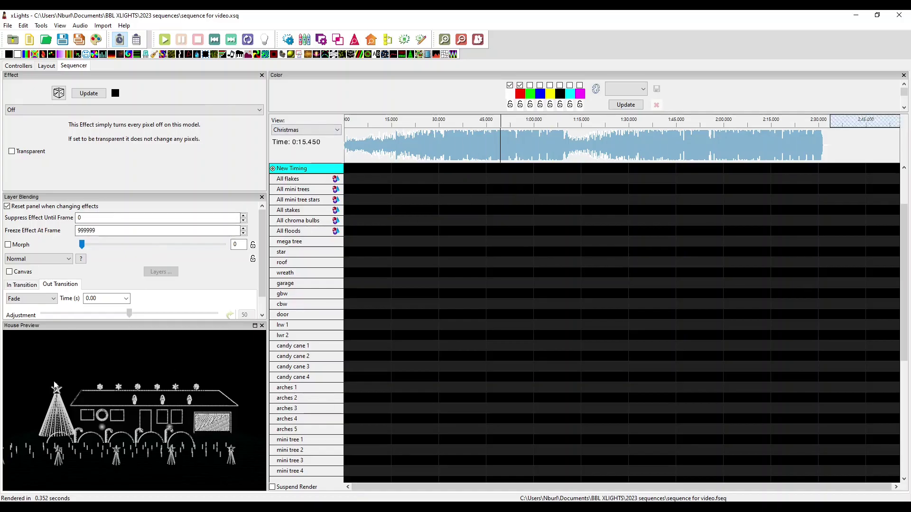
Step: Play the song from the very beginning to hear the intro
drag(910, 155, 527, 189)
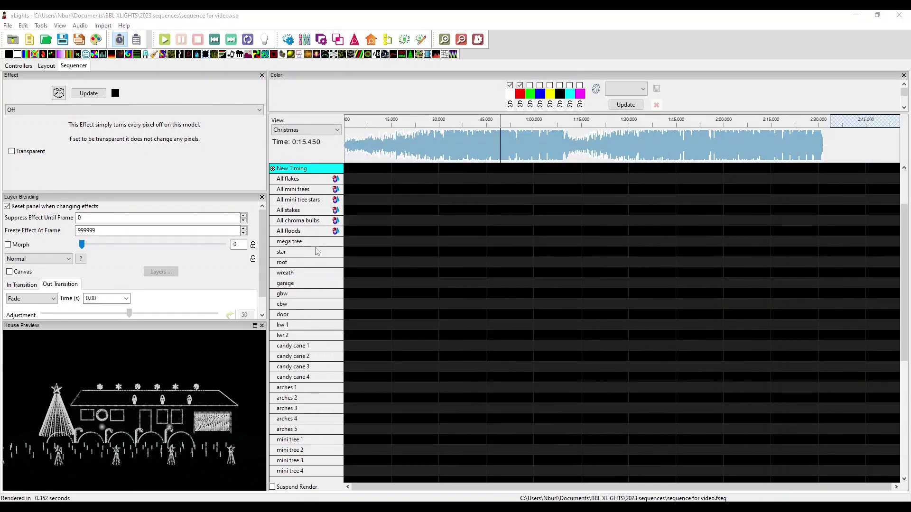
scroll(384, 180, up, 3)
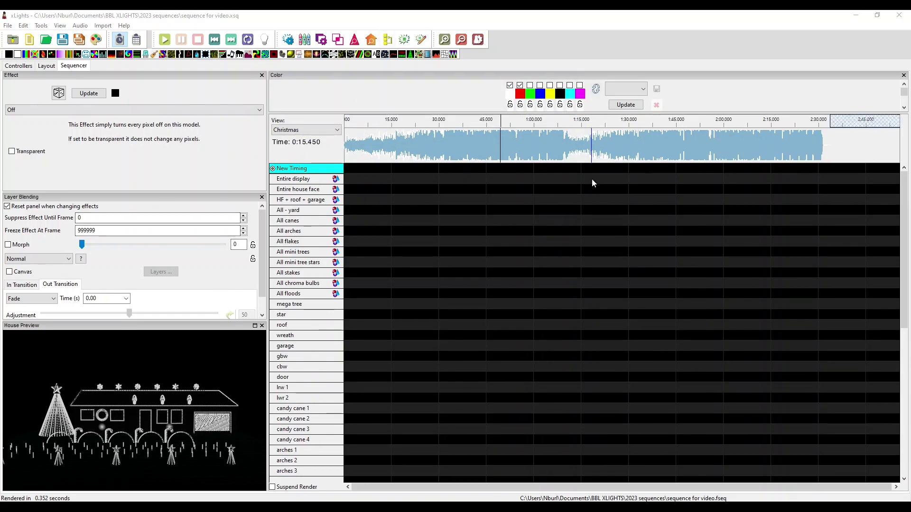
click(362, 137)
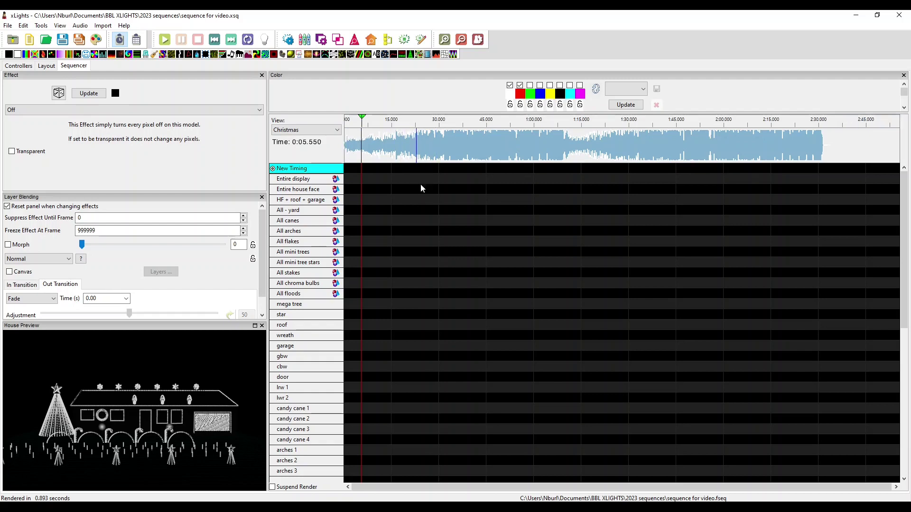
scroll(441, 188, up, 2)
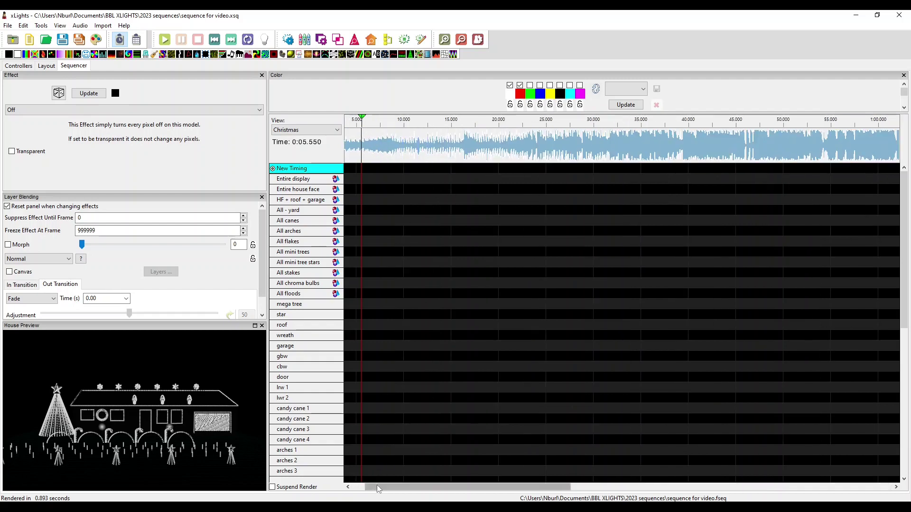
drag(377, 487, 363, 487)
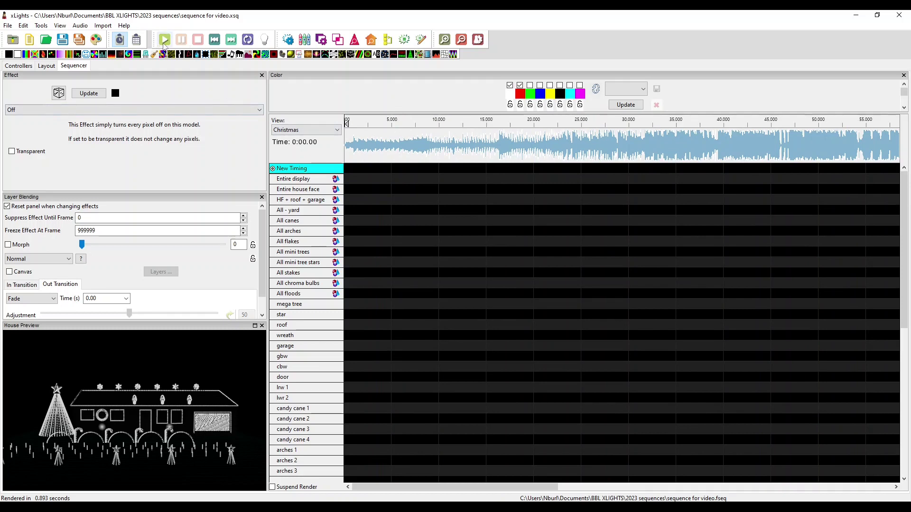
click(164, 40)
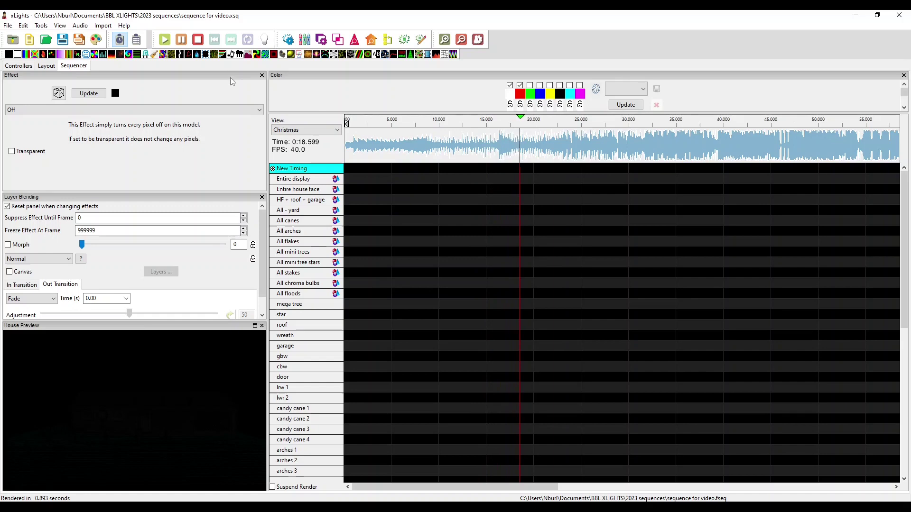
Step: Replay the song's opening from about 1 second and stop playback shortly after
drag(412, 145, 355, 147)
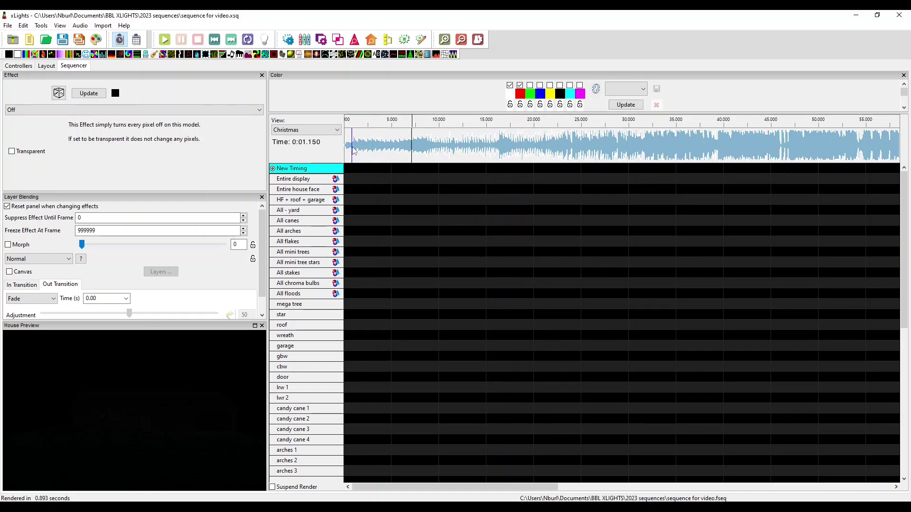
click(360, 148)
key(space)
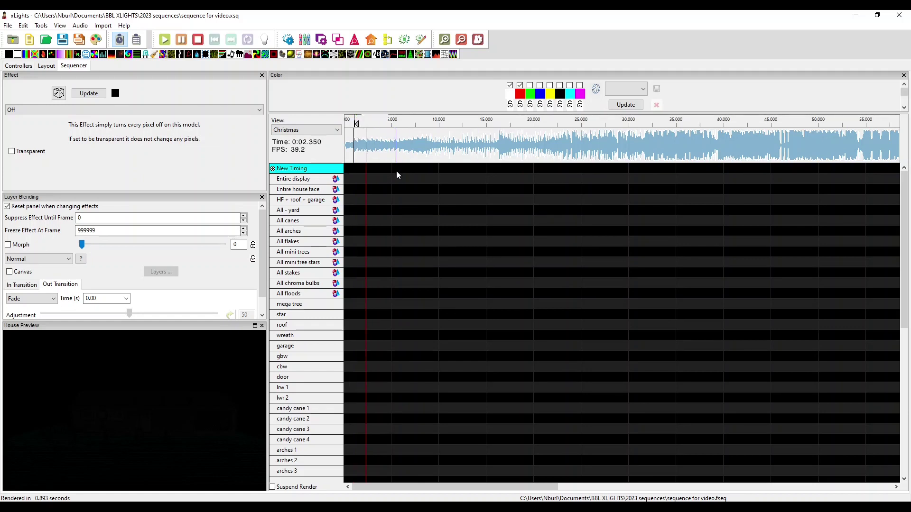
key(space)
click(381, 190)
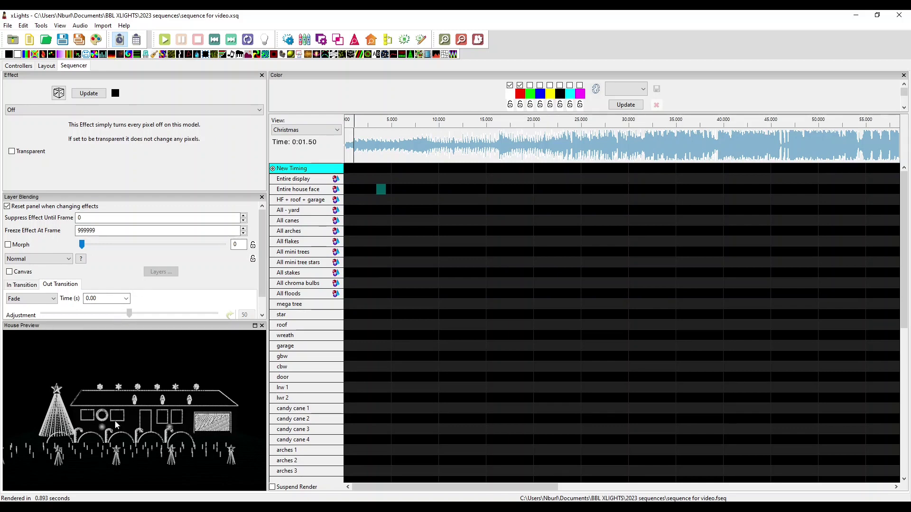
Step: Listen to short passages of the song from about 31 and 39 seconds to compare its sections
click(348, 153)
click(642, 139)
key(space)
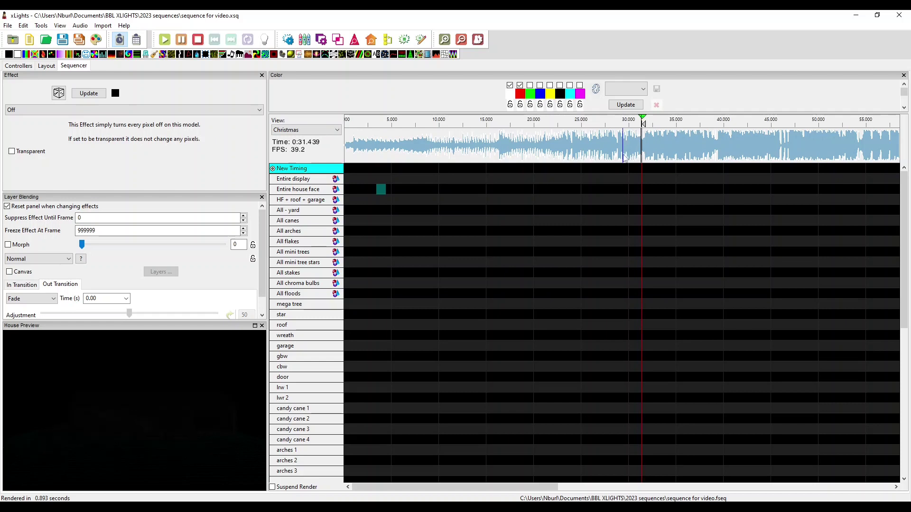
click(718, 142)
key(space)
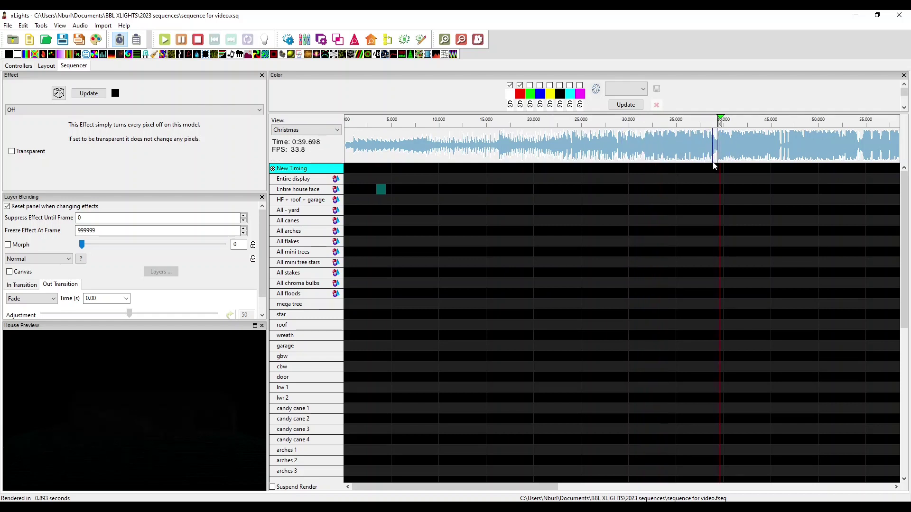
key(space)
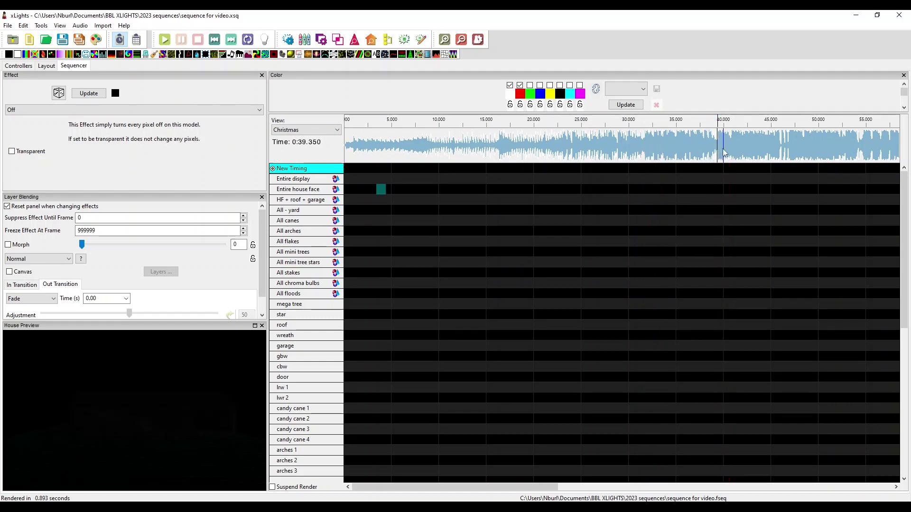
click(642, 145)
key(space)
key(space)
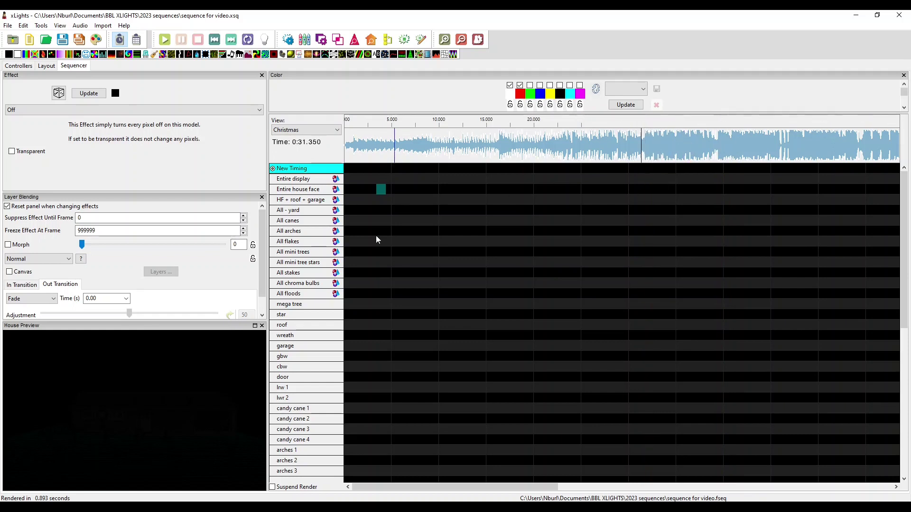
Step: Listen to the song's next passage from about 9 seconds
click(357, 159)
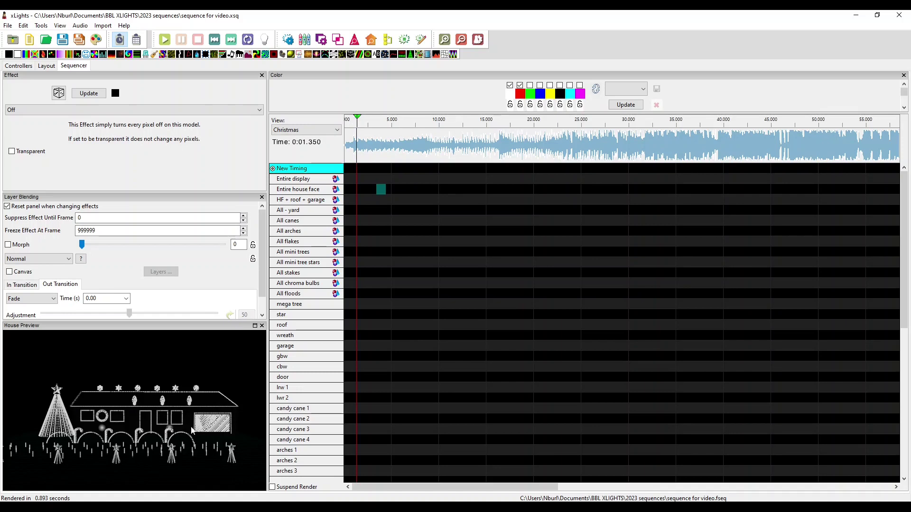
click(423, 145)
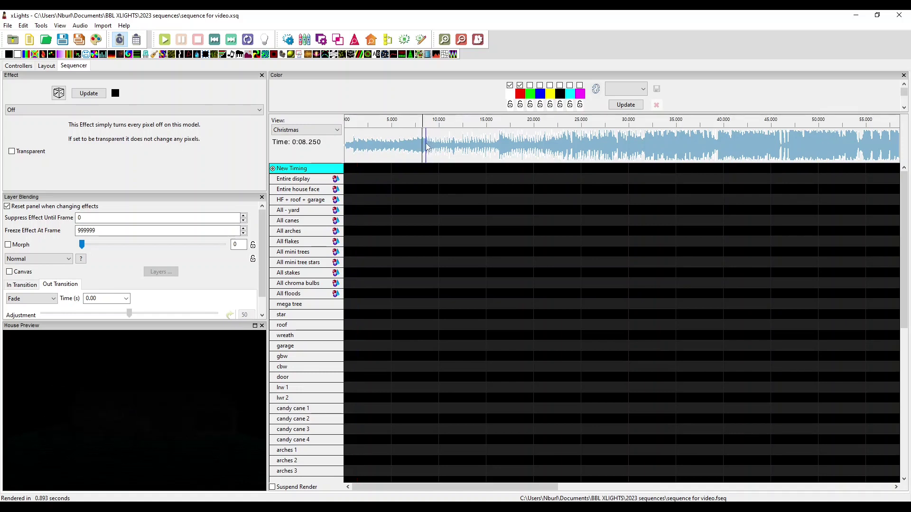
click(430, 144)
key(space)
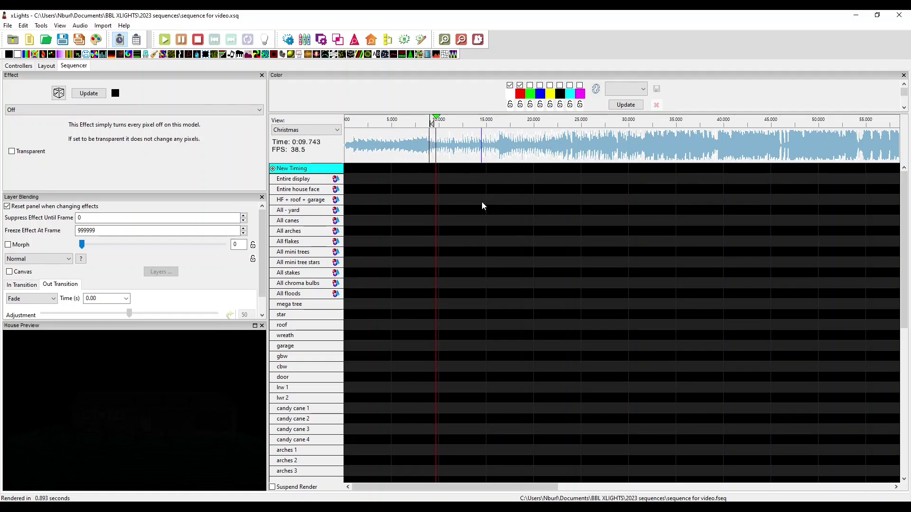
key(space)
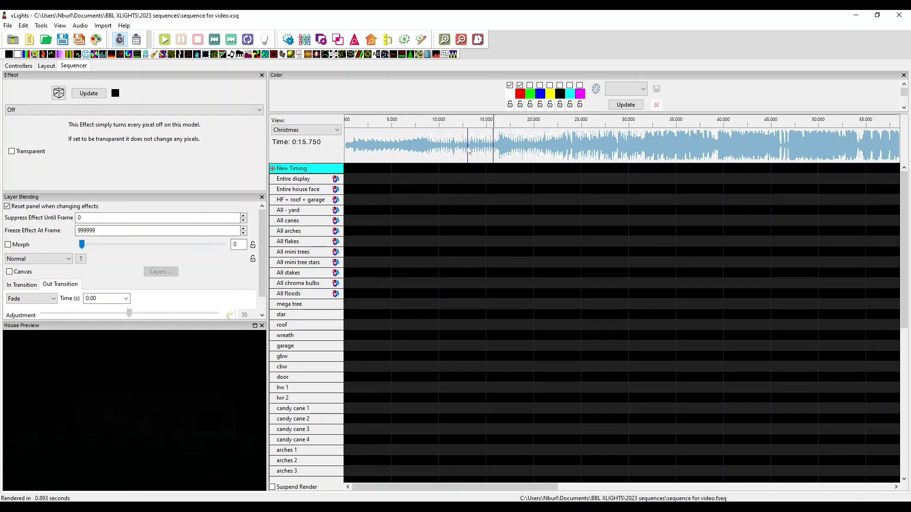
click(486, 125)
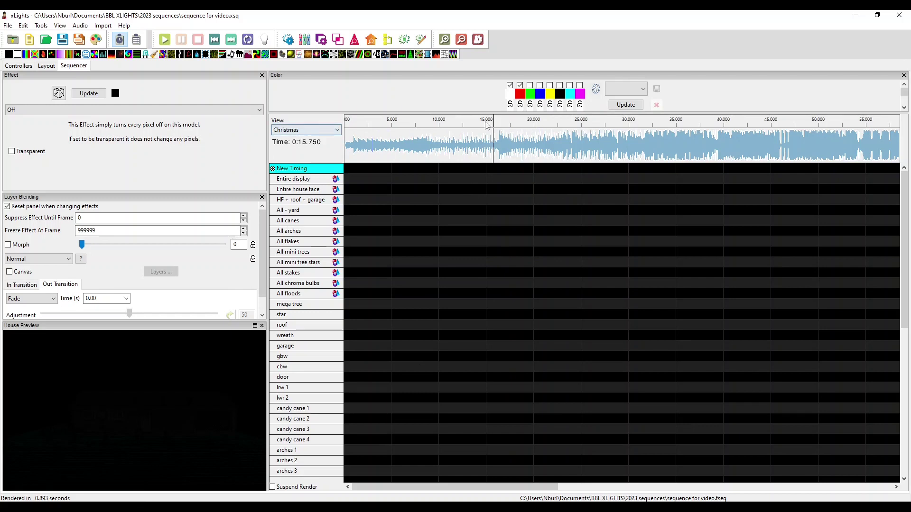
Step: Play short passages of the song between about 22.5 and 24 seconds to locate the change at the end of the intro
click(559, 145)
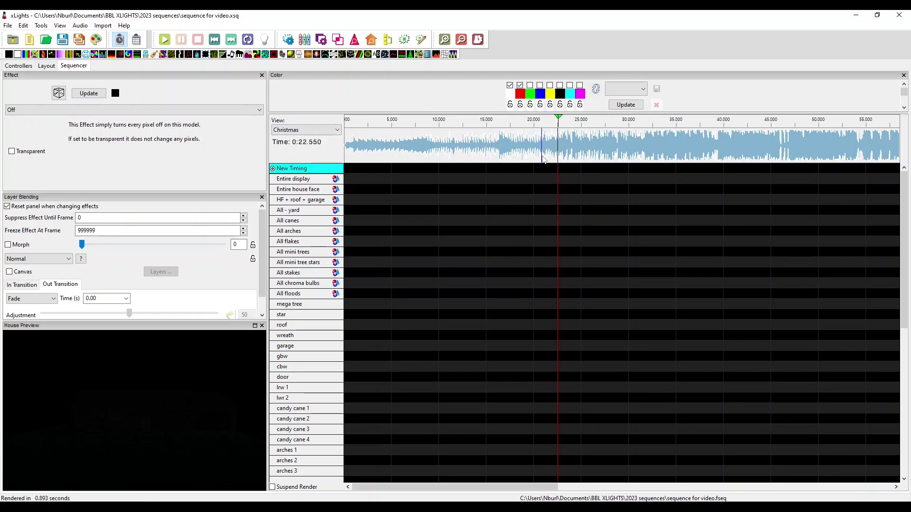
key(space)
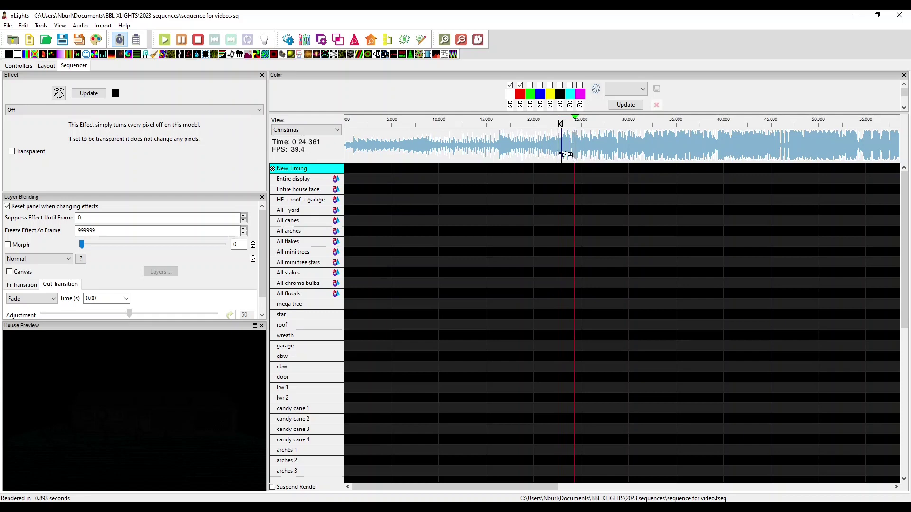
key(space)
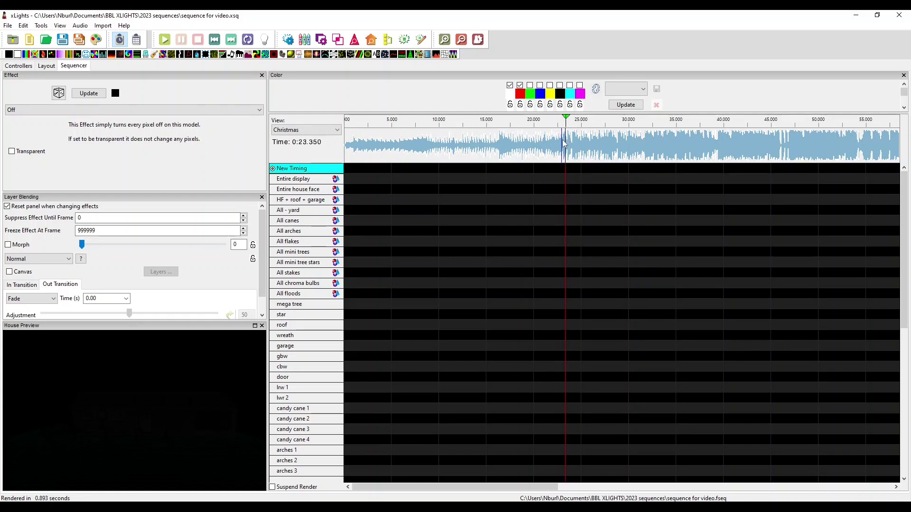
click(562, 142)
scroll(570, 144, up, 3)
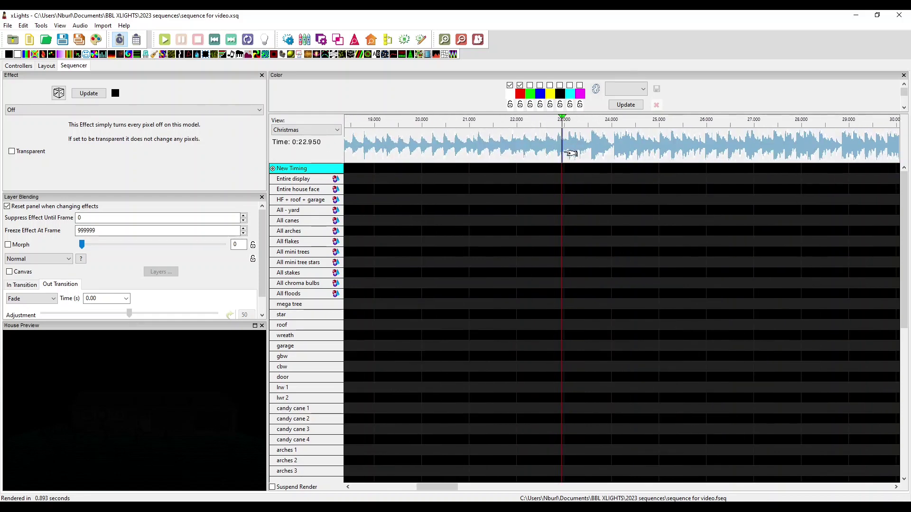
click(549, 145)
key(space)
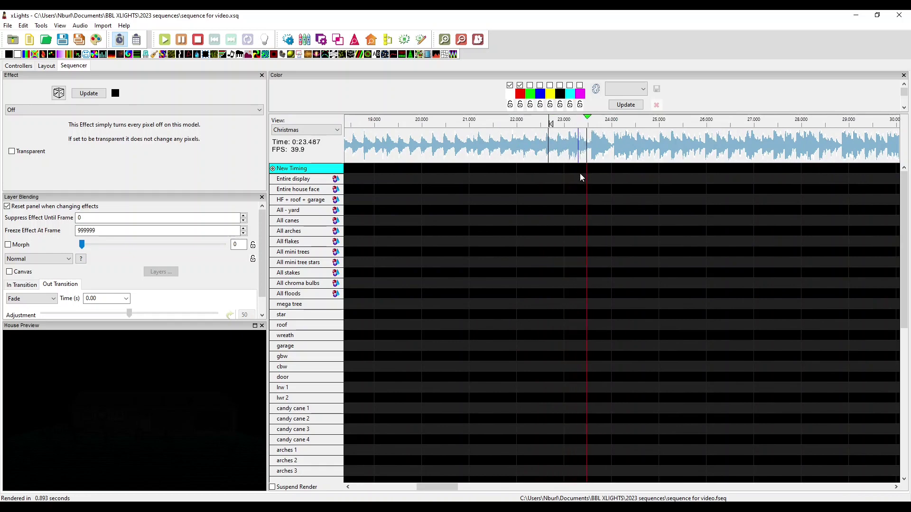
click(547, 152)
key(space)
click(583, 151)
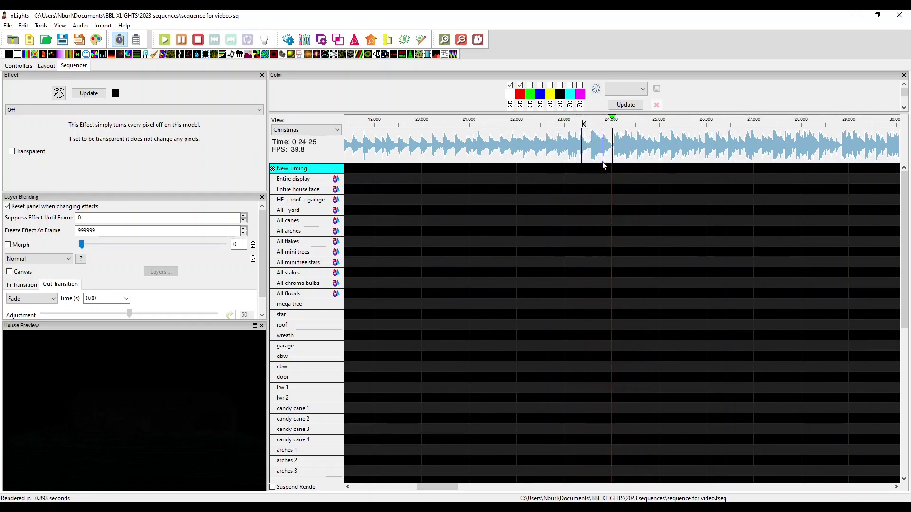
key(space)
Step: Add a mark at 24.075 seconds on New Timing and select the Entire display interval from the start to that mark
click(615, 154)
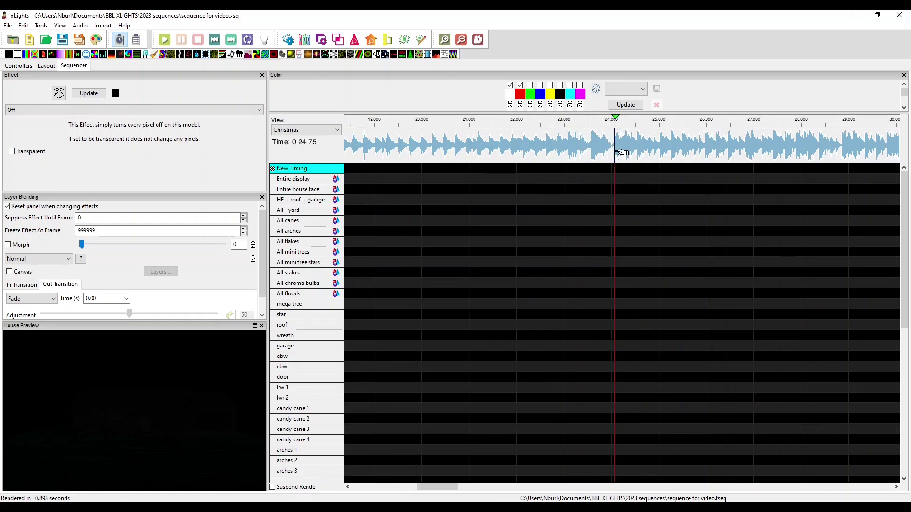
click(584, 367)
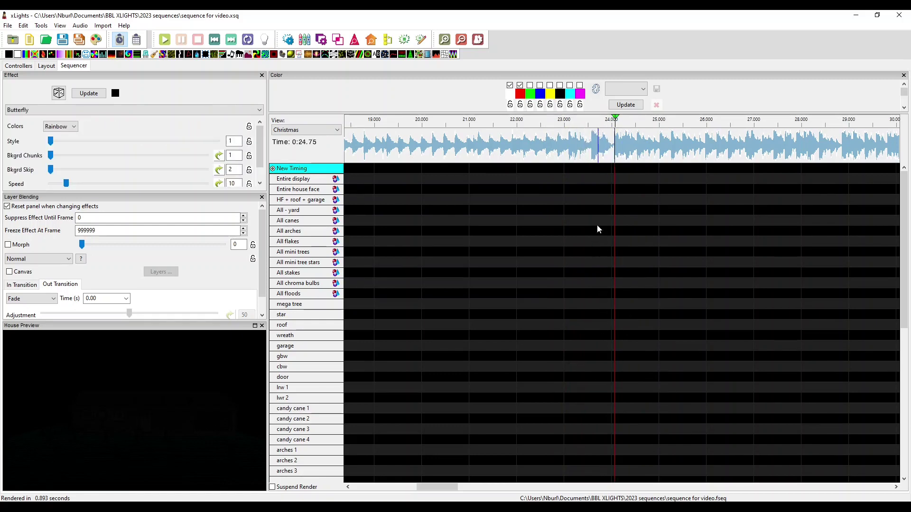
scroll(549, 234, down, 3)
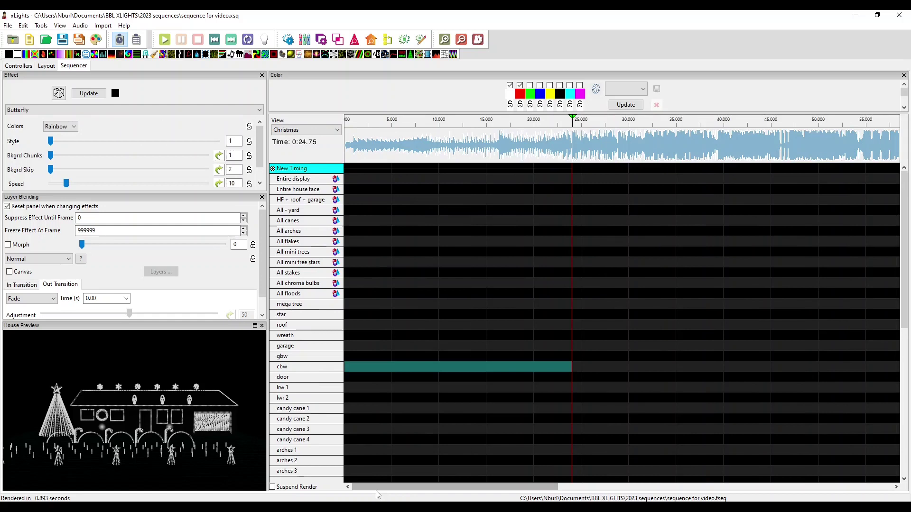
drag(415, 211, 414, 184)
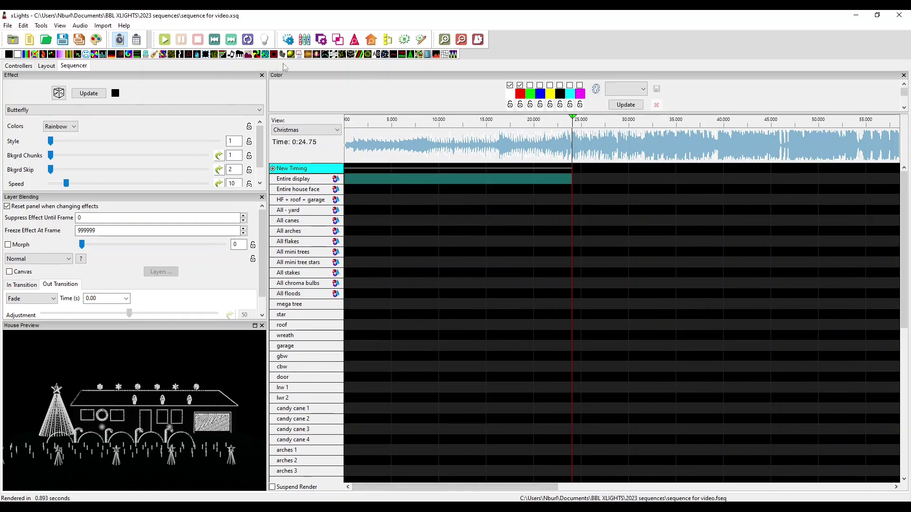
Step: Try a Snow Flakes effect on Entire display with Max flakes 95, Speed 20 and Falling motion, and replace it with Snow Storm
click(385, 54)
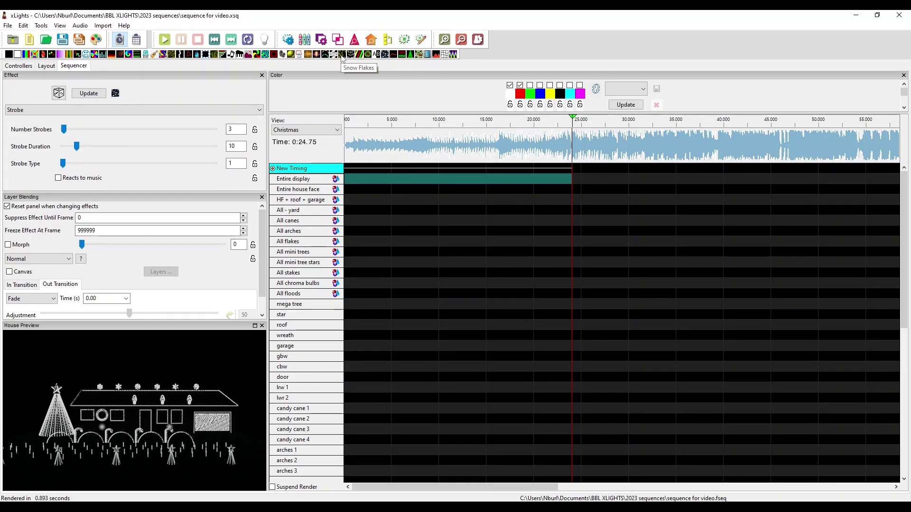
click(342, 54)
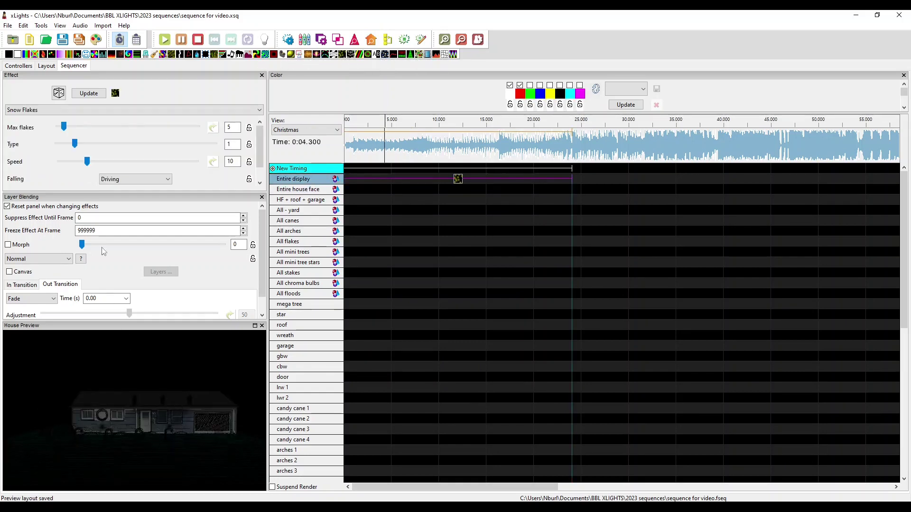
drag(64, 126, 114, 126)
drag(81, 164, 76, 163)
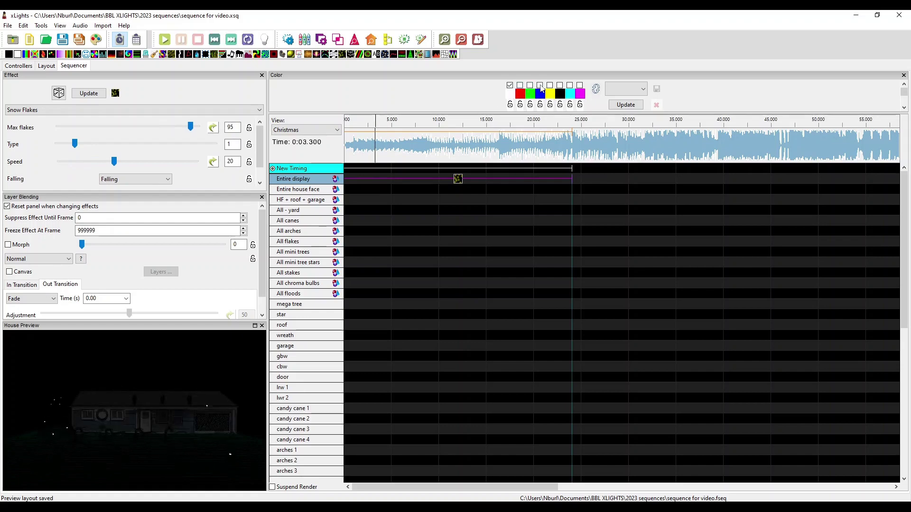
click(540, 86)
drag(352, 56, 455, 180)
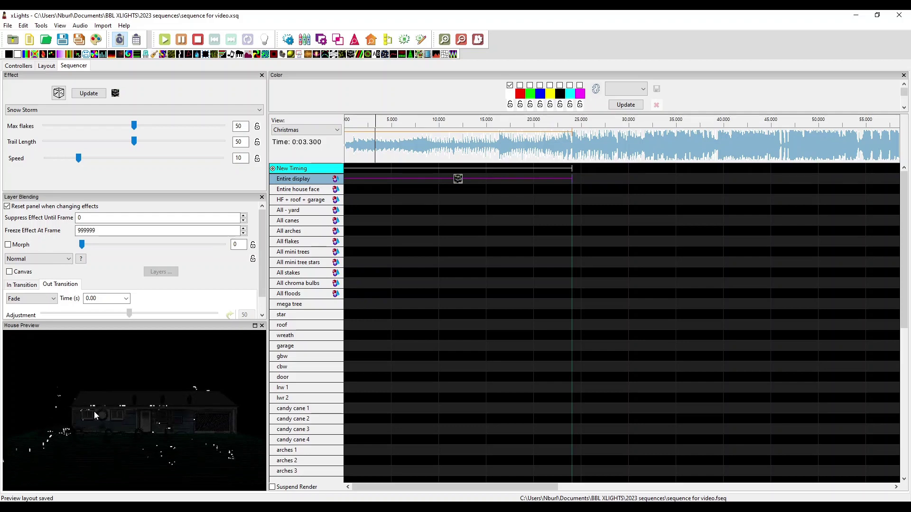
Step: Replace the Entire display effect with Twinkle, using white, blue and cyan as its colors
drag(421, 54, 453, 179)
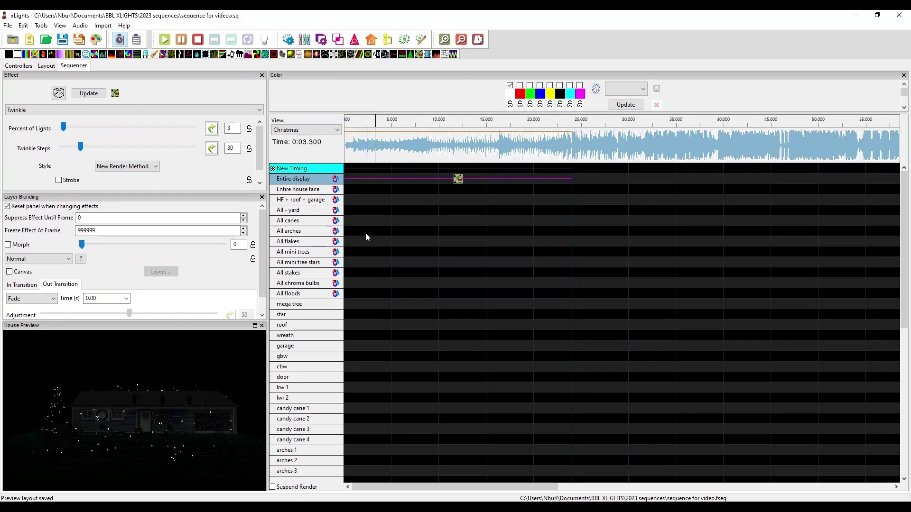
click(539, 86)
click(569, 85)
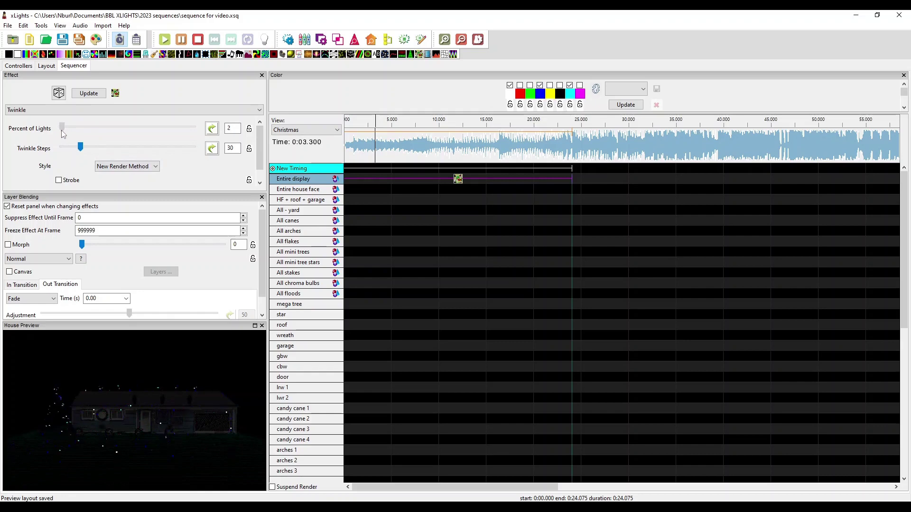
Step: Set the Twinkle effect's Percent of Lights to 2 and Twinkle Steps to 11, leaving Strobe off
drag(80, 148, 72, 148)
click(59, 180)
click(59, 180)
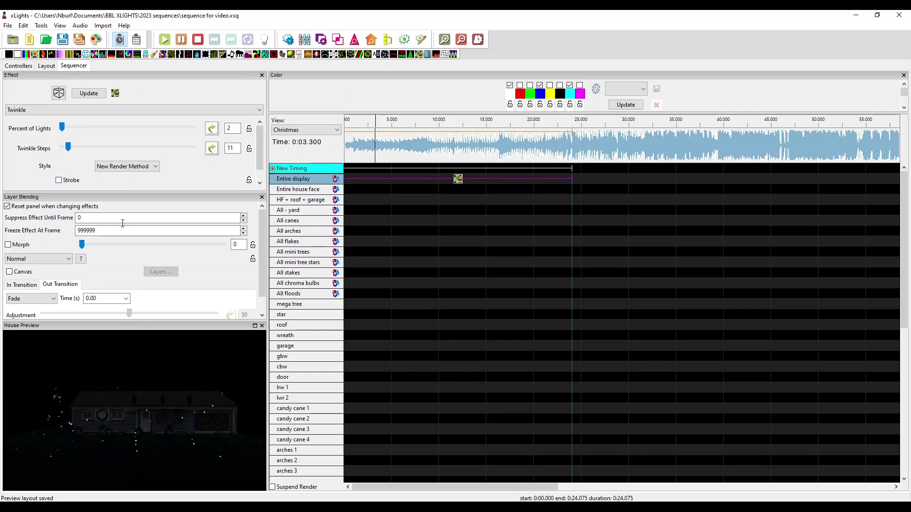
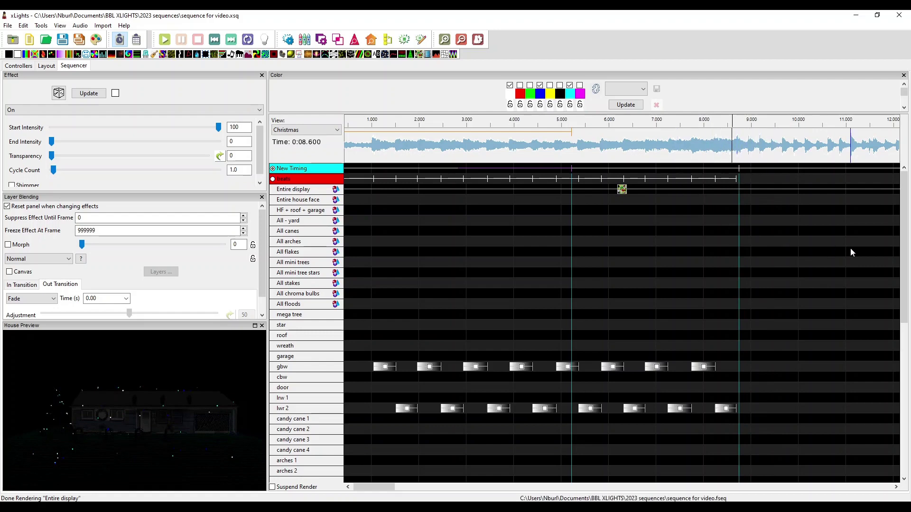
Step: Mark New Timing at 8.675 and 9.350 seconds and add an On effect to All floods from 5.225 to 8.675 seconds, ramping intensity from 0 to 100
key(space)
key(space)
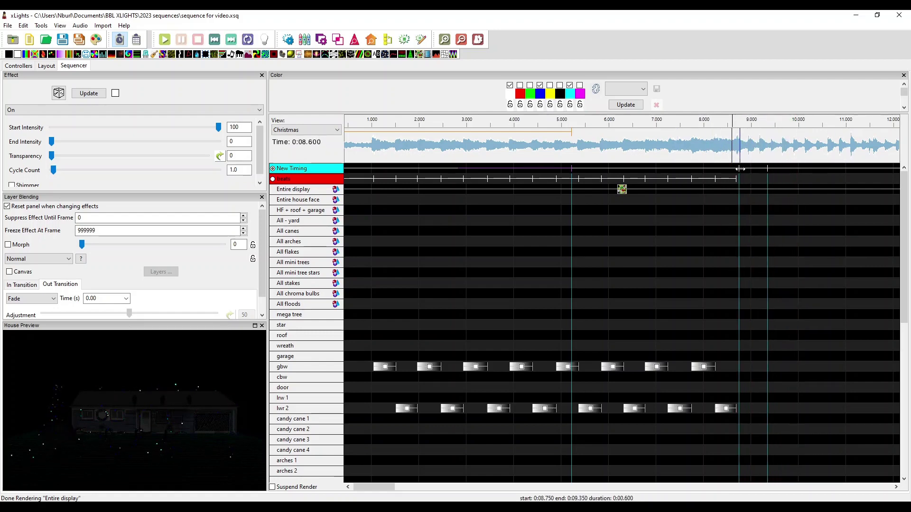
click(607, 297)
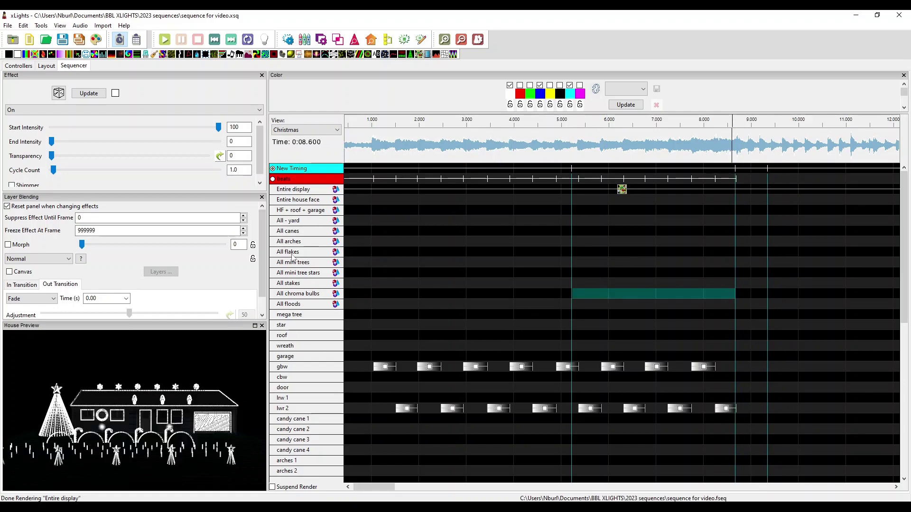
click(408, 308)
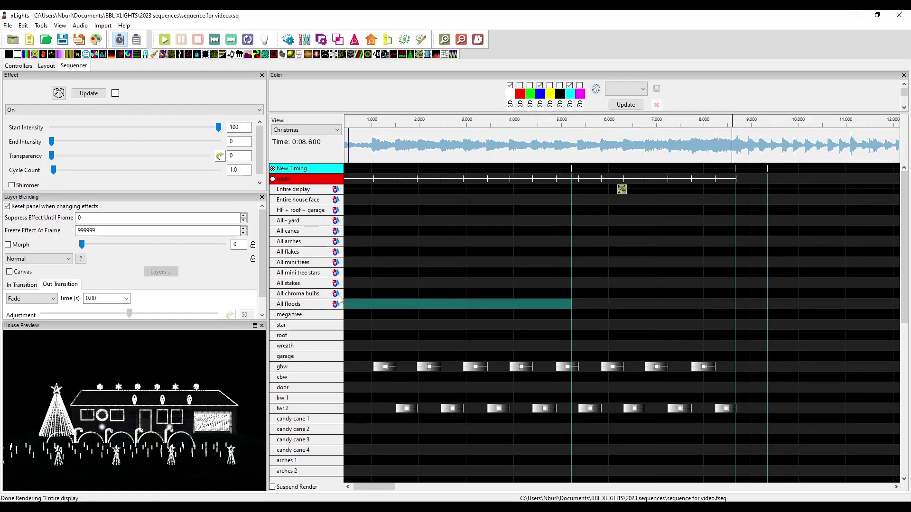
click(582, 306)
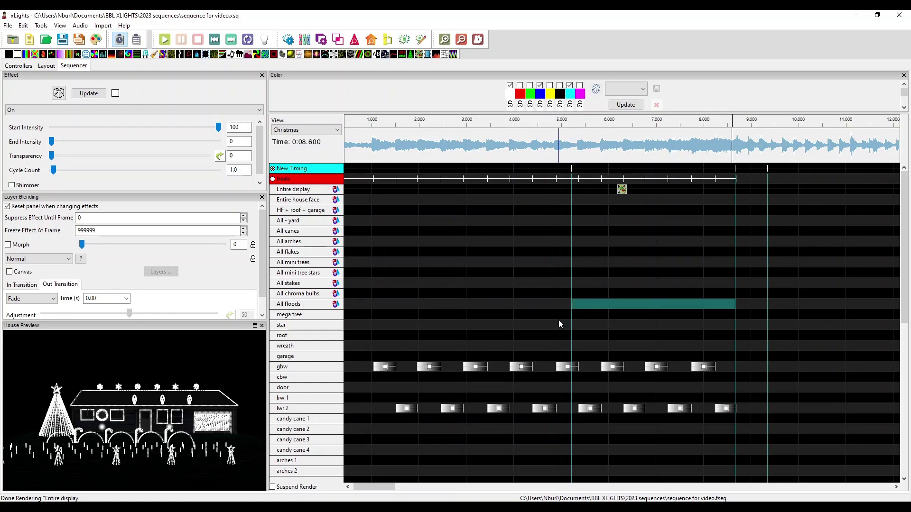
key(u)
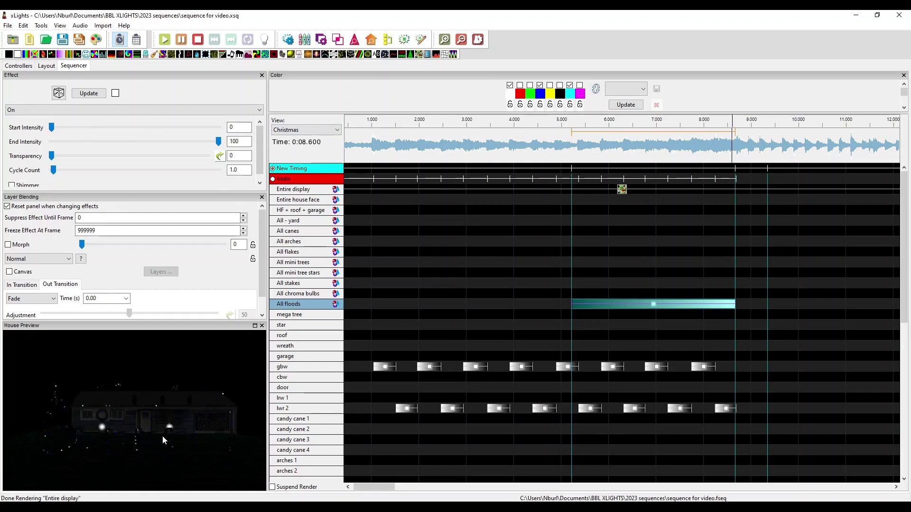
Step: Enlarge the house preview and play back the ramp on All floods
click(391, 437)
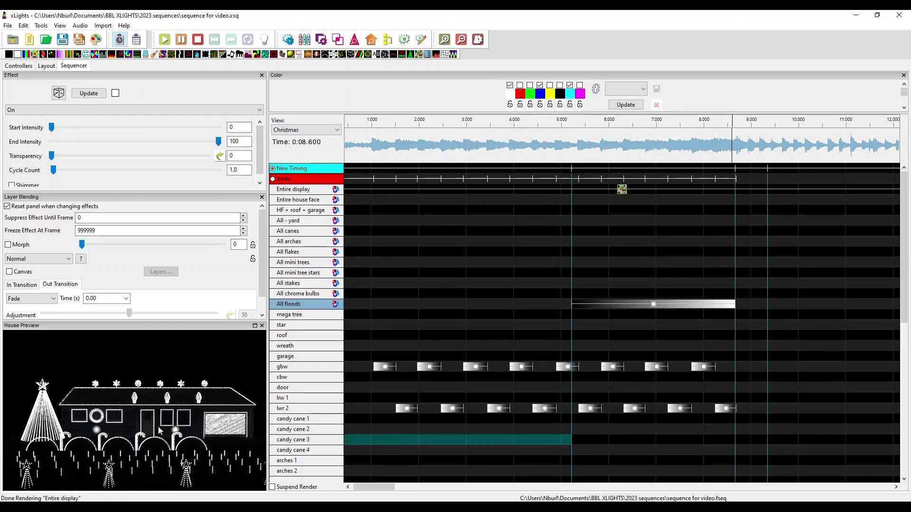
scroll(164, 438, up, 3)
key(space)
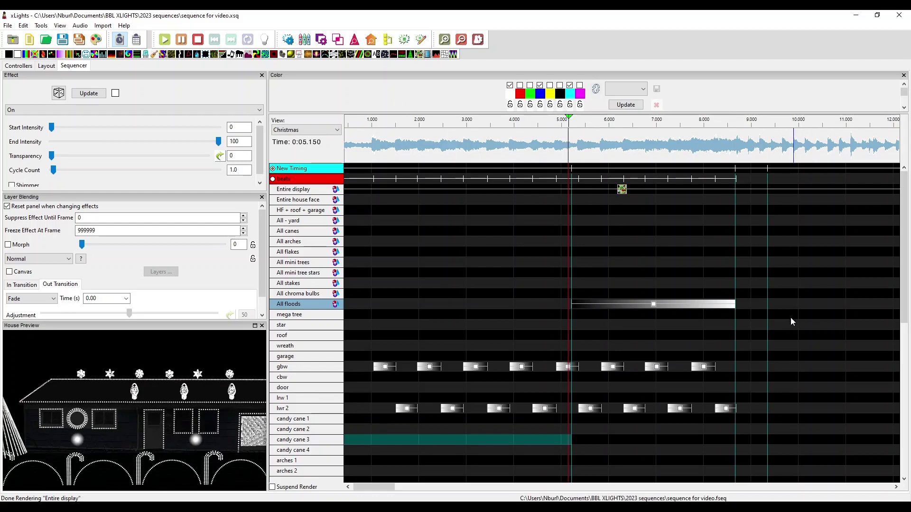
Step: Add an On effect fading from 100 to 0 on All floods between 8.675 and 9.350 seconds, and play it back
click(752, 303)
key(ctrl+v)
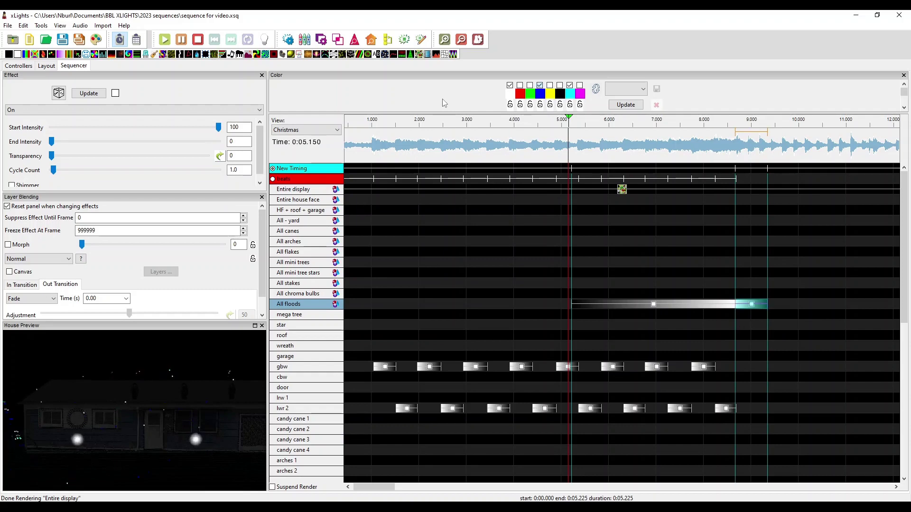
key(space)
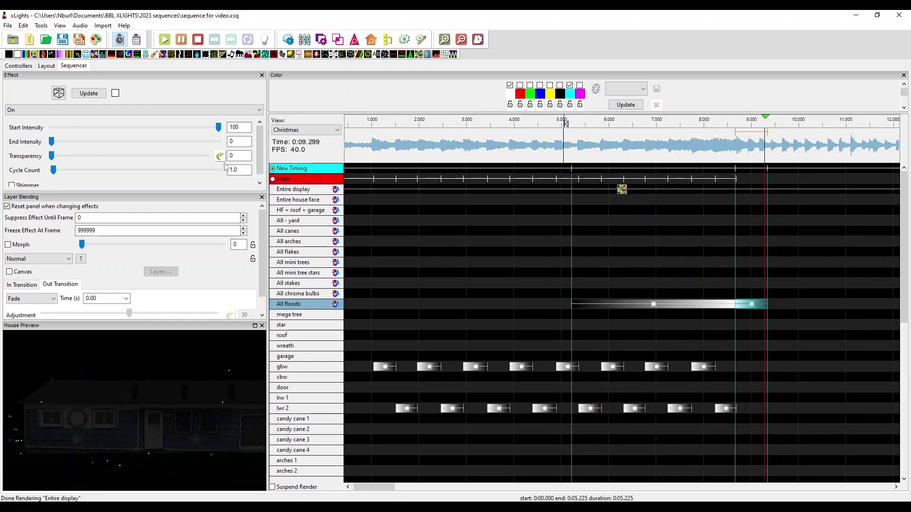
key(space)
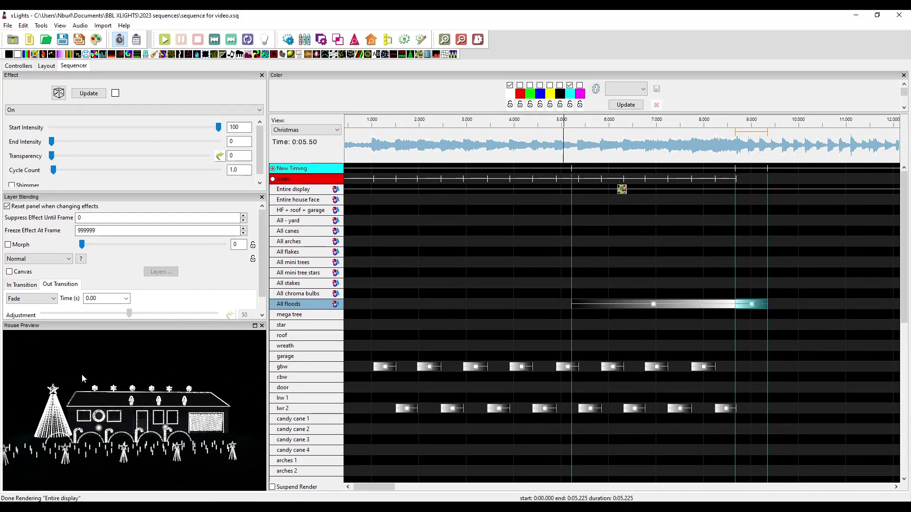
Step: Select the waveform section from about 9.1 to 12.6 seconds and listen to its beats
drag(381, 487, 392, 487)
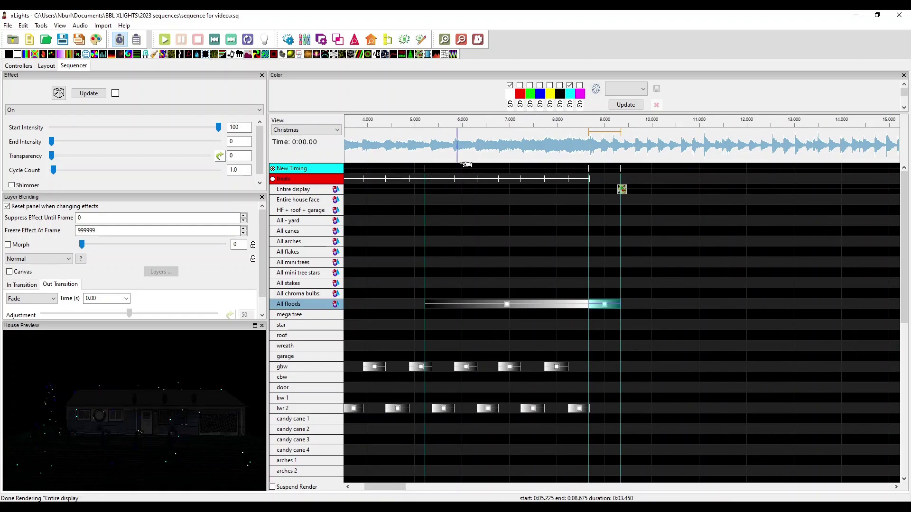
drag(391, 487, 401, 487)
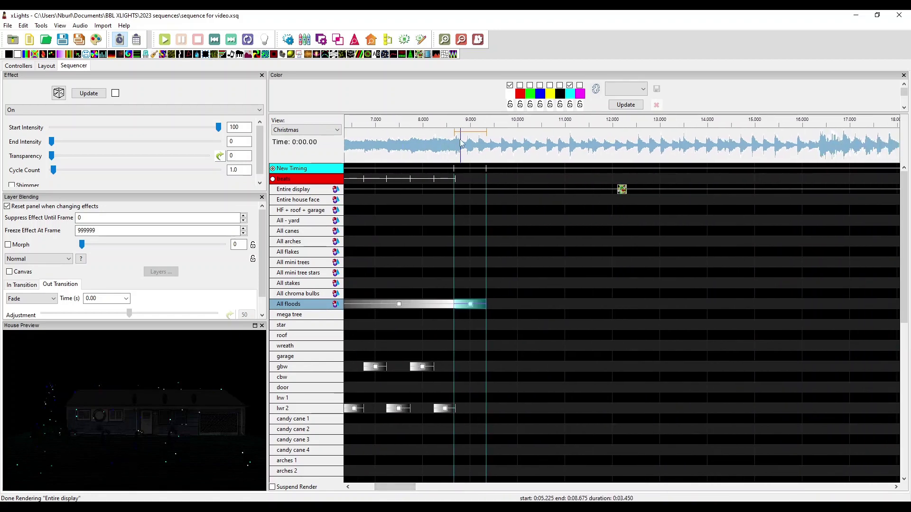
drag(476, 155, 640, 152)
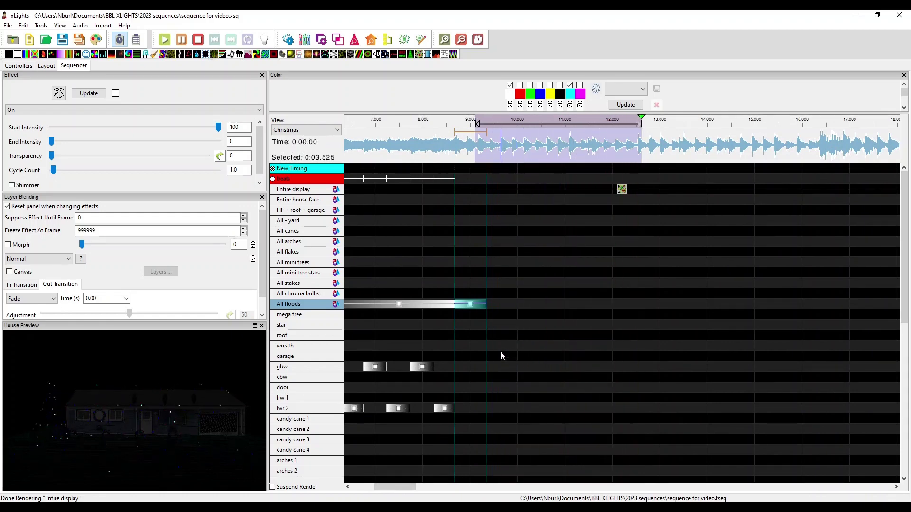
click(561, 233)
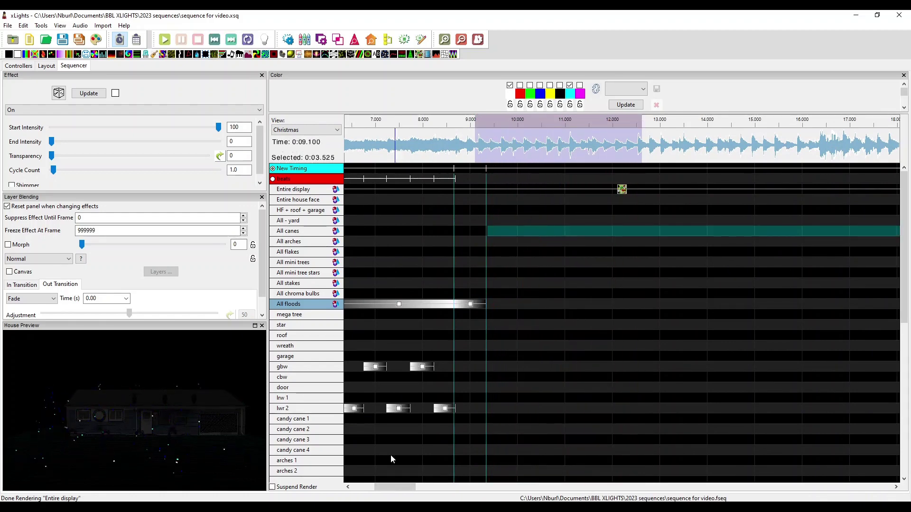
Step: Make the beats timing track active and set audio playback to 1/2 speed
click(272, 179)
click(273, 178)
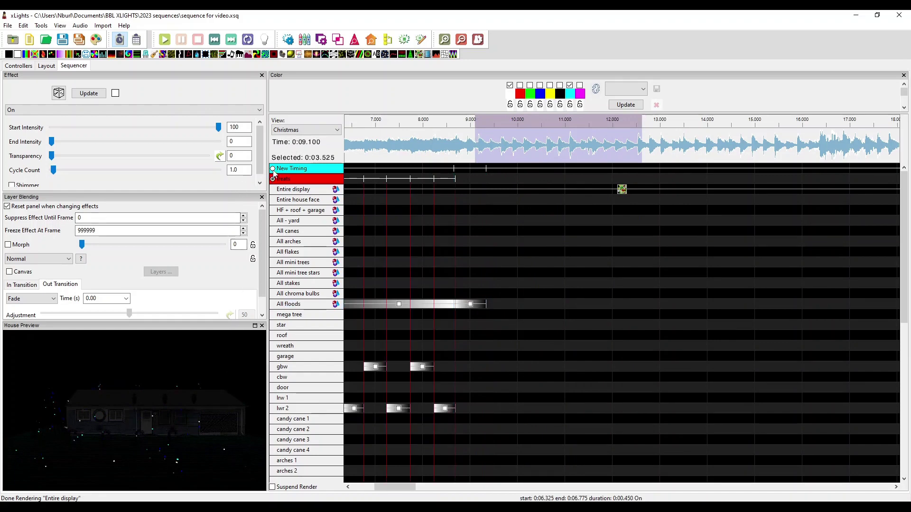
click(472, 147)
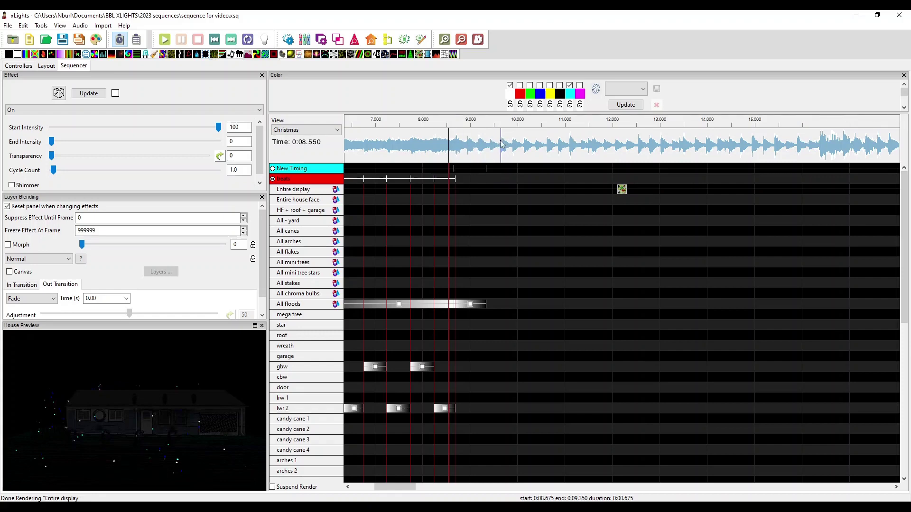
key(space)
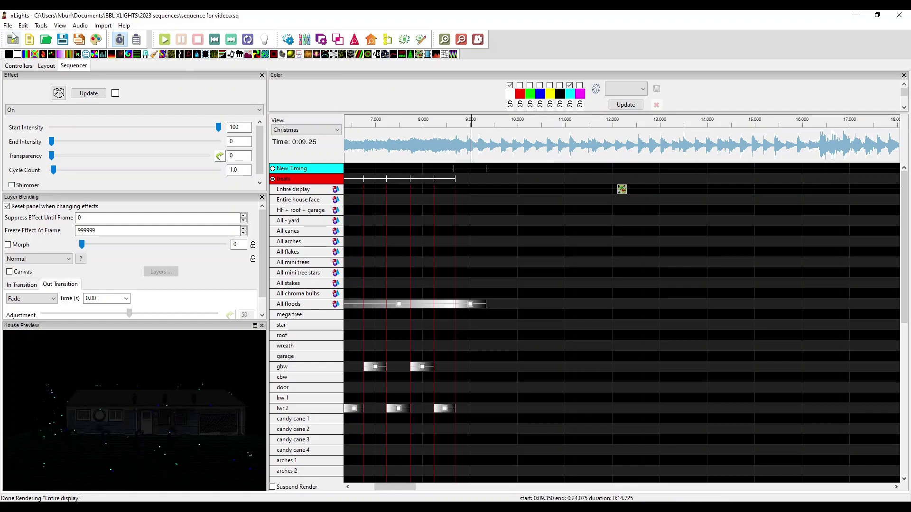
click(77, 27)
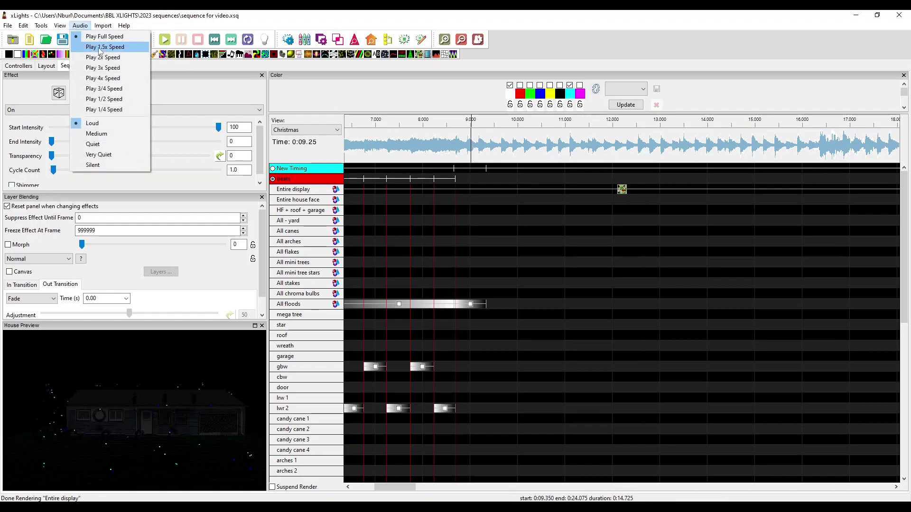
click(104, 100)
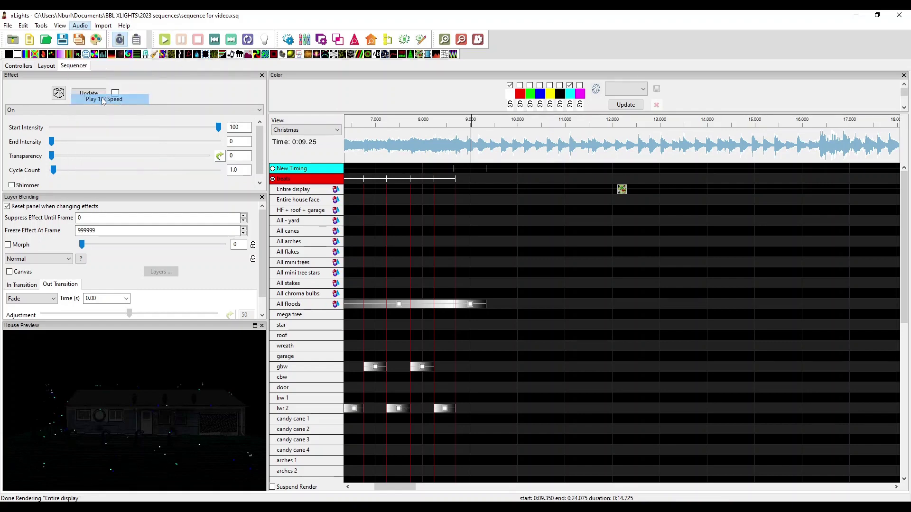
click(84, 28)
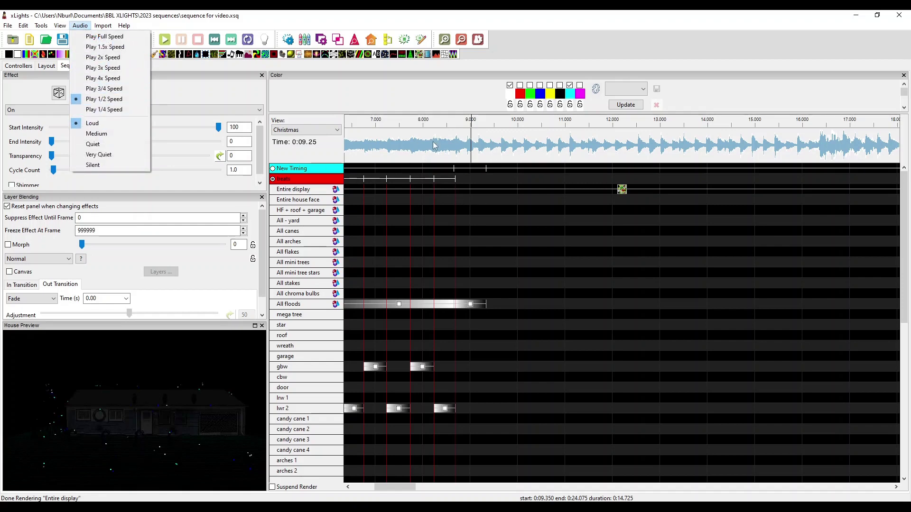
click(751, 155)
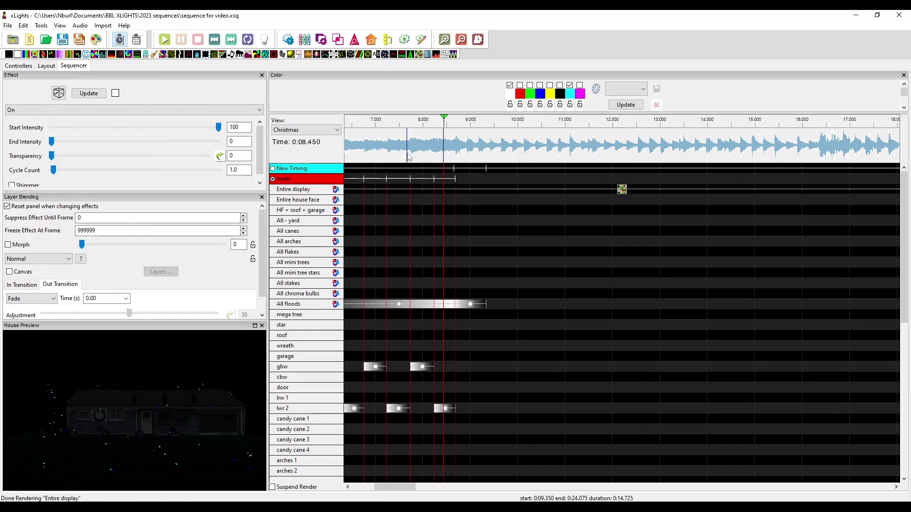
Step: Play the song from about 7.775 seconds and add a beats timing mark on each beat up to about 16.4 seconds
key(space)
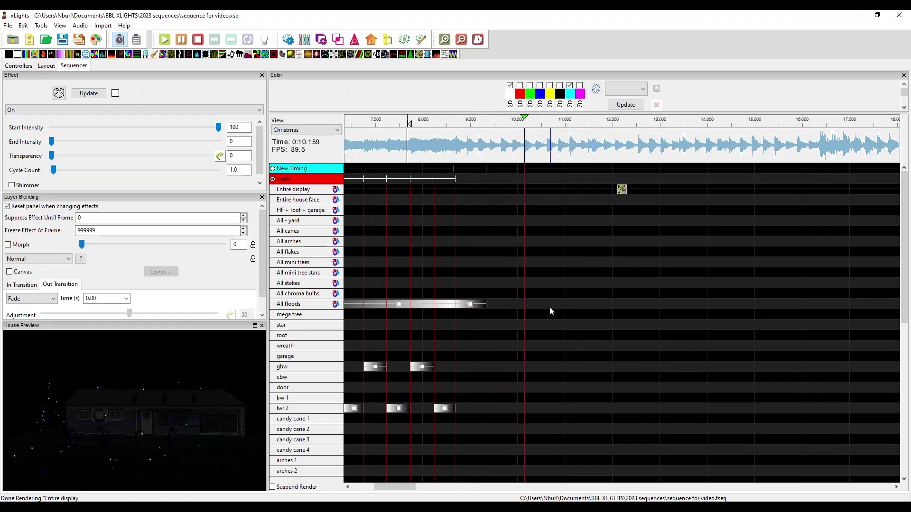
key(space)
scroll(486, 178, up, 1)
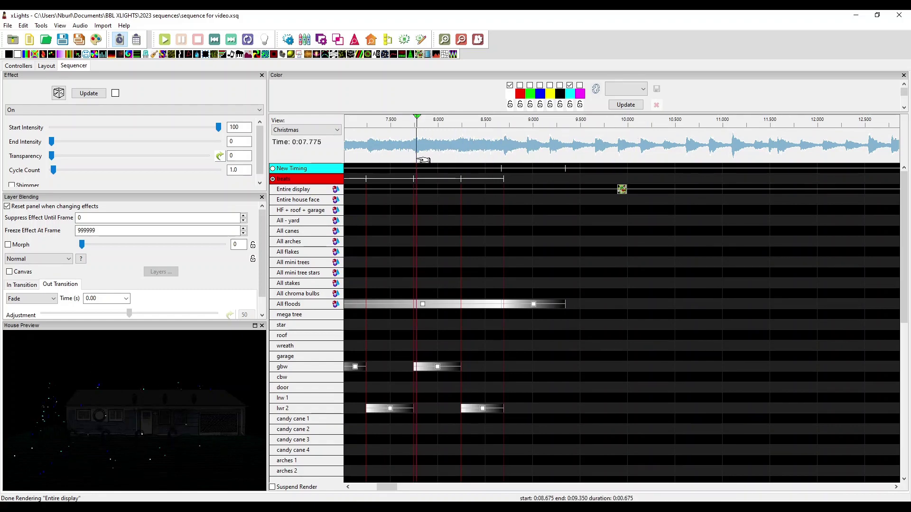
key(space)
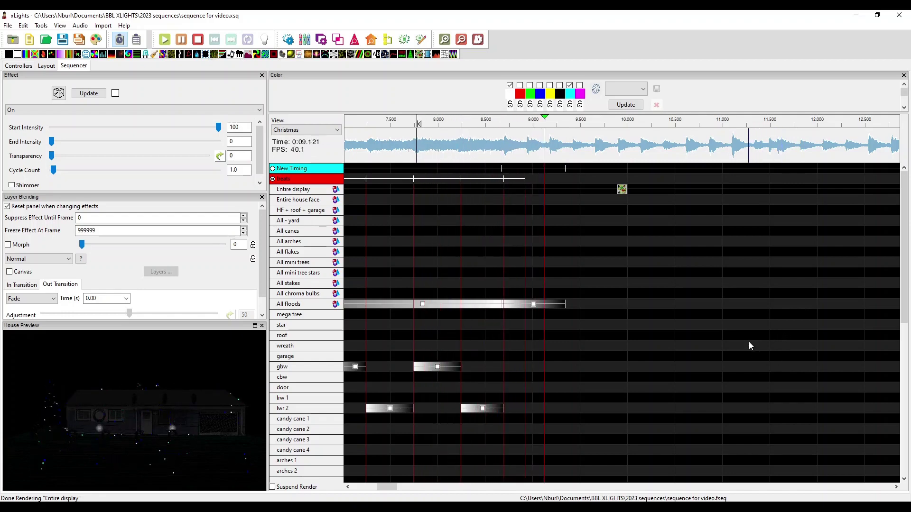
key(t)
key(t)
key(t)
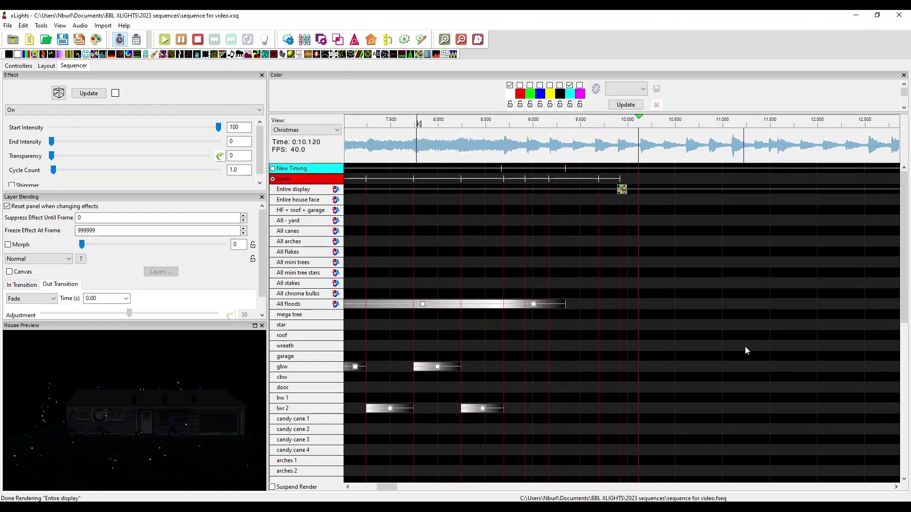
key(t)
key(t)
key(t)
key(t)
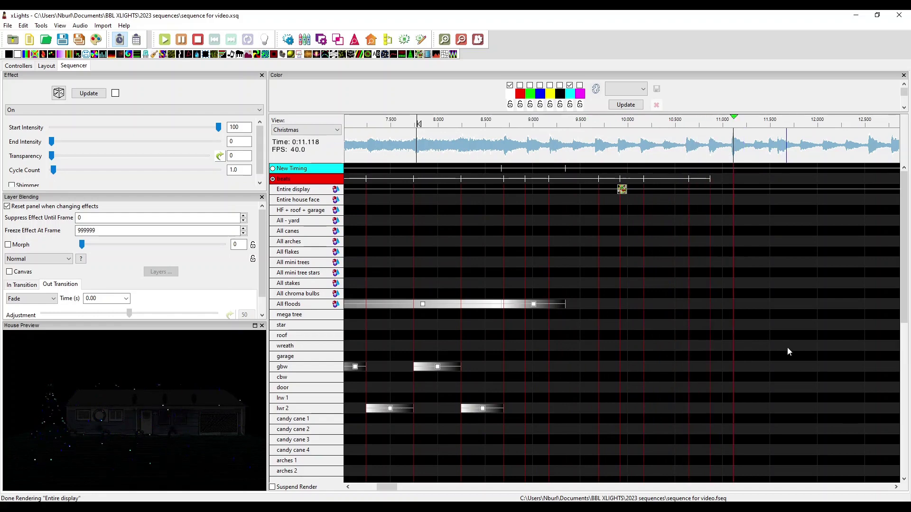
key(space)
key(minus)
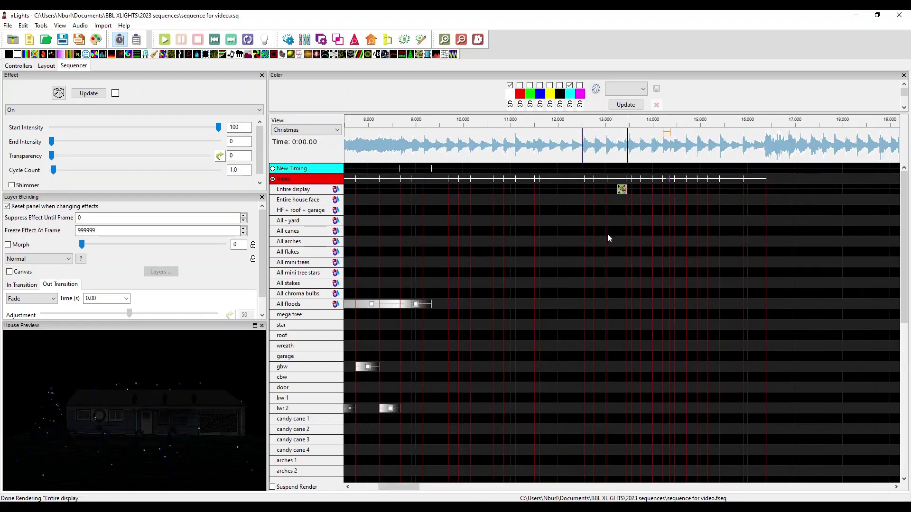
Step: Listen to the song from about 16 seconds, where the beats timing marks end
scroll(433, 203, right, 5)
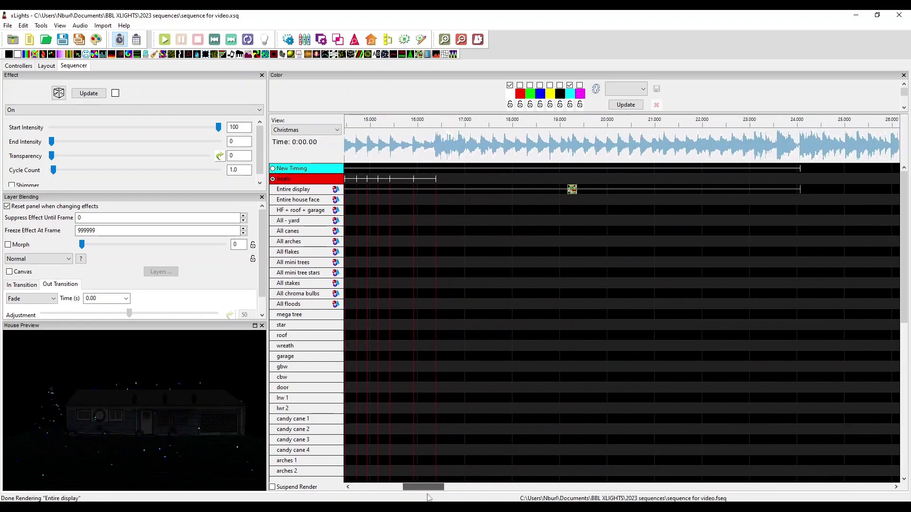
key(space)
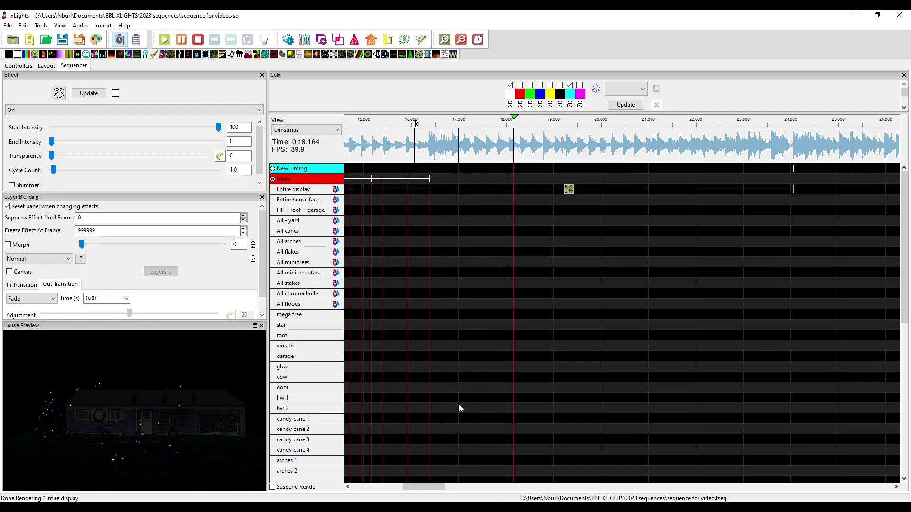
key(space)
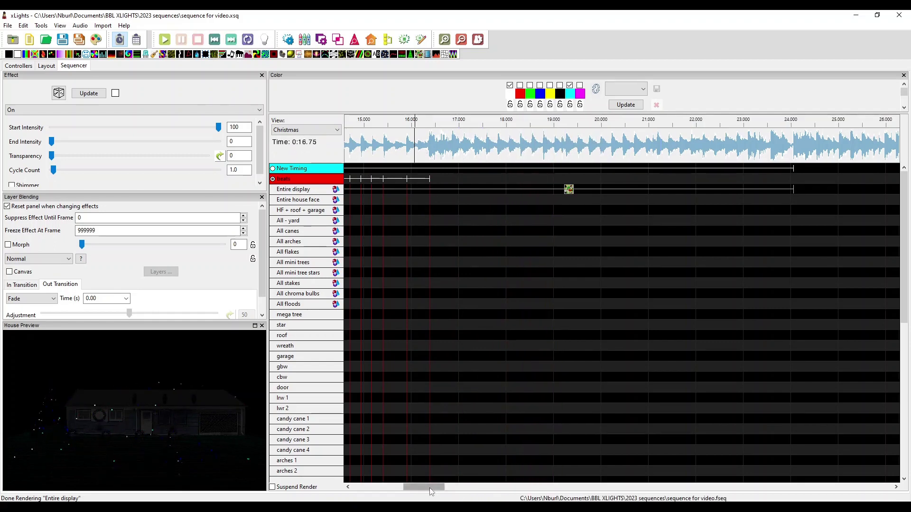
Step: Delete the last beats timing mark, at about 16.4 seconds
drag(429, 488, 409, 488)
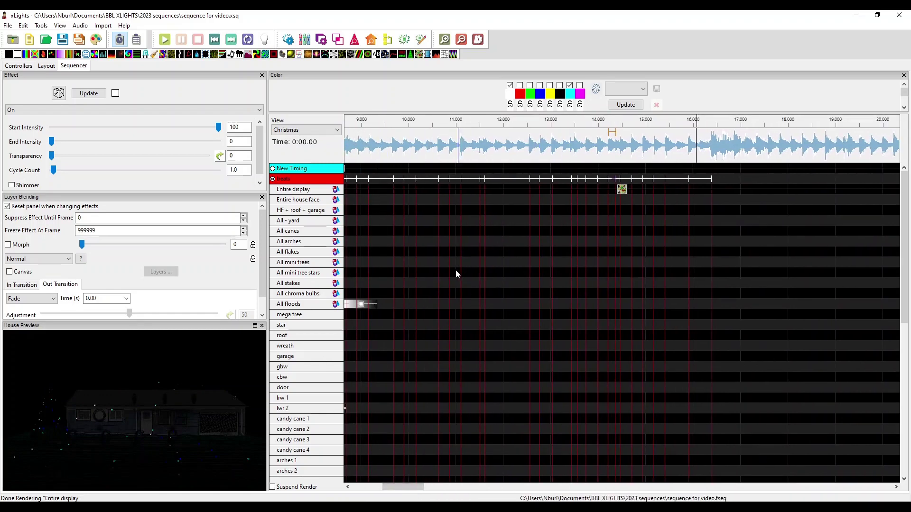
right_click(707, 178)
click(726, 261)
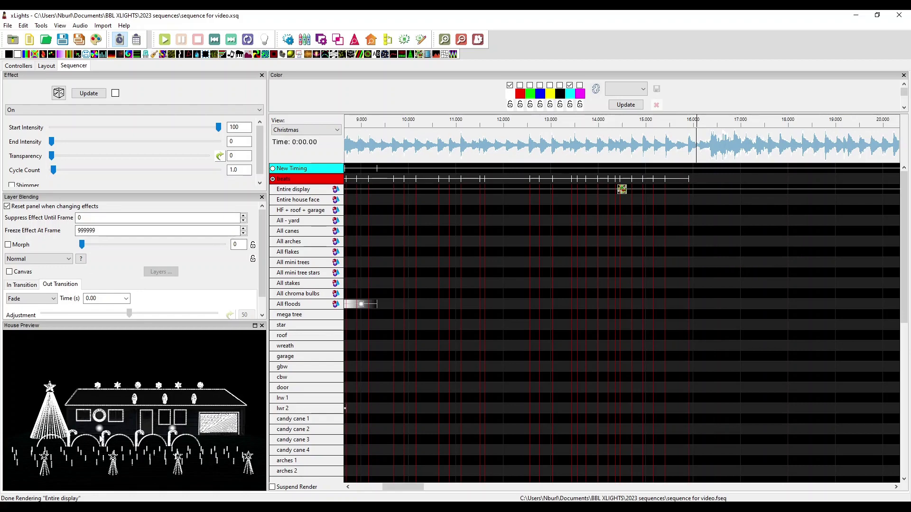
Step: Try the fading On effect on All canes at the beat at about 8.7 seconds
key(space)
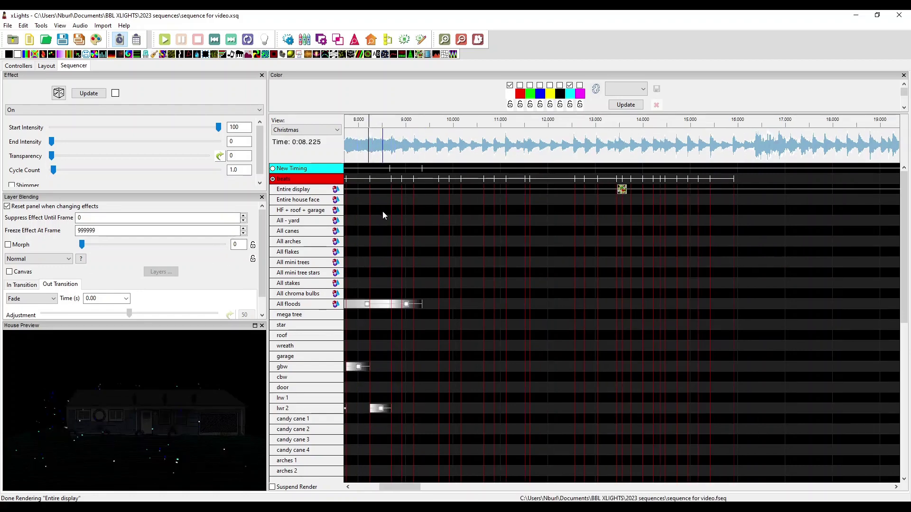
click(394, 230)
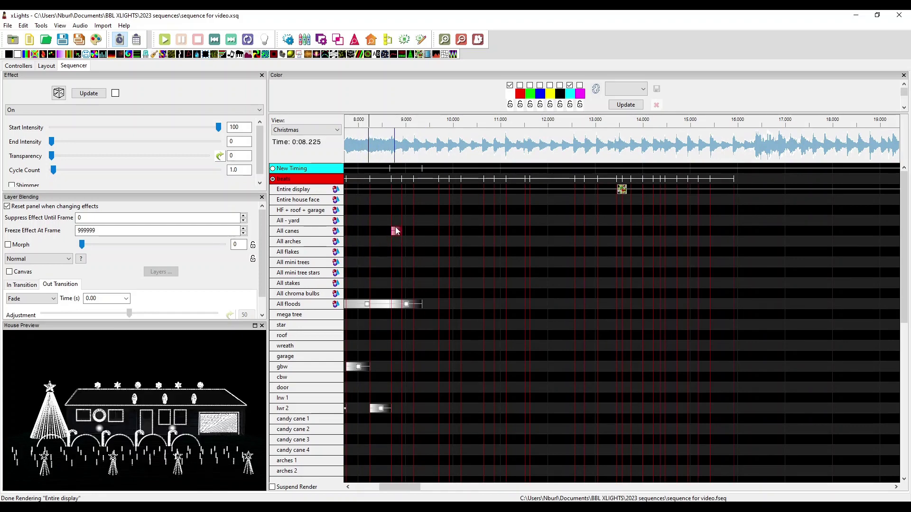
click(396, 231)
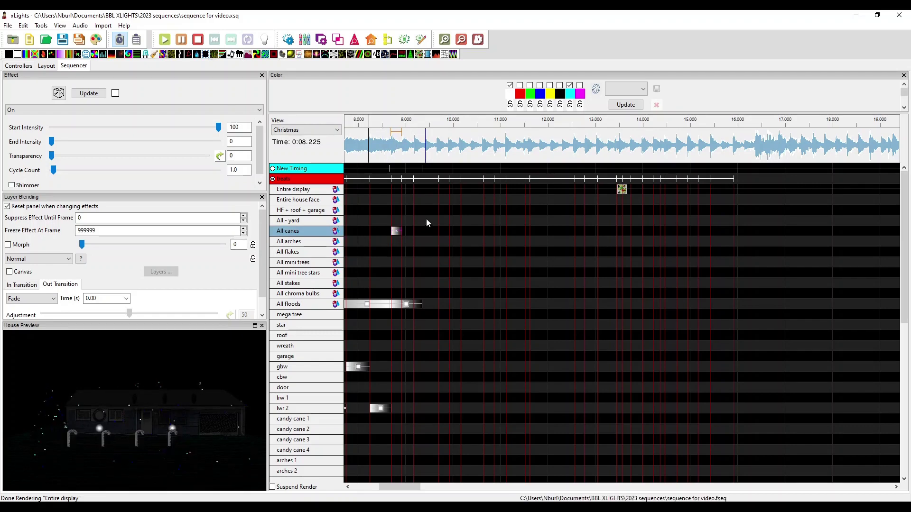
click(398, 304)
scroll(403, 269, down, 4)
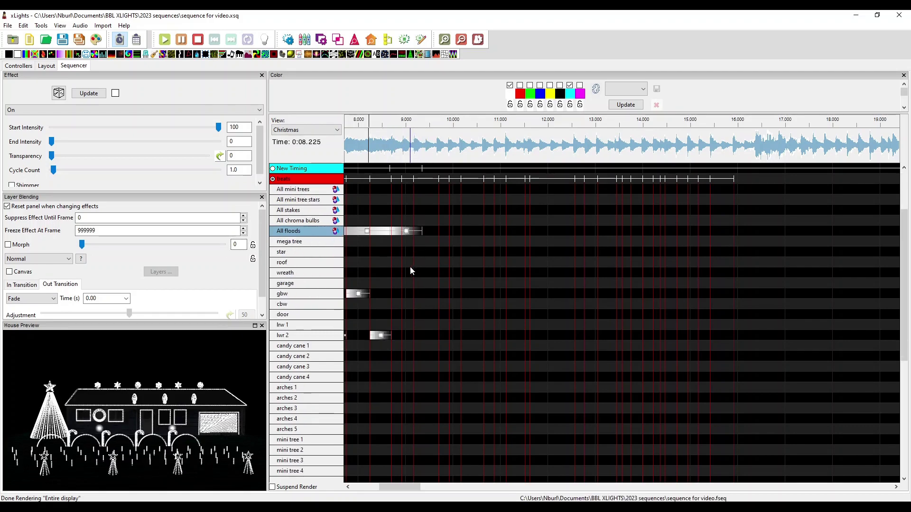
Step: Place fading On effects beat by beat across candy canes 1 to 4, from about 8.7 to 12.6 seconds
click(316, 348)
click(405, 346)
key(space)
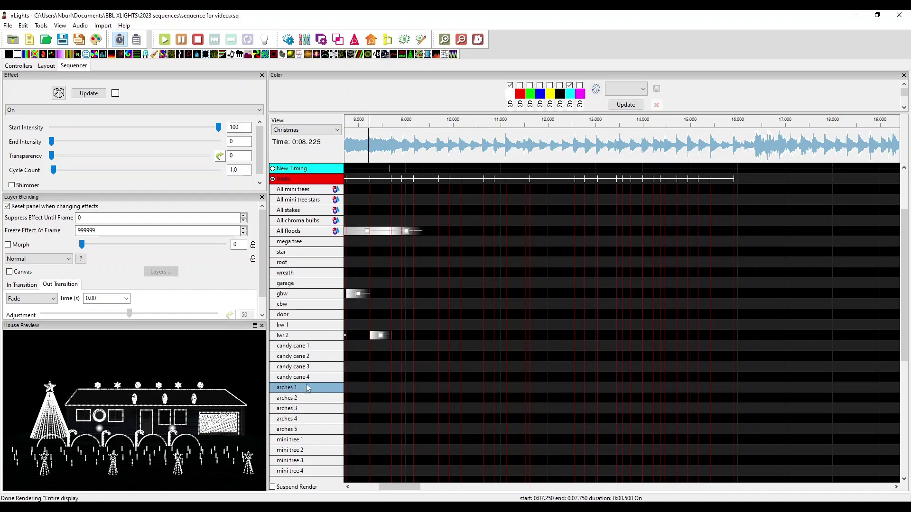
Step: Play the song from 8.625 seconds to check the candy cane effects in the house preview
click(389, 156)
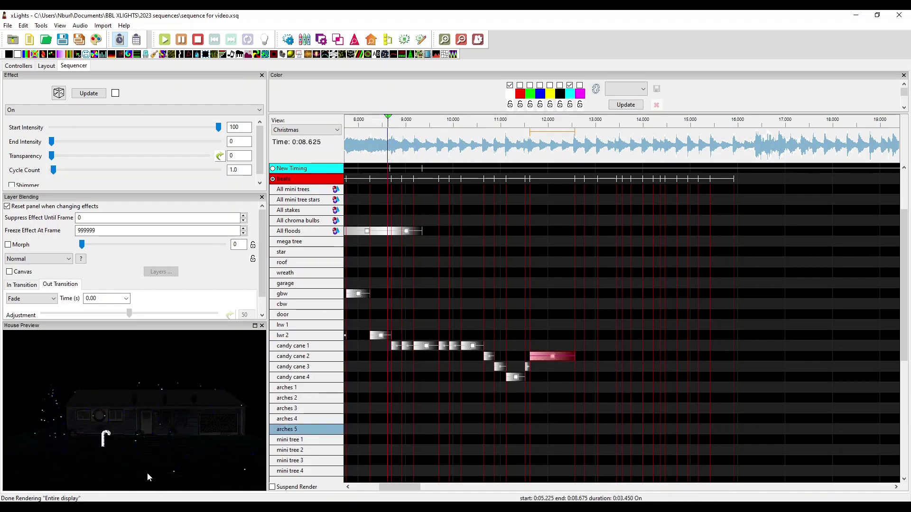
key(space)
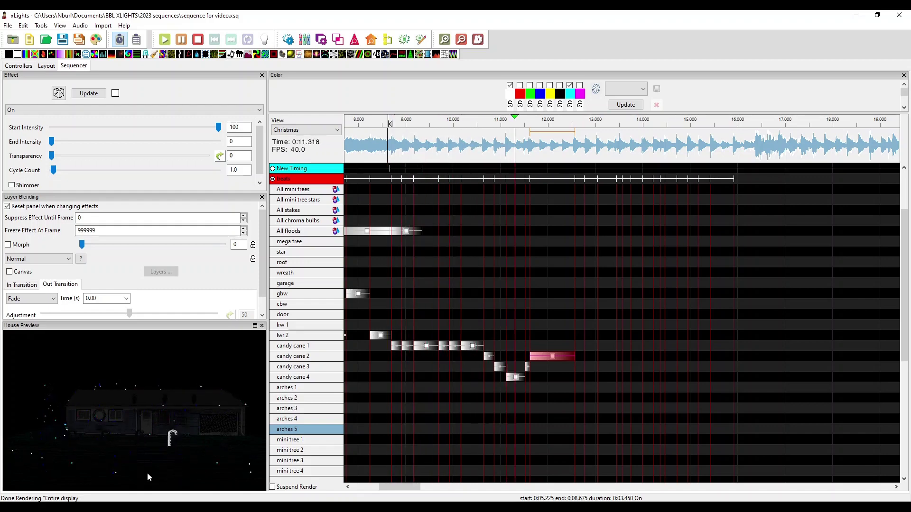
key(space)
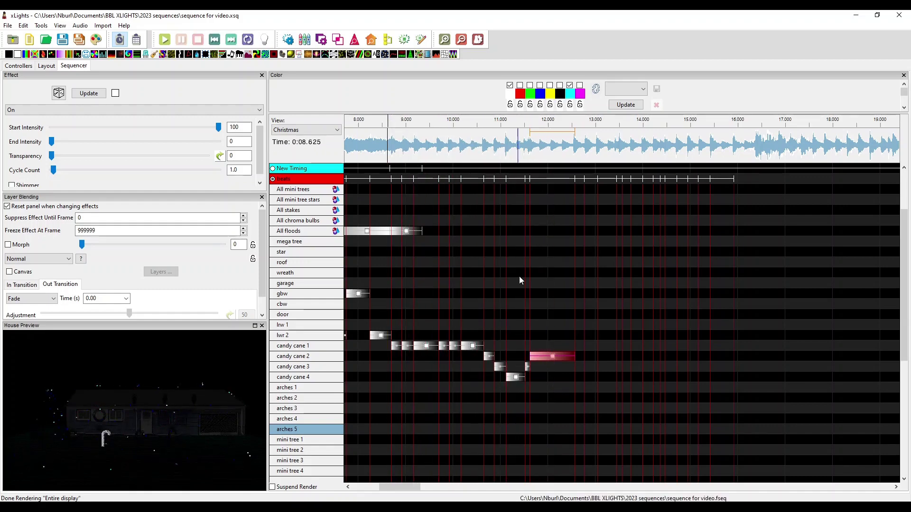
Step: Move the long On effect at about 11.6 seconds from candy cane 2 to candy cane 4 and play back the section
drag(555, 356, 552, 376)
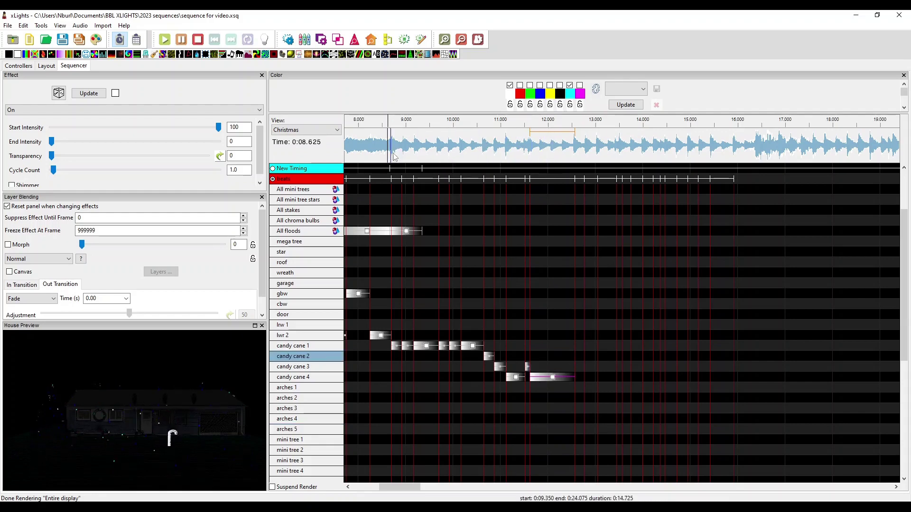
click(399, 170)
key(space)
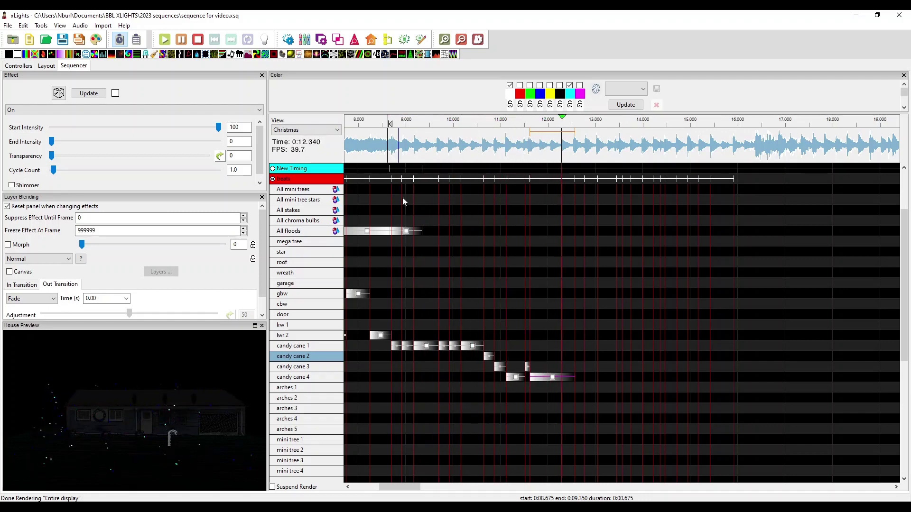
key(space)
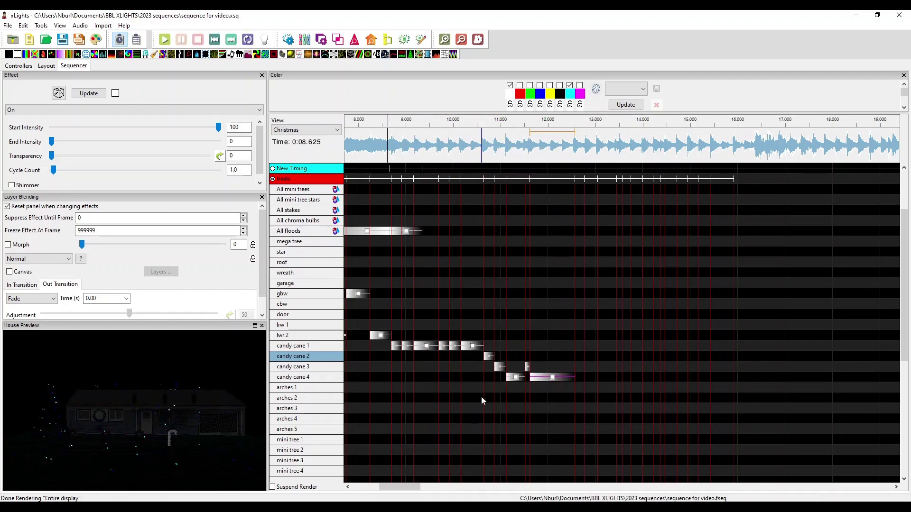
Step: Add a second stop to the white color's curve on candy cane 1's last effect and move it toward the end
click(477, 348)
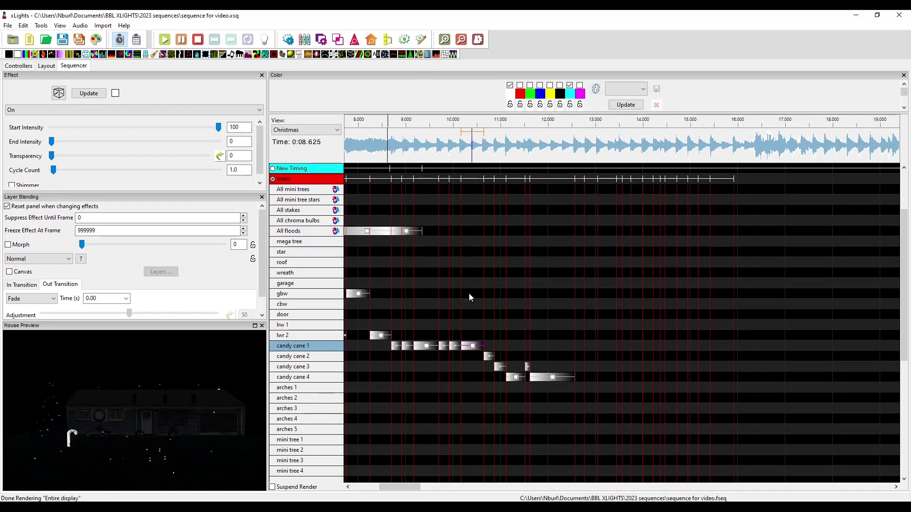
click(510, 95)
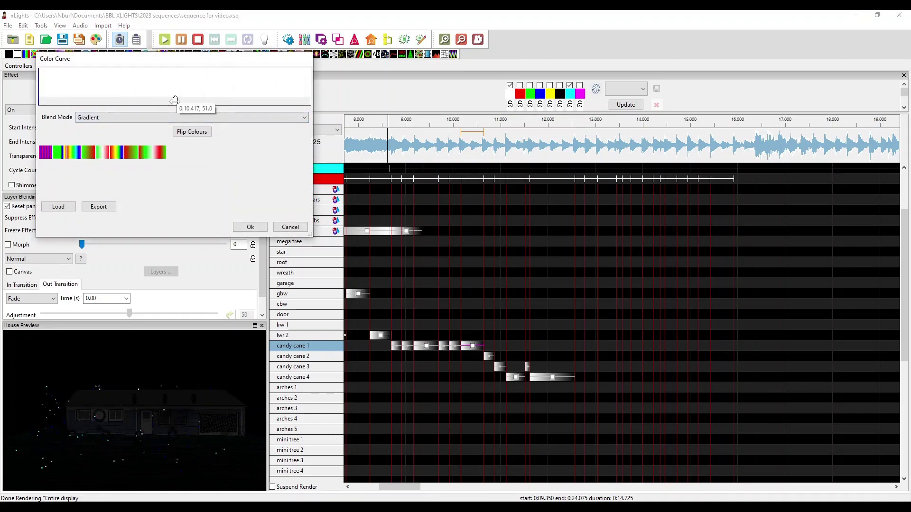
drag(175, 100, 120, 112)
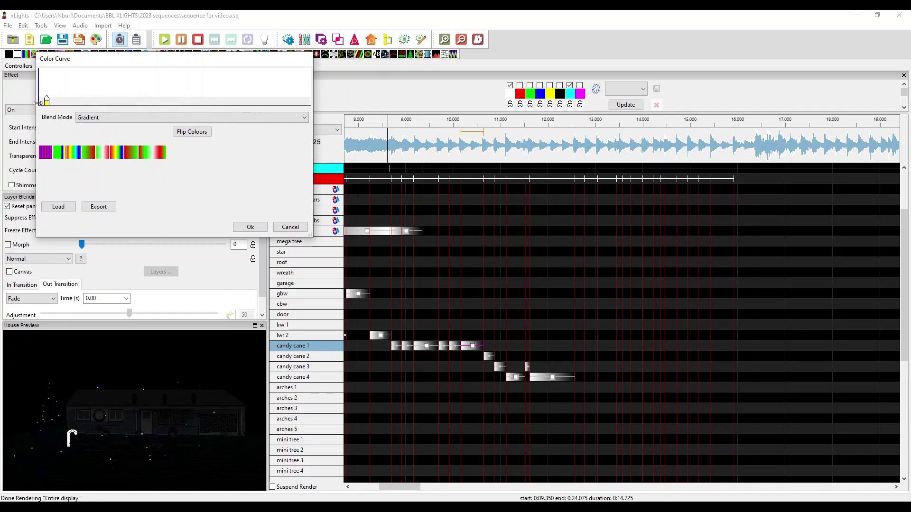
click(205, 100)
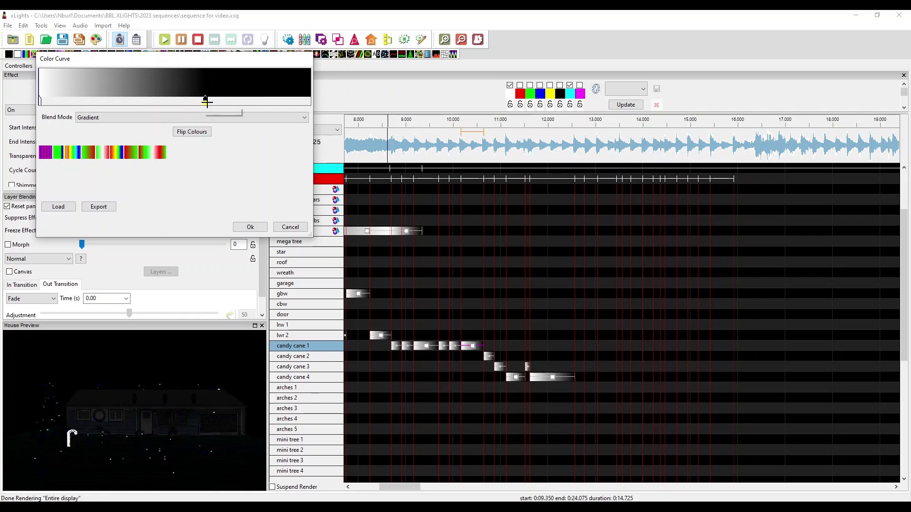
drag(205, 101, 276, 100)
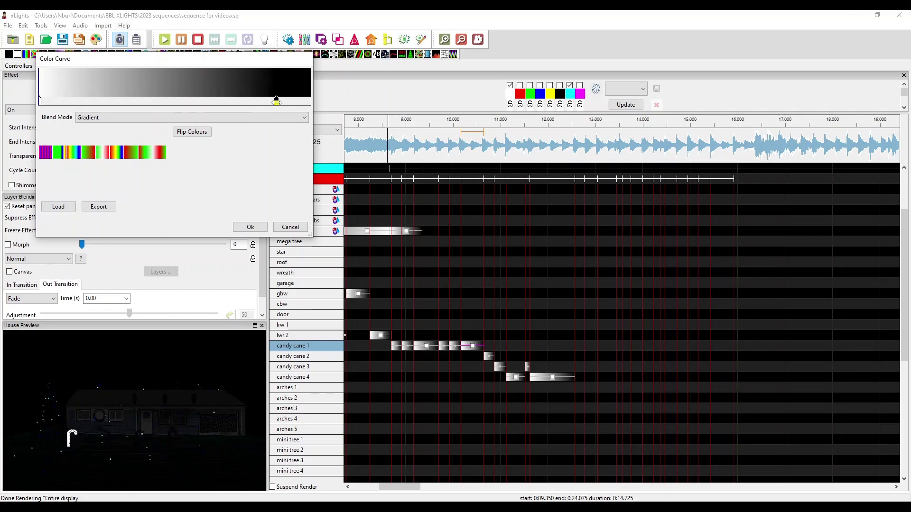
Step: Make the second stop red, move it to the end of the curve, and apply the white-to-red gradient
double_click(276, 100)
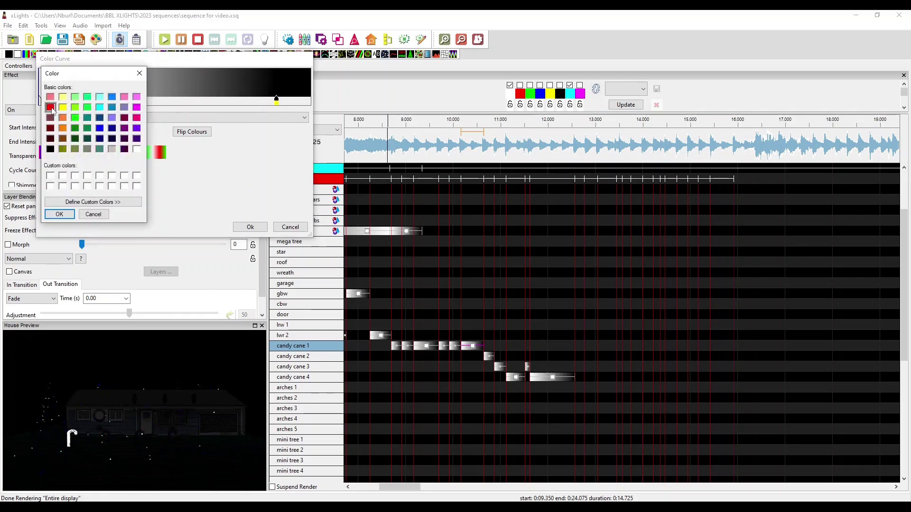
click(60, 214)
click(270, 100)
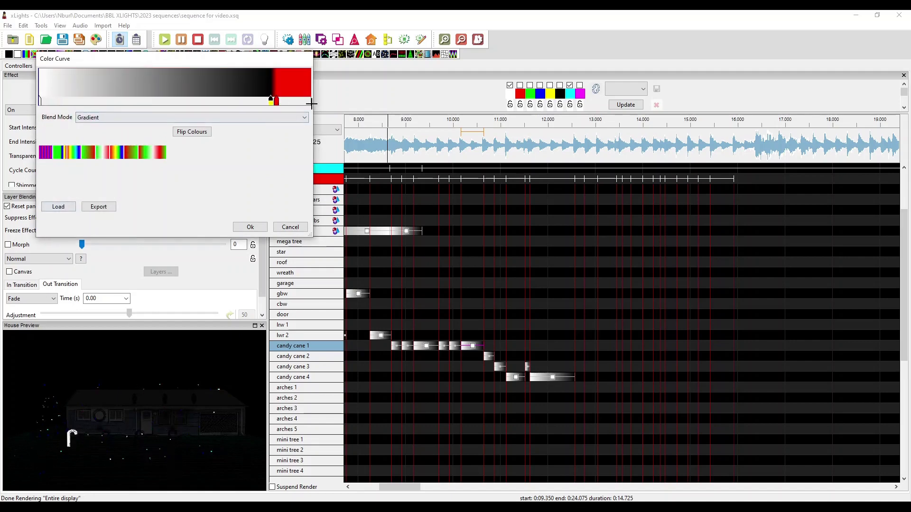
right_click(271, 101)
drag(277, 100, 340, 111)
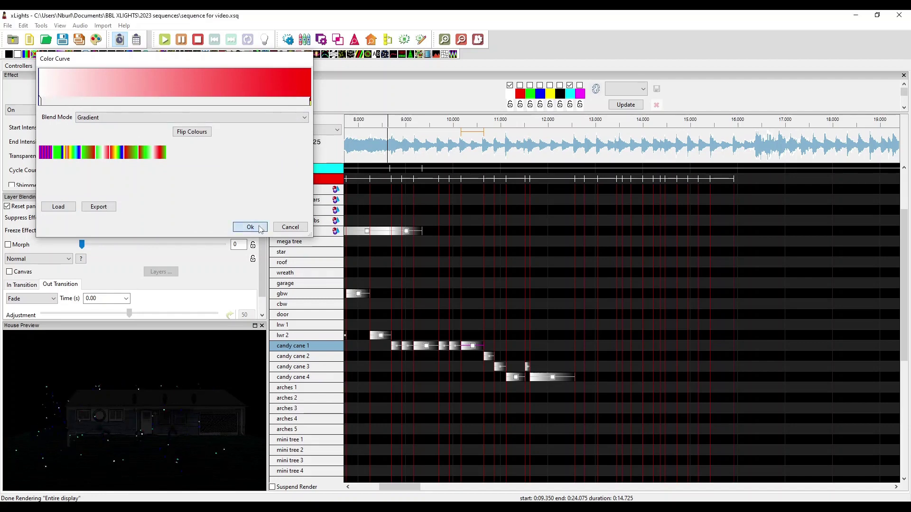
click(239, 231)
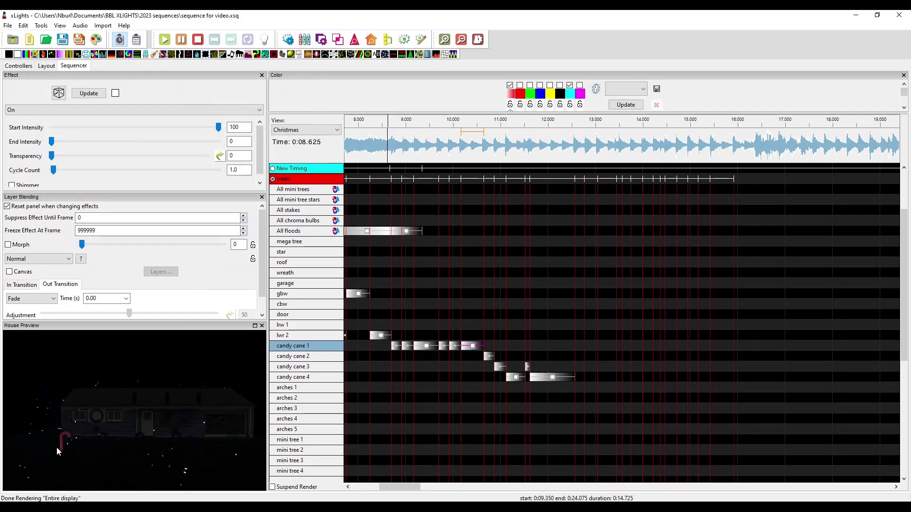
Step: Select the effects on lwr 2 and candy canes 1 to 4 and set the first color to the white-to-red gradient
scroll(57, 450, up, 2)
scroll(101, 440, up, 3)
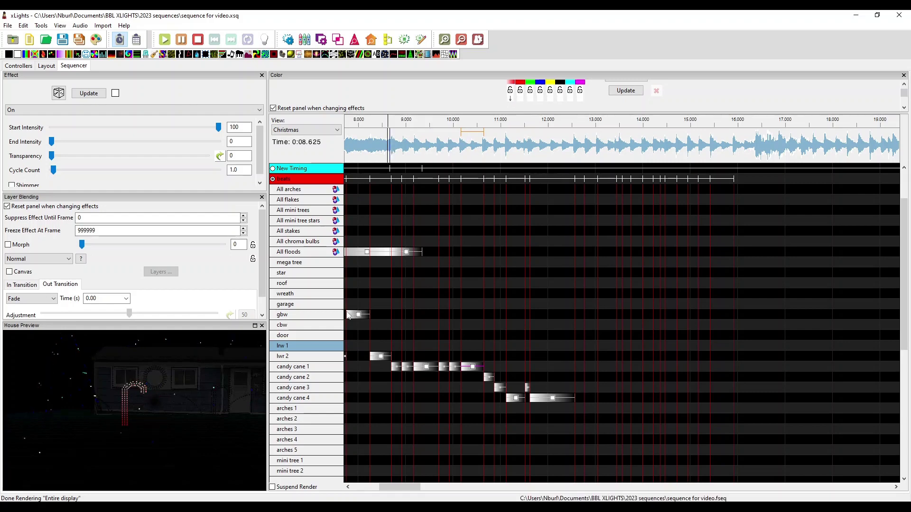
drag(571, 409, 385, 378)
drag(378, 343, 584, 433)
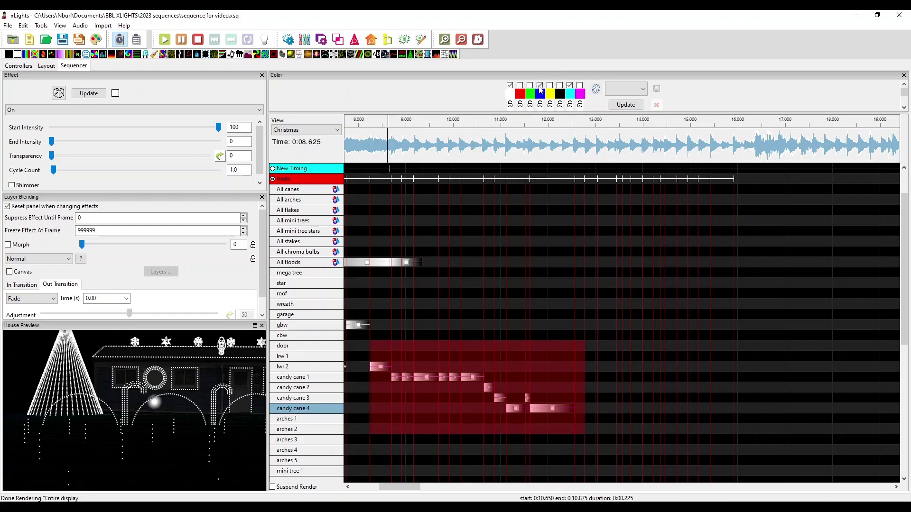
click(518, 96)
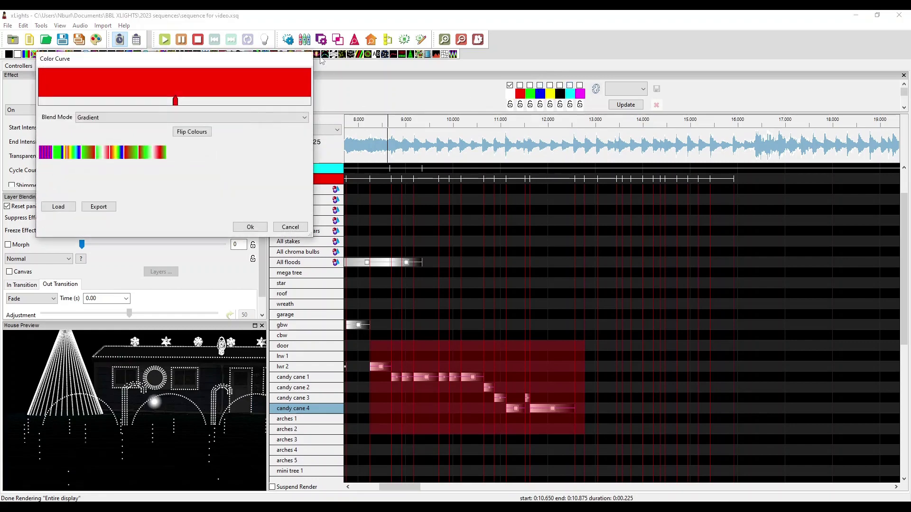
click(299, 228)
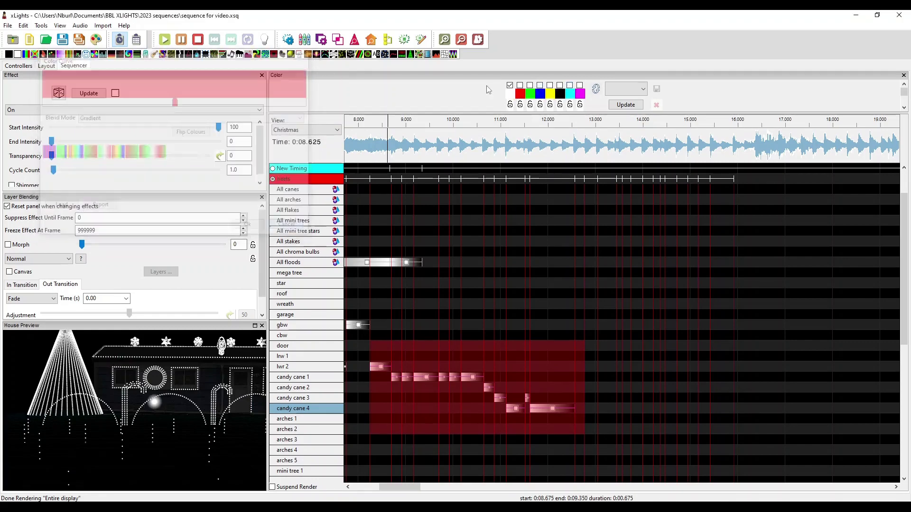
click(510, 94)
click(245, 229)
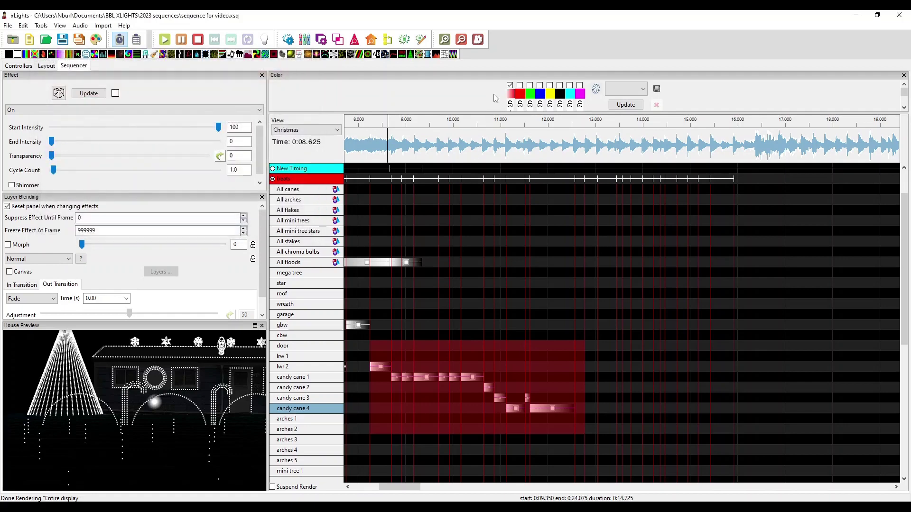
Step: Update the colors on all selected lwr 2 and candy cane effects
scroll(623, 165, up, 1)
scroll(591, 101, up, 2)
click(622, 105)
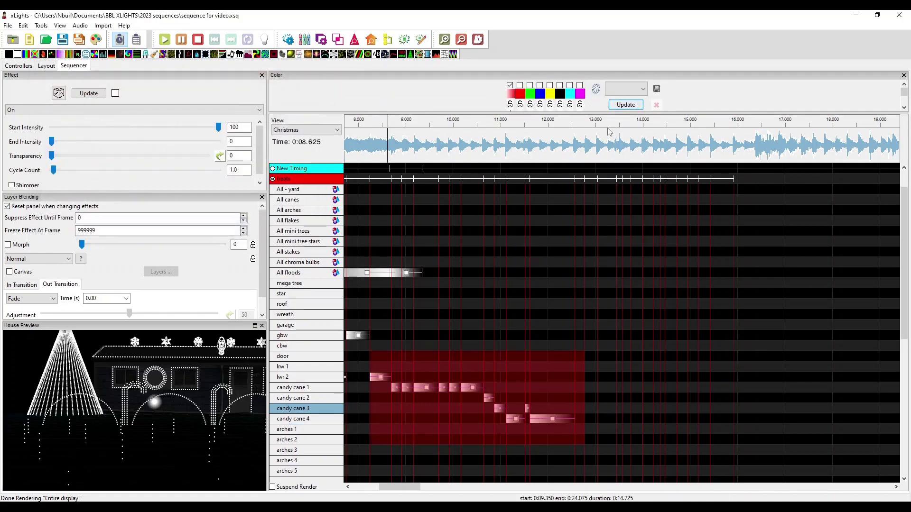
click(626, 105)
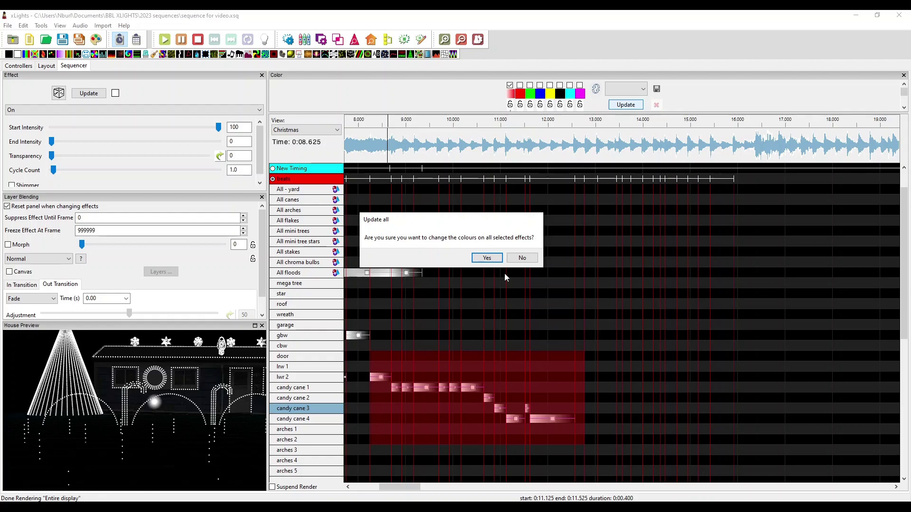
click(486, 257)
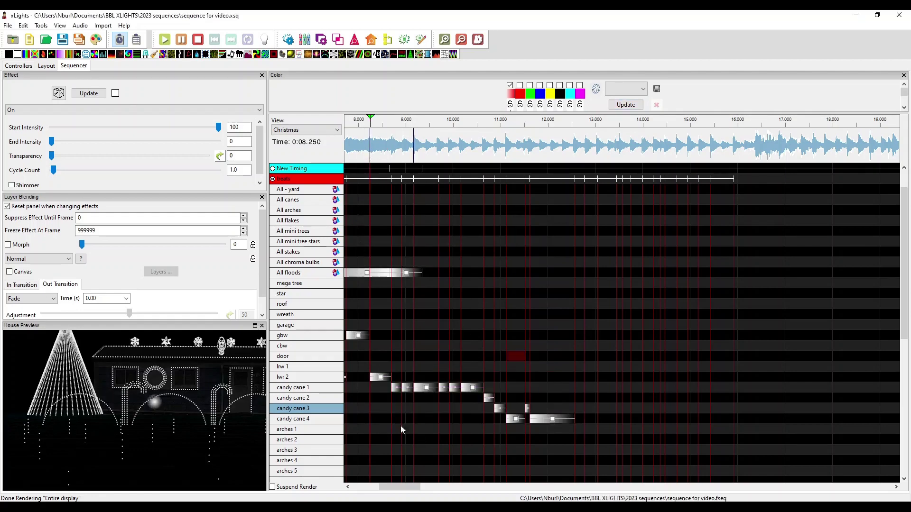
Step: Play the song from 8.25 seconds and again from about 8.1 seconds to check the recolored canes in the house preview
scroll(154, 402, down, 5)
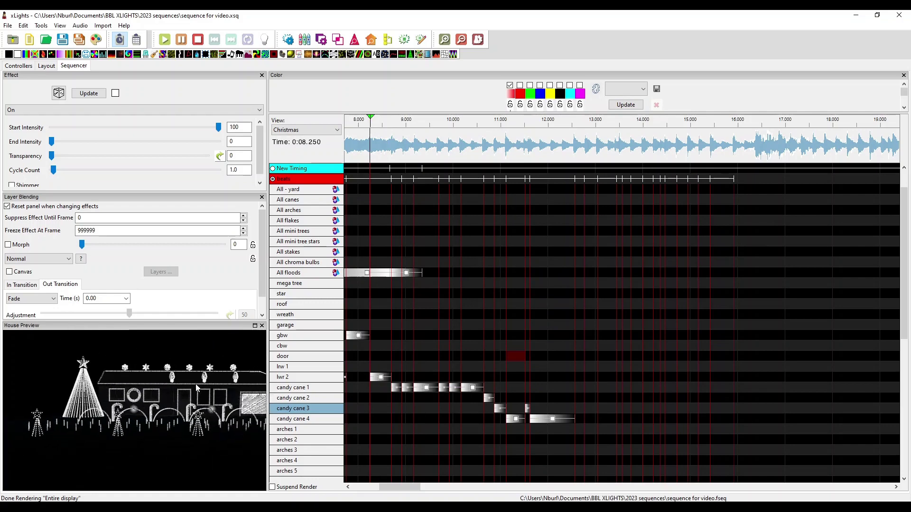
right_click(193, 384)
click(217, 417)
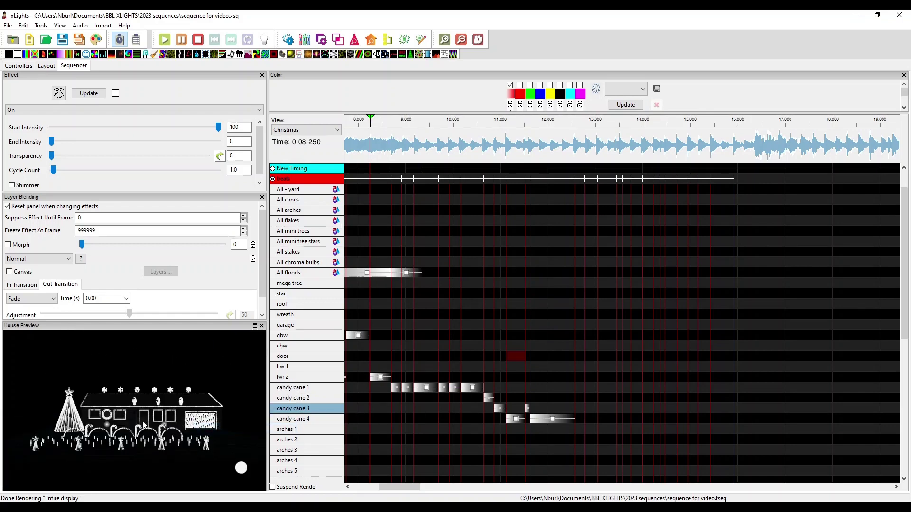
scroll(143, 424, up, 3)
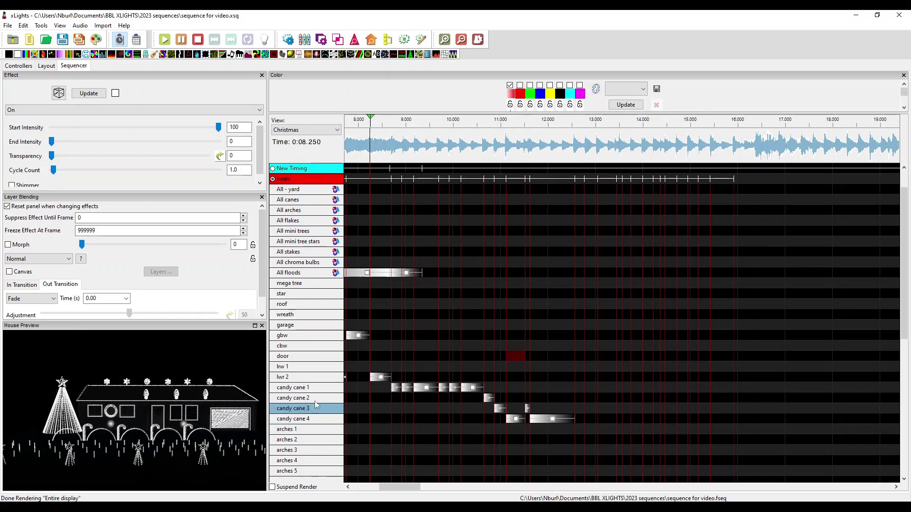
key(space)
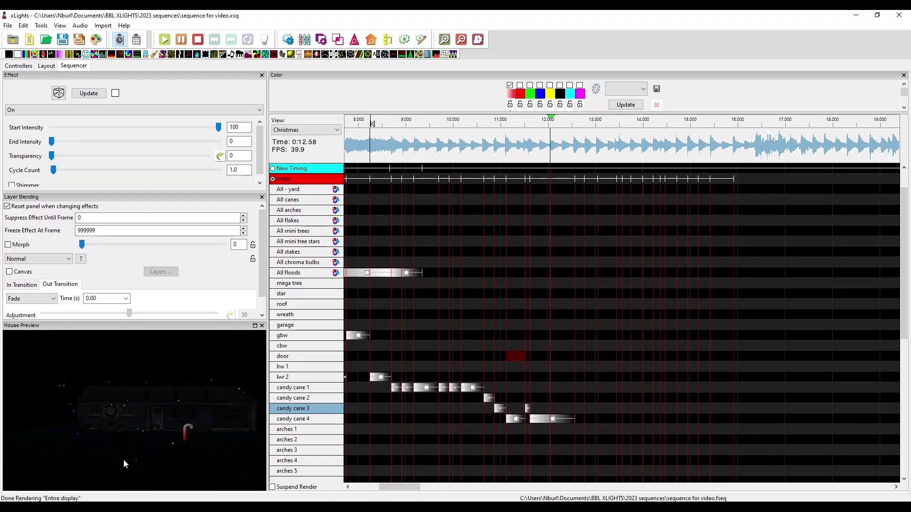
key(space)
click(364, 157)
key(space)
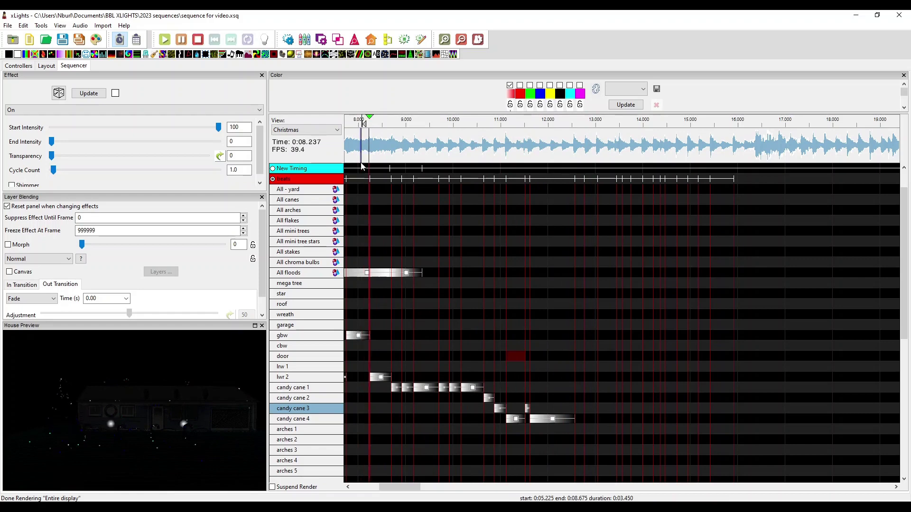
key(space)
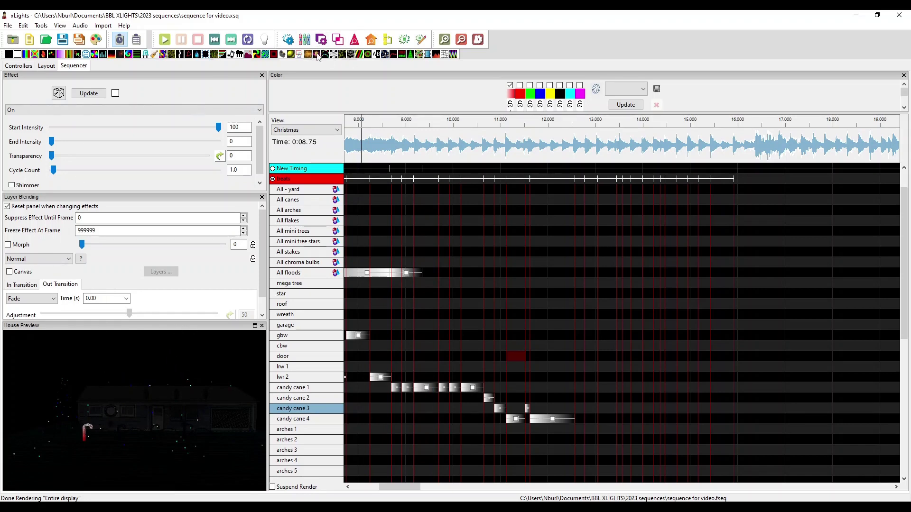
Step: Add a Shockwave effect to candy cane 2 between the beats at about 11.6 and 12.6 seconds
drag(316, 56, 572, 397)
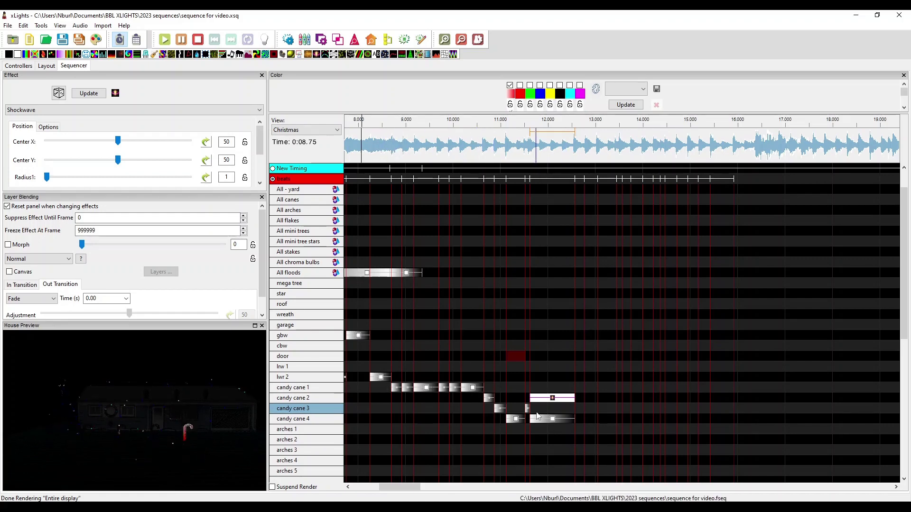
Step: Select the Shockwave effect on candy cane 1 starting at 9.175 seconds and examine its center, radius, width and color settings
click(429, 387)
scroll(430, 388, up, 1)
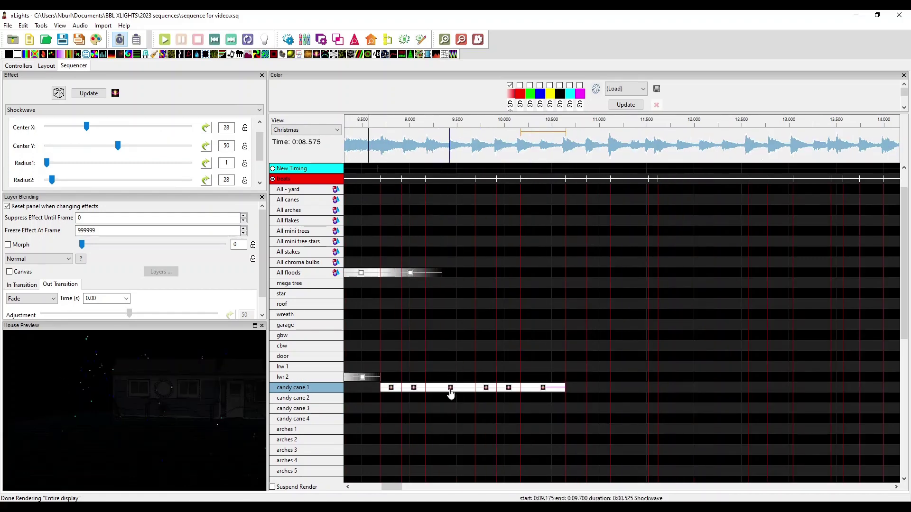
key(space)
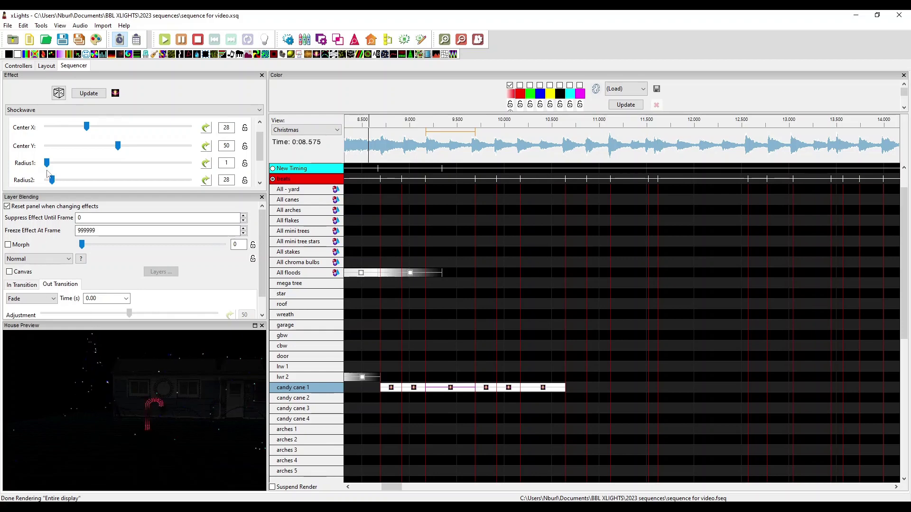
scroll(48, 160, down, 3)
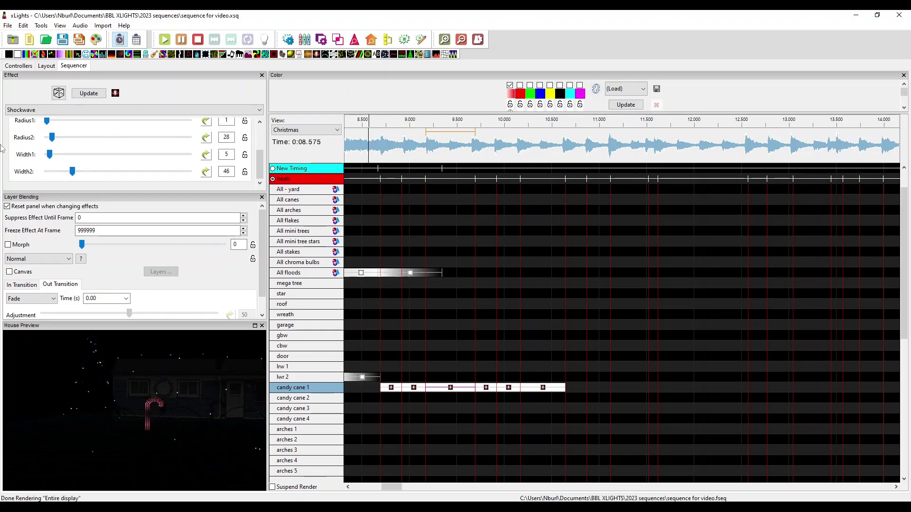
click(431, 134)
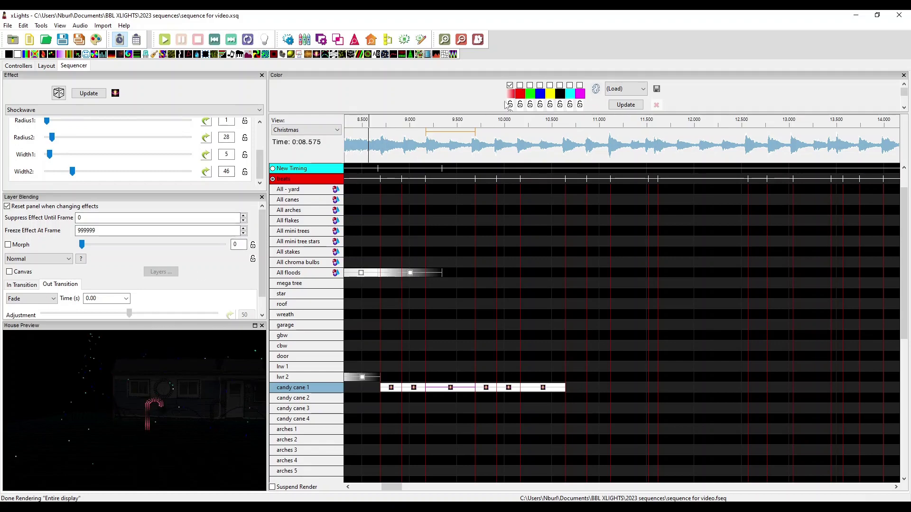
scroll(502, 93, down, 1)
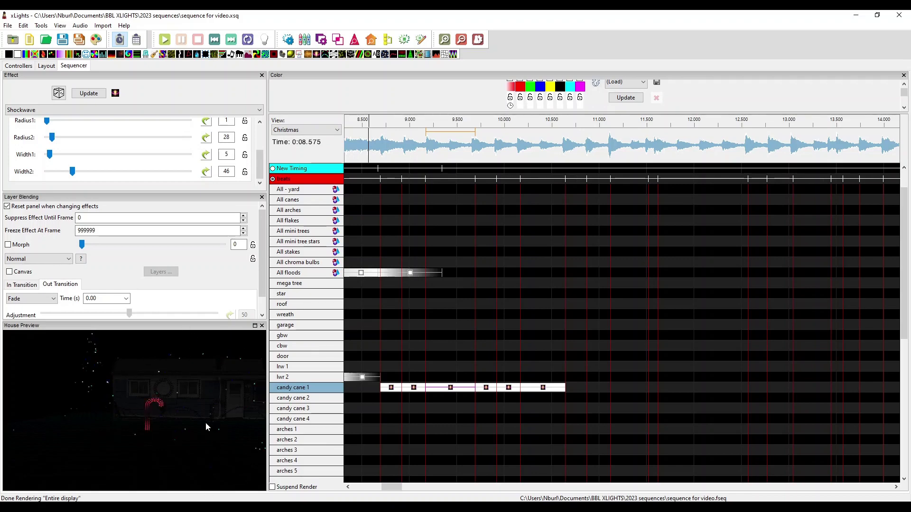
Step: Play the song from 8.575 and 8.625 seconds to check the candy cane 1 effects in the house preview
click(369, 143)
key(space)
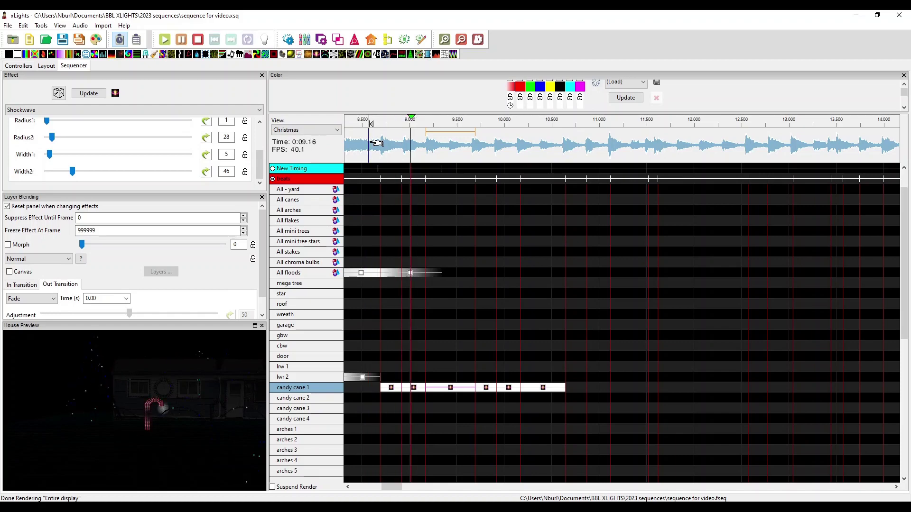
click(374, 144)
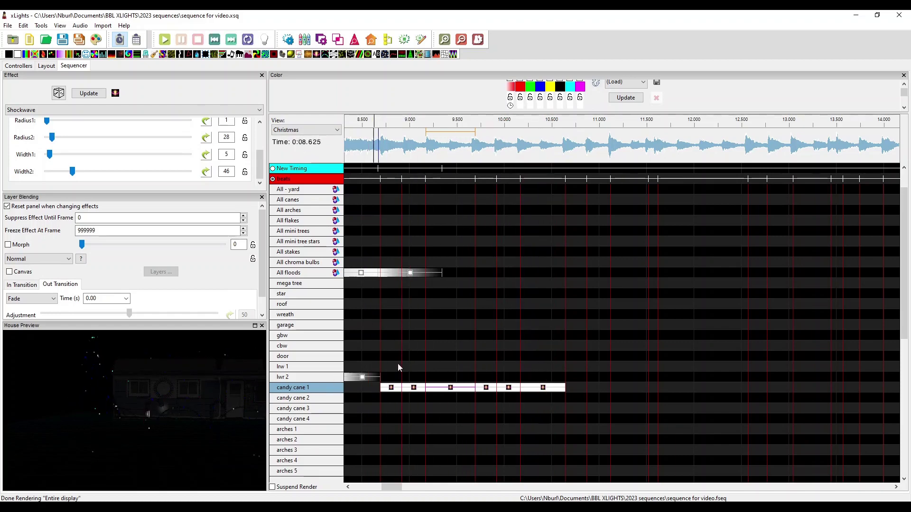
scroll(379, 324, down, 1)
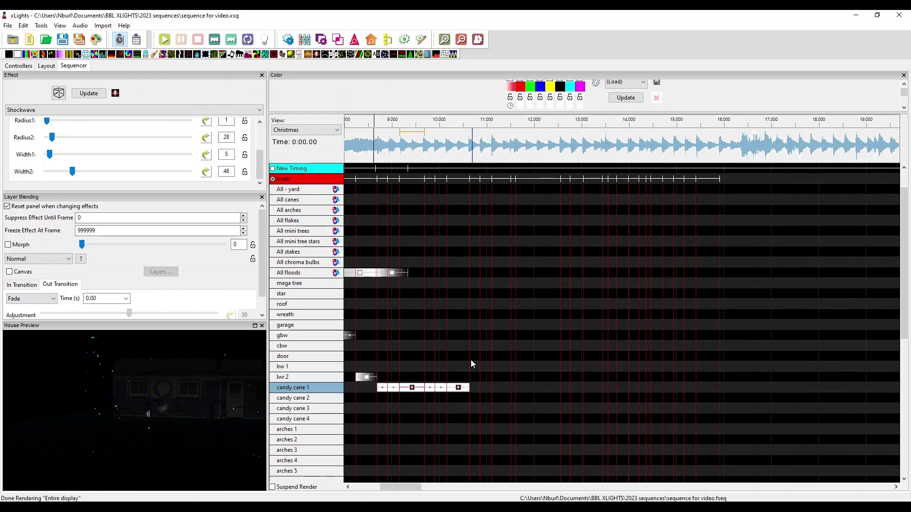
key(space)
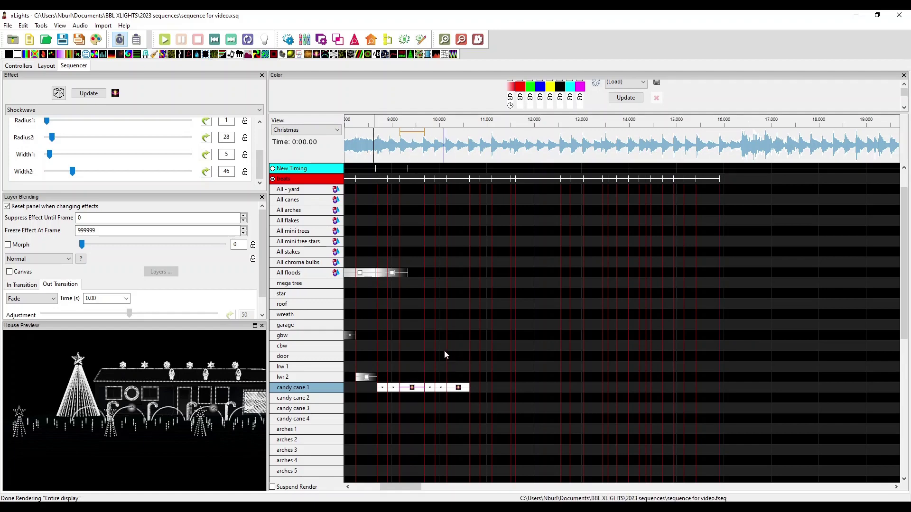
Step: Play the song from 8.45 seconds to about 16.5 seconds to check the effects on candy canes 1 to 4
scroll(201, 418, up, 1)
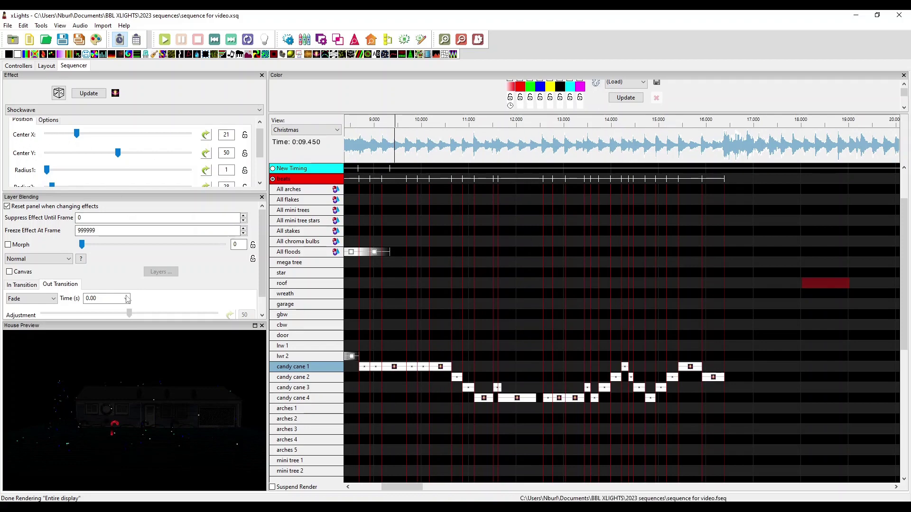
click(349, 153)
key(space)
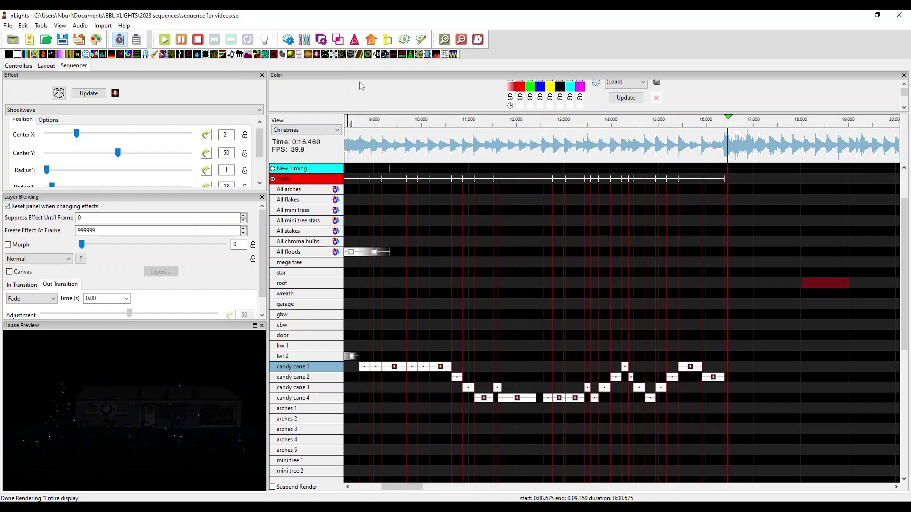
key(space)
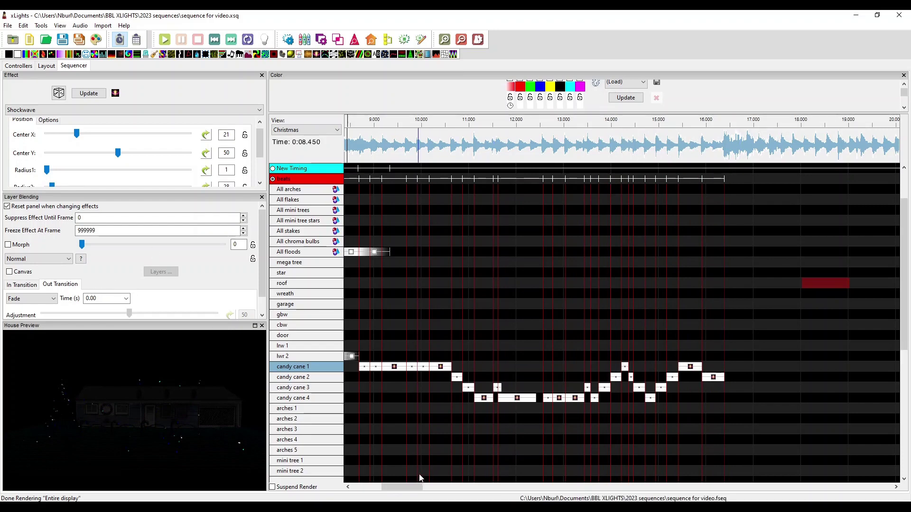
Step: Copy all effects on candy canes 1 to 4 and paste them starting at about 16.4 seconds
drag(376, 417, 721, 355)
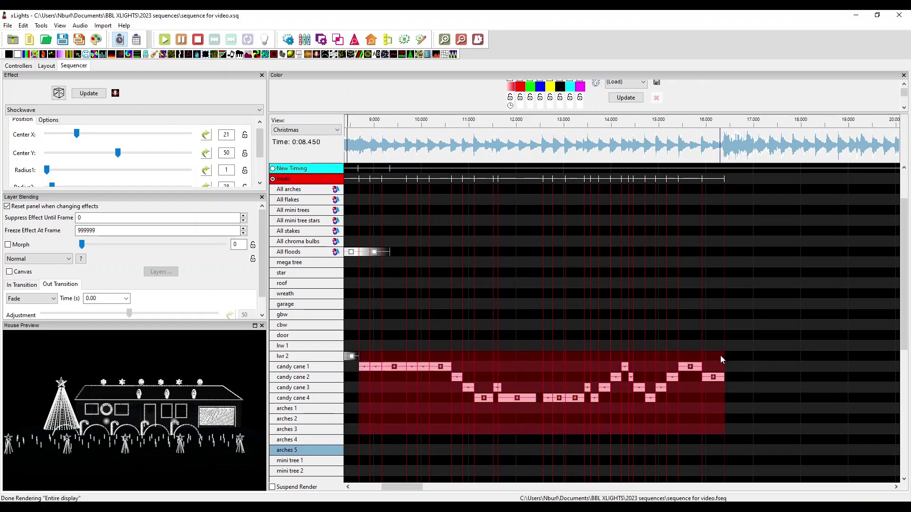
right_click(606, 379)
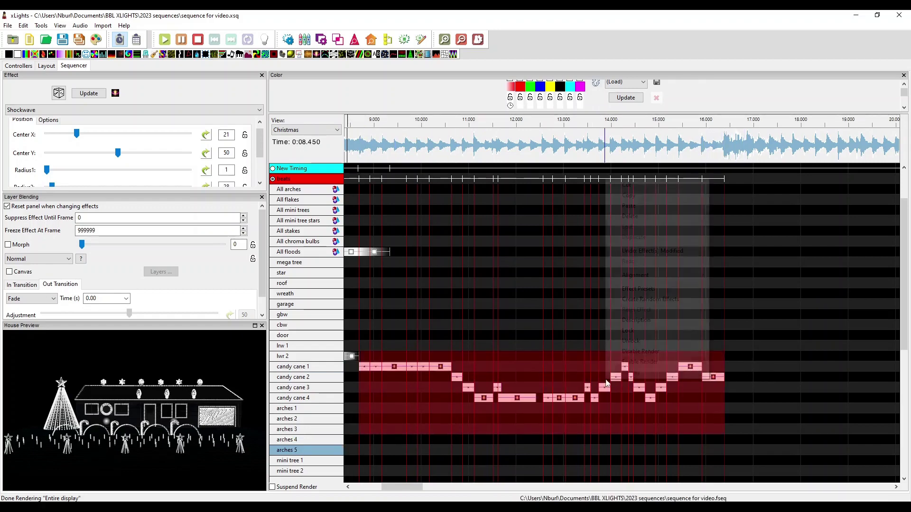
click(604, 300)
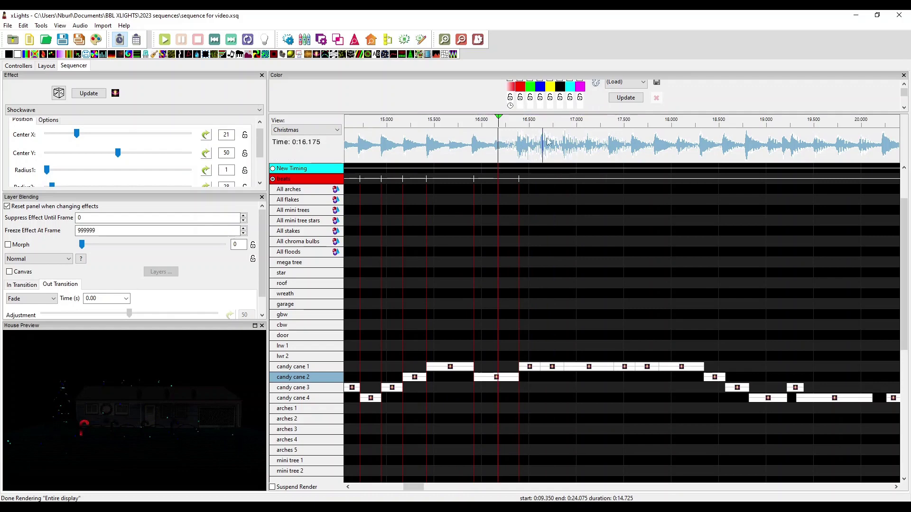
Step: Play the song from 15.75 seconds to check the repeated candy cane effects in the house preview
scroll(504, 298, down, 1)
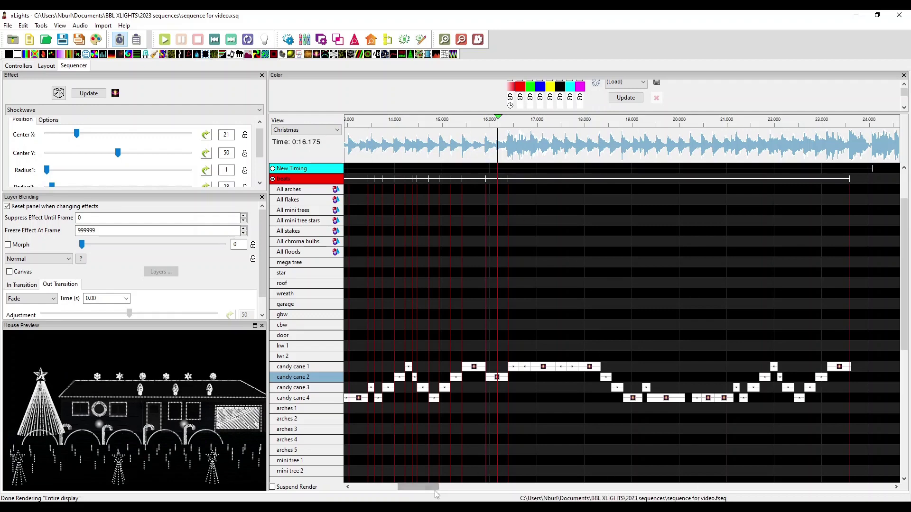
scroll(445, 426, right, 2)
click(407, 148)
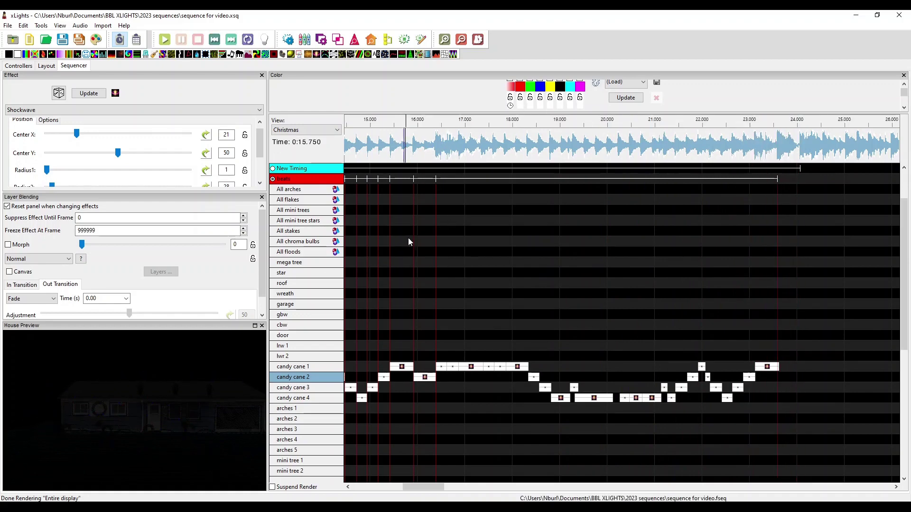
Step: Add a Single Strand effect to the All arches group from about 16.4 to 23.6 seconds
click(517, 241)
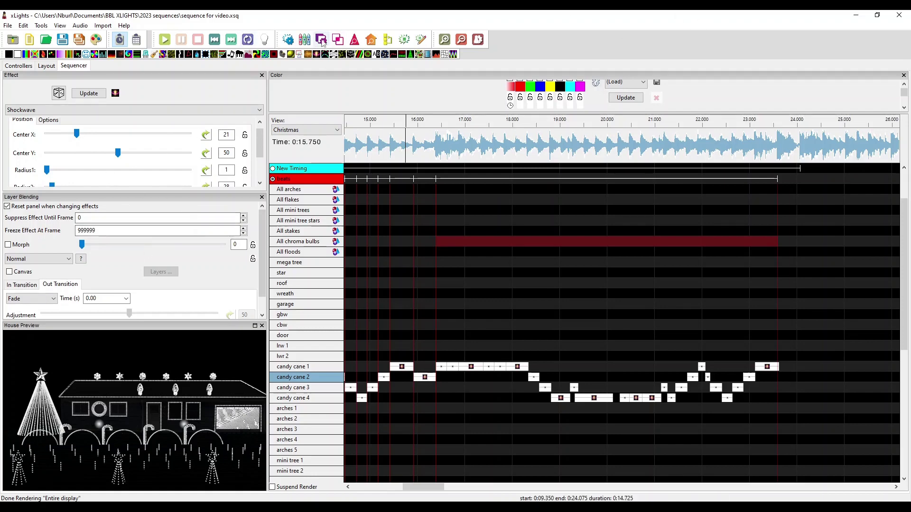
drag(326, 56, 475, 291)
drag(471, 157, 454, 191)
scroll(480, 271, up, 5)
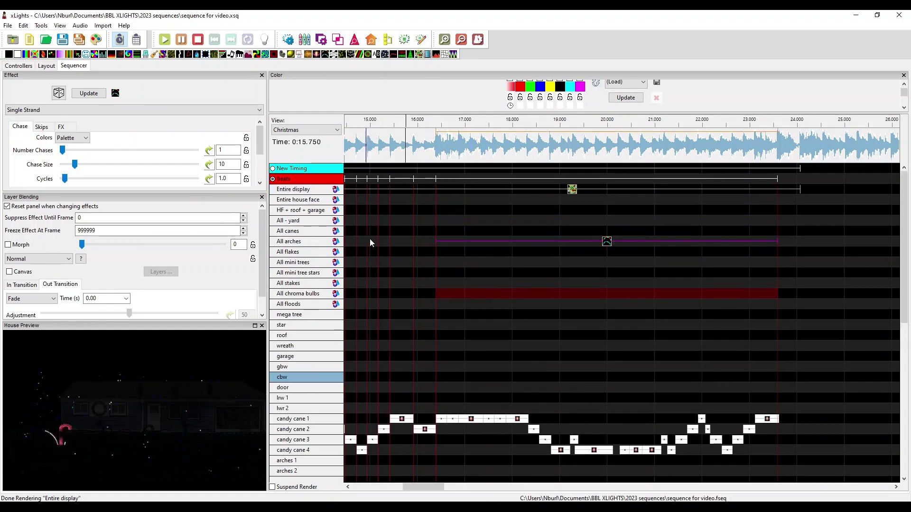
Step: Set the render style of the All arches Single Strand effect to Per Model Default and close the layer settings
click(607, 243)
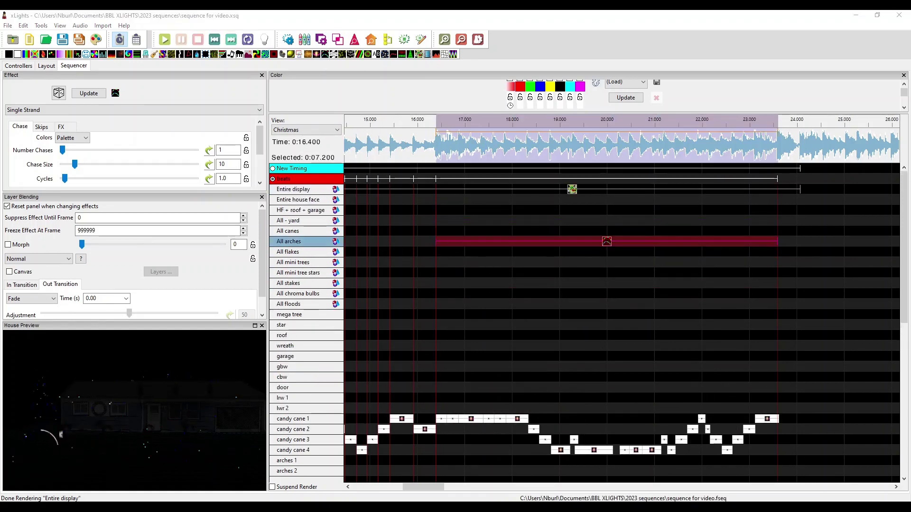
drag(769, 172, 237, 151)
click(266, 185)
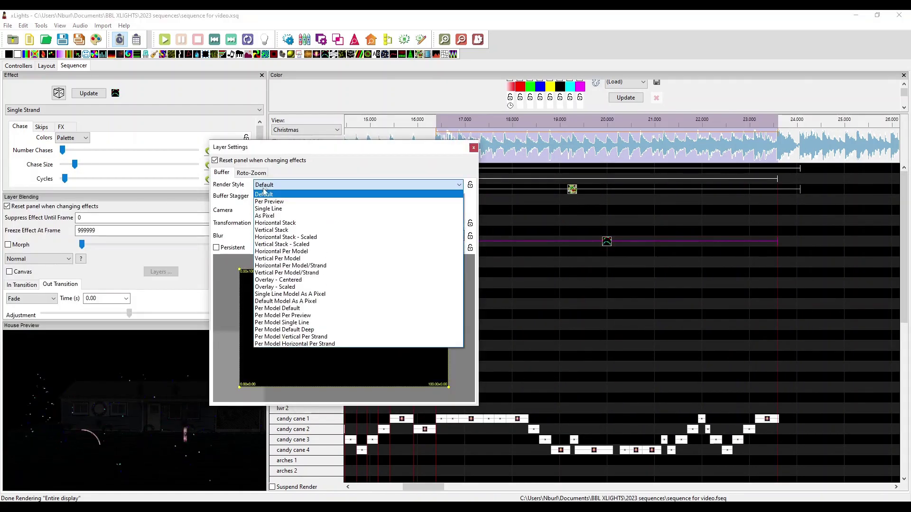
click(264, 309)
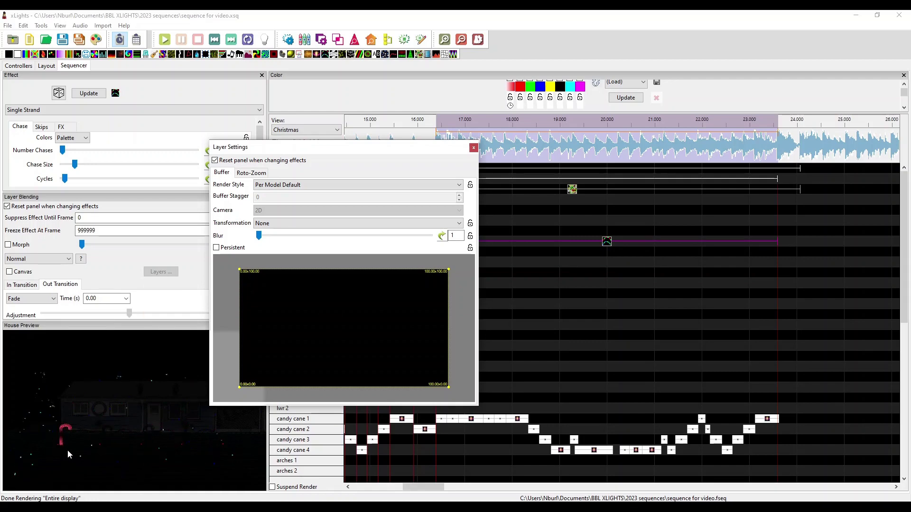
drag(75, 457, 80, 407)
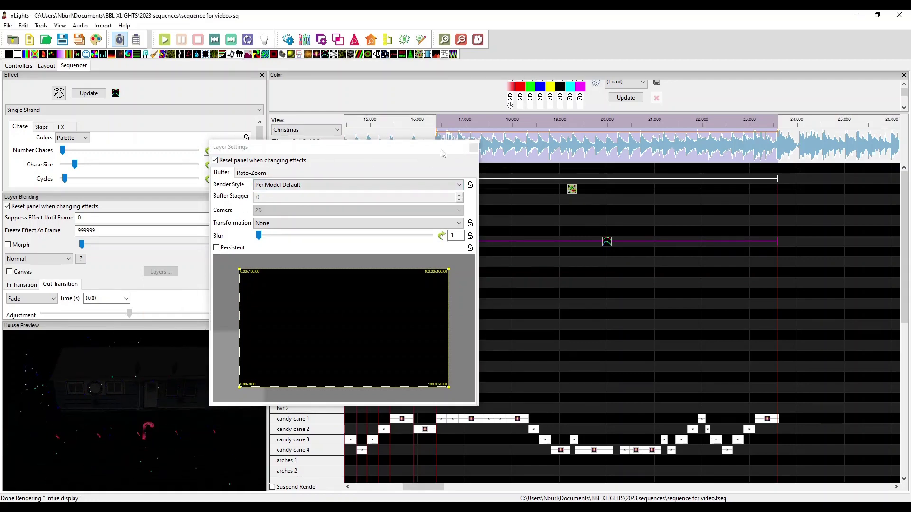
drag(441, 147, 909, 135)
Step: Load the Default.xpalette color palette for the All arches Single Strand effect
scroll(22, 148, down, 2)
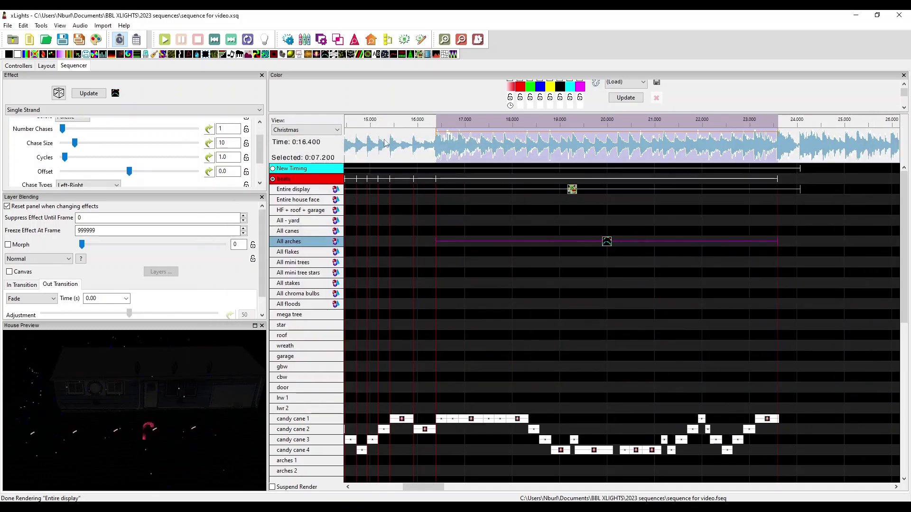
scroll(400, 105, up, 1)
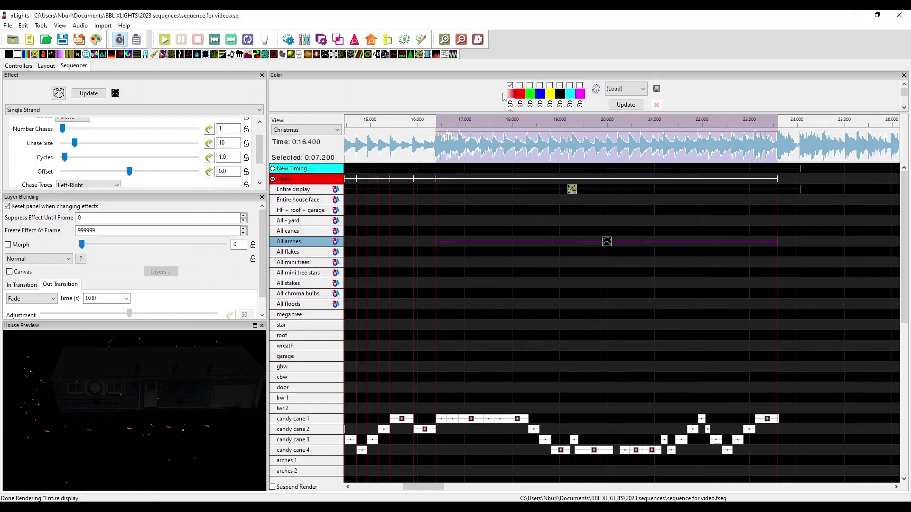
click(616, 90)
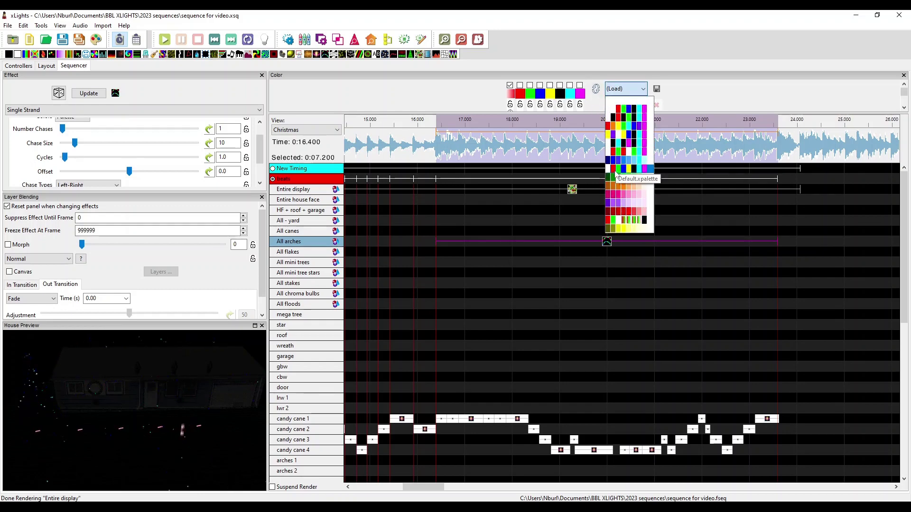
click(616, 176)
Step: Try shifting the offset of the arches' Single Strand effect and return it to 0
scroll(67, 172, up, 1)
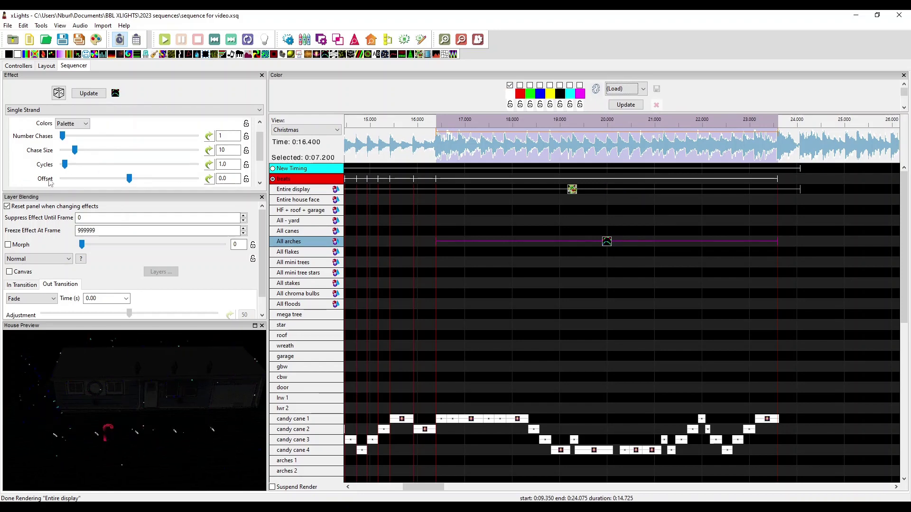
scroll(50, 181, down, 3)
scroll(49, 182, up, 1)
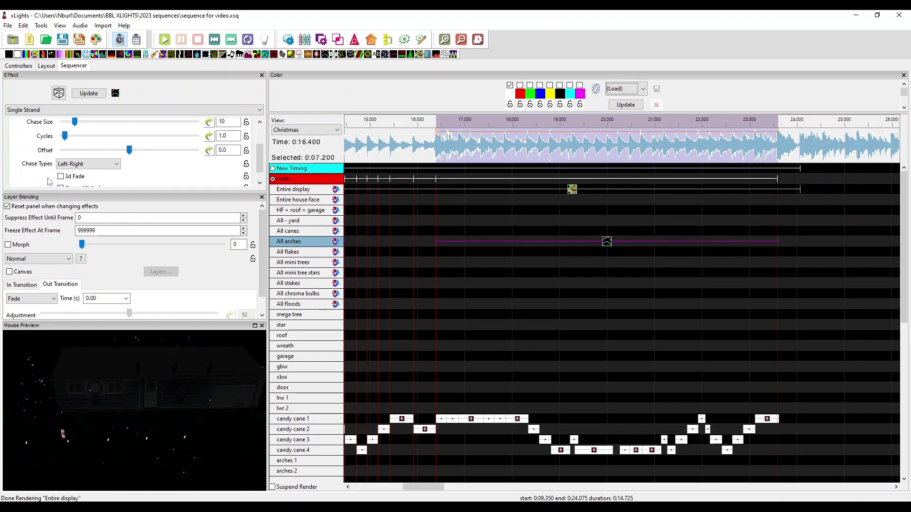
scroll(49, 181, up, 2)
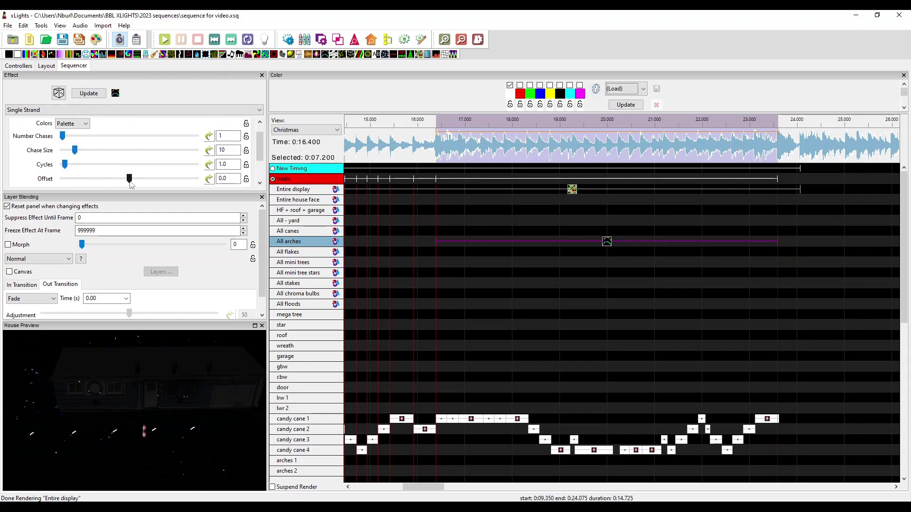
drag(167, 184, 165, 185)
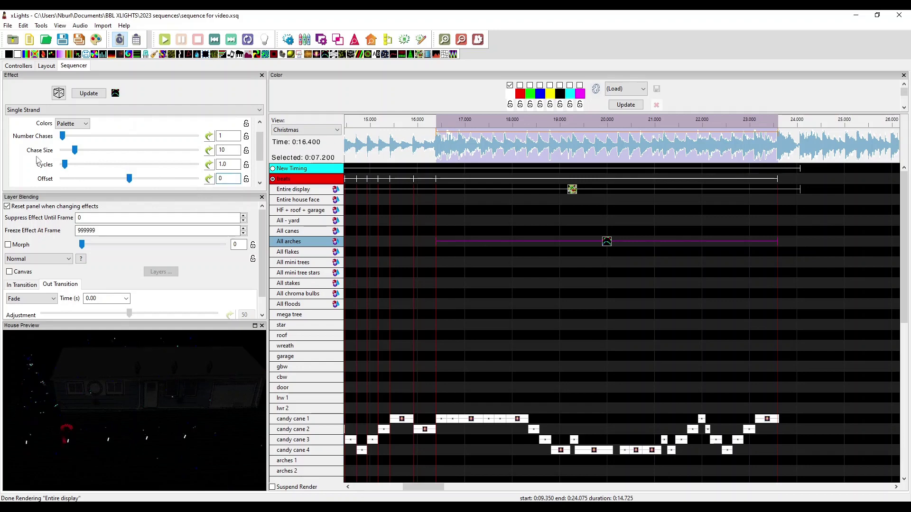
Step: Set the arches' Single Strand effect to the Bounce from Left chase type with 7.5 cycles and a chase size of 26
scroll(43, 156, down, 1)
click(71, 171)
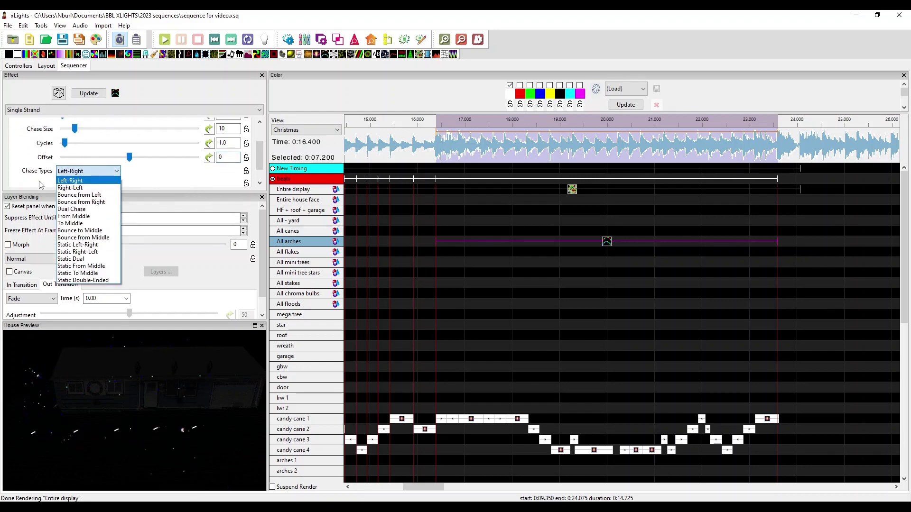
click(73, 195)
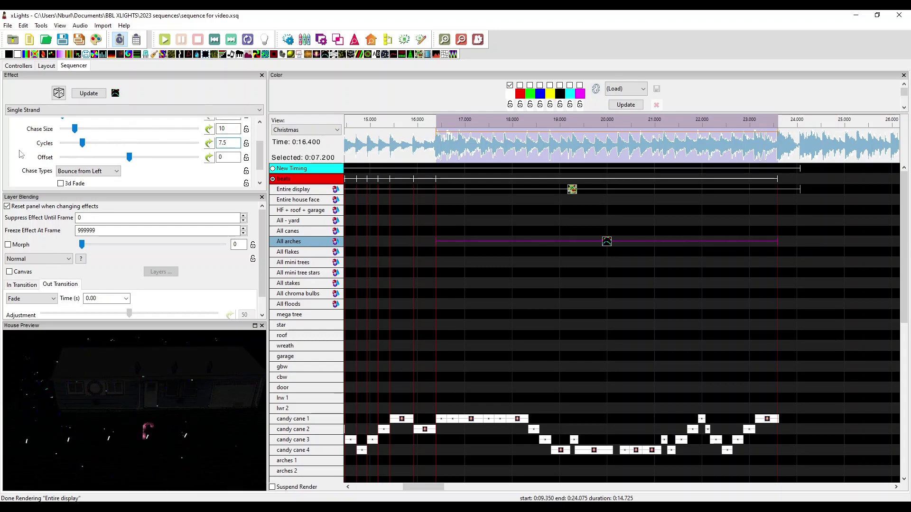
scroll(20, 154, up, 1)
drag(86, 136, 99, 136)
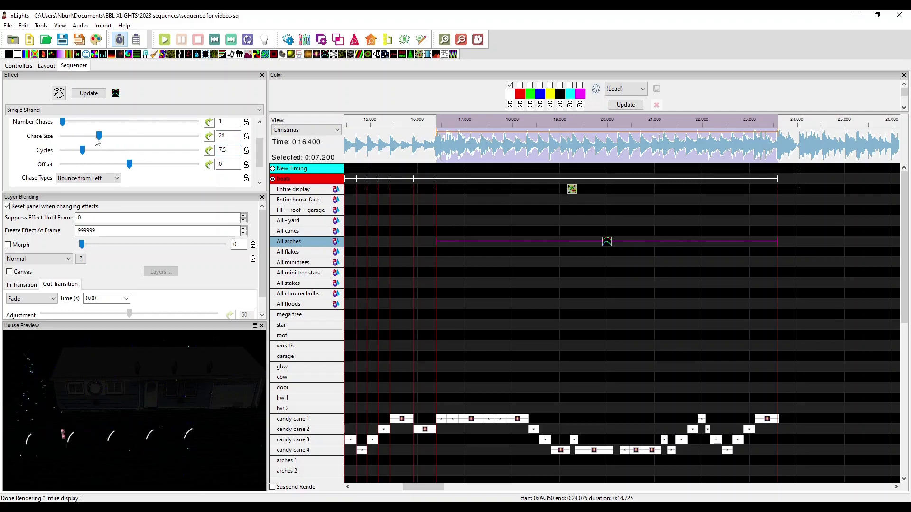
Step: Play the song from 15.475 and 16.25 seconds to check the bouncing arch chase in the house preview
click(406, 137)
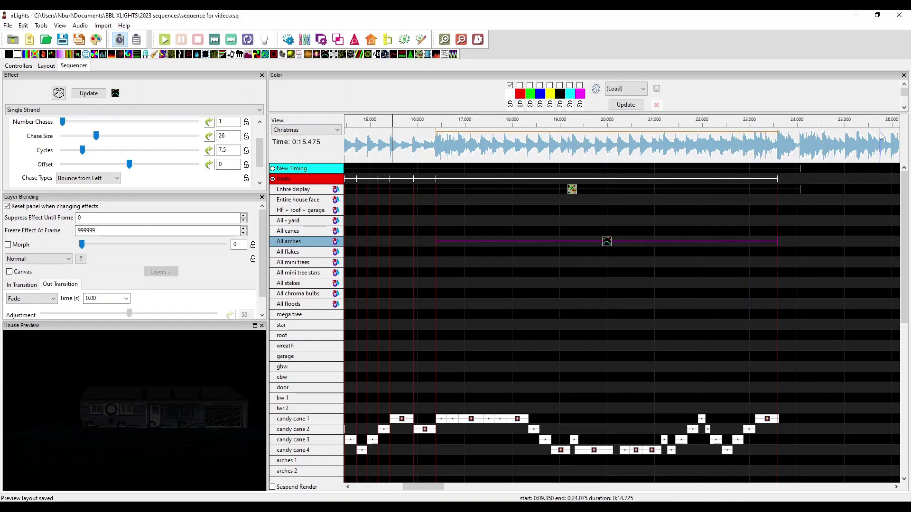
click(429, 142)
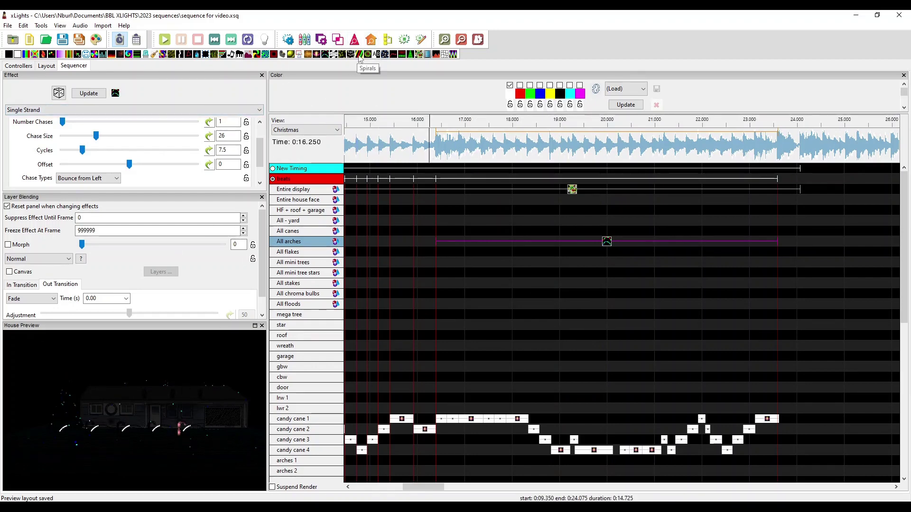
Step: Add a Spirals effect from 16.4 to 23.6 seconds using only green and place it on the All mini trees row
drag(360, 58, 457, 305)
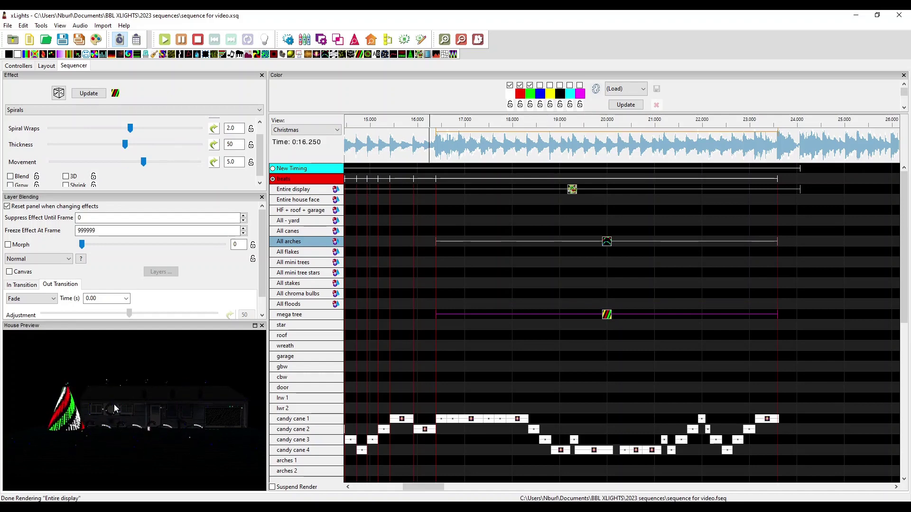
click(520, 85)
click(509, 85)
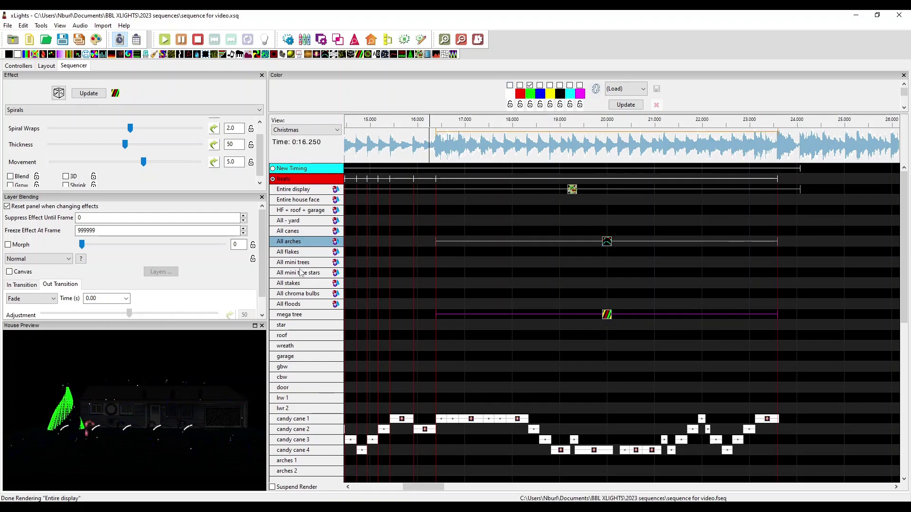
drag(439, 314, 412, 272)
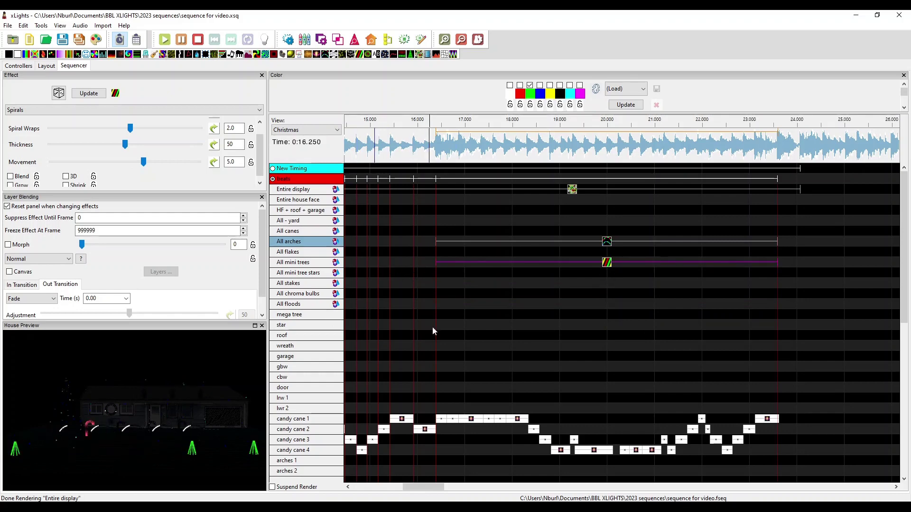
Step: Set the All mini trees Spirals effect's render style to Per Model Default in the layer settings
click(338, 38)
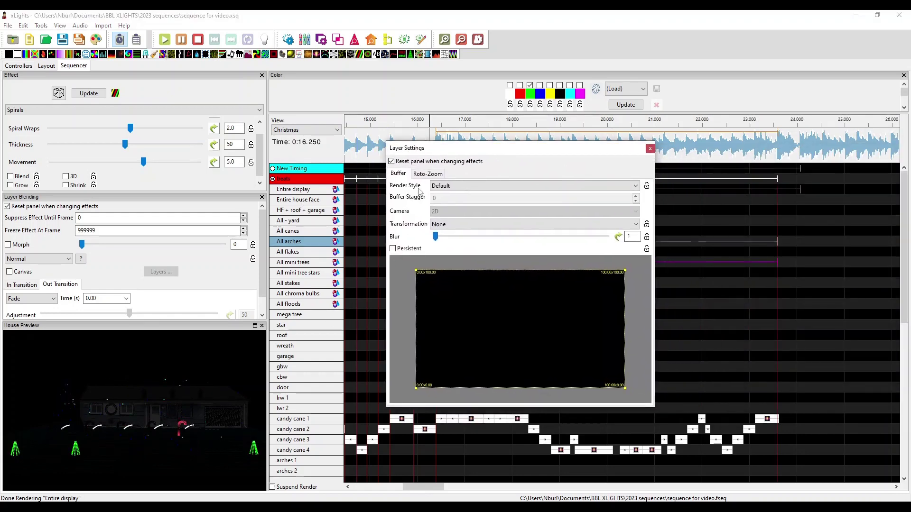
click(434, 186)
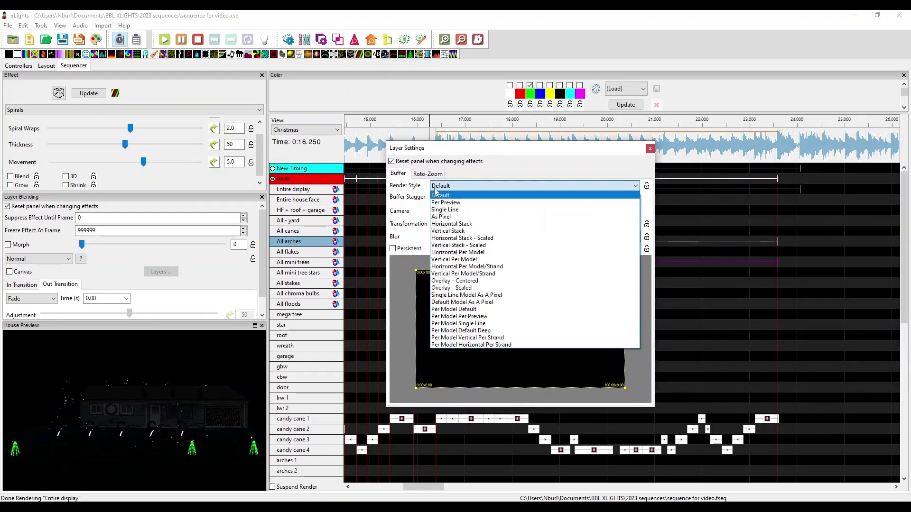
click(451, 310)
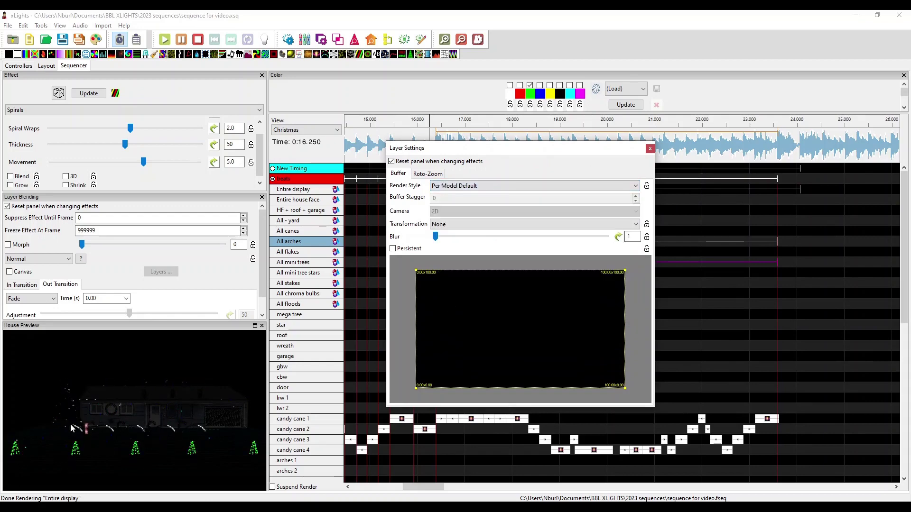
click(649, 149)
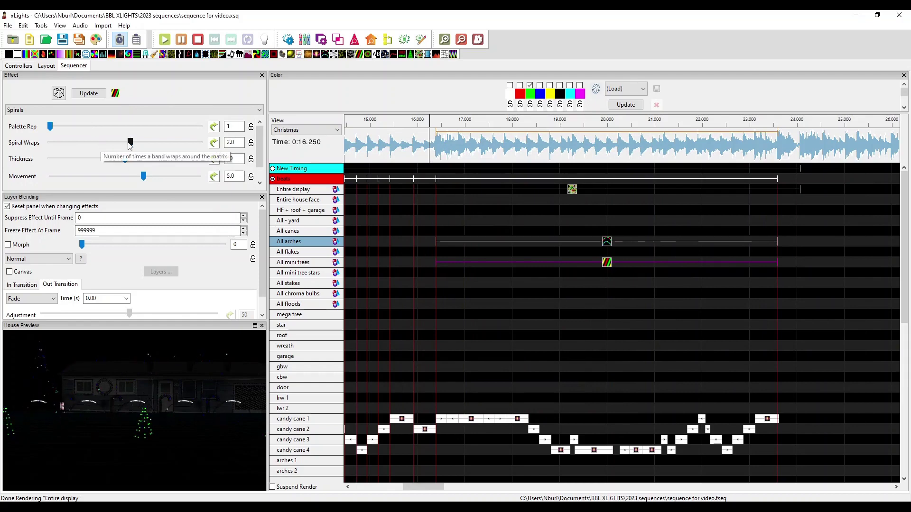
Step: Set the mini trees' Spirals effect to 0.4 spiral wraps, a thickness of 32 and a movement of 15.7
drag(122, 147, 184, 184)
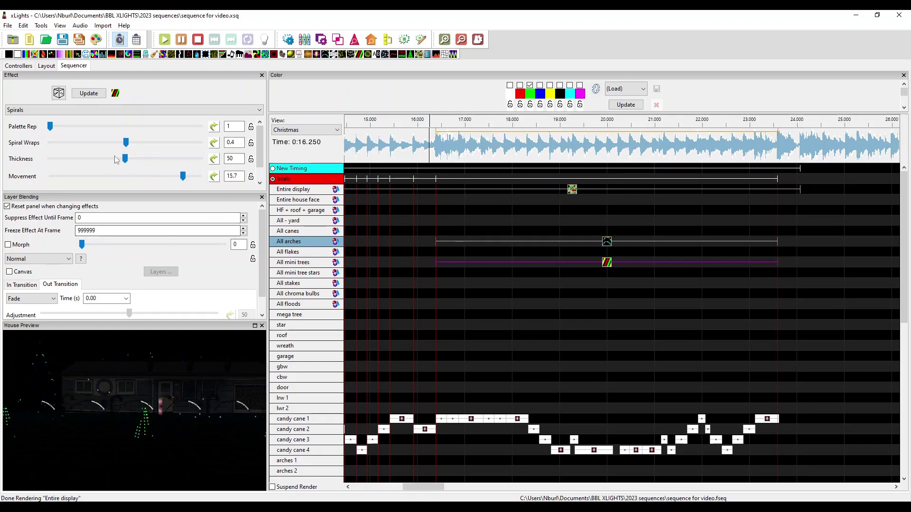
drag(125, 158, 96, 163)
scroll(163, 453, down, 3)
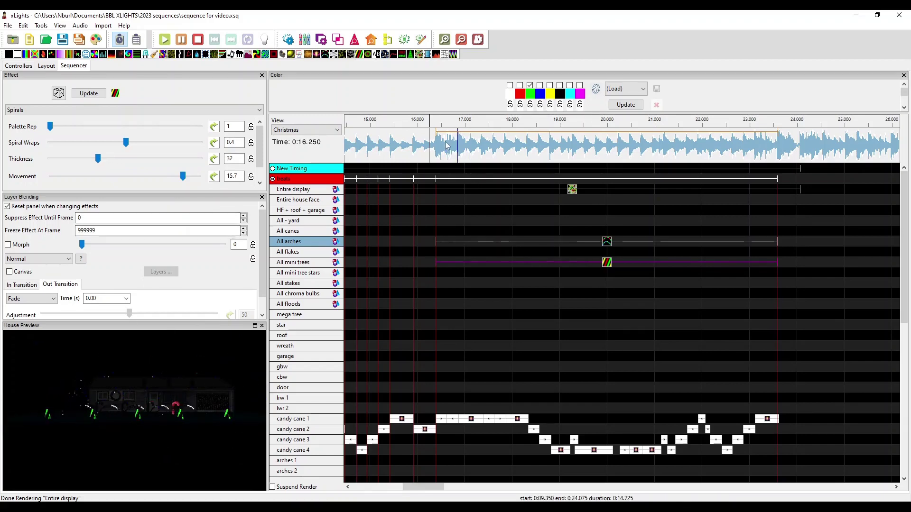
Step: Play the song from just before 16 seconds to check the green mini tree spirals in the house preview
click(407, 142)
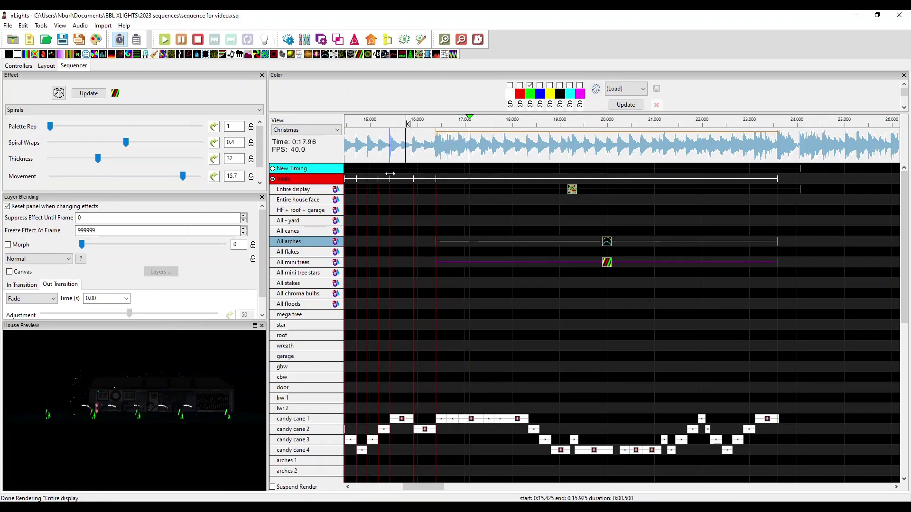
scroll(145, 451, up, 1)
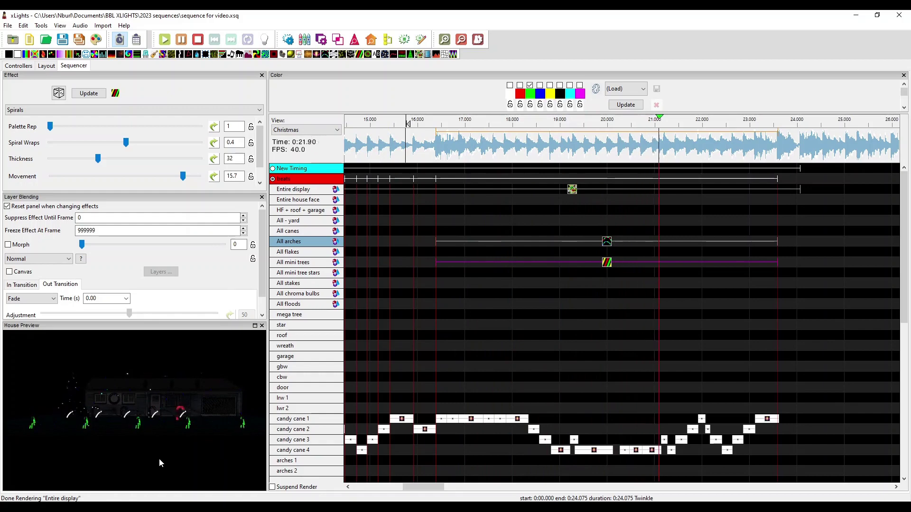
key(space)
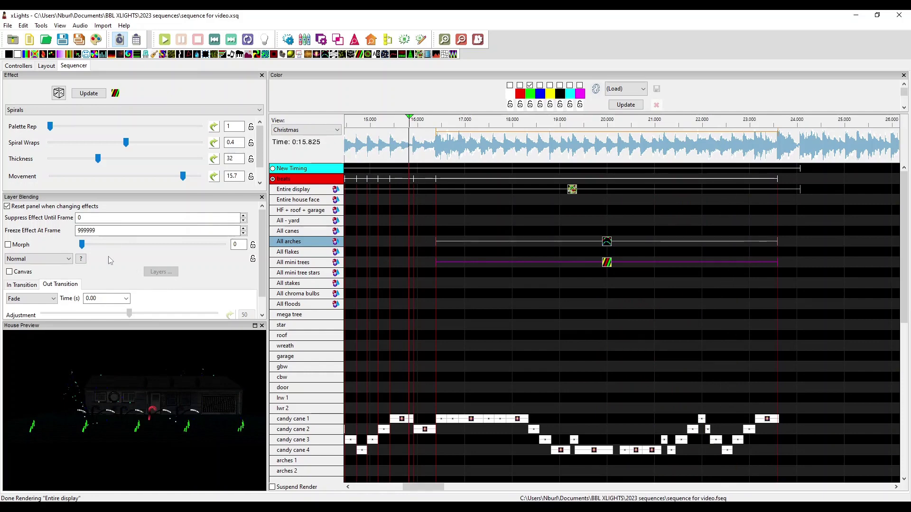
key(space)
key(space)
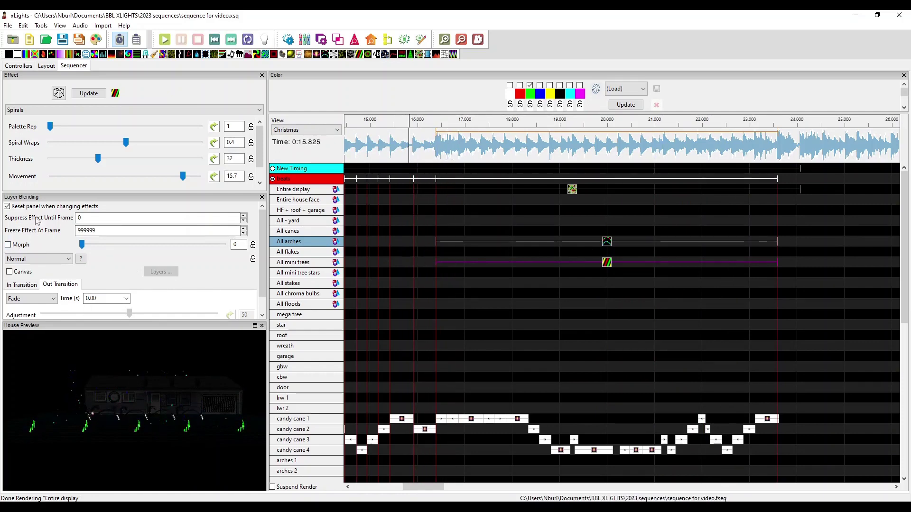
Step: Give the mini trees' Spirals effect a 0.50-second Fade in transition and play the song from about 16 seconds
scroll(36, 220, down, 1)
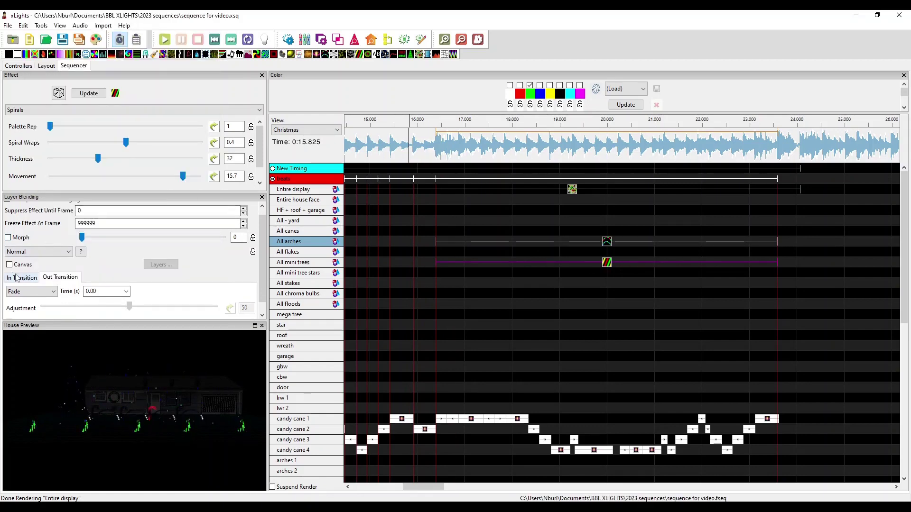
scroll(15, 278, down, 1)
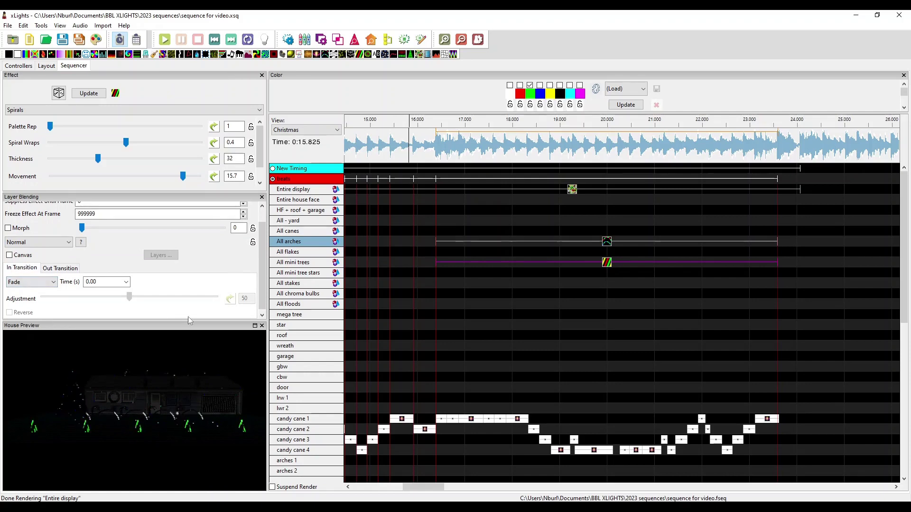
click(125, 283)
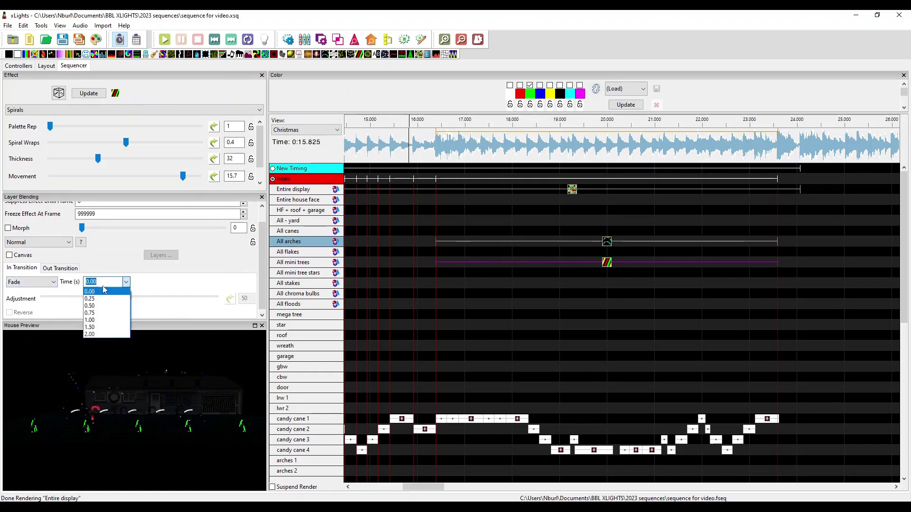
click(102, 307)
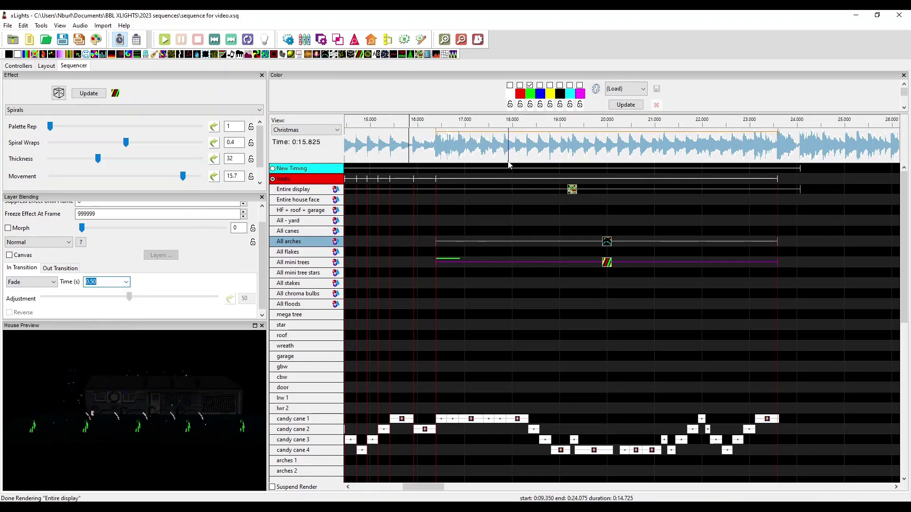
click(431, 157)
click(420, 156)
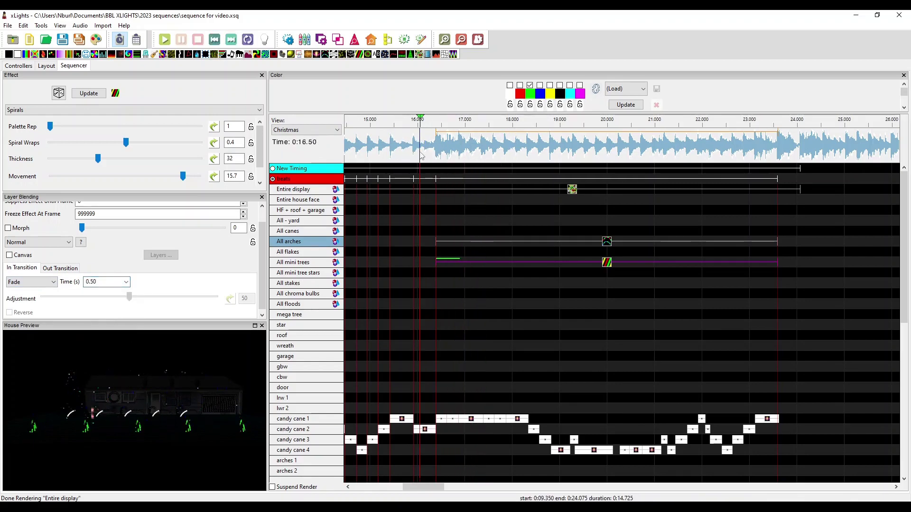
Step: Give the All arches Single Strand effect a 0.50-second Fade in transition and play the song from 15.325 seconds
click(608, 242)
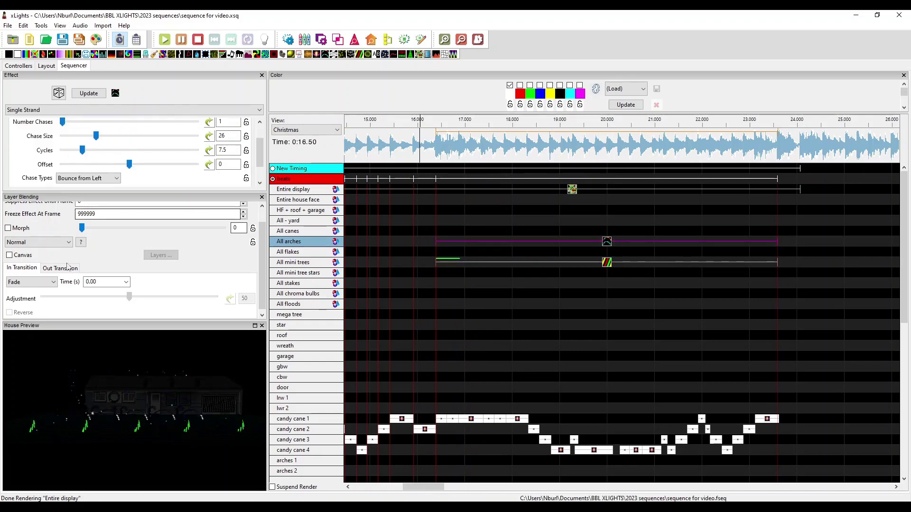
click(125, 282)
click(95, 297)
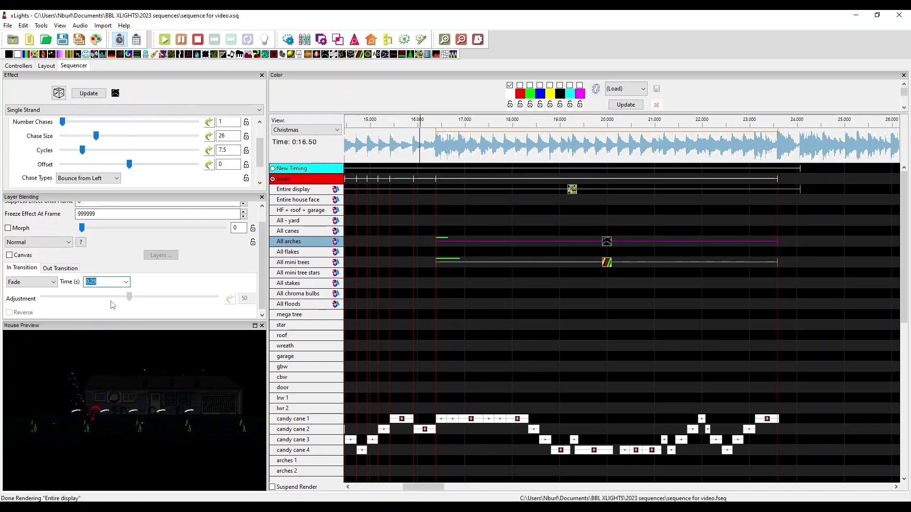
click(126, 282)
click(95, 305)
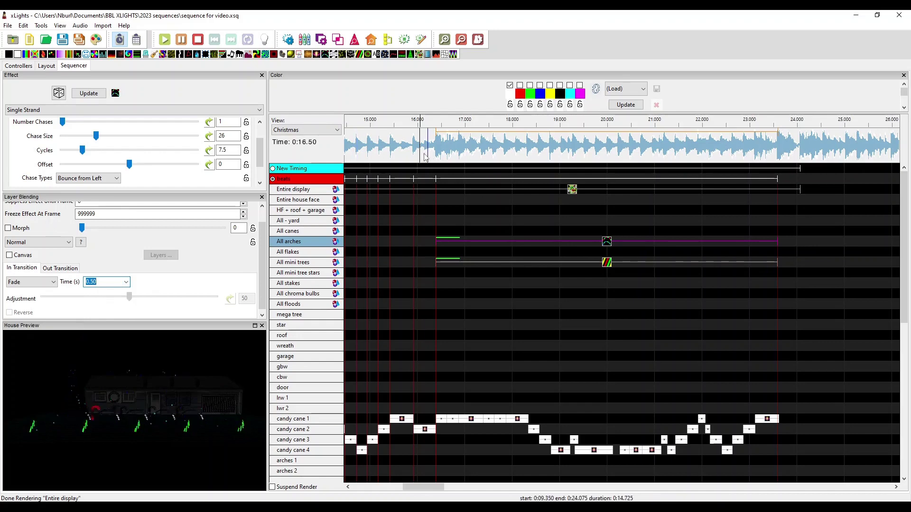
click(391, 152)
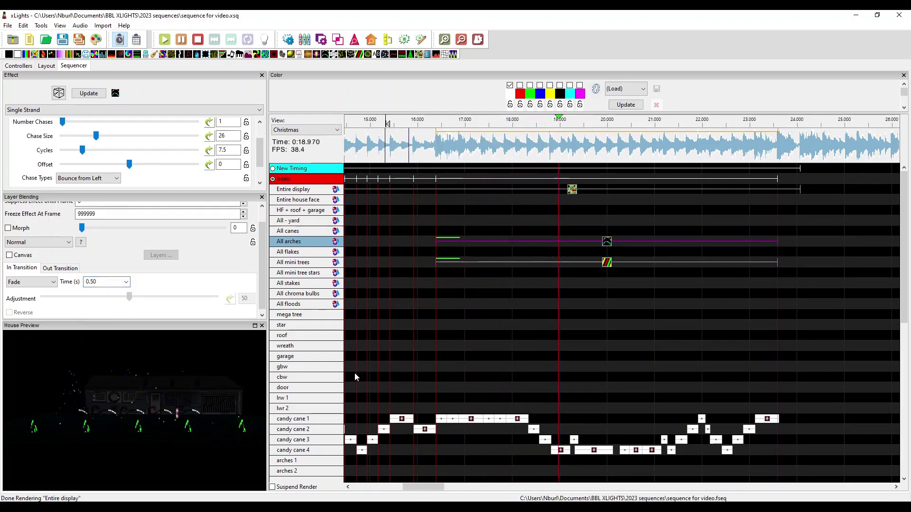
key(space)
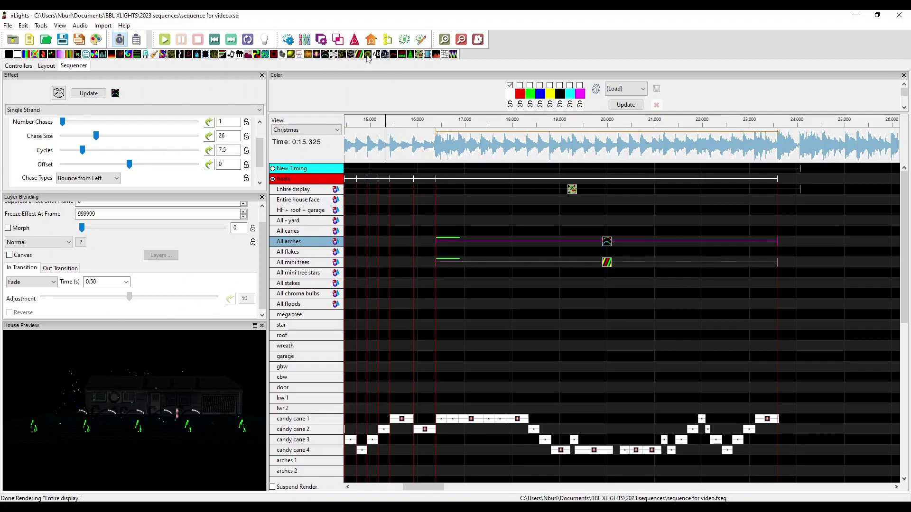
Step: Add a Pinwheel effect to All mini tree stars from 16.4 to 23.6 seconds with the Per Model Default render style
drag(265, 54, 470, 273)
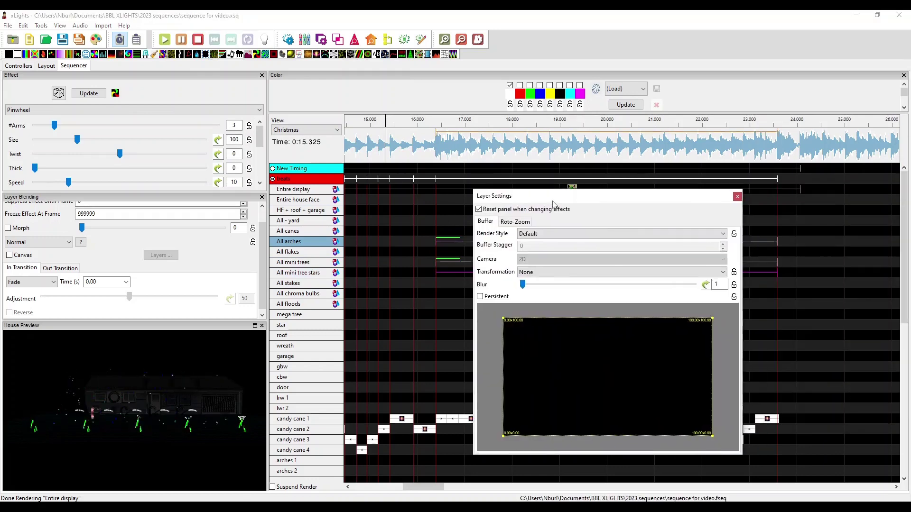
click(533, 233)
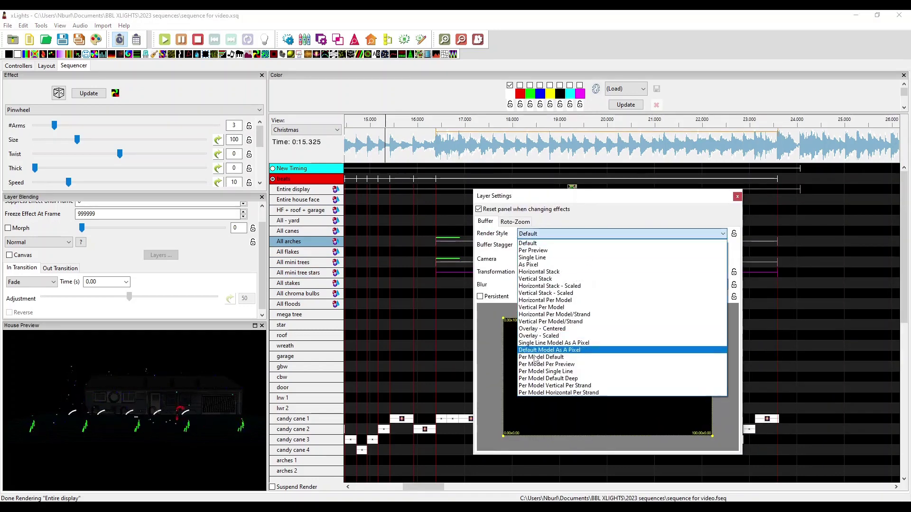
click(534, 358)
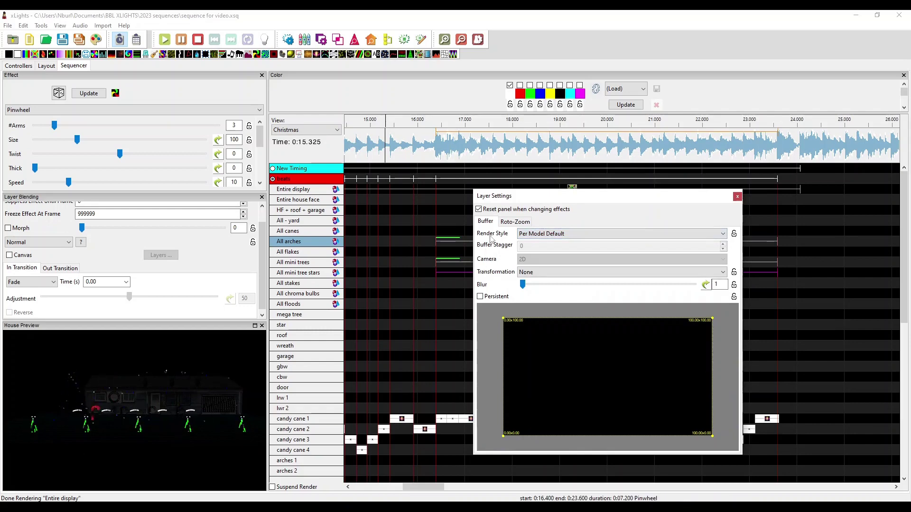
click(738, 196)
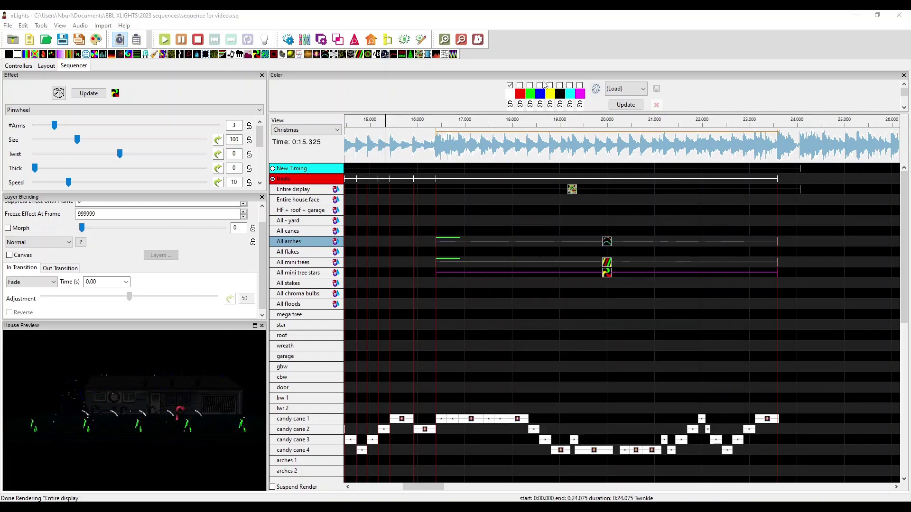
Step: Set the mini tree stars' Pinwheel effect to yellow only, with 2 arms, a thickness of 45 and a speed of 15
click(510, 86)
scroll(205, 420, up, 2)
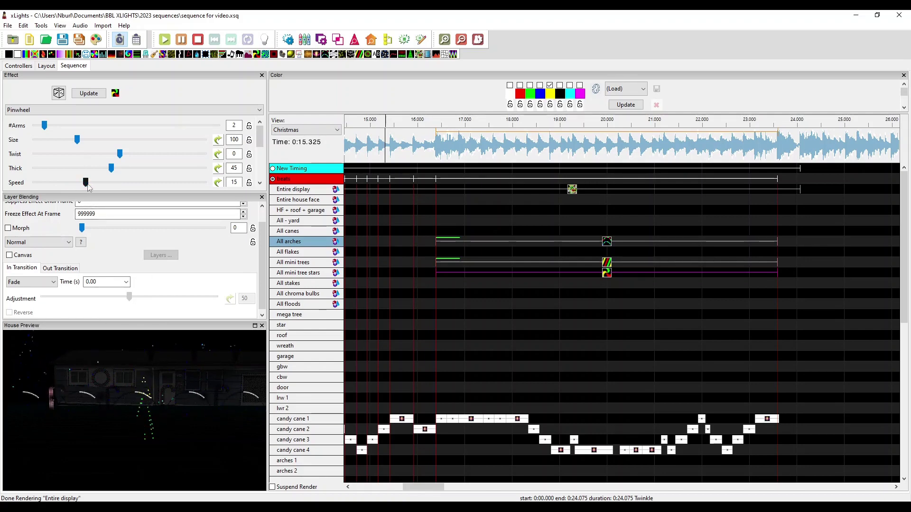
click(96, 183)
Step: Play the song from 15.400 seconds to check the arches, mini trees and stars together in the house preview
click(404, 263)
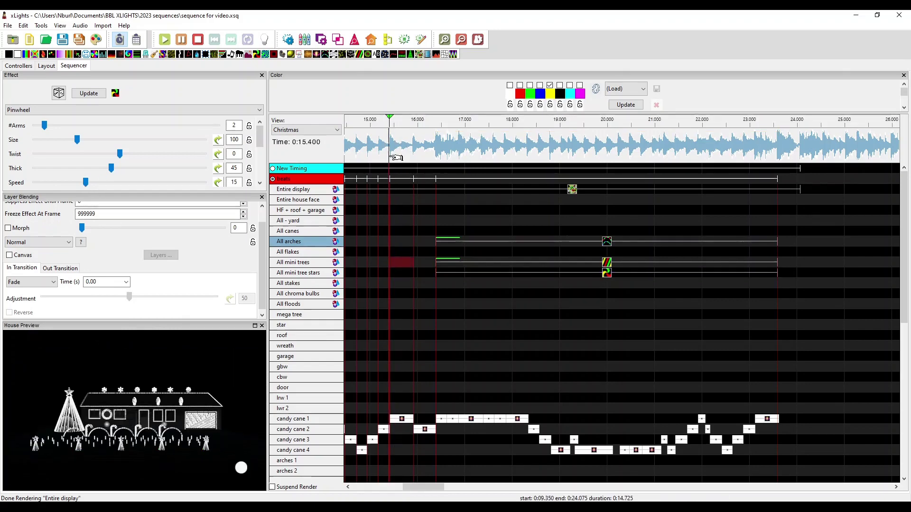
key(space)
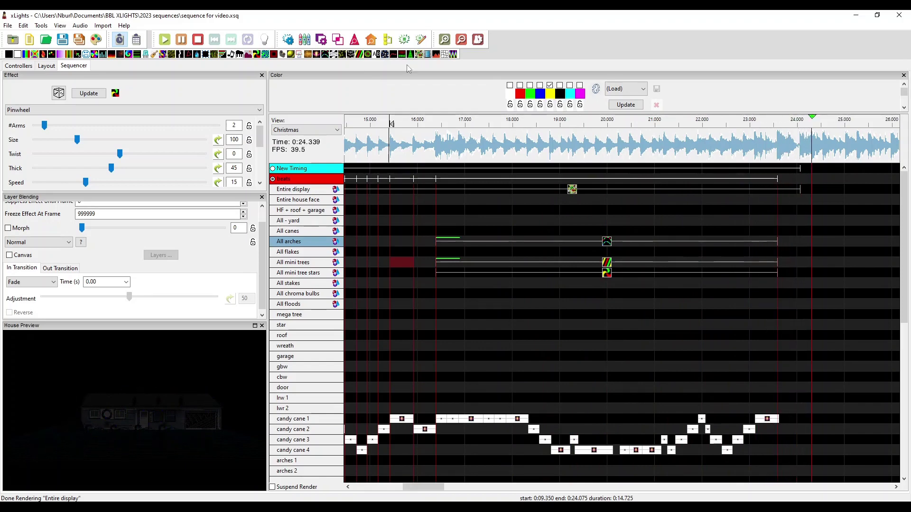
drag(426, 143, 442, 142)
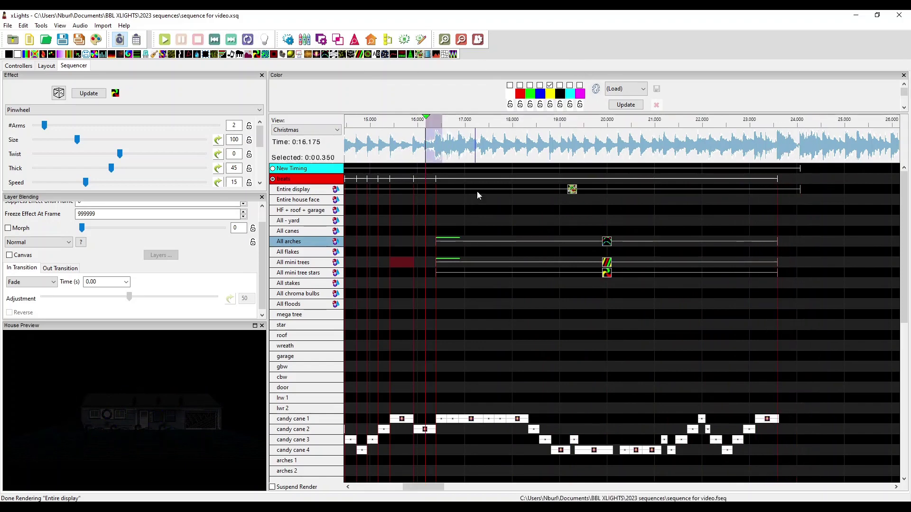
Step: Set the All arches Single Strand effect to 8 cycles and play the song from 16 seconds to check it
click(605, 273)
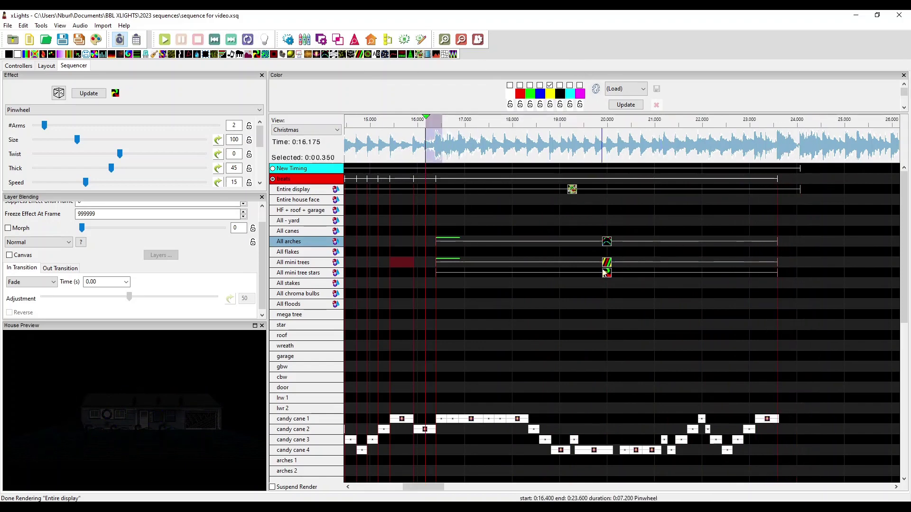
click(607, 244)
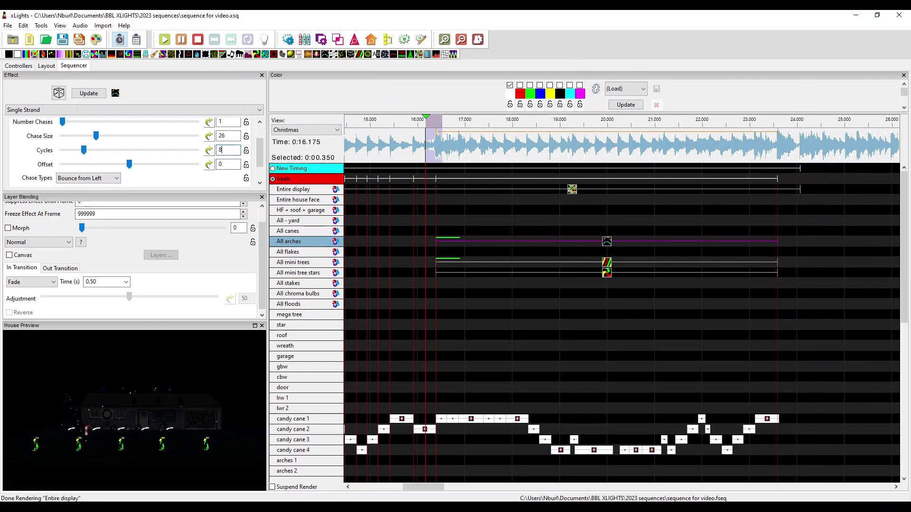
click(420, 122)
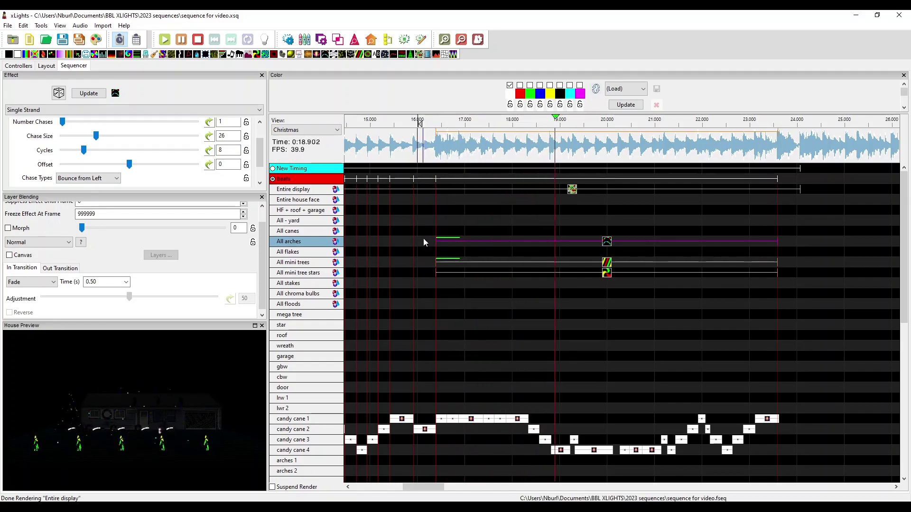
key(space)
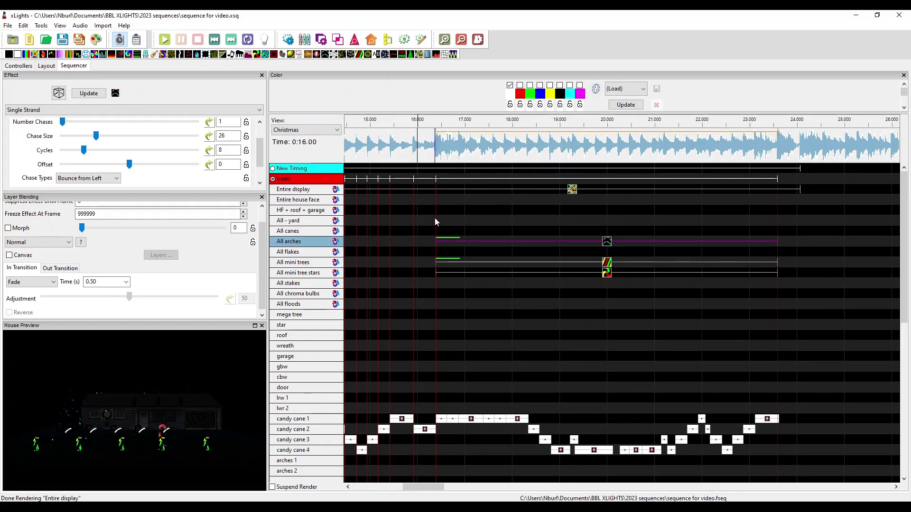
Step: Play the song from 16.775 seconds and from 22.800 seconds to check where the current musical section ends
click(454, 147)
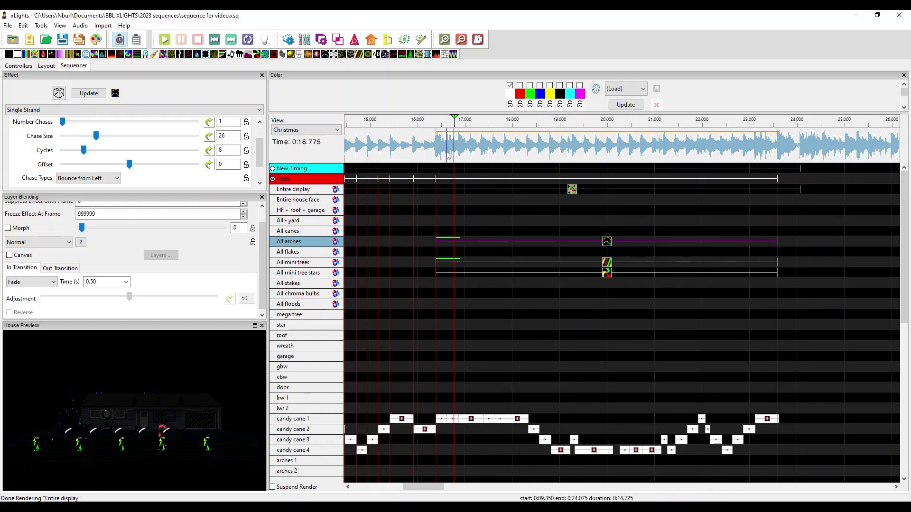
key(space)
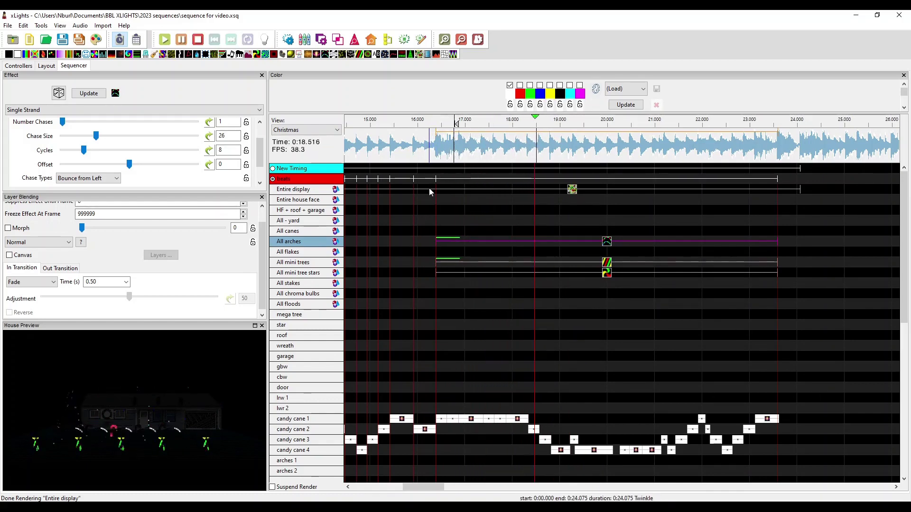
click(741, 148)
key(space)
key(space)
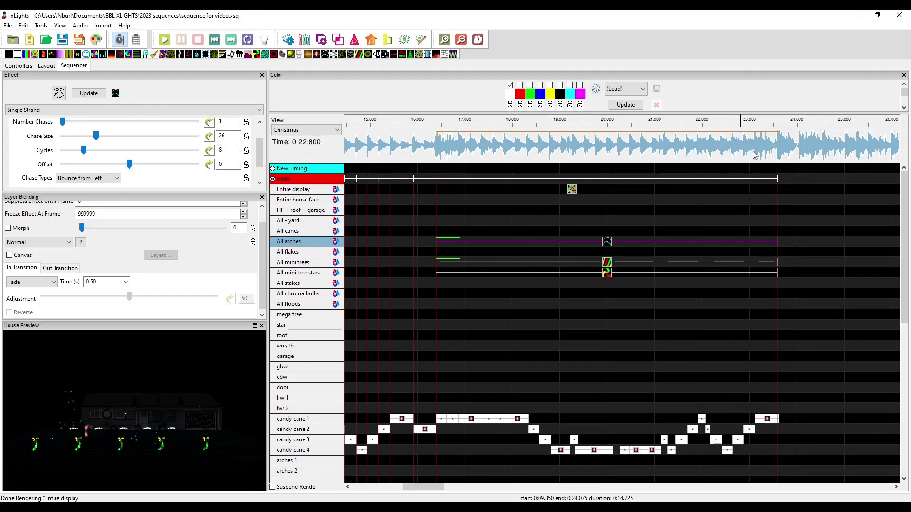
Step: Mark 23.1 seconds on the New Timing track and shorten the Entire display Twinkle effect to end at that mark
click(751, 180)
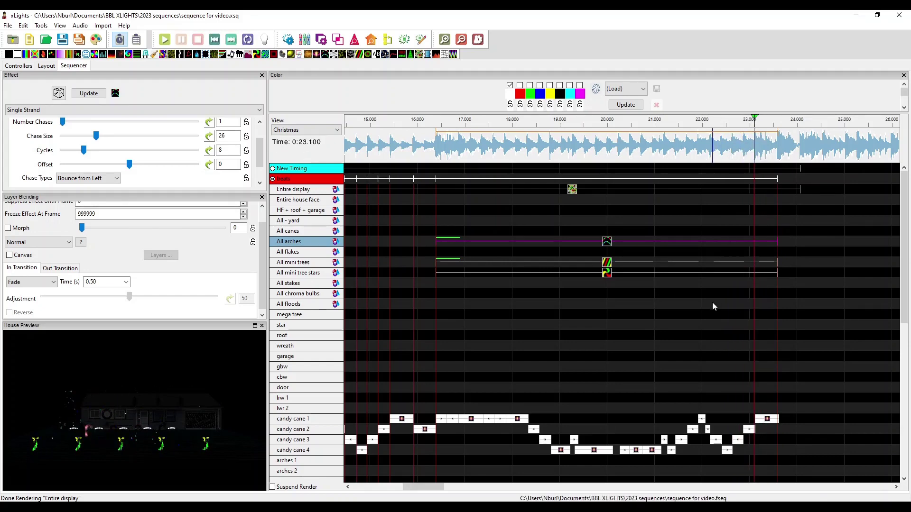
click(274, 179)
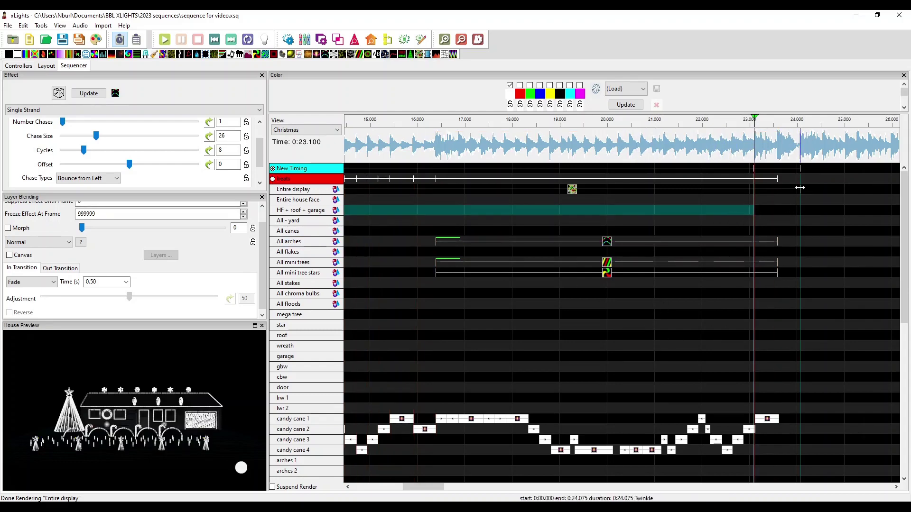
drag(800, 189, 754, 199)
click(773, 192)
click(732, 145)
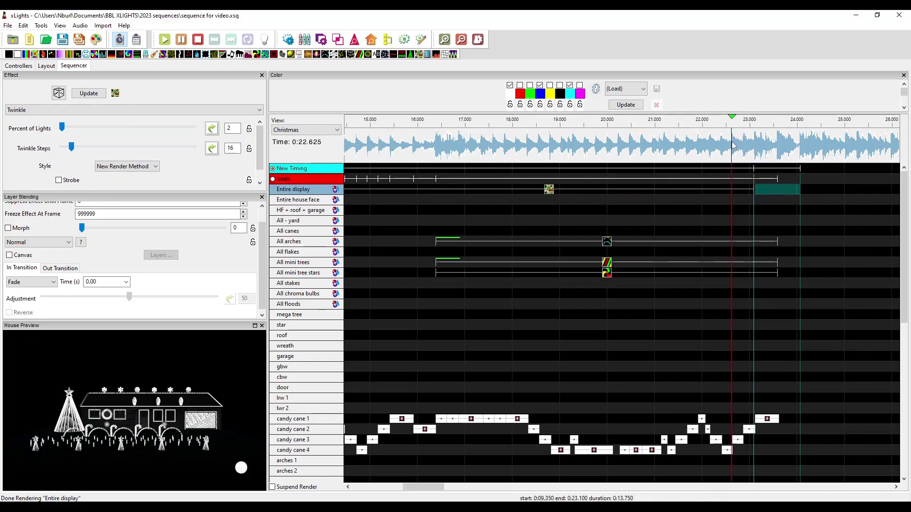
Step: End the All mini tree stars Pinwheel and All mini trees Spirals effects at 23.1 seconds, and set the Spirals Movement to 15.0
click(766, 244)
drag(777, 273, 754, 273)
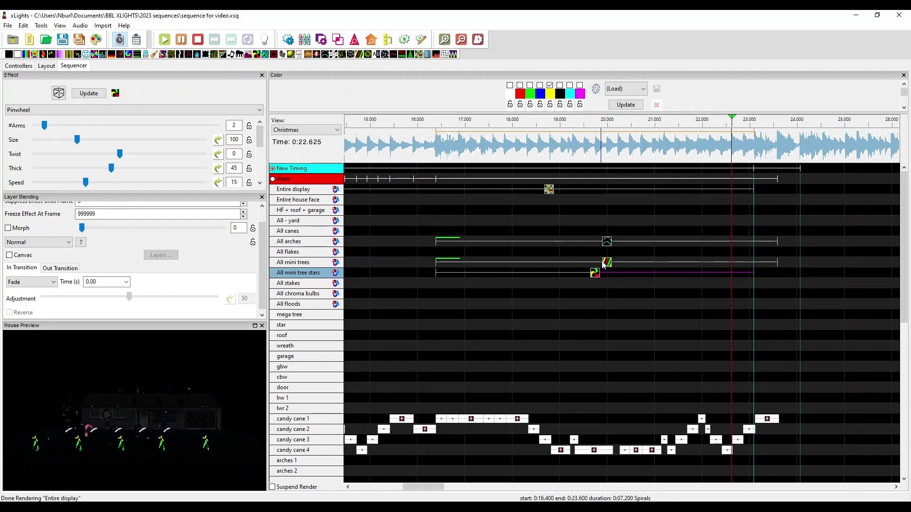
click(606, 243)
click(607, 264)
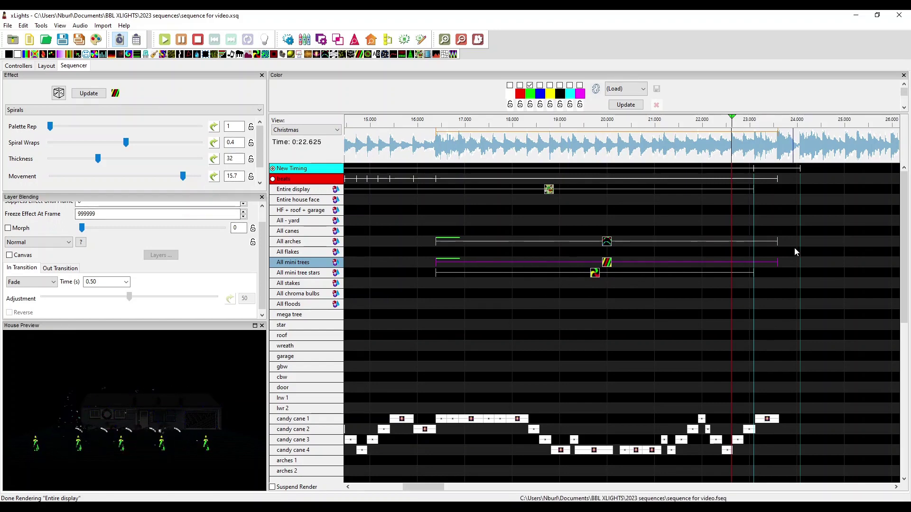
drag(778, 262, 751, 261)
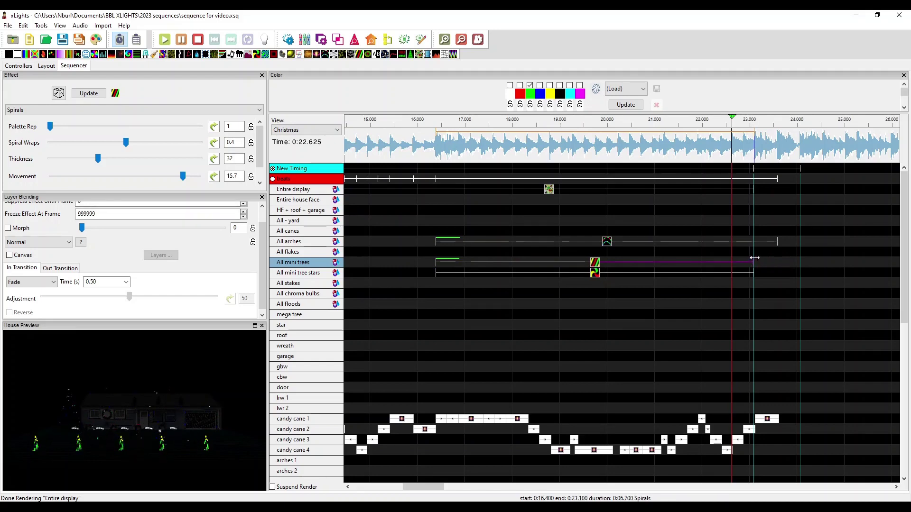
drag(183, 177, 183, 180)
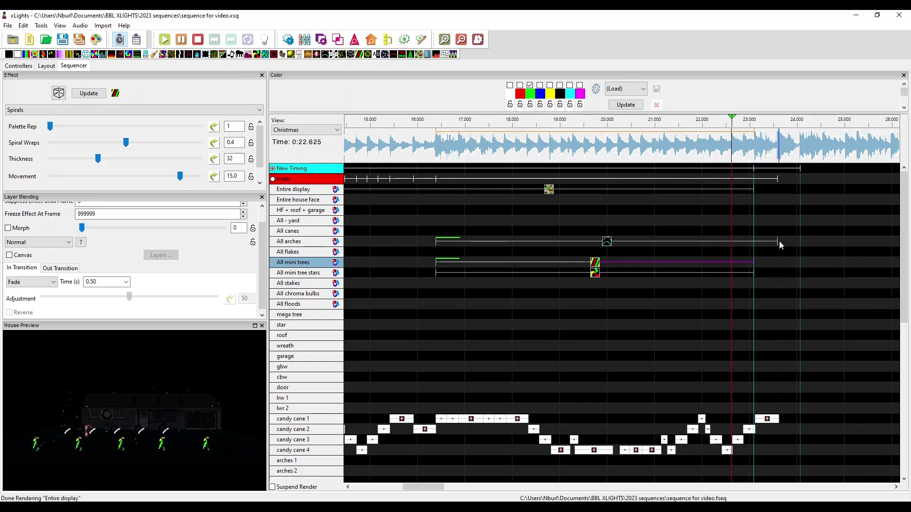
Step: Shorten the All arches Single Strand effect to end at 23.1 seconds and set its Cycles to 7
drag(779, 242, 753, 242)
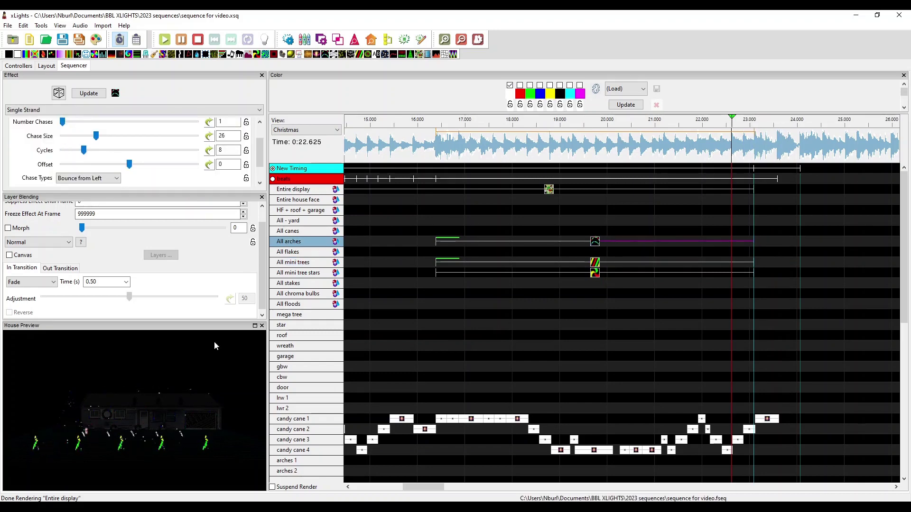
double_click(222, 150)
text(7)
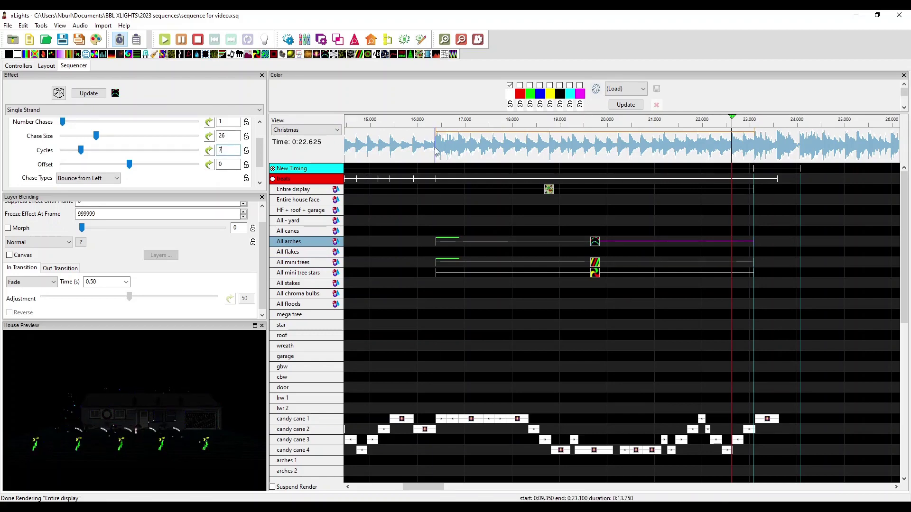
Step: Add a mark to the New Timing track and align it with the start of the arches effect at 16.4 seconds
click(435, 155)
click(420, 155)
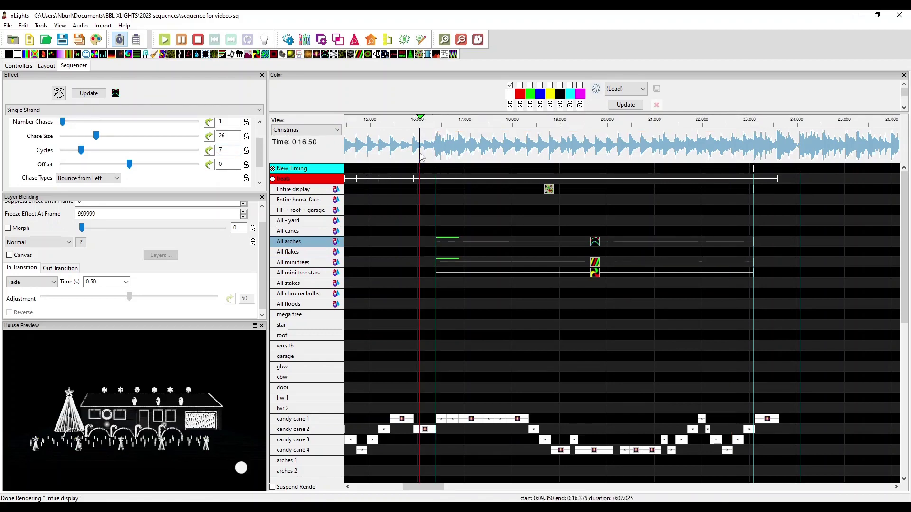
drag(433, 168, 436, 168)
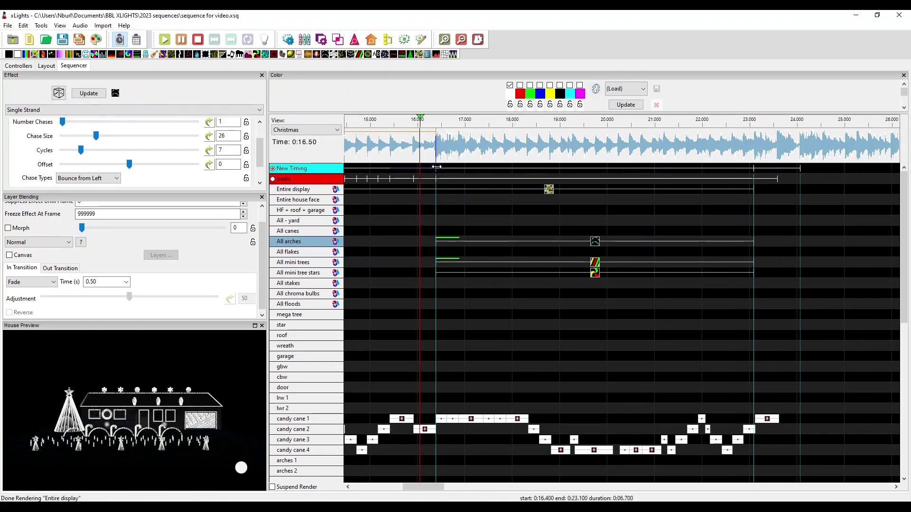
Step: Play the song from 15.975 seconds to check the shortened arches, mini trees and stars effects together
click(416, 149)
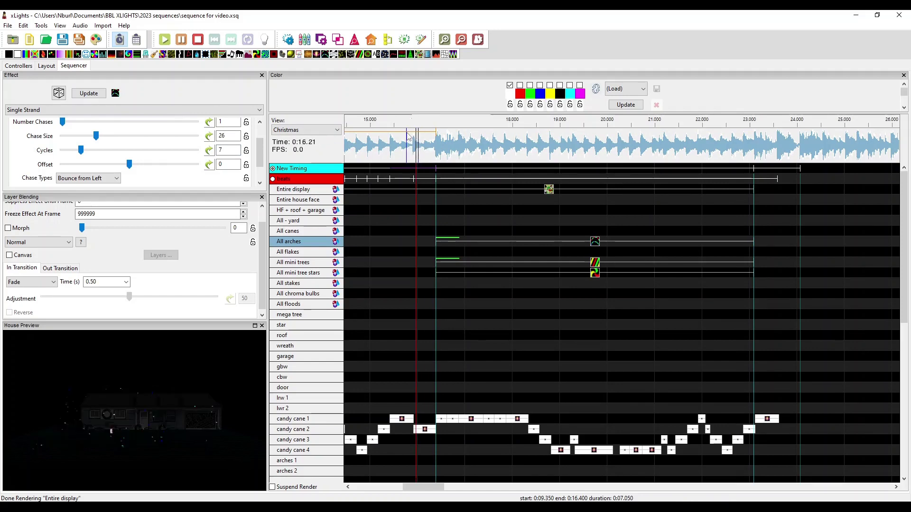
key(space)
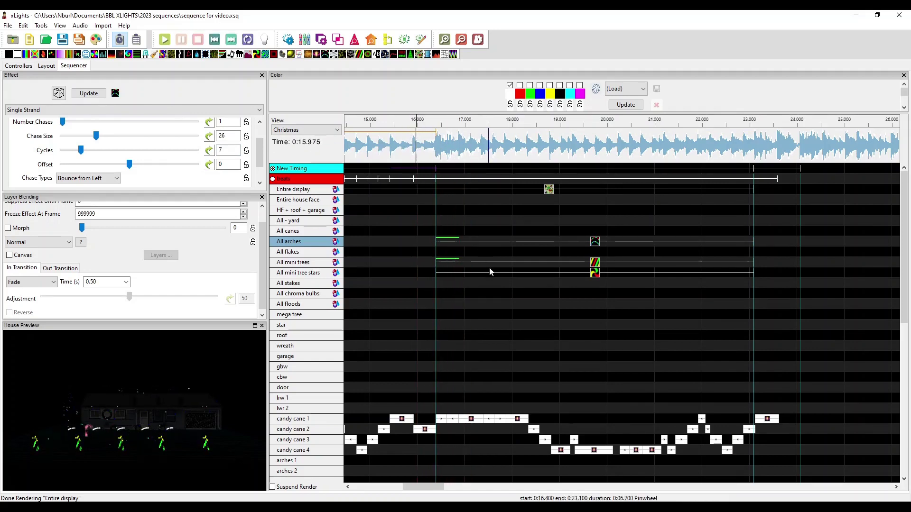
key(space)
key(space)
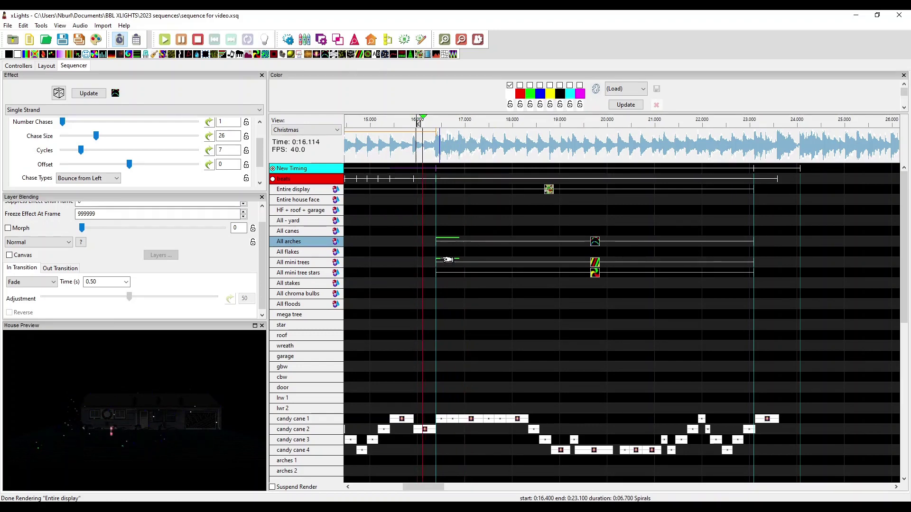
Step: Give the All mini tree stars Pinwheel effect a 0.50-second fade-in and play the song from 15.900 seconds to check it
click(538, 273)
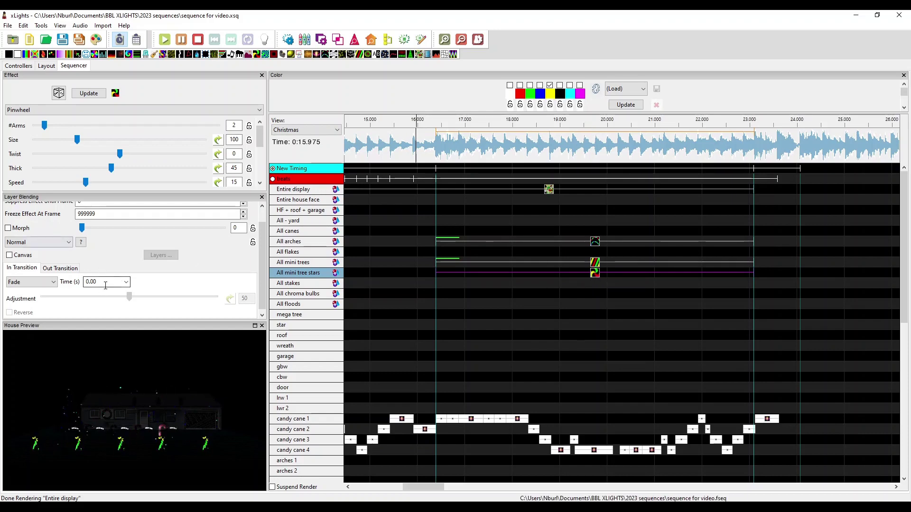
click(126, 282)
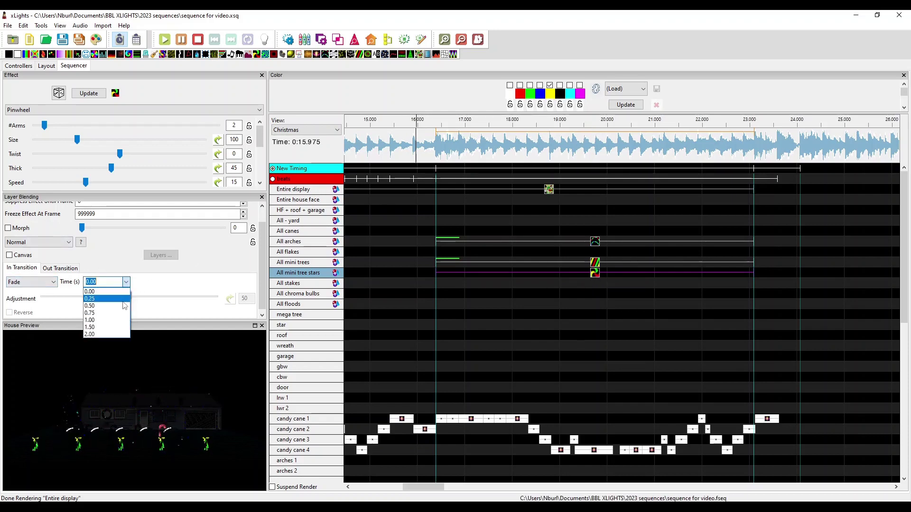
click(121, 307)
key(space)
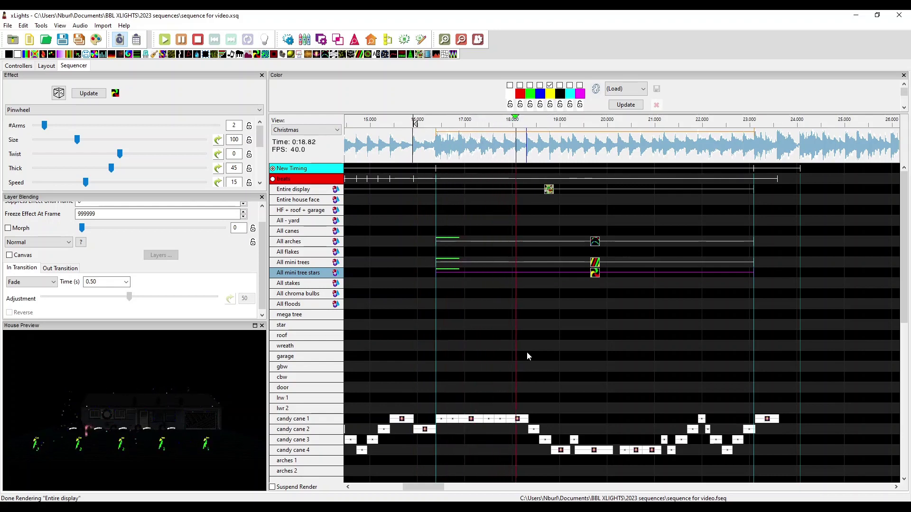
key(space)
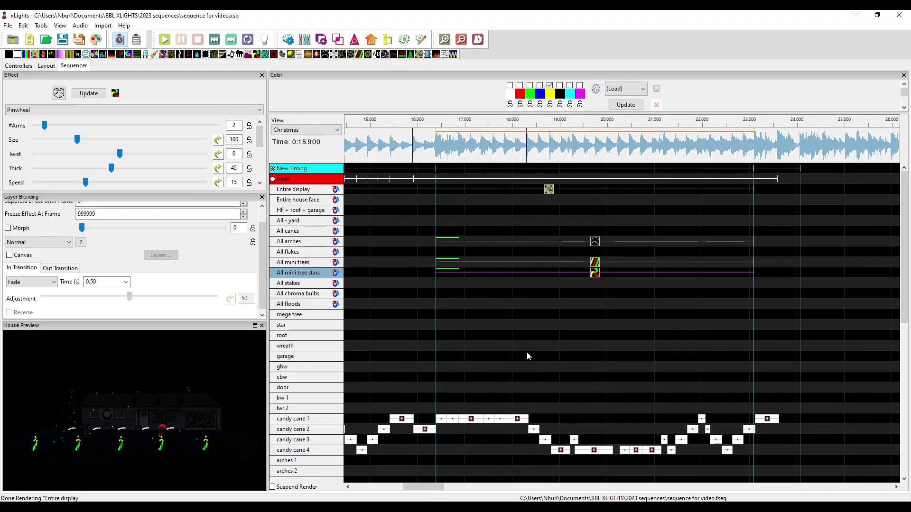
Step: Delete the candy cane 1 Shockwave effect that starts at 23.125 seconds and play the song from 22.625 seconds
click(764, 421)
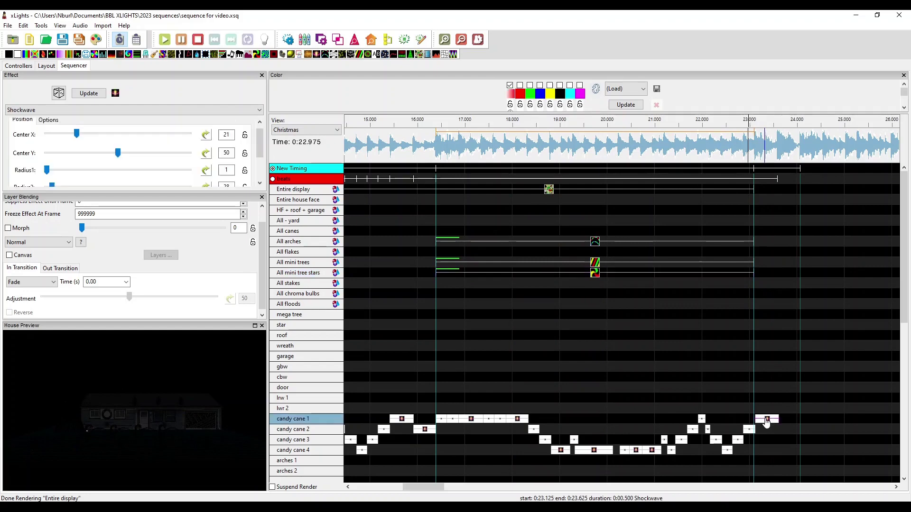
key(Delete)
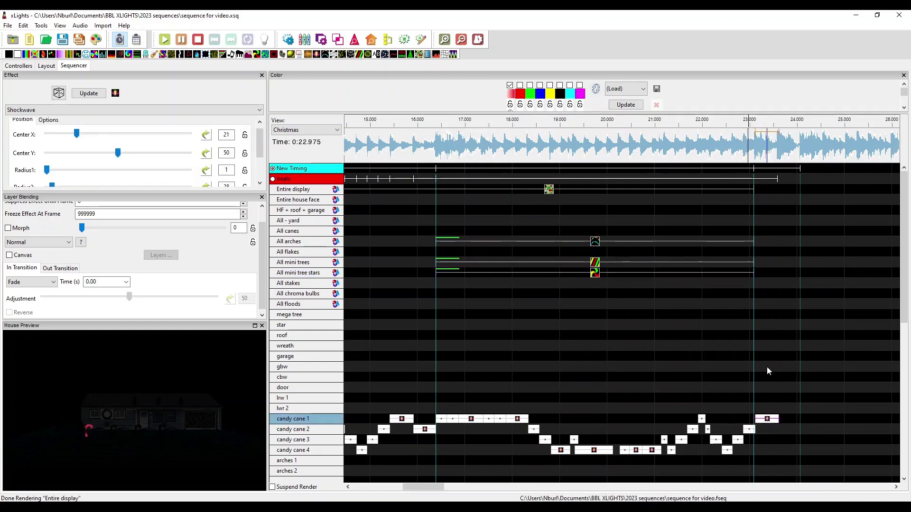
click(731, 152)
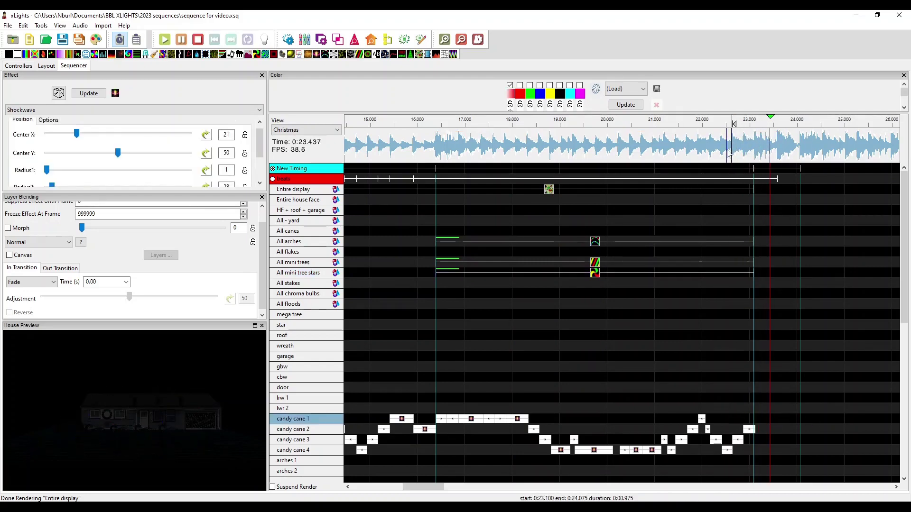
key(space)
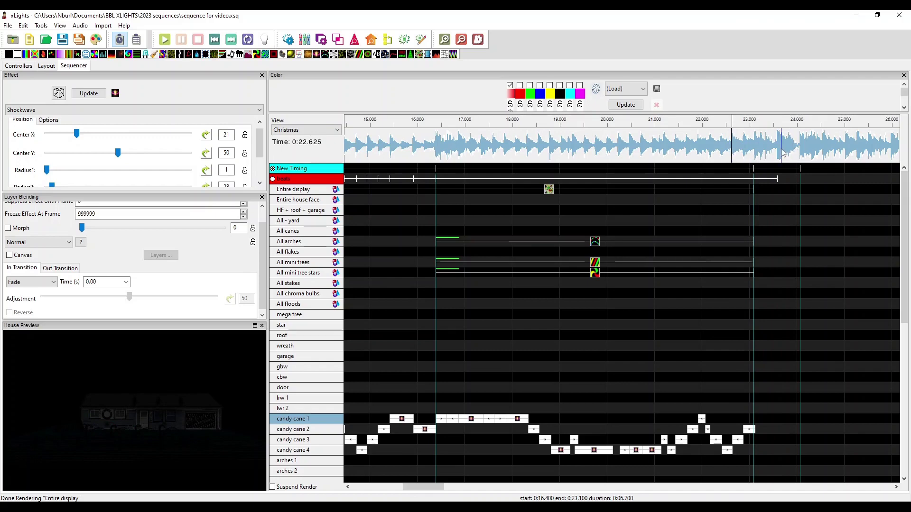
Step: Mark about 23.6 seconds on the New Timing track and add a Single Strand effect to Entire display from 23.1 seconds to that mark
click(761, 200)
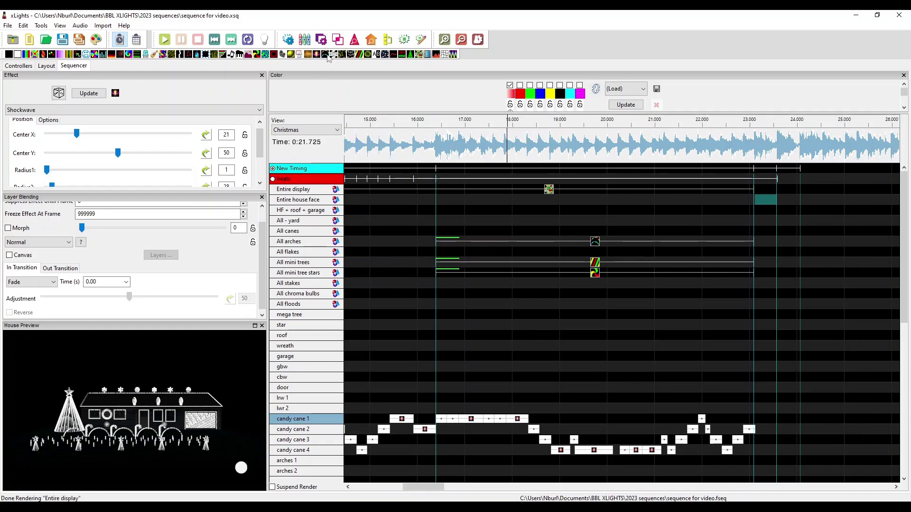
drag(328, 56, 778, 197)
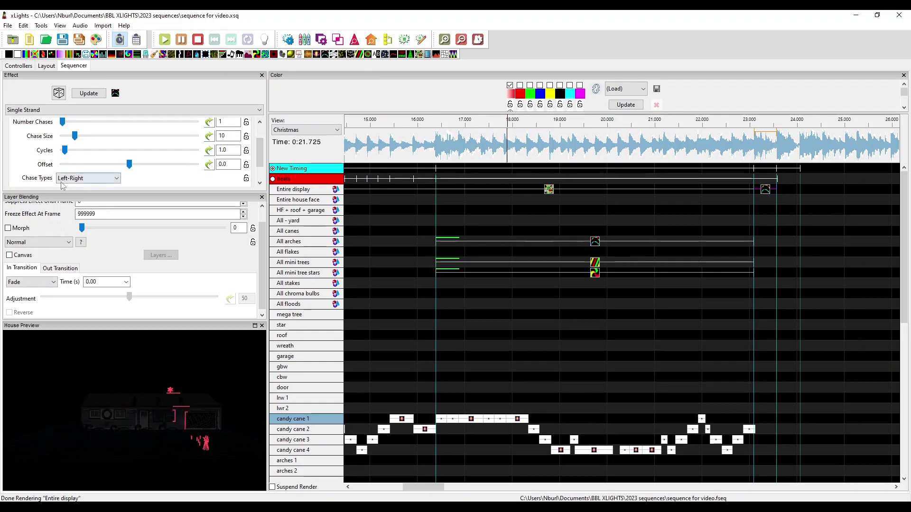
Step: Enable Group All Arches on the Entire display Single Strand effect and set its chase type to Right-Left
scroll(45, 175, down, 2)
scroll(45, 175, down, 1)
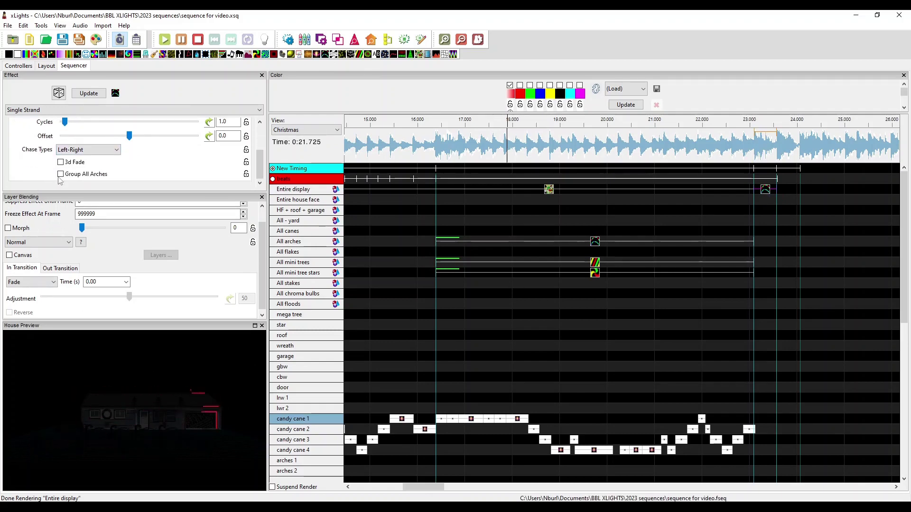
click(60, 175)
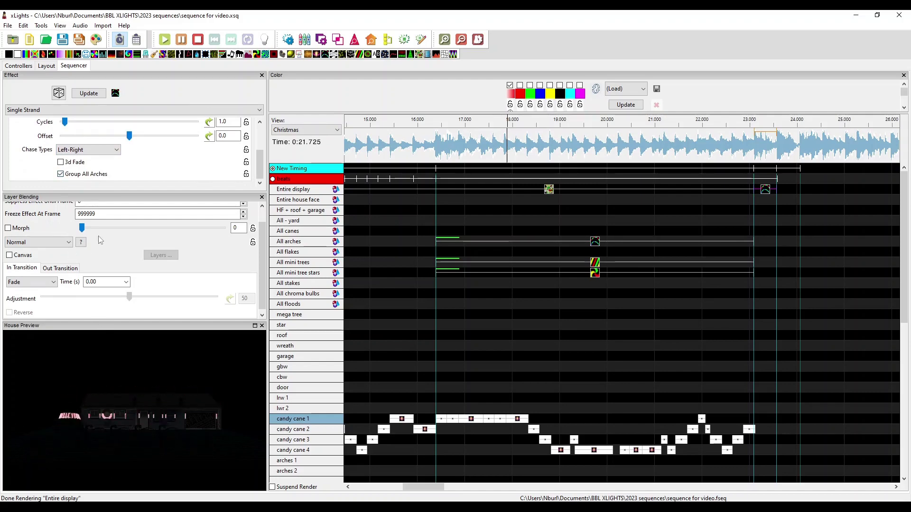
click(94, 151)
click(76, 166)
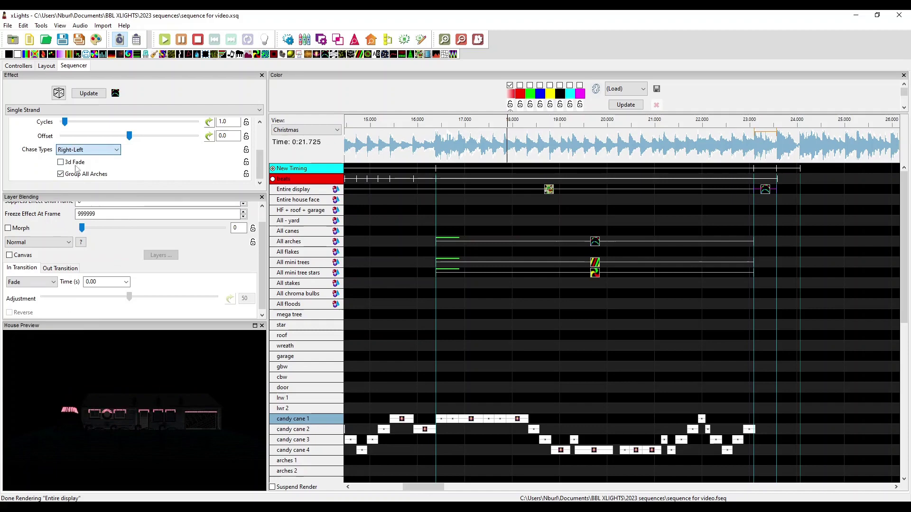
Step: Load a saved color palette with a white first color for the Entire display Single Strand effect
click(512, 95)
click(252, 228)
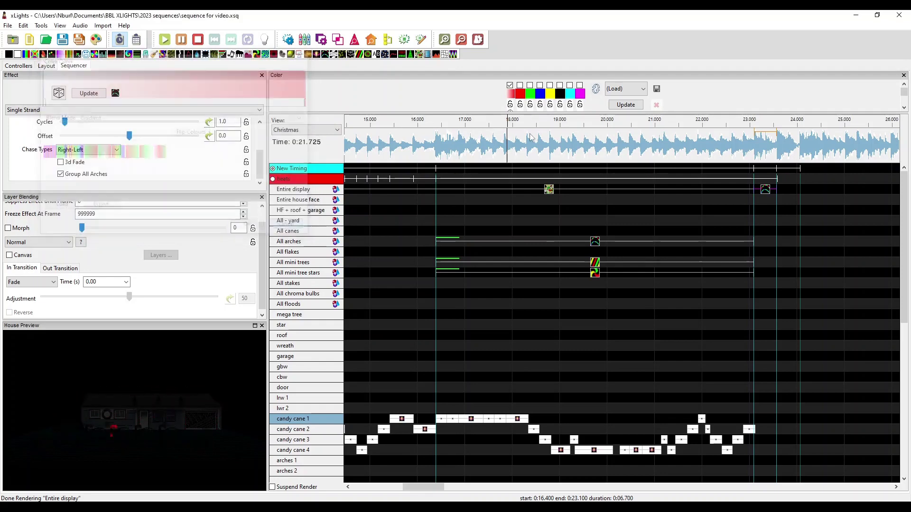
click(626, 89)
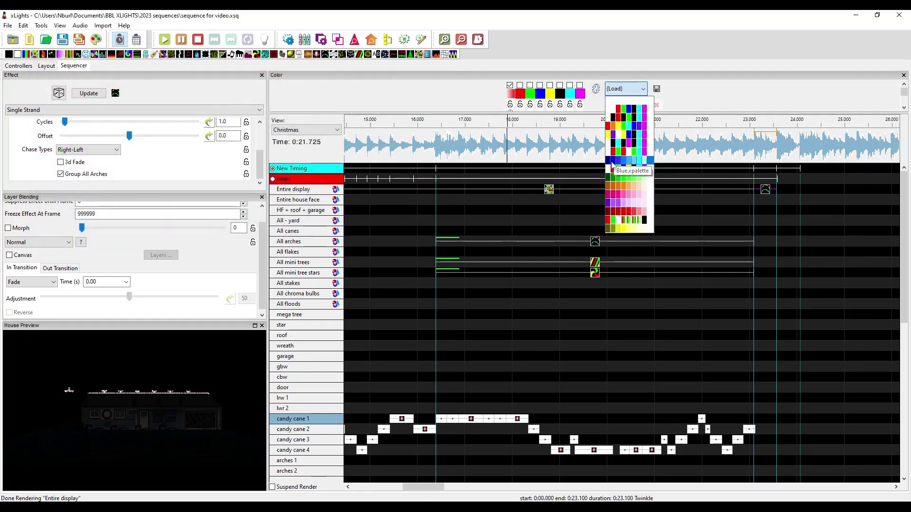
click(612, 151)
Step: Try adding red and green to white in the Entire display Single Strand effect's active colors
click(520, 85)
click(531, 86)
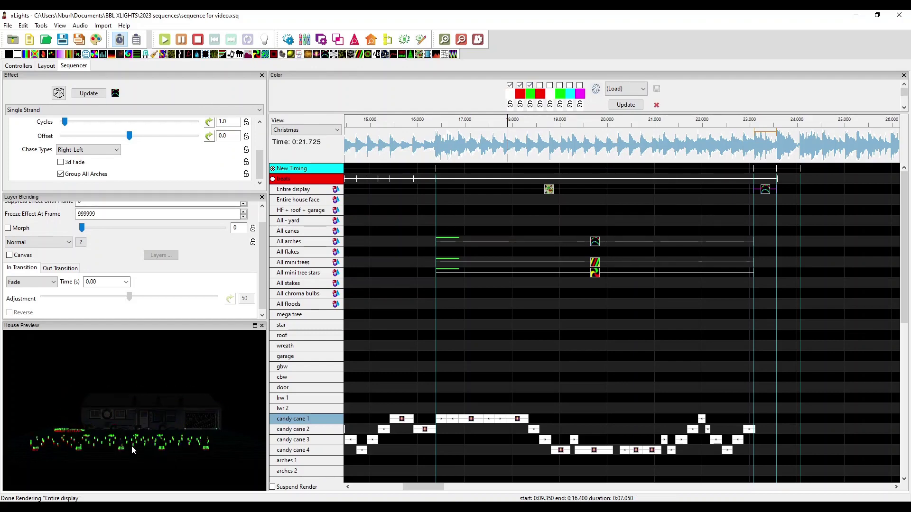
click(520, 86)
click(530, 85)
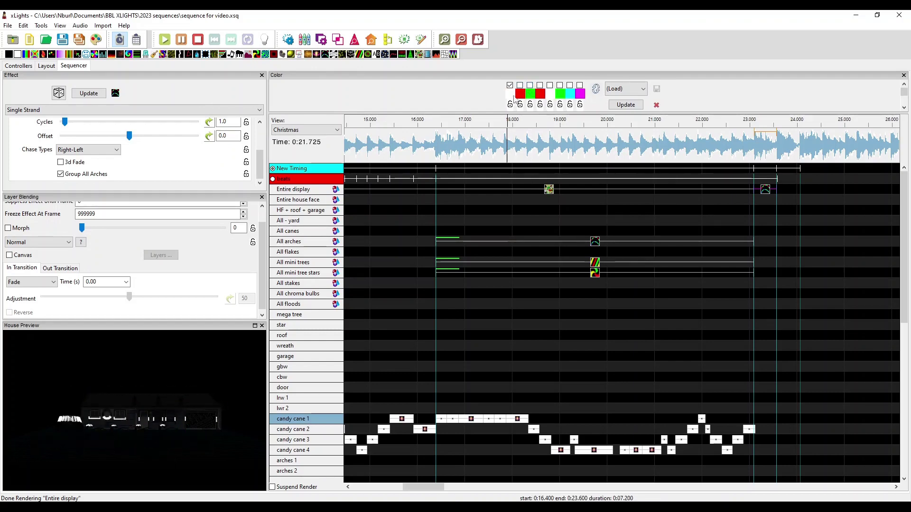
Step: Make the first palette color of the Entire display Single Strand effect a gradient from white through red in the middle to green
click(512, 95)
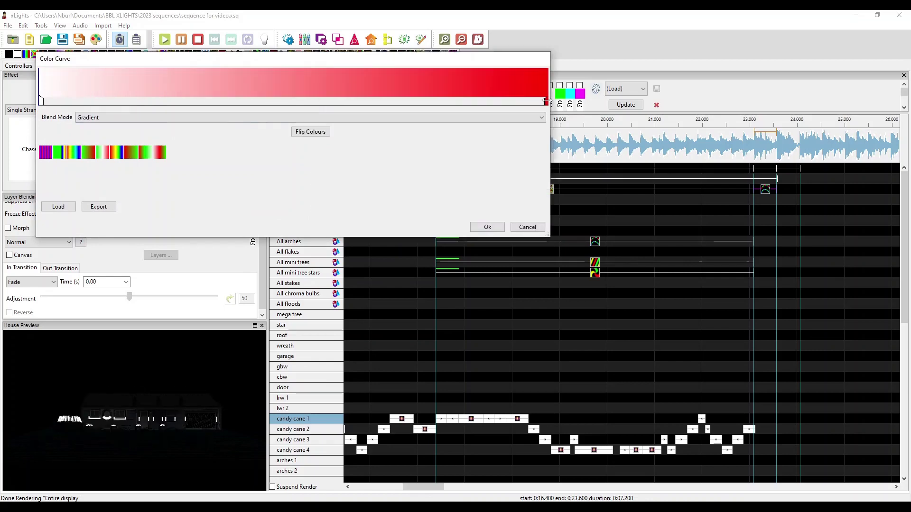
drag(547, 101, 279, 114)
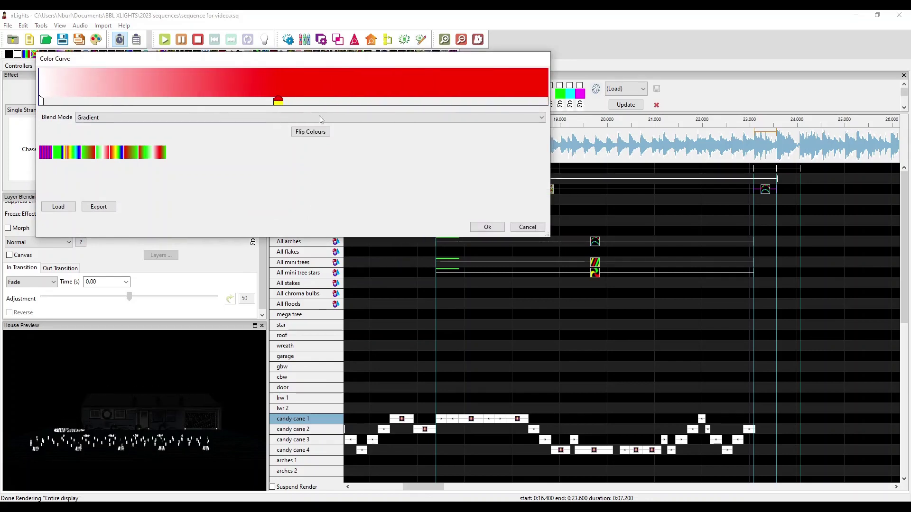
double_click(504, 100)
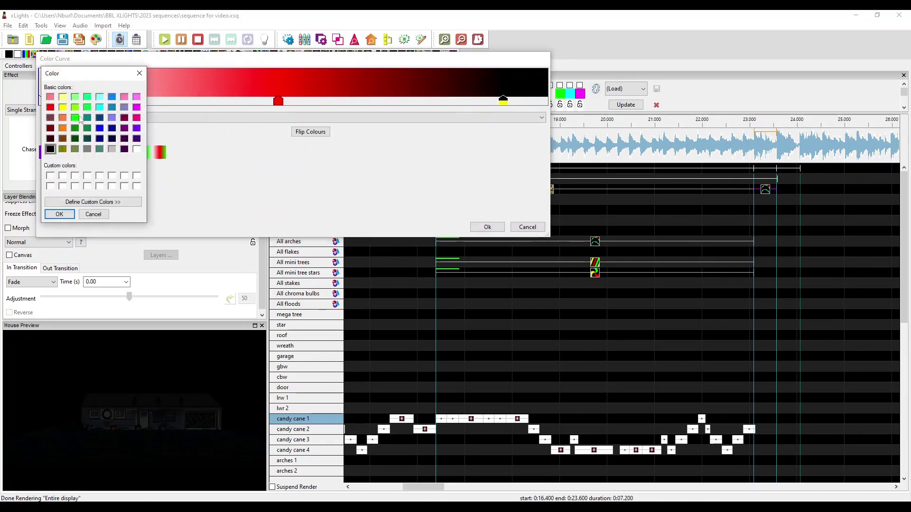
click(79, 118)
click(59, 214)
drag(509, 102, 546, 103)
click(487, 227)
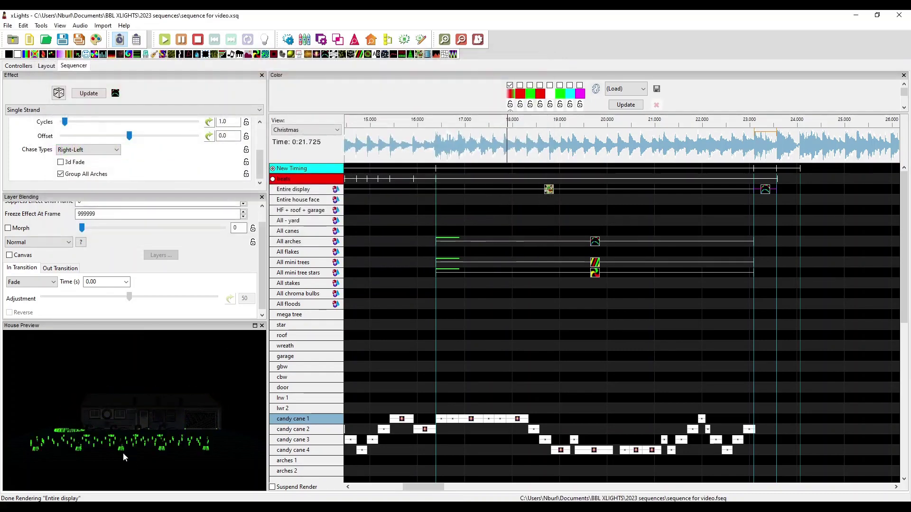
Step: Play back the Entire display chase transition, starting once from about 21.9 seconds and again from 22.6 seconds
click(60, 162)
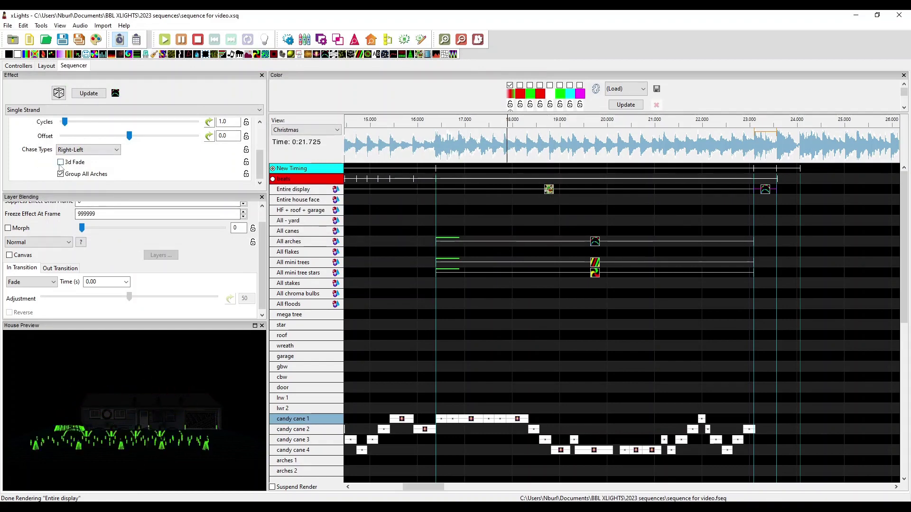
scroll(95, 150, up, 3)
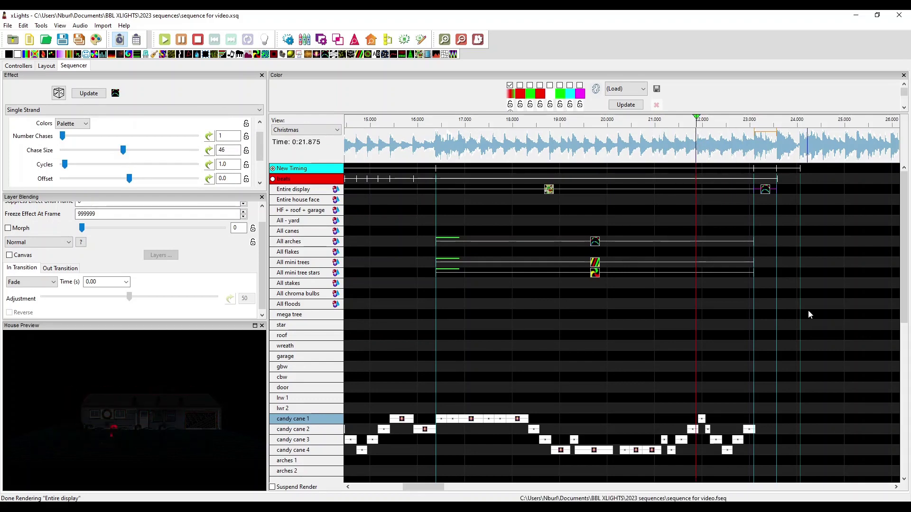
key(space)
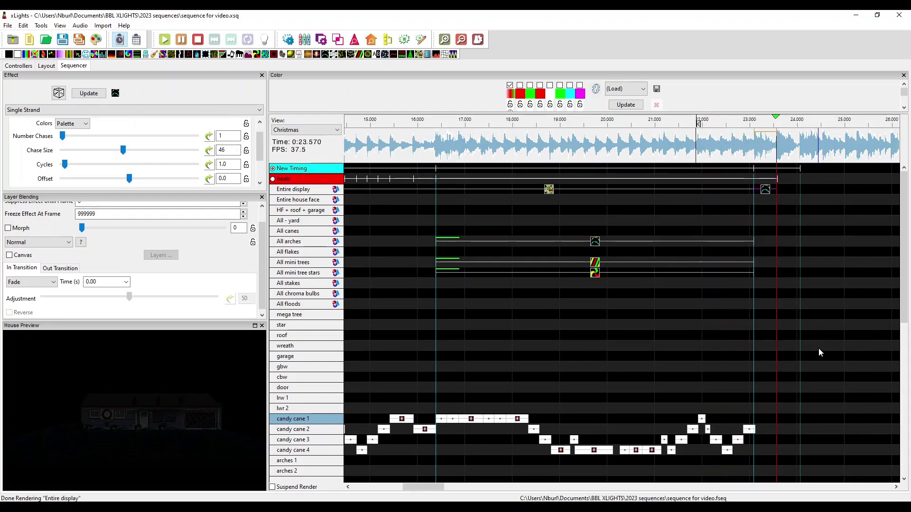
key(space)
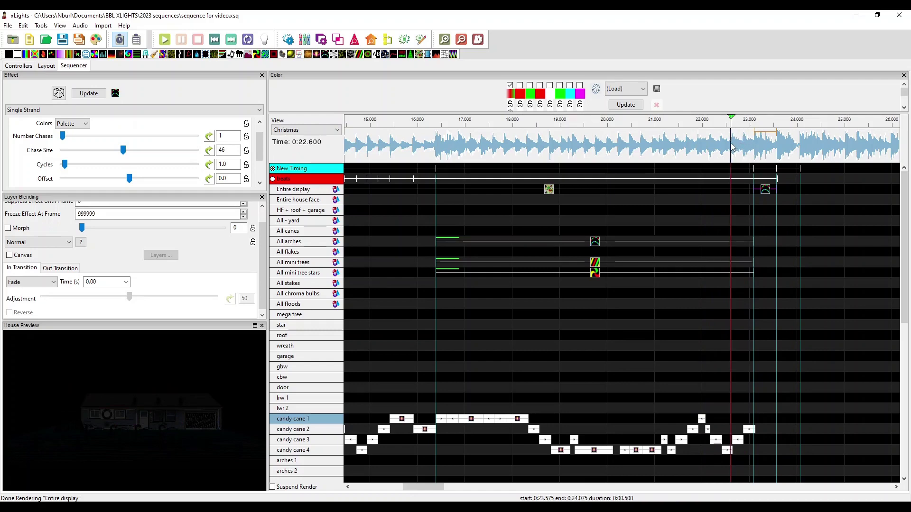
key(space)
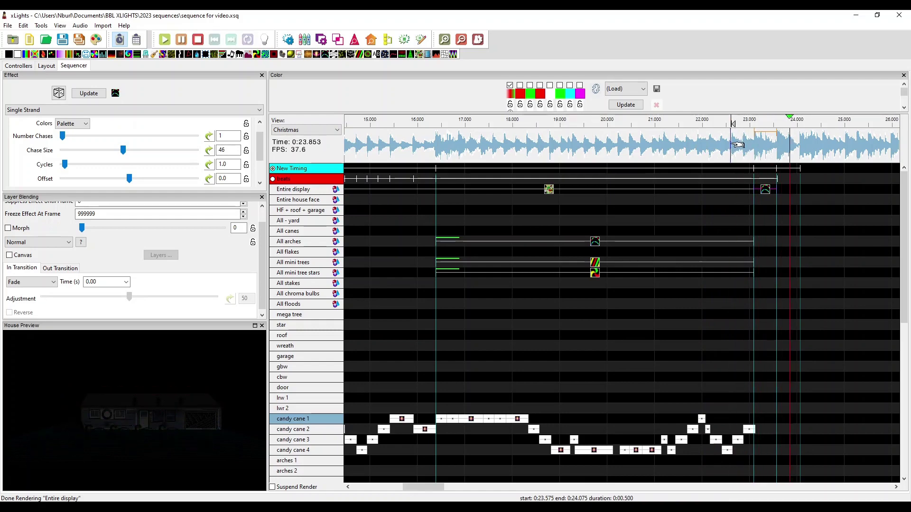
key(space)
Step: Add a white On effect fading from intensity 100 to 0 on Entire display between 23.575 and 24.075 seconds, and copy it to All floods
click(791, 190)
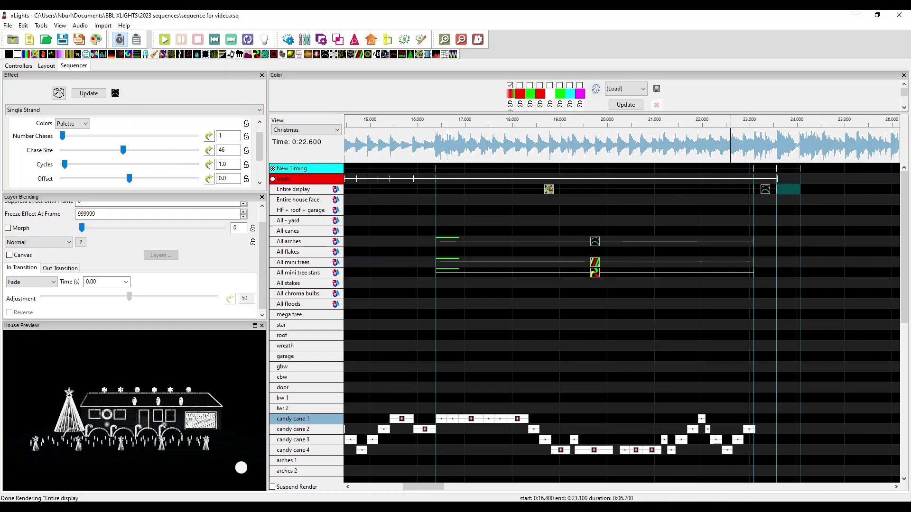
key(o)
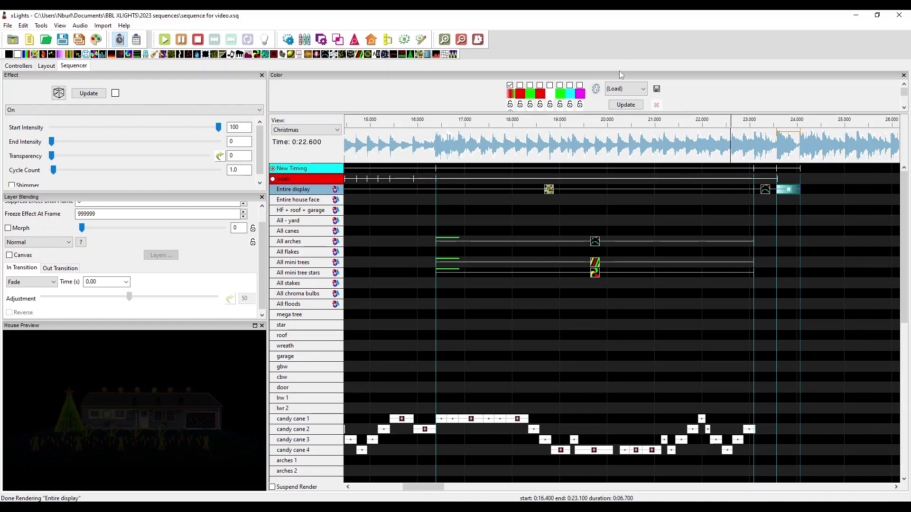
key(ctrl+s)
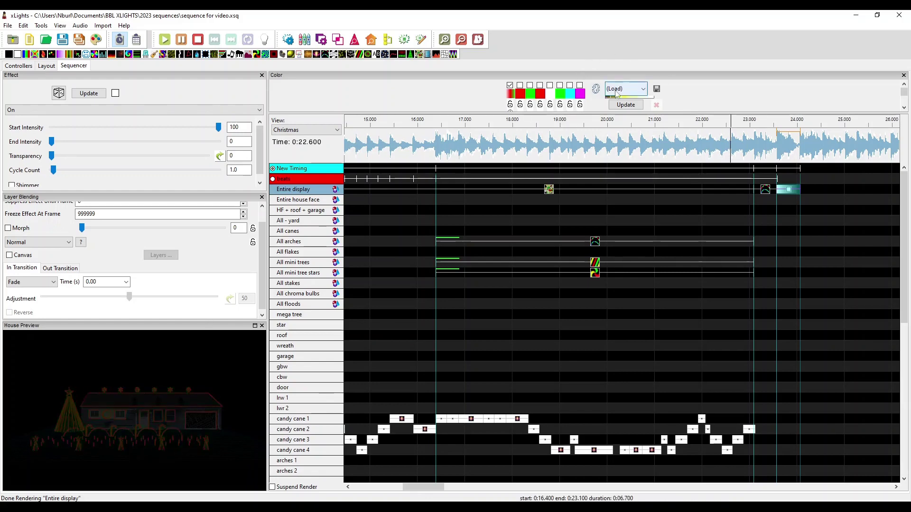
click(626, 89)
click(609, 176)
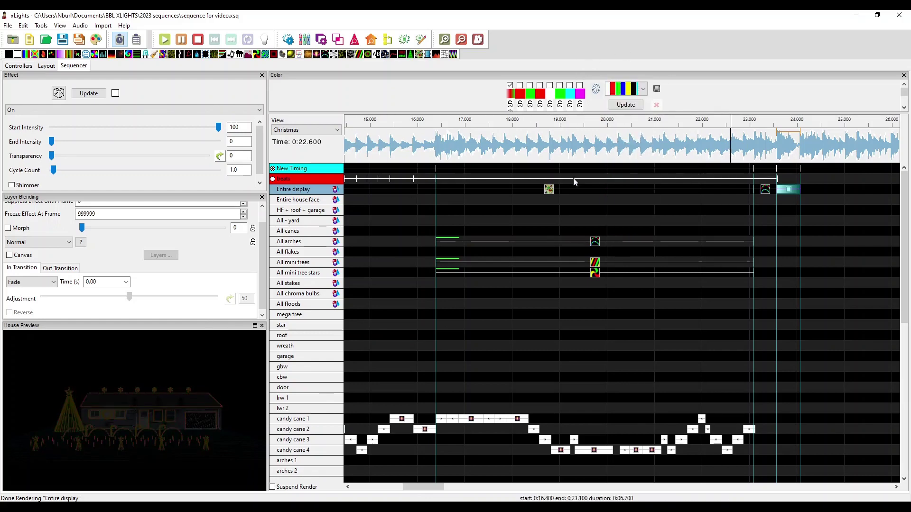
click(707, 259)
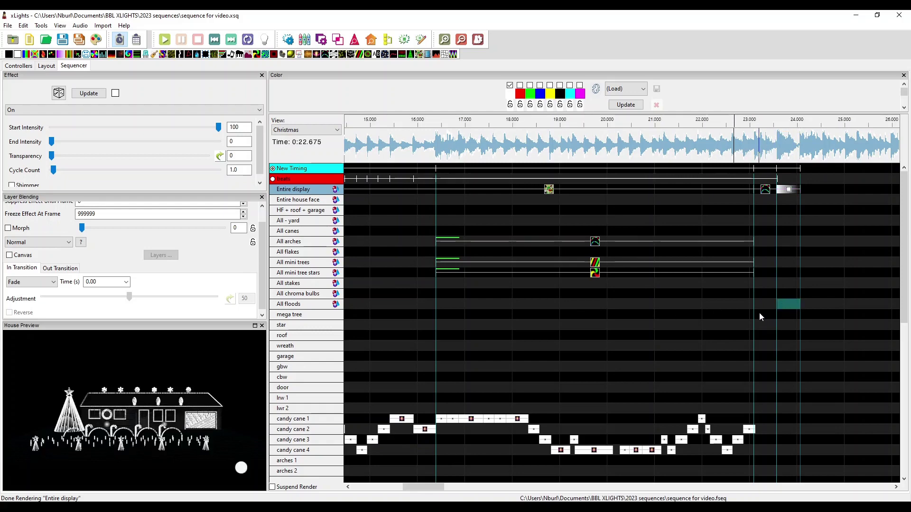
key(ctrl+v)
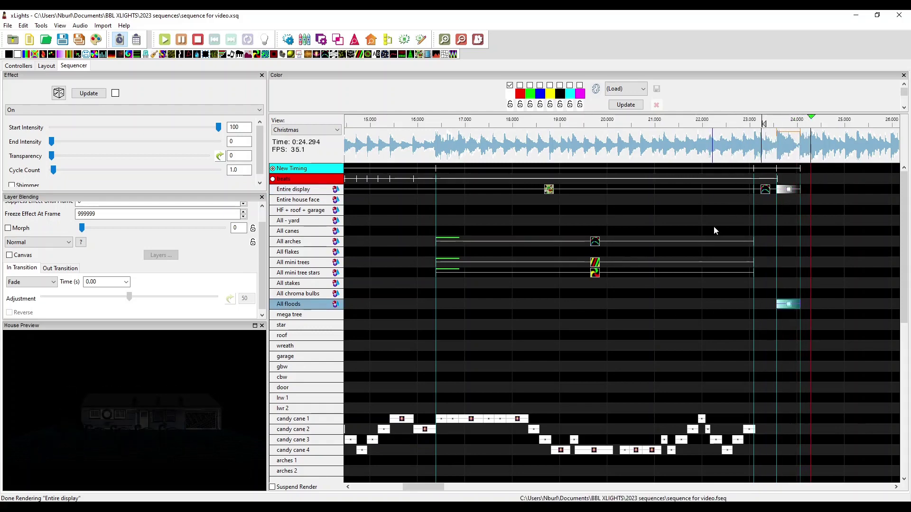
Step: Play the sequence from 20.625 seconds through the chase and the white flash to check the transition
click(643, 121)
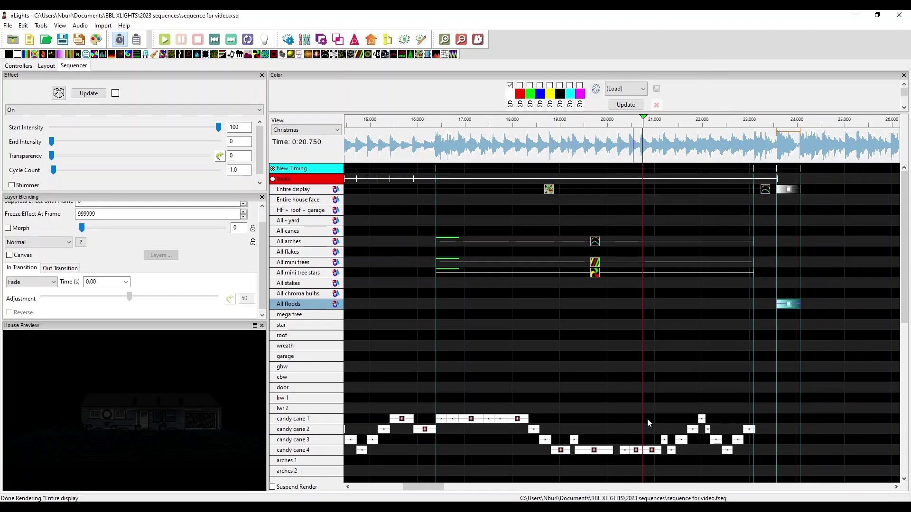
click(637, 144)
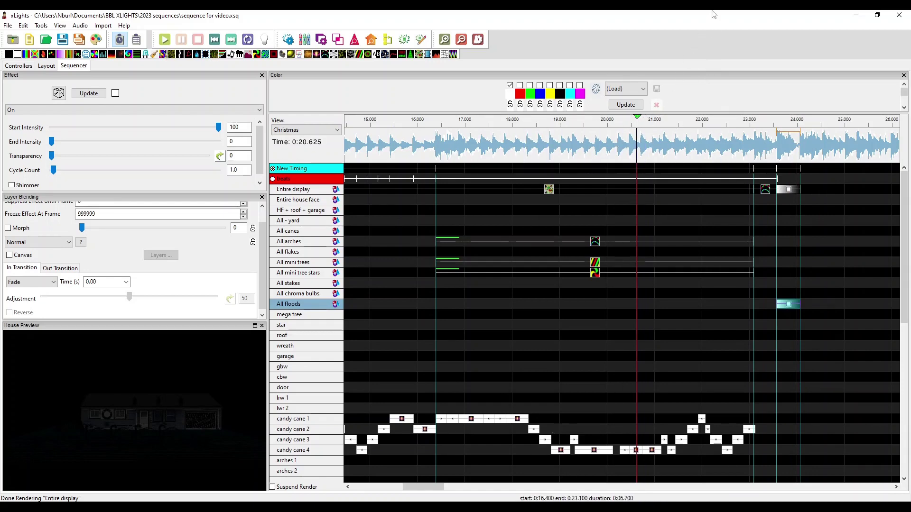
key(space)
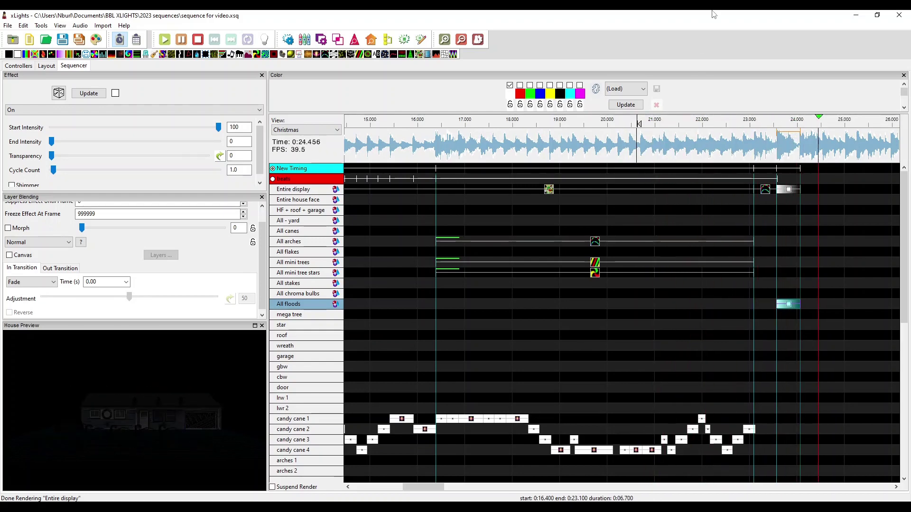
key(space)
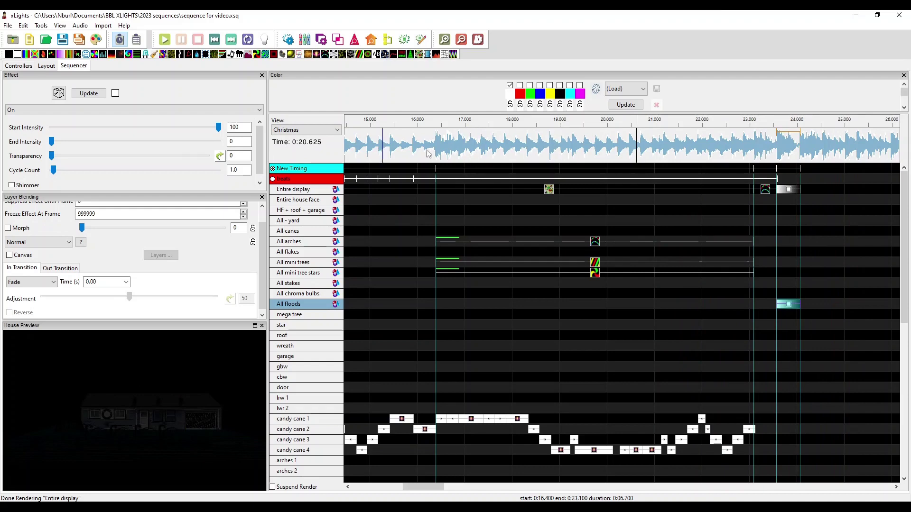
Step: Select about 9 seconds of the song's waveform starting at 23.9 seconds, past the white flash
click(464, 491)
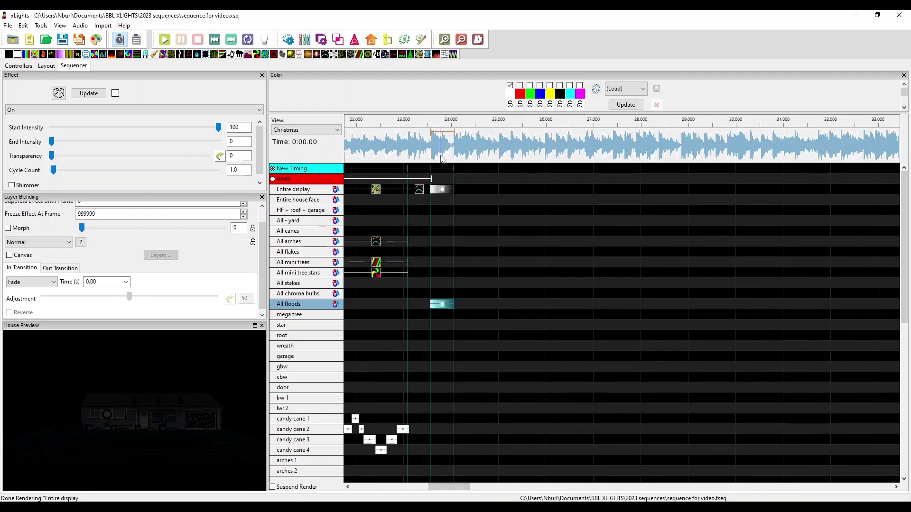
drag(445, 158, 876, 156)
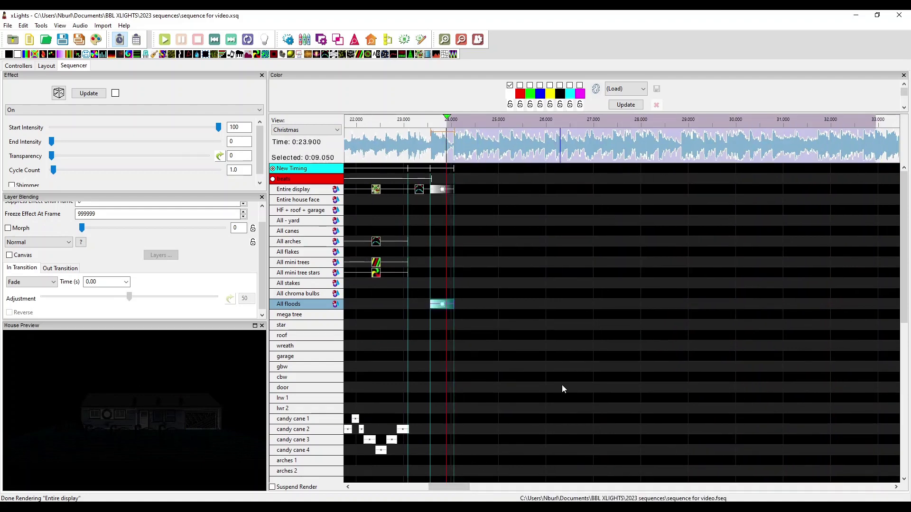
scroll(565, 380, down, 2)
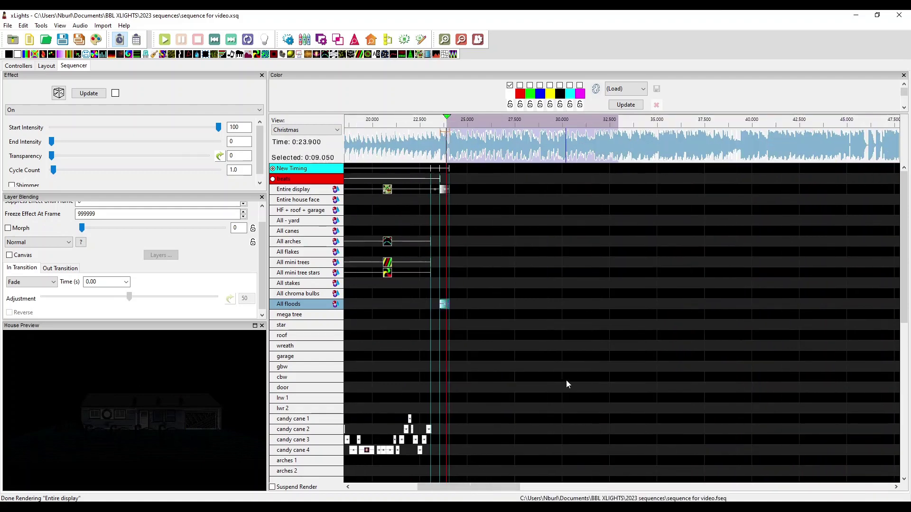
Step: Play the sequence from about 22.225 s and add a mark to the New Timing track at about 31.775 s
click(474, 250)
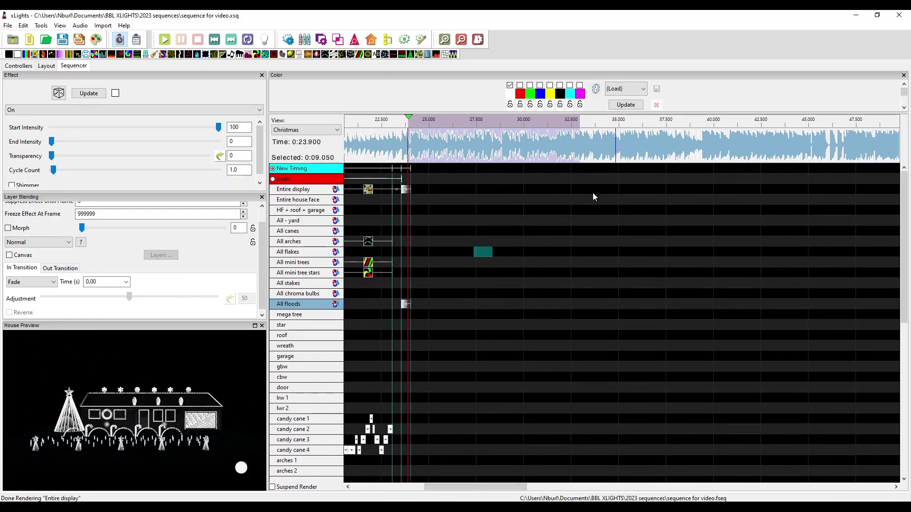
click(378, 145)
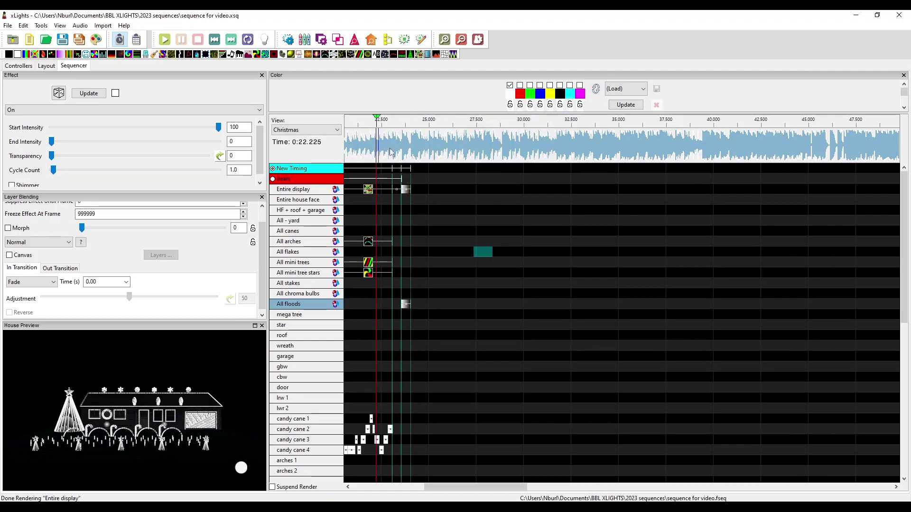
key(space)
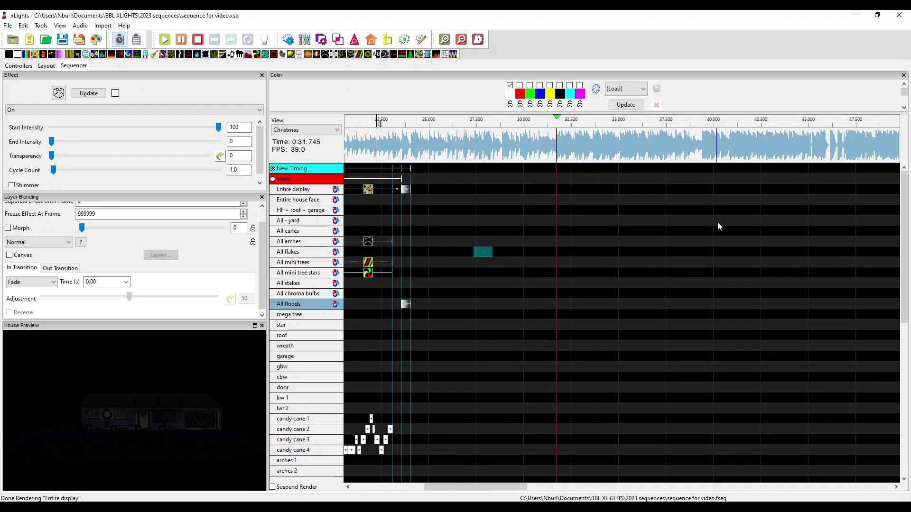
key(t)
key(space)
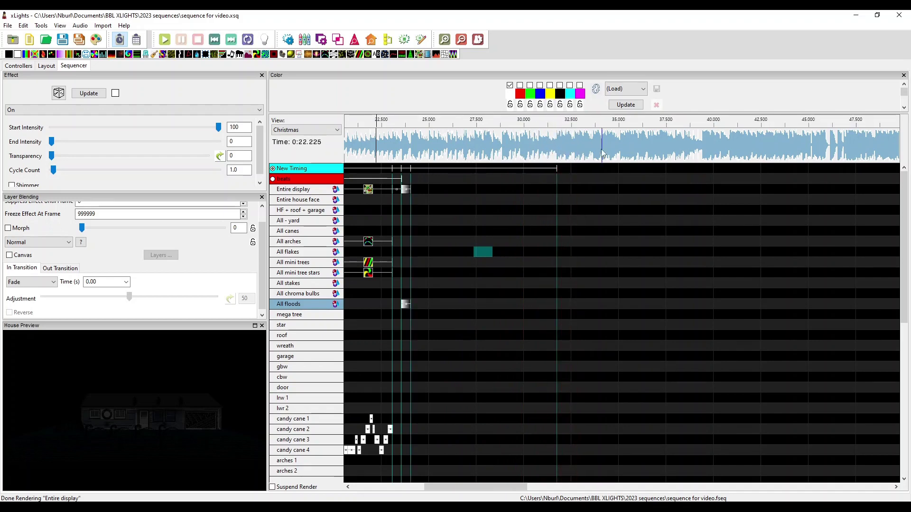
Step: Replay the music between 24.075 s and 31.775 s and add a New Timing mark at 27.375 s
click(557, 147)
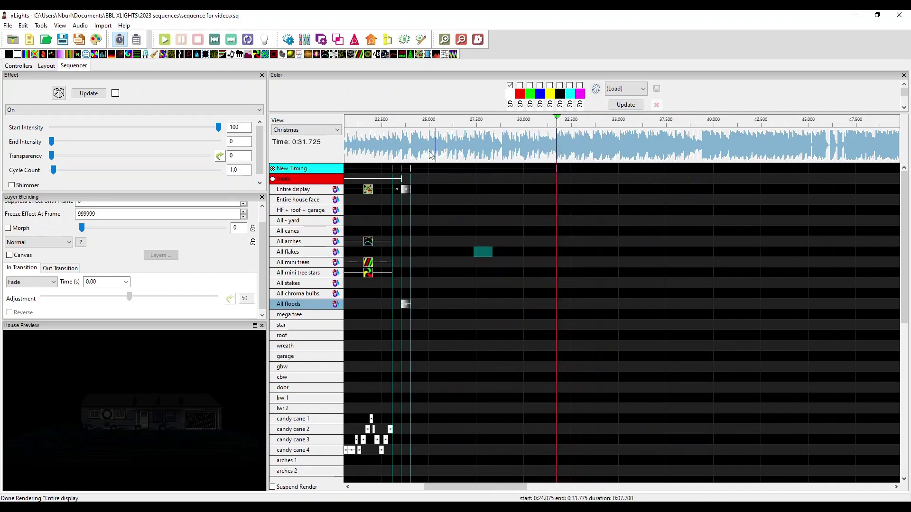
click(473, 140)
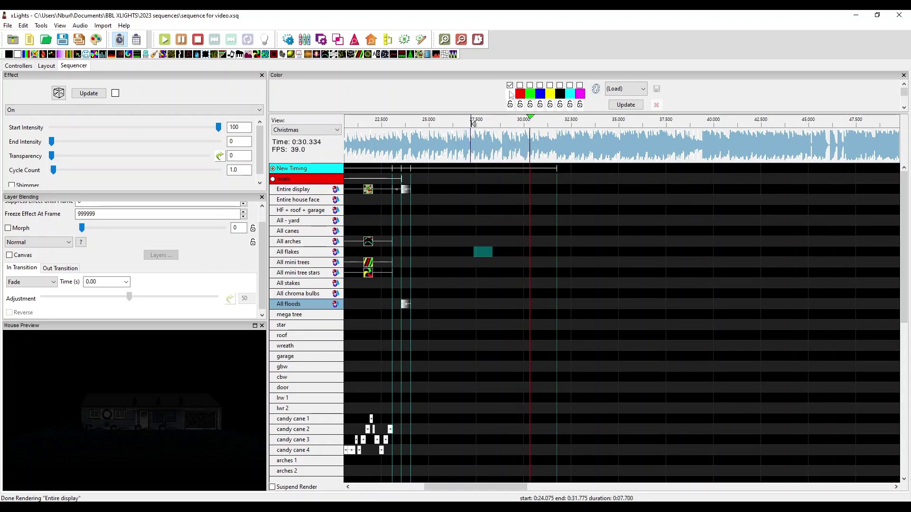
key(space)
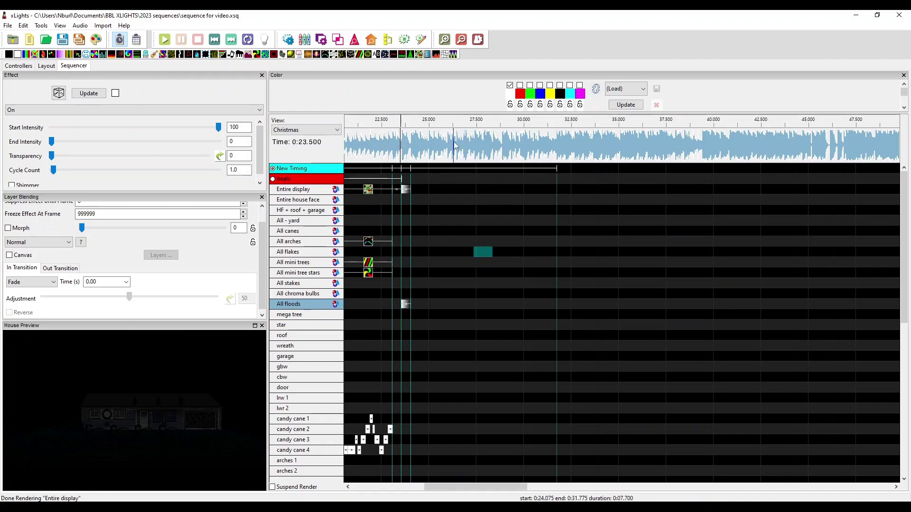
key(space)
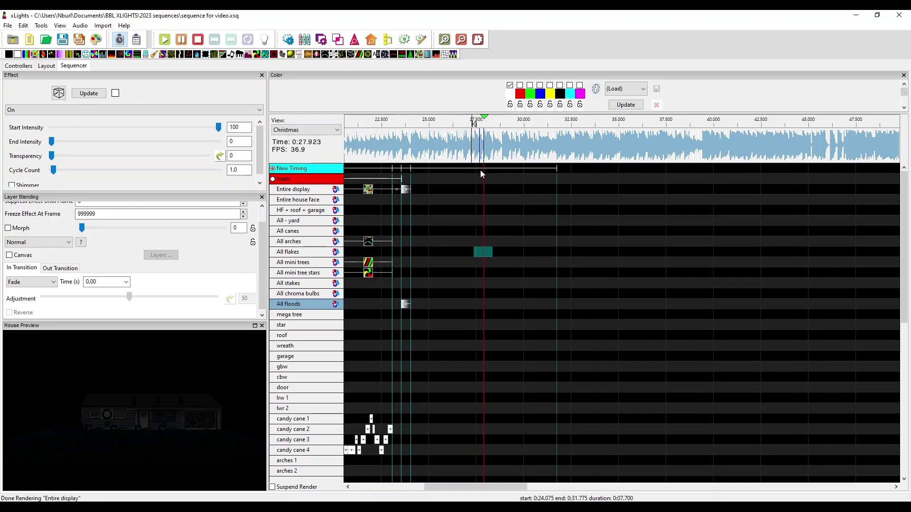
key(space)
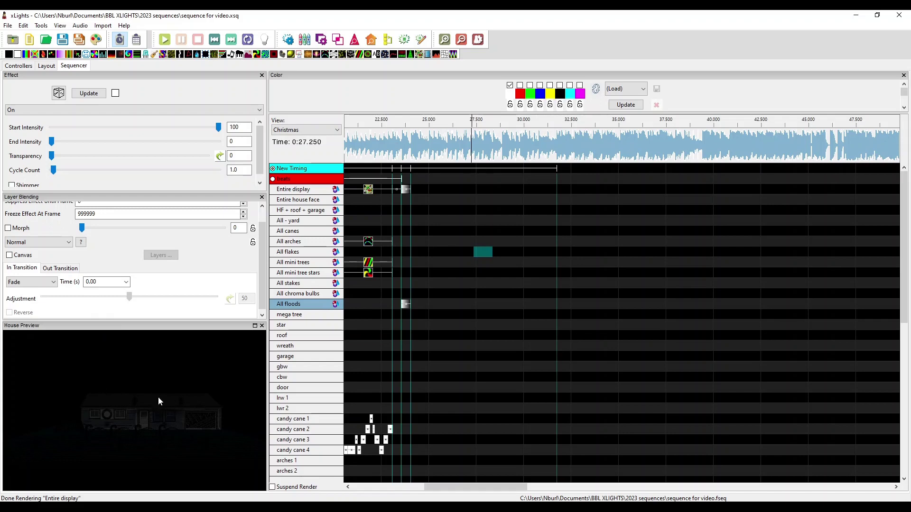
click(434, 159)
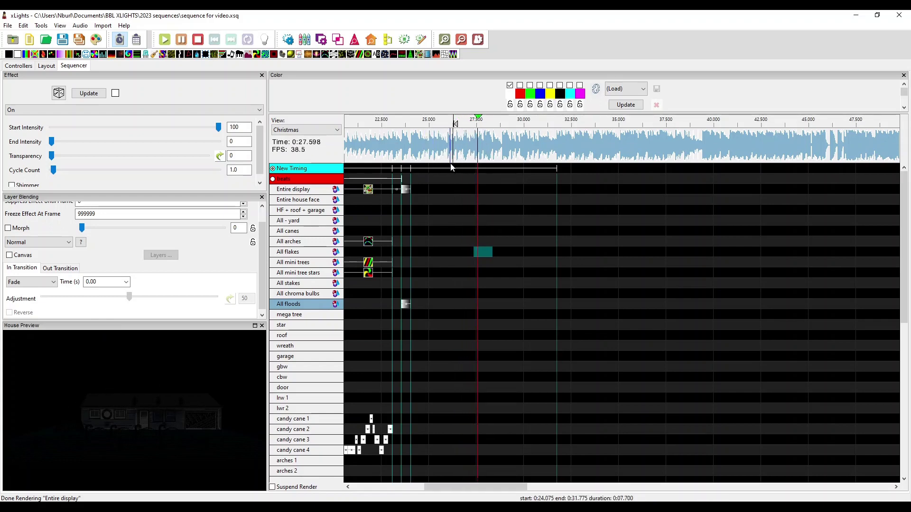
click(459, 142)
key(t)
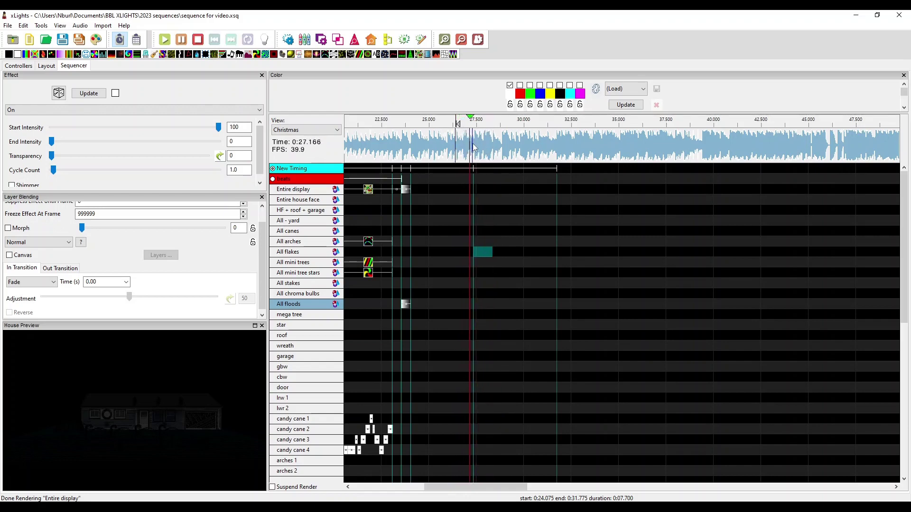
key(space)
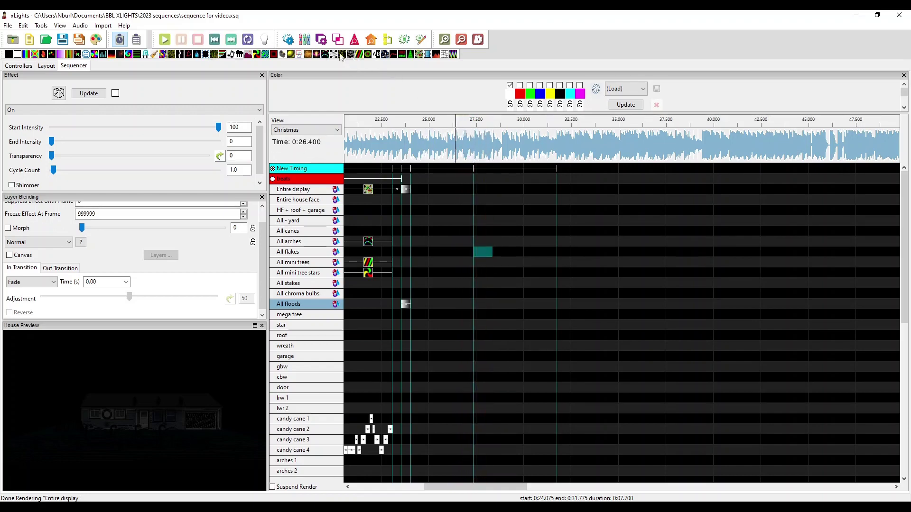
Step: Place a Fan effect on Entire display from 24.075 s to 27.375 s and set its Radius2 to 510
click(256, 55)
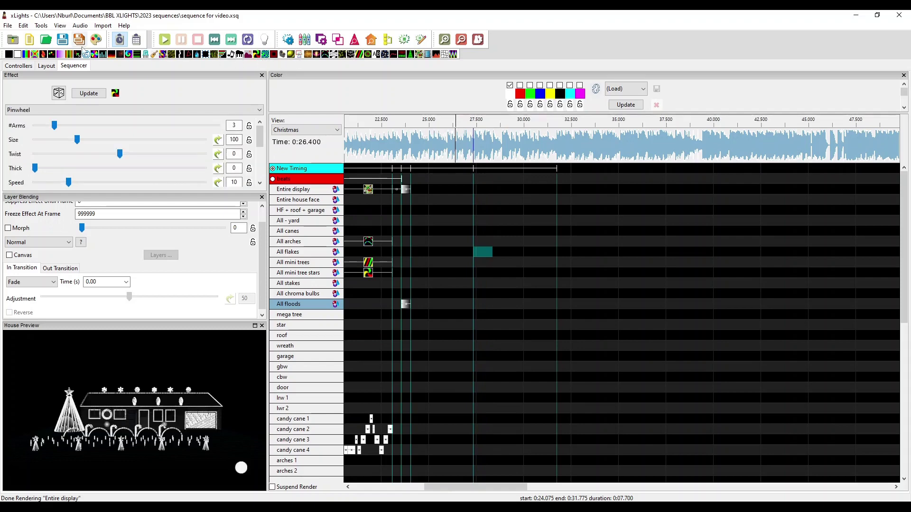
drag(94, 54, 441, 189)
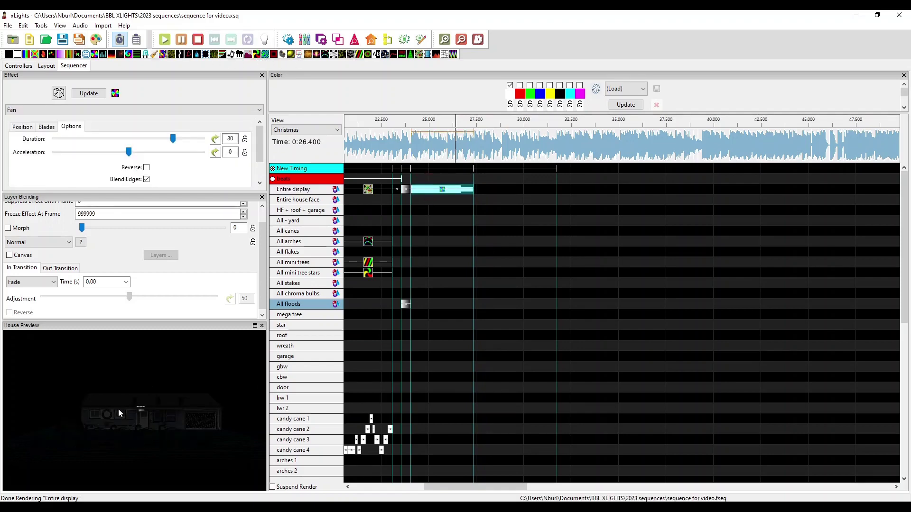
click(18, 127)
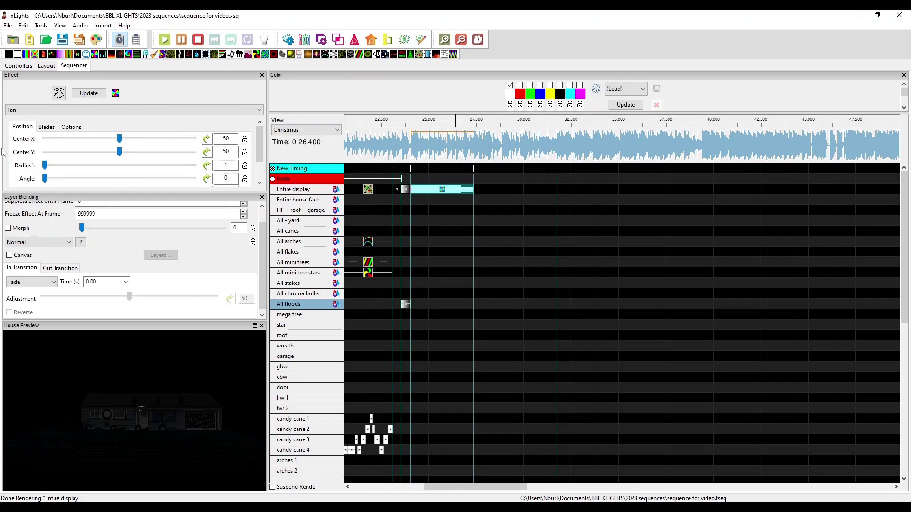
scroll(16, 163, down, 2)
scroll(15, 163, down, 1)
click(76, 163)
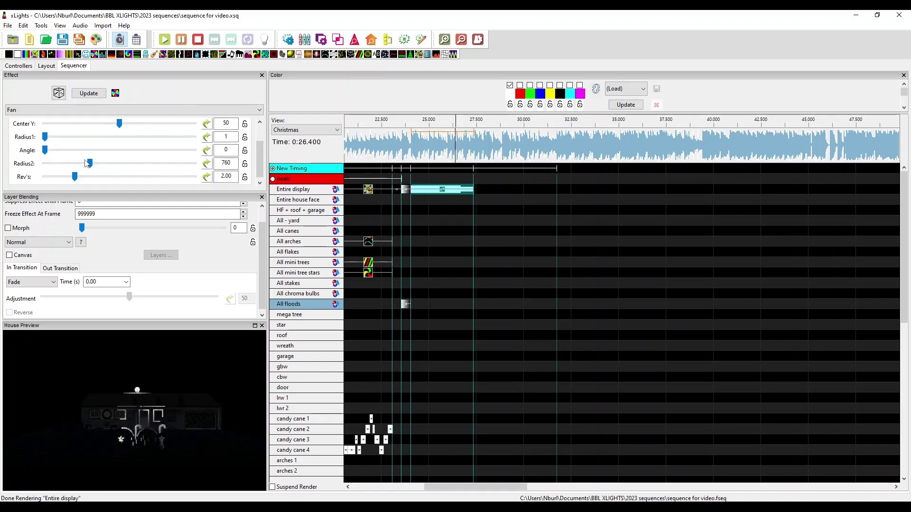
click(75, 165)
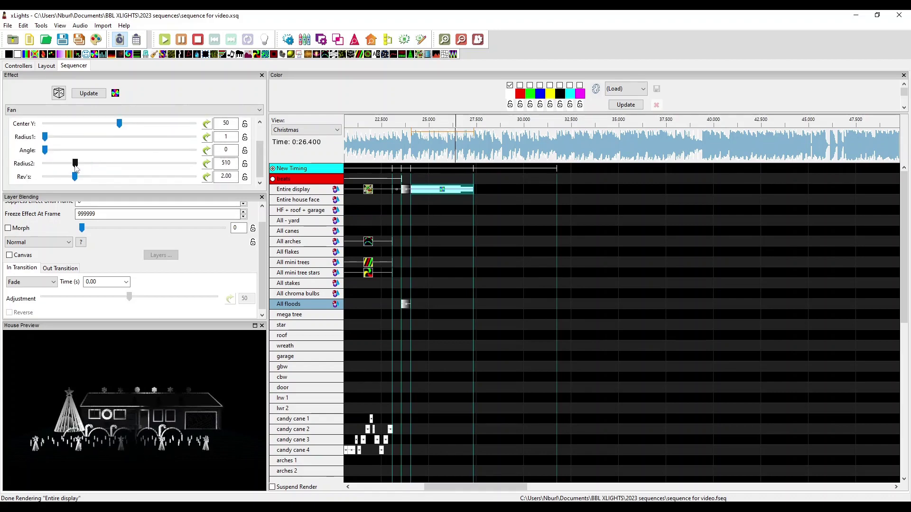
Step: Enable red and green alongside white for the Fan effect and set its duration to 100
click(520, 86)
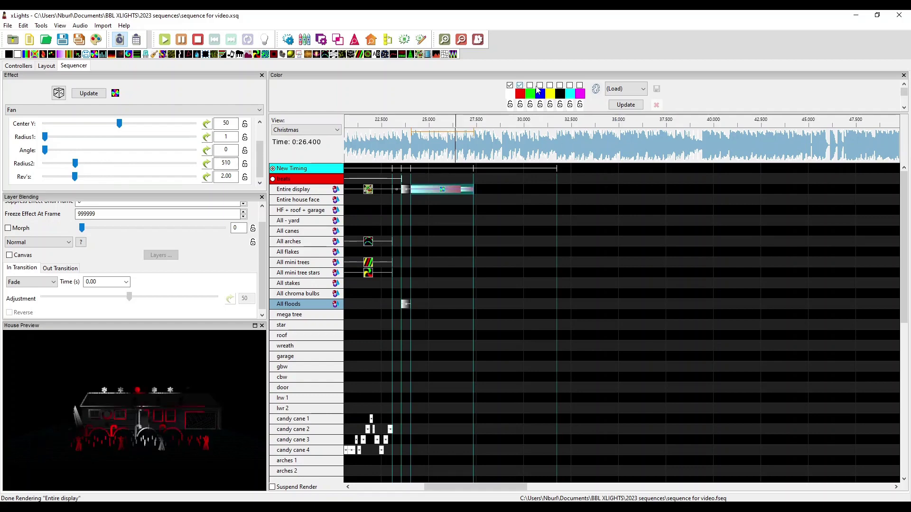
click(530, 85)
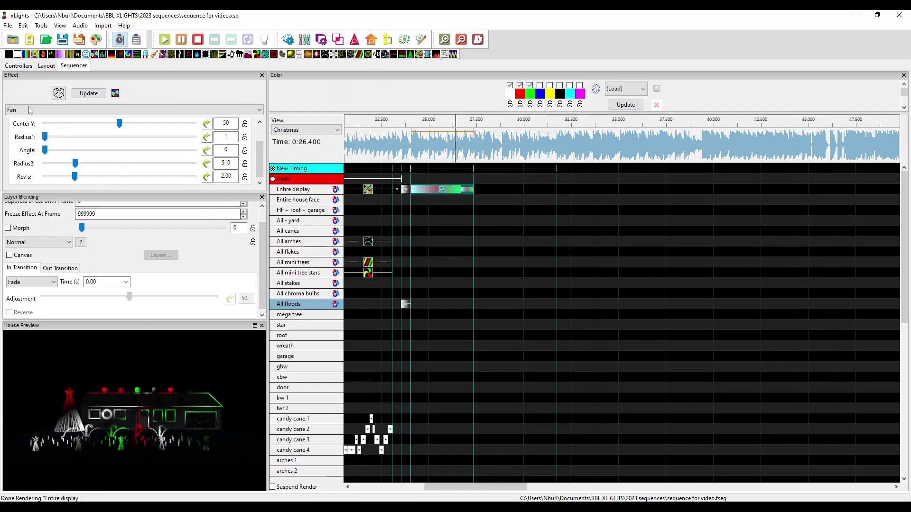
scroll(14, 175, up, 3)
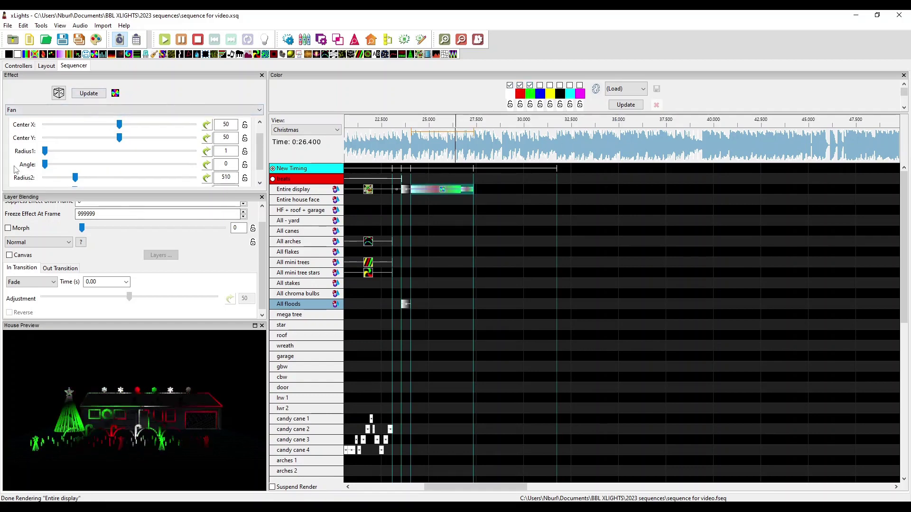
click(71, 126)
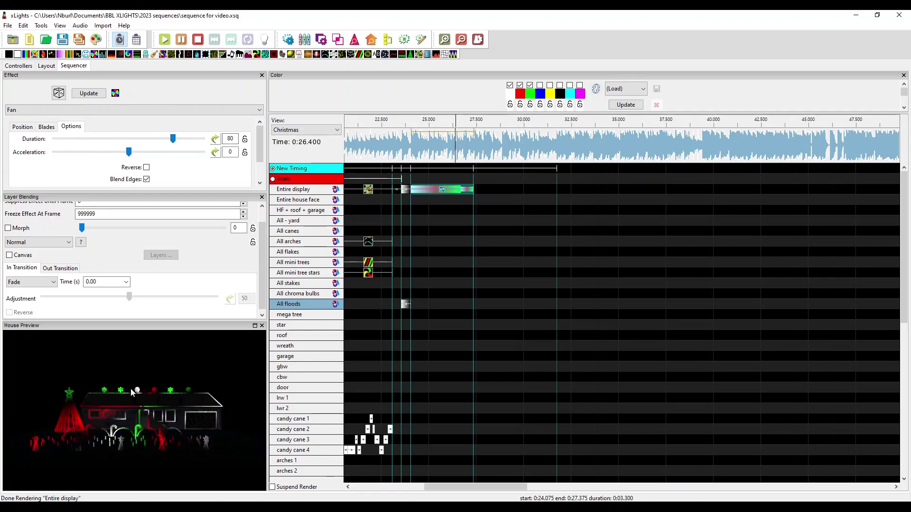
drag(173, 139, 188, 139)
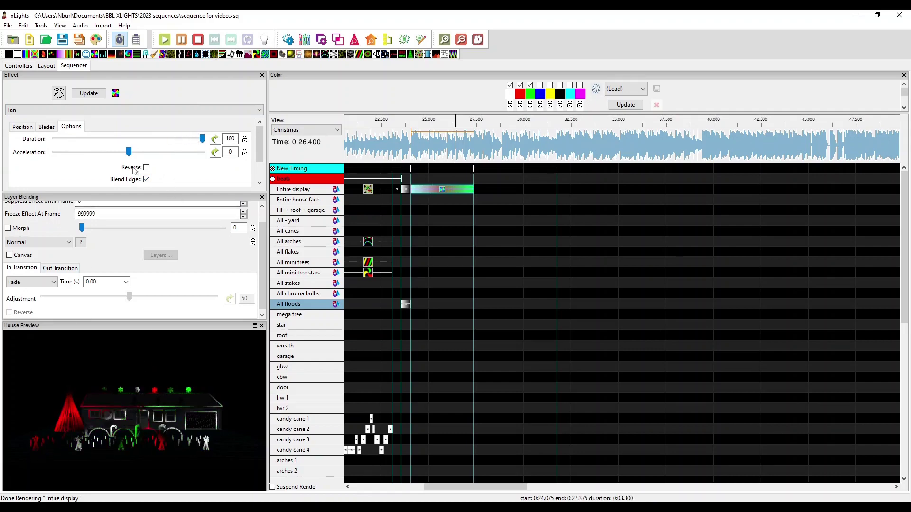
Step: Give the Fan's Radius2 a custom value curve rising to about 315 before levelling off, and set the revolutions to 0.70
click(215, 138)
drag(118, 118, 120, 121)
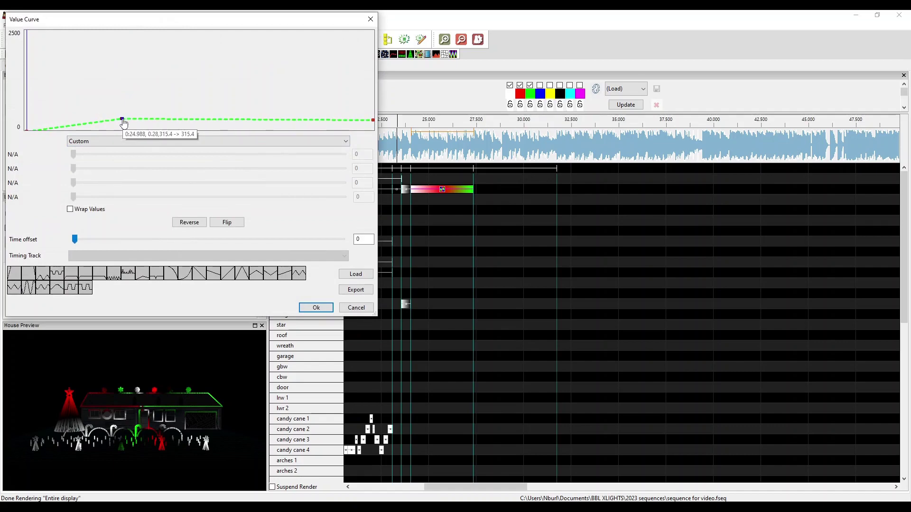
click(317, 307)
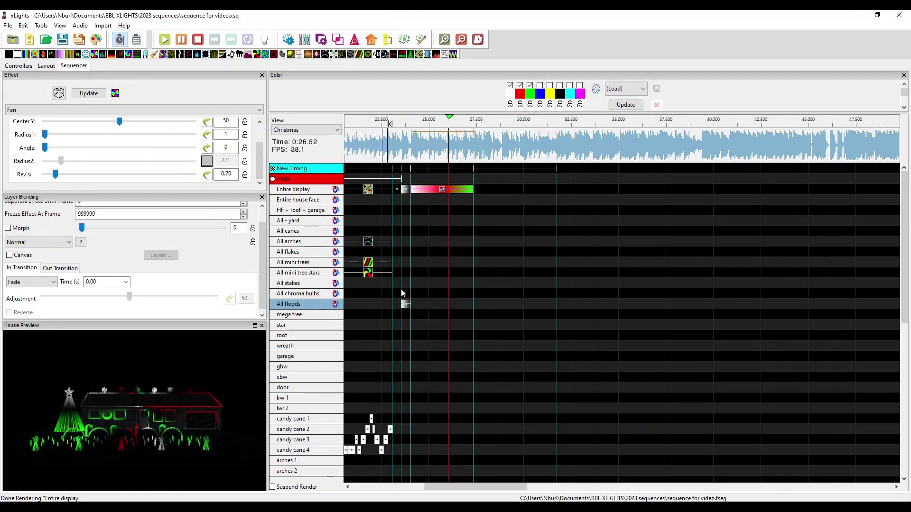
Step: Play back the sequence from about 22.8 s to preview the Fan effect on the house
key(space)
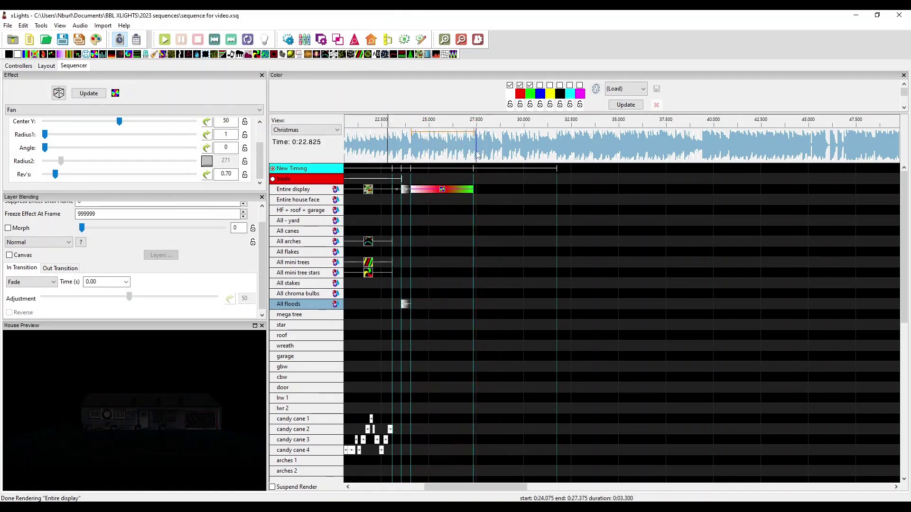
key(space)
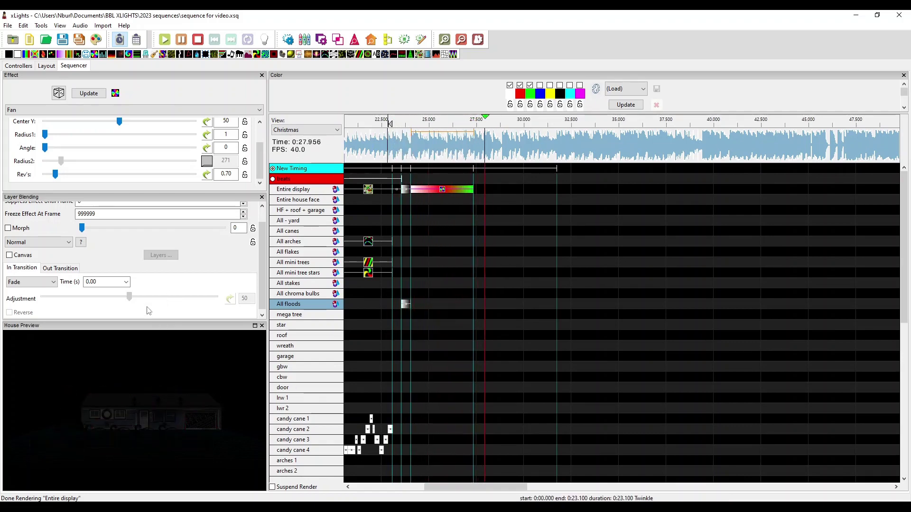
key(space)
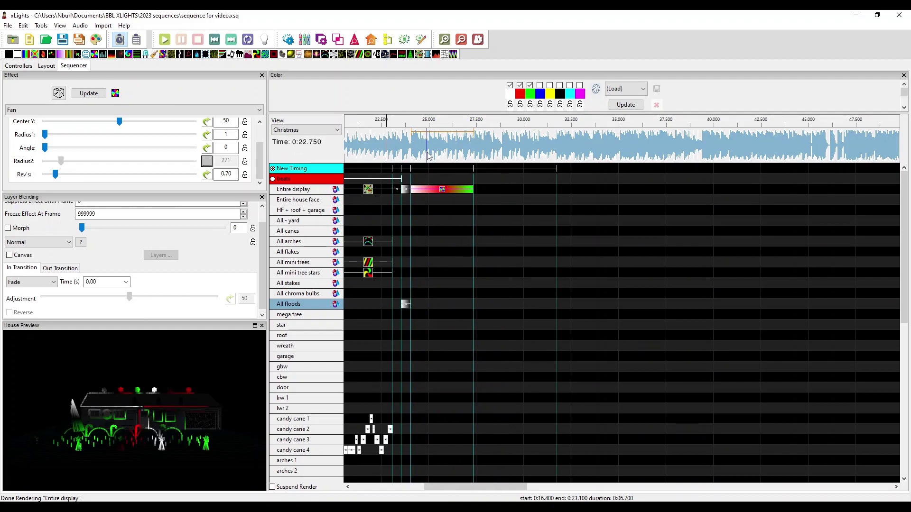
Step: Locate the musical hit after the Fan effect by replaying from 27.00 s, and add a New Timing mark at about 27.875 s
click(469, 146)
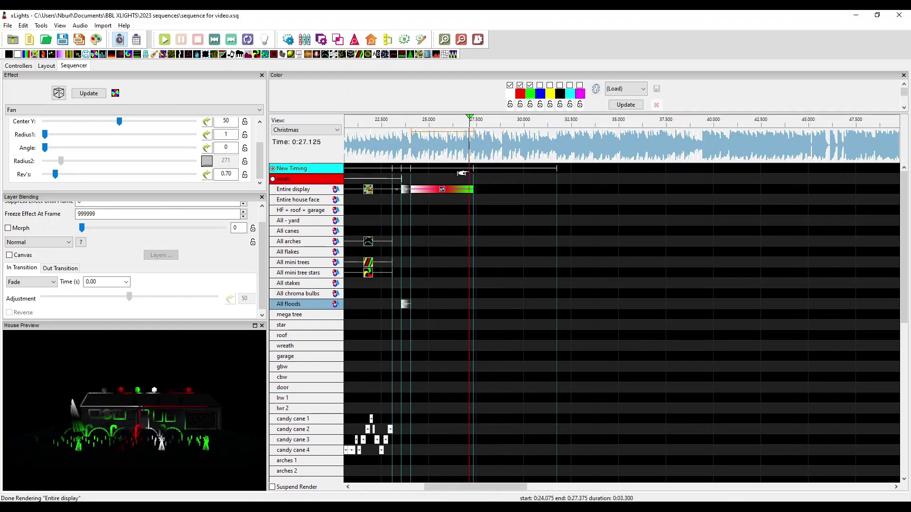
click(481, 147)
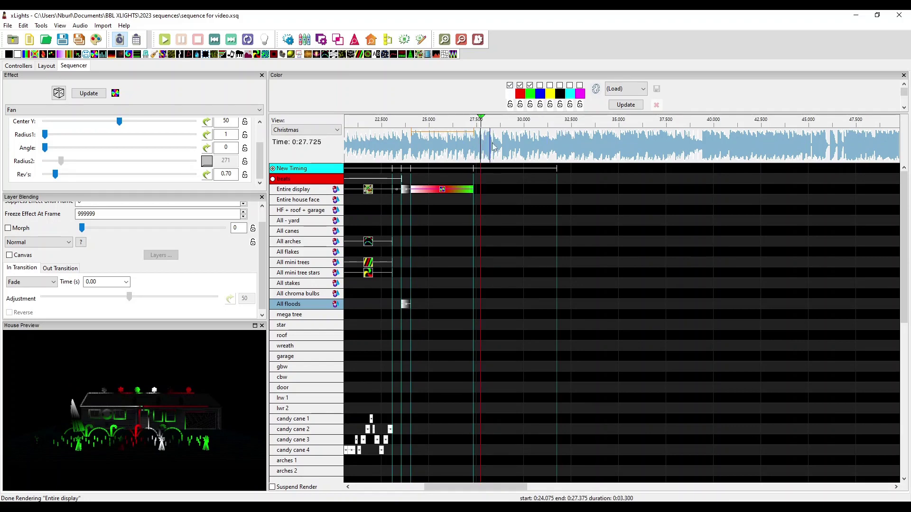
click(468, 146)
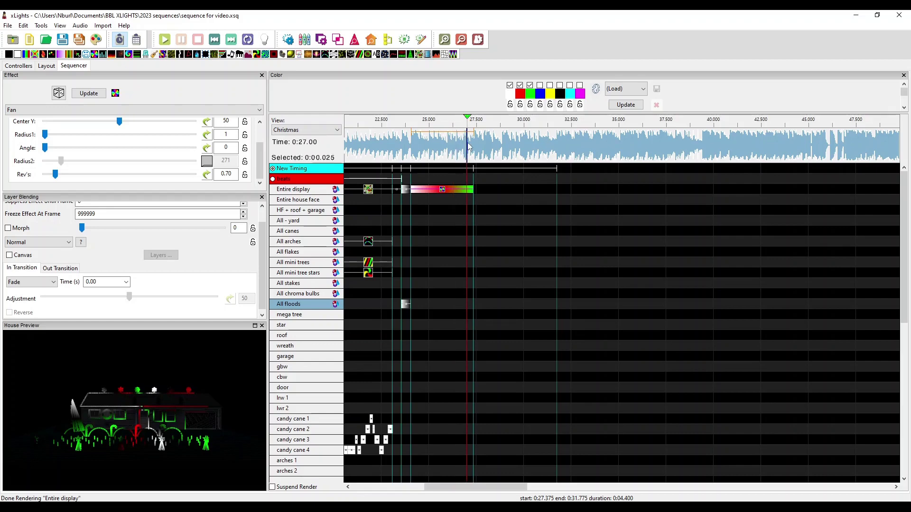
key(space)
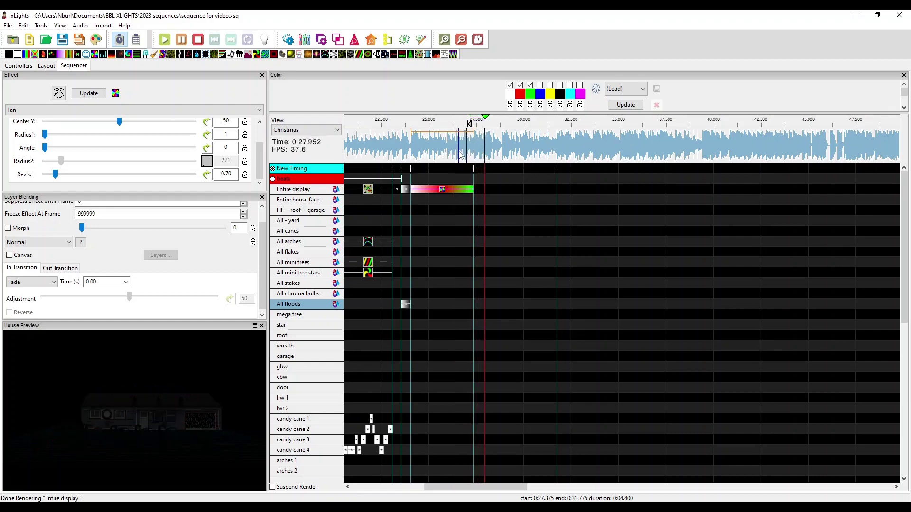
key(space)
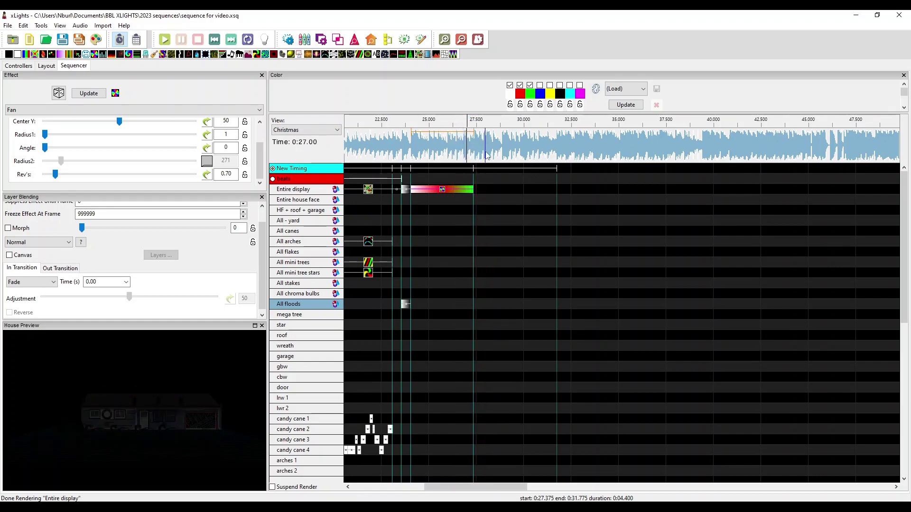
click(485, 156)
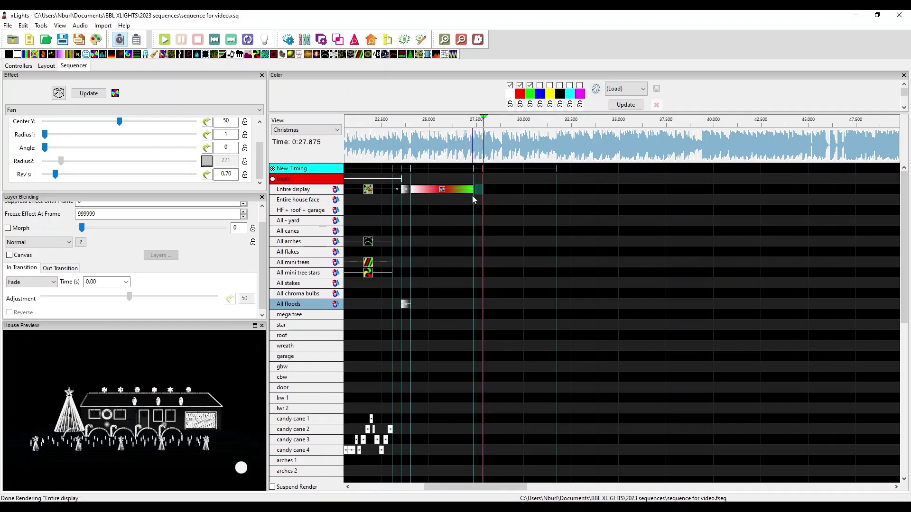
Step: Place an On effect fading from 100 to 0 on Entire display between 27.375 s and 27.875 s, and play the section back
click(478, 190)
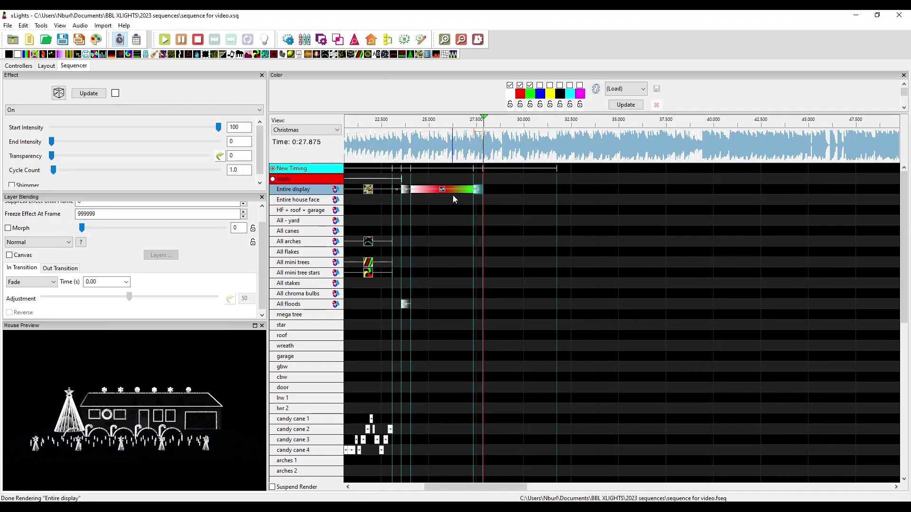
click(412, 147)
key(space)
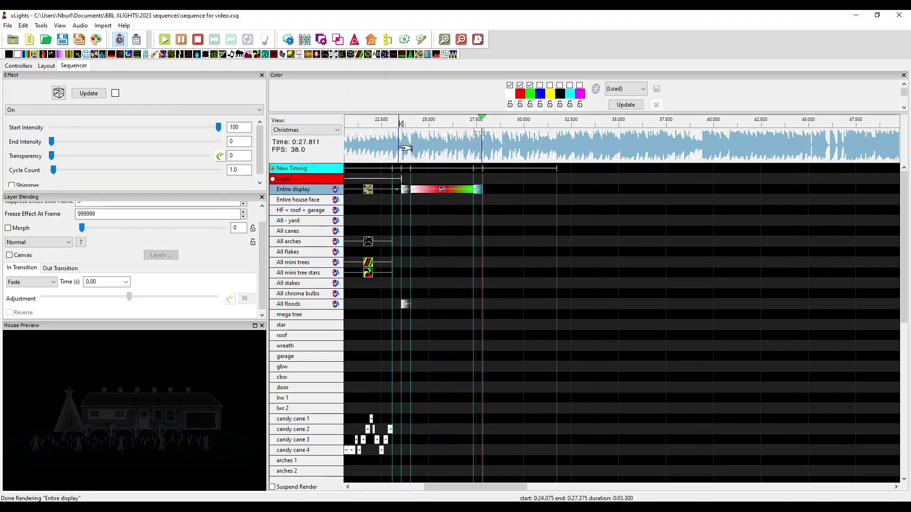
Step: Stop playback and replace the On effect's white with a colour curve using the red-green-white gradient preset
key(space)
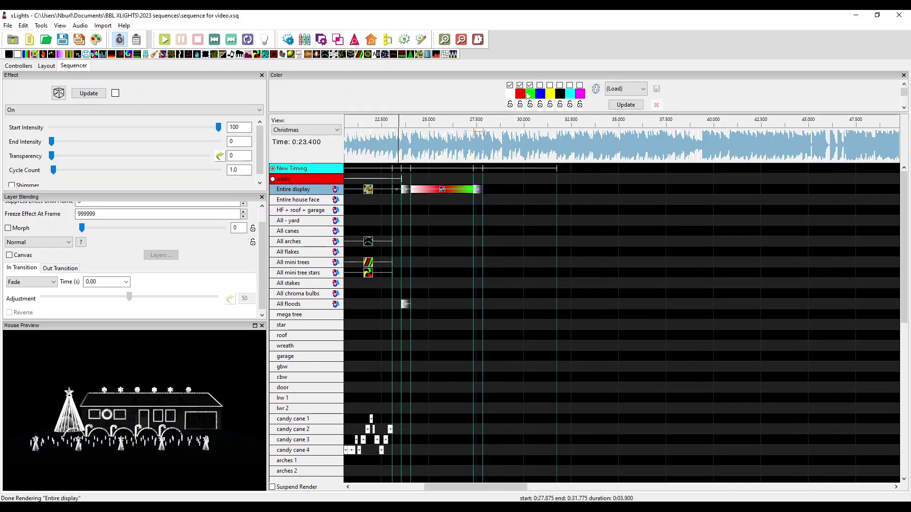
click(510, 93)
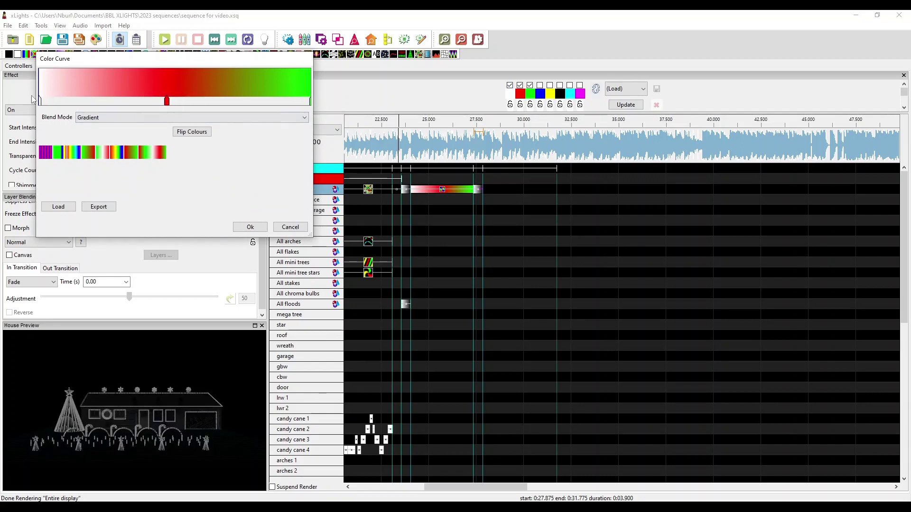
drag(311, 234, 438, 311)
click(68, 100)
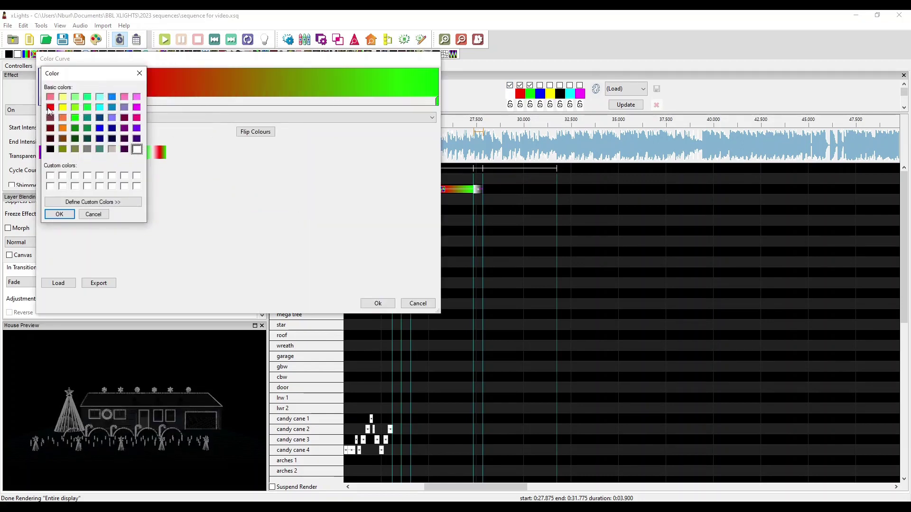
click(67, 215)
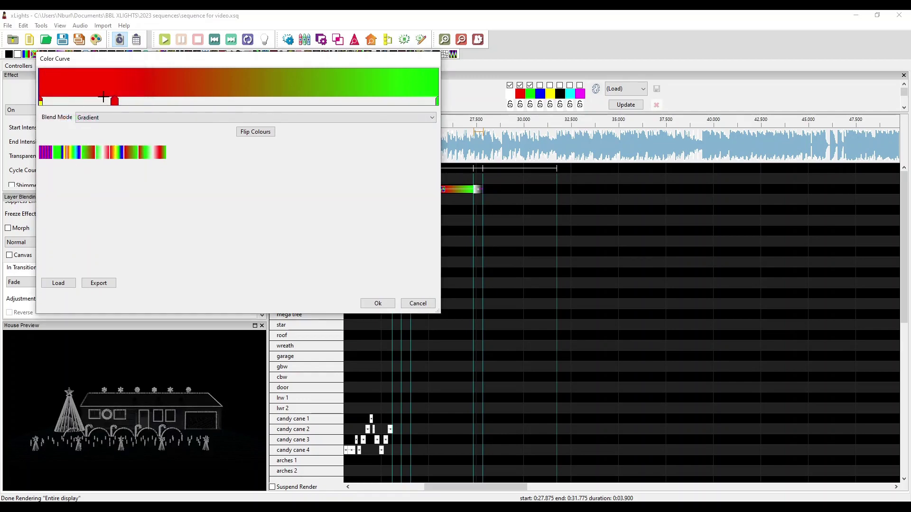
click(120, 101)
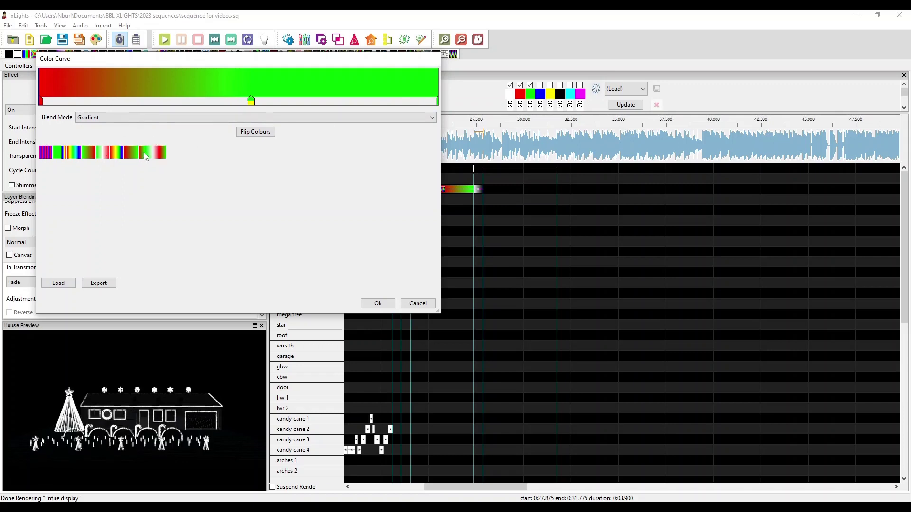
click(144, 152)
click(261, 186)
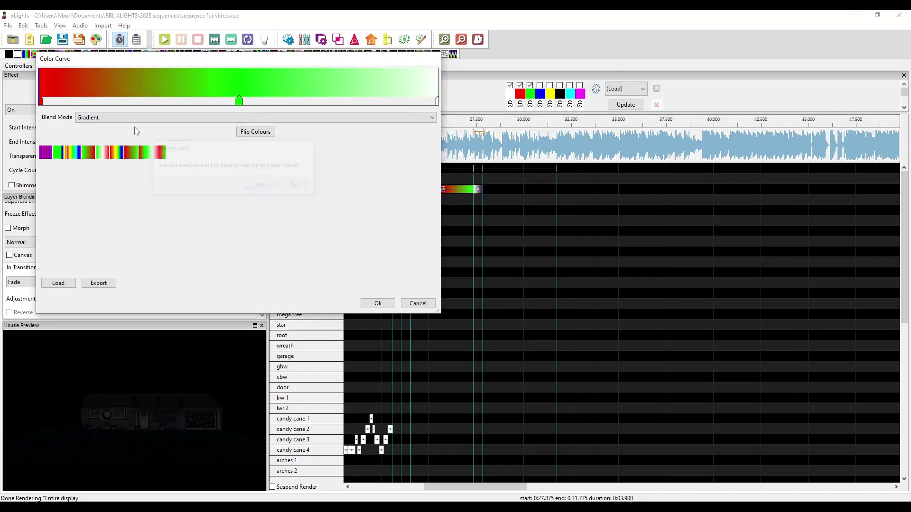
click(380, 306)
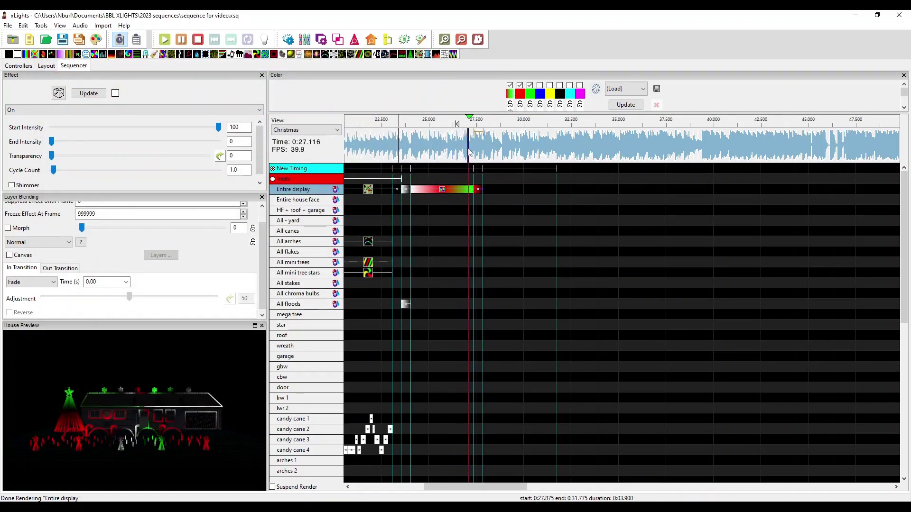
Step: Preview the On effect's gradient in playback, set the colour curve's direction to upward, and save the sequence
key(space)
click(473, 186)
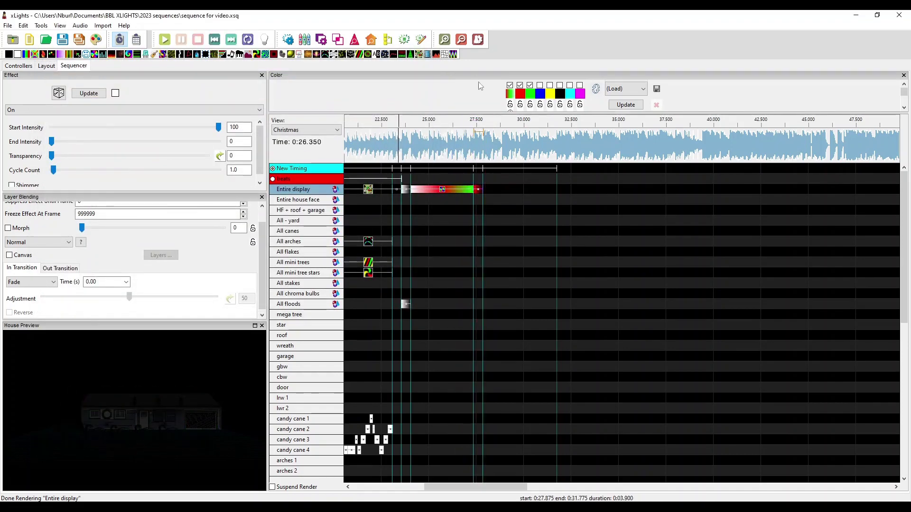
scroll(497, 92, down, 1)
click(479, 190)
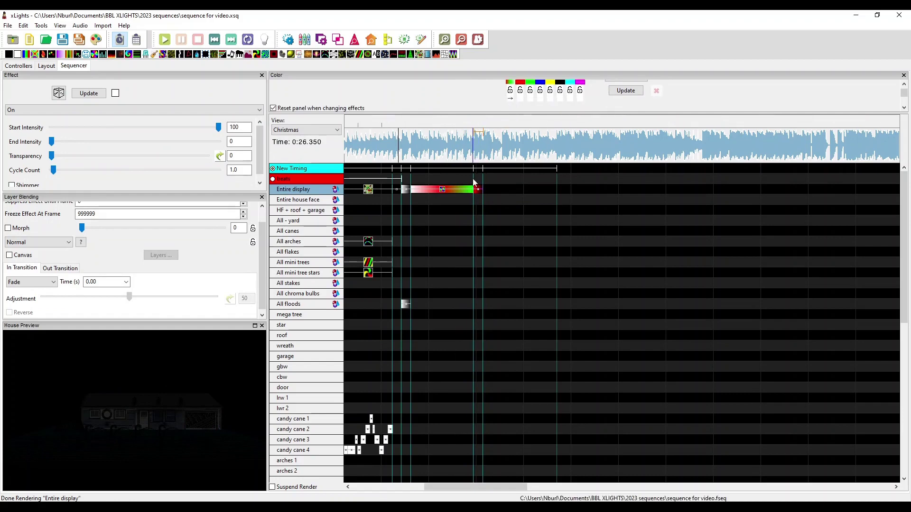
key(ctrl+s)
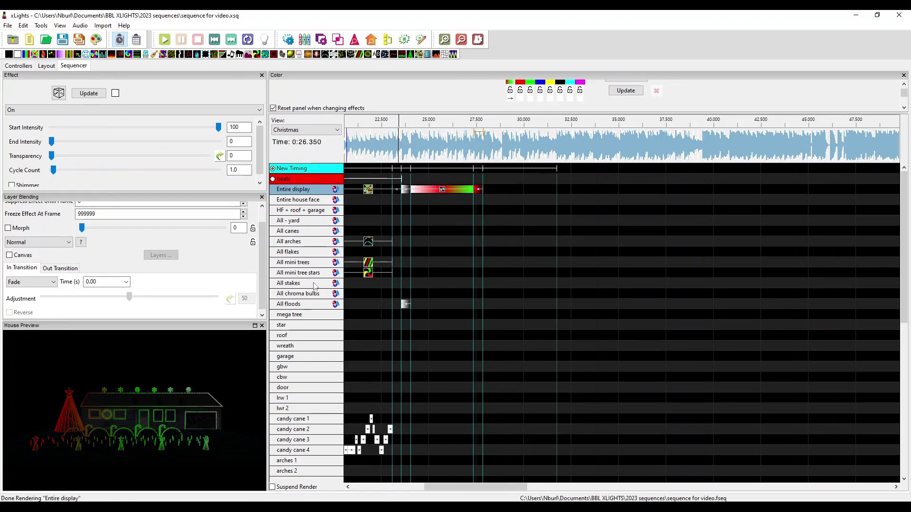
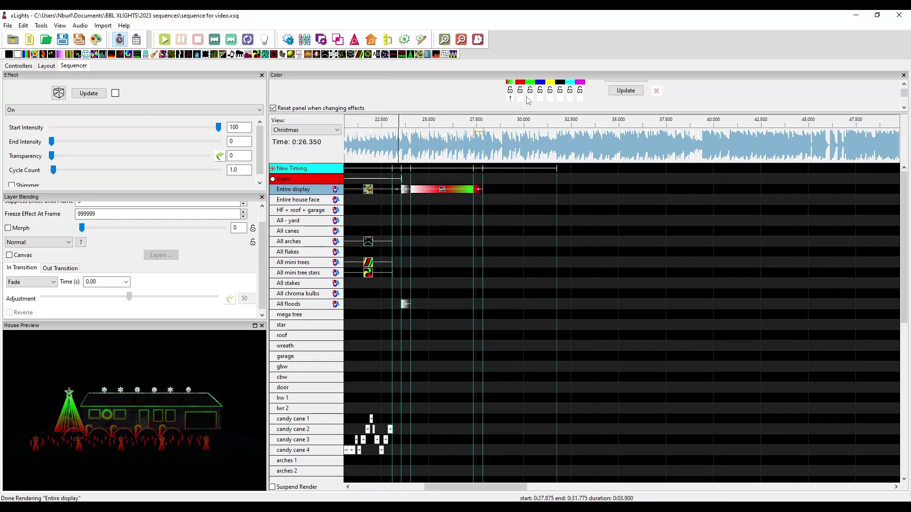
Step: Change the On effect's colour curve to the green-white-red gradient preset and play back the section
scroll(486, 86, up, 1)
click(509, 86)
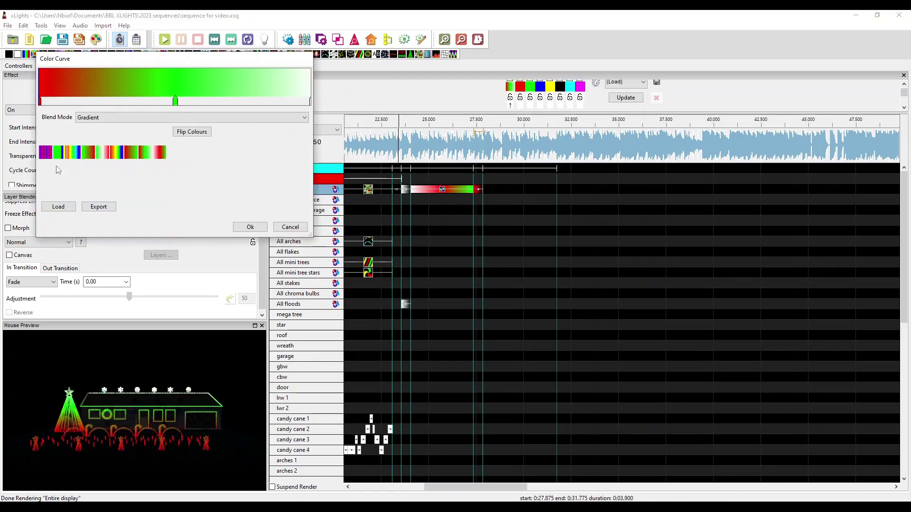
click(102, 157)
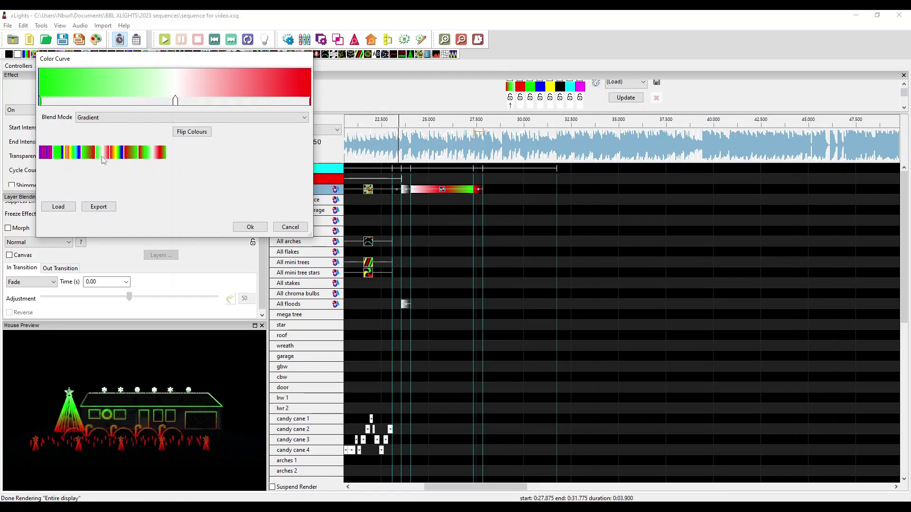
click(247, 227)
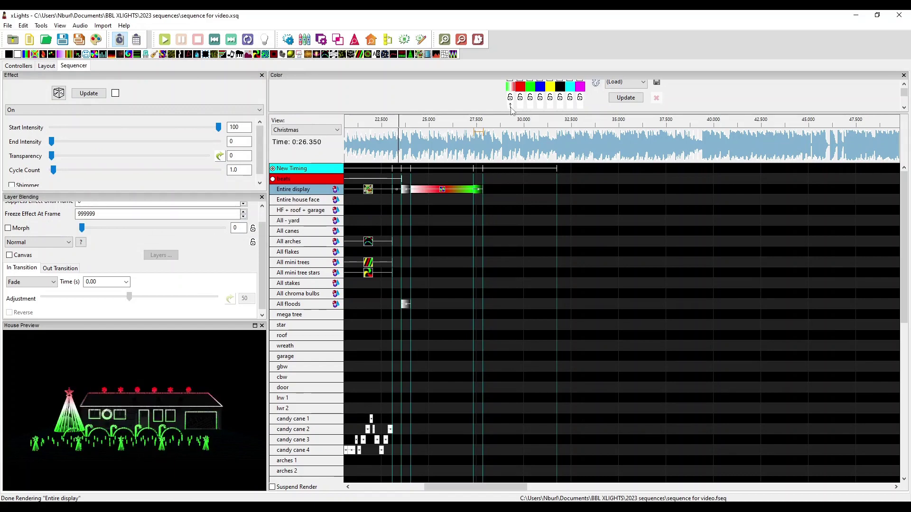
key(space)
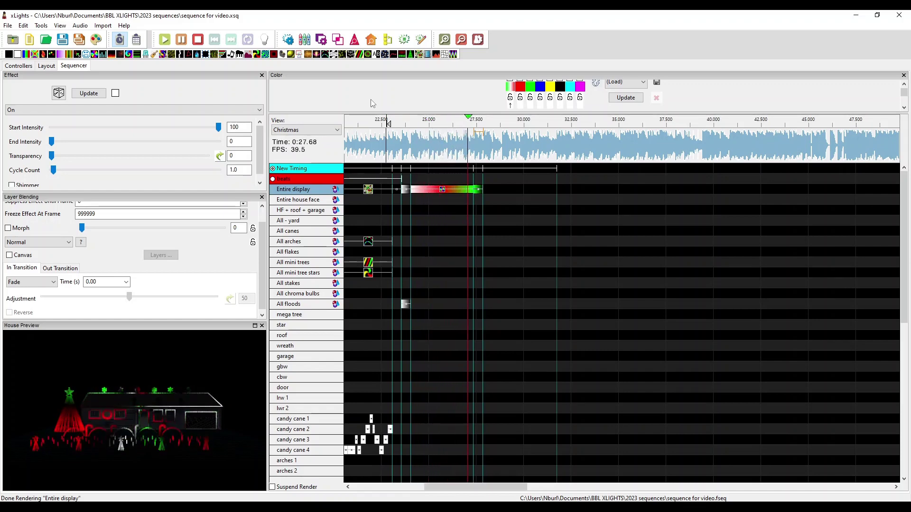
key(space)
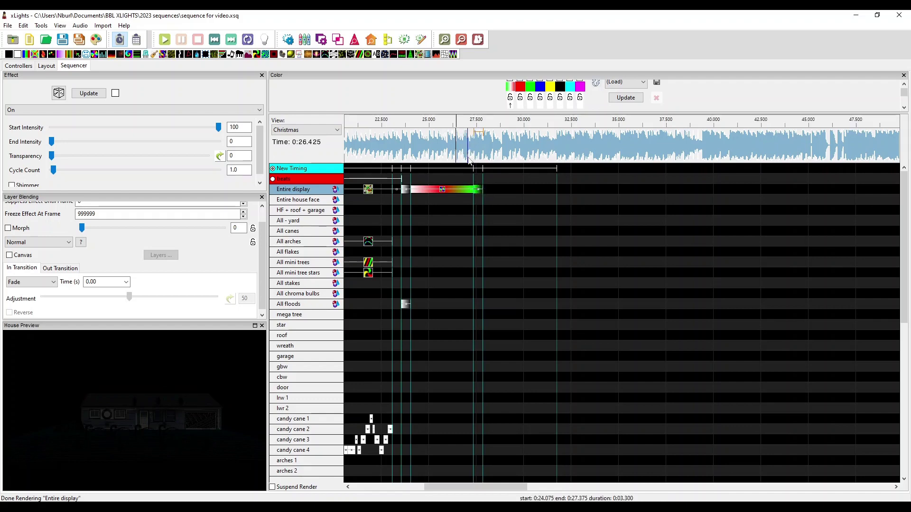
Step: Save the sequence and replay the transition from the Fan to the On effect, starting at 25.700 s
key(ctrl+s)
key(plus)
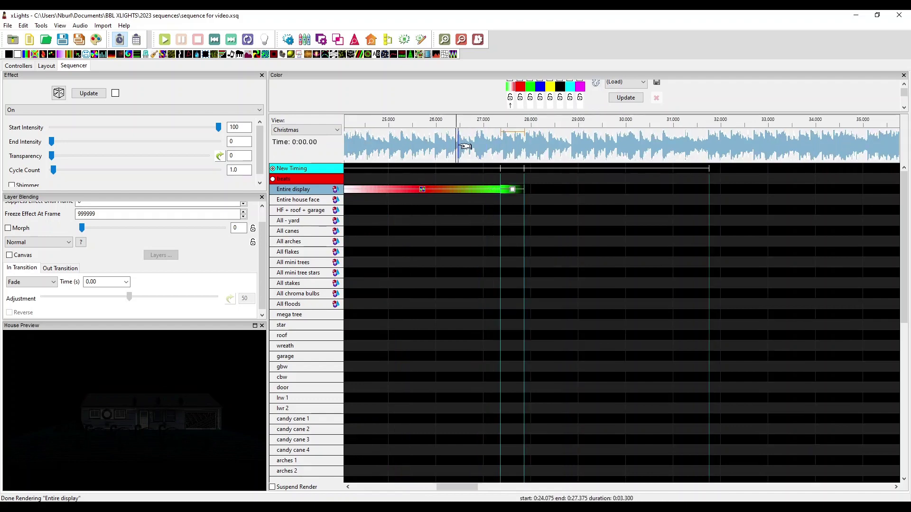
click(422, 148)
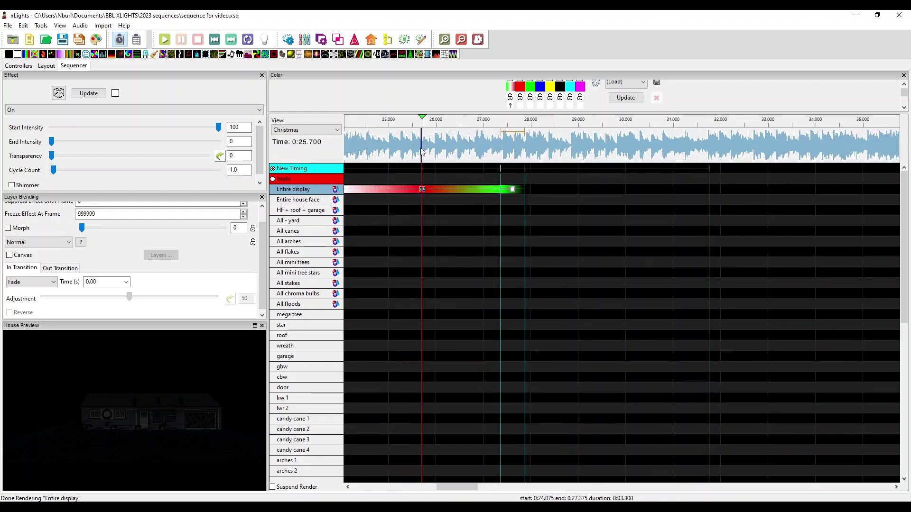
key(space)
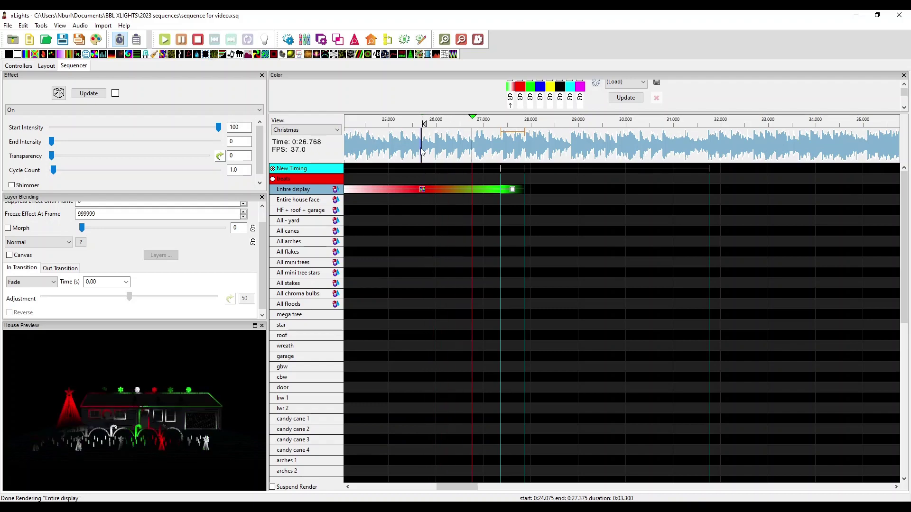
key(space)
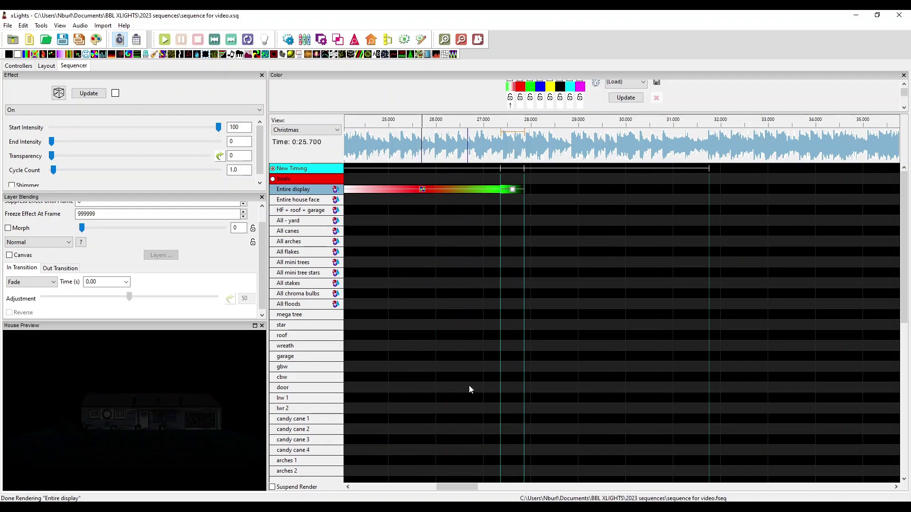
Step: Reshape the Fan's Radius2 value curve so its plateau ends about three-quarters through and falls to 0, and play back the result
drag(463, 489, 450, 489)
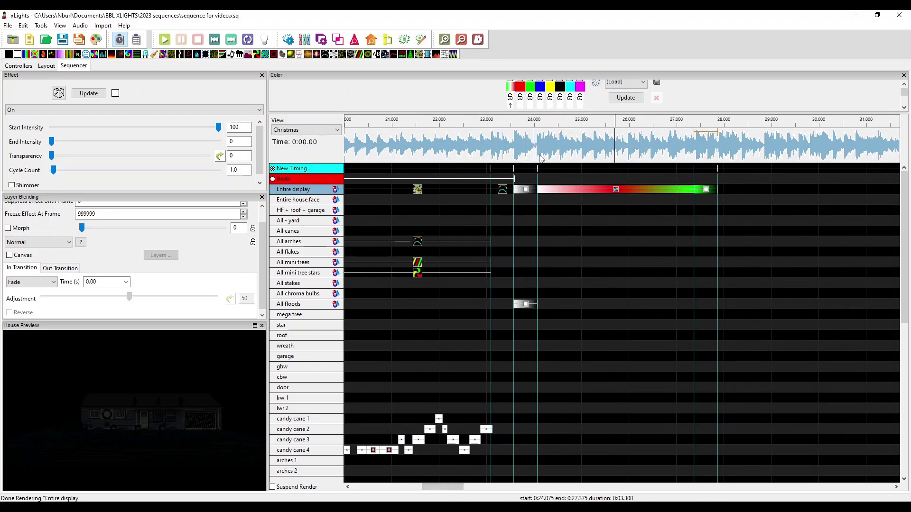
click(618, 189)
key(space)
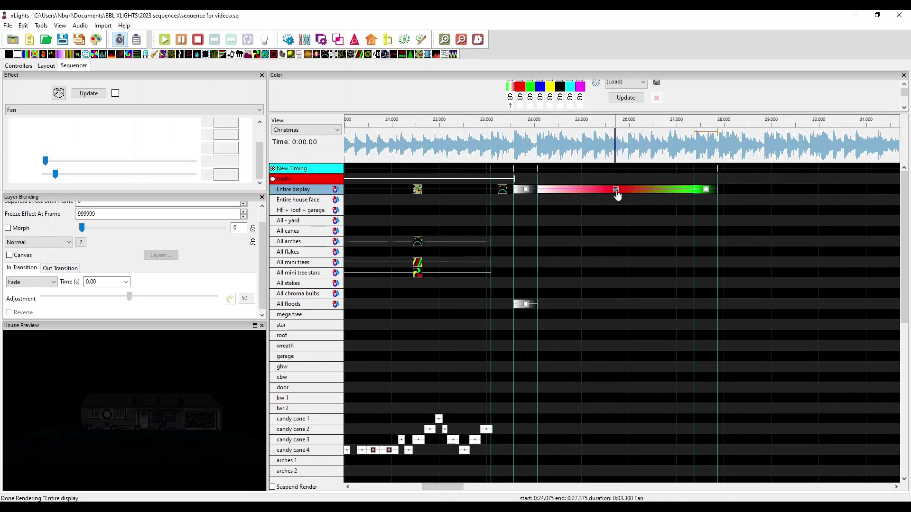
click(208, 162)
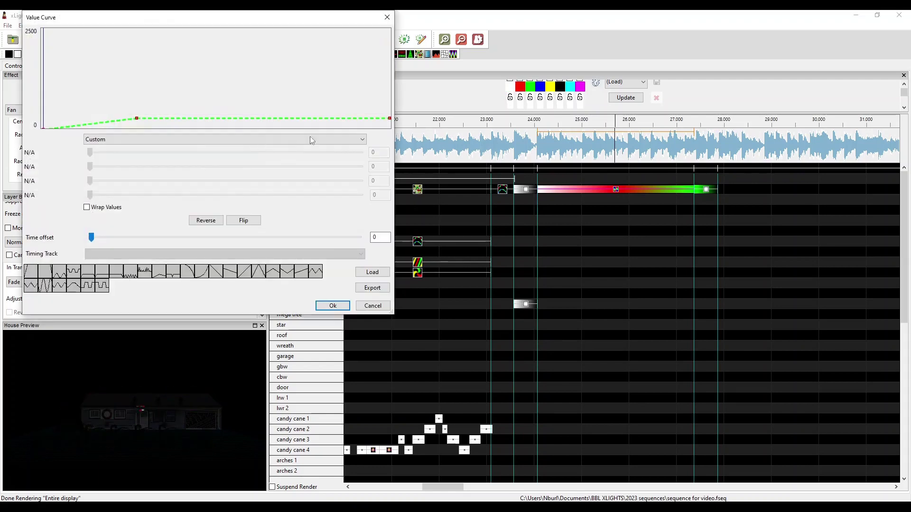
drag(388, 118, 305, 118)
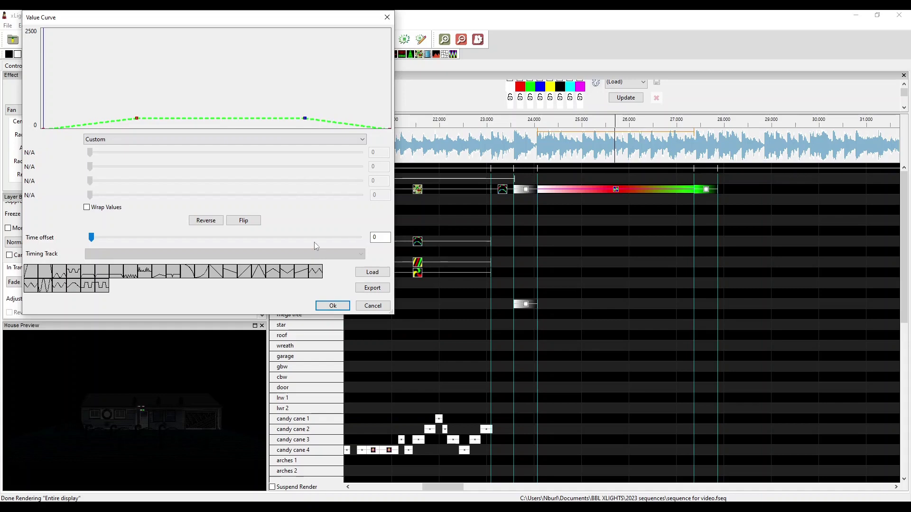
click(332, 306)
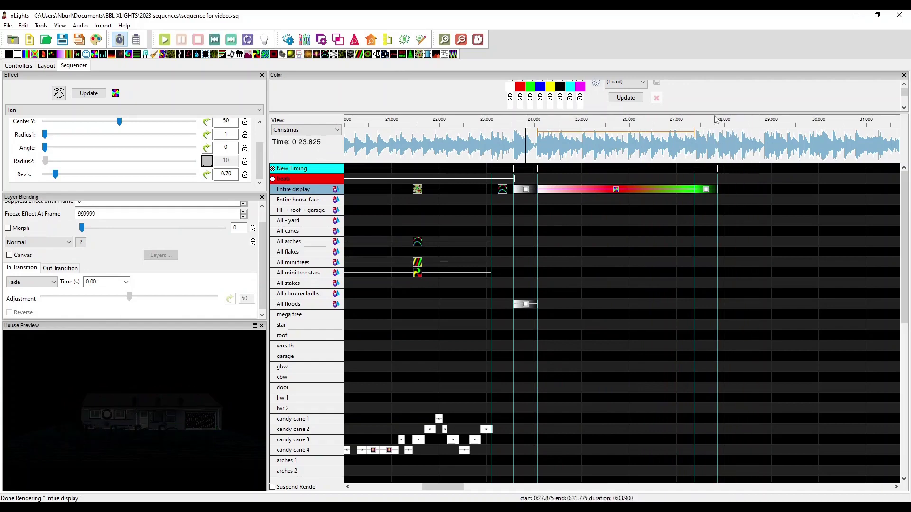
click(706, 189)
key(space)
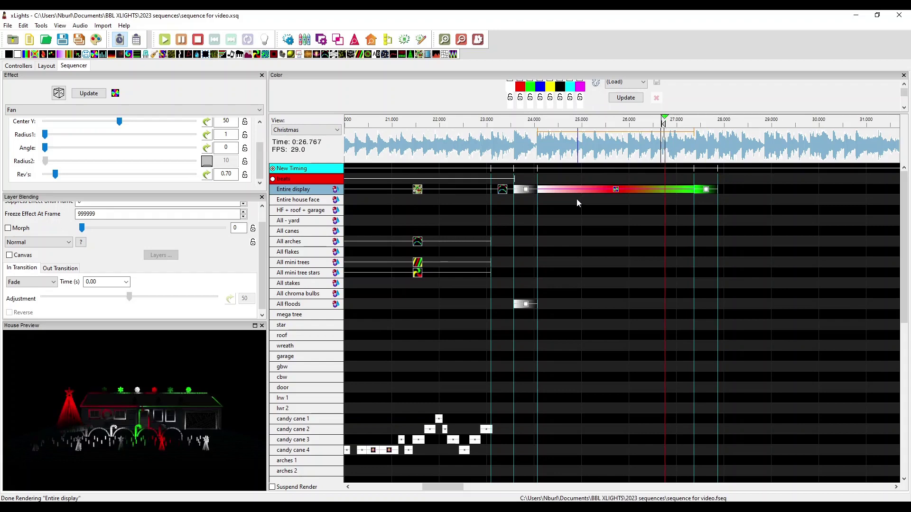
Step: Load a saved palette on the On effect at 27.375 s, keep only white enabled, and play back from 26.500 s
click(664, 189)
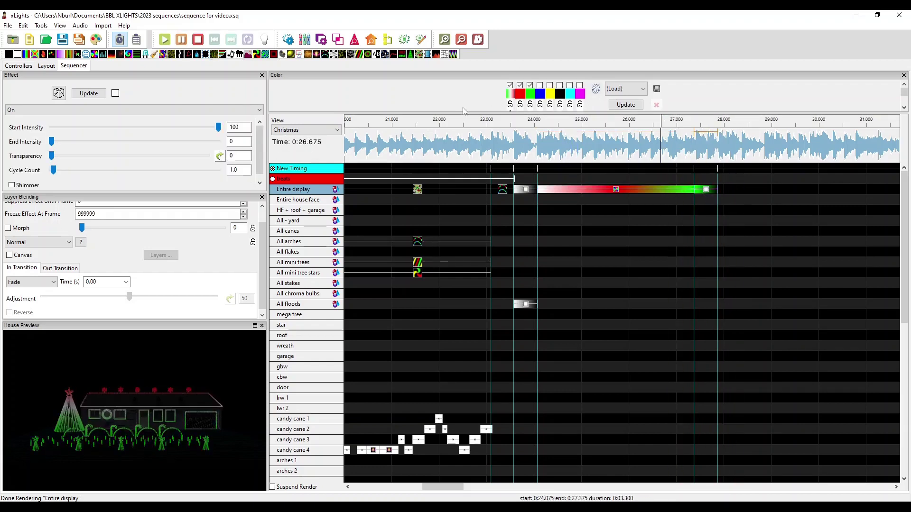
click(626, 89)
click(615, 152)
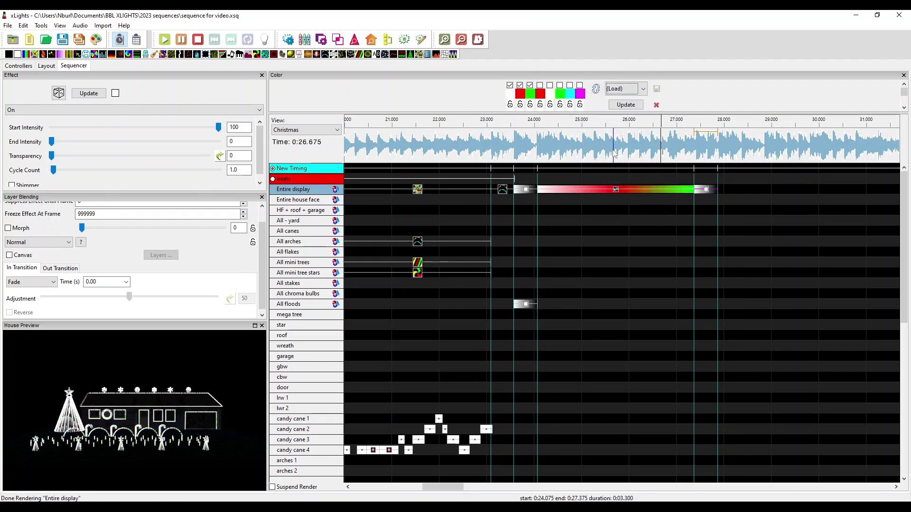
key(space)
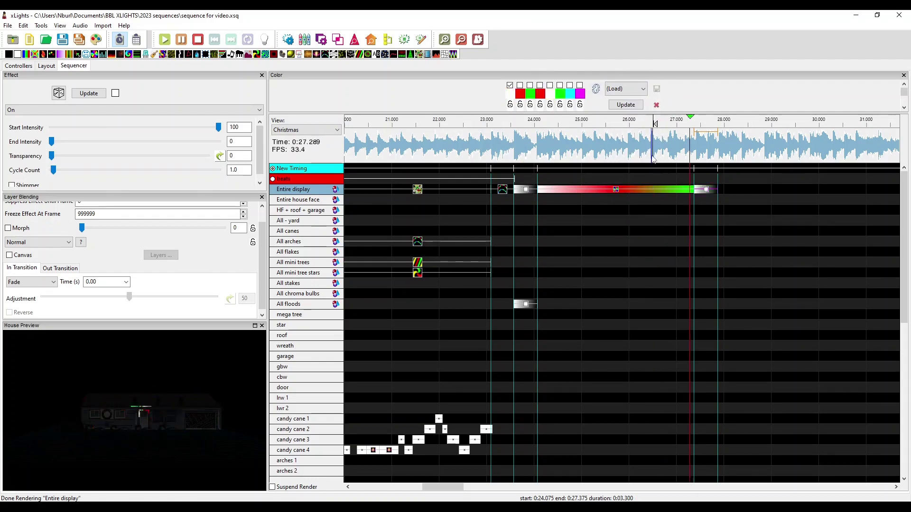
key(space)
Step: Copy the white On effect from Entire display to the All floods row between 27.375 s and 27.875 s
right_click(707, 191)
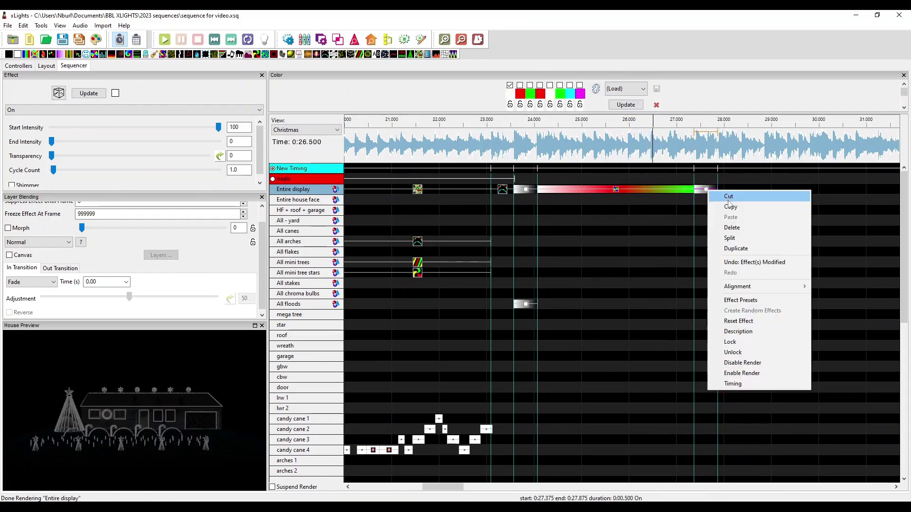
click(726, 203)
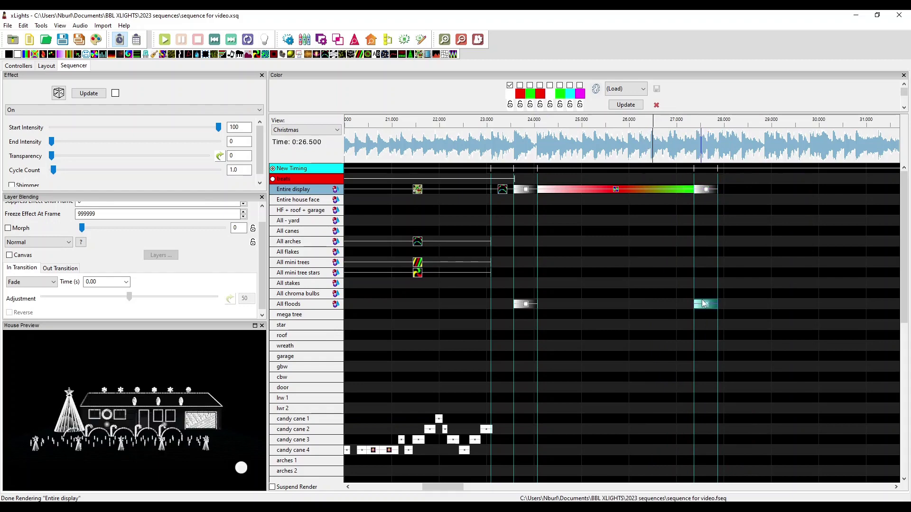
click(704, 304)
Step: Play the music from about 26.8 s and add New Timing marks at about 28.9 s and 29.8 s
scroll(528, 278, right, 5)
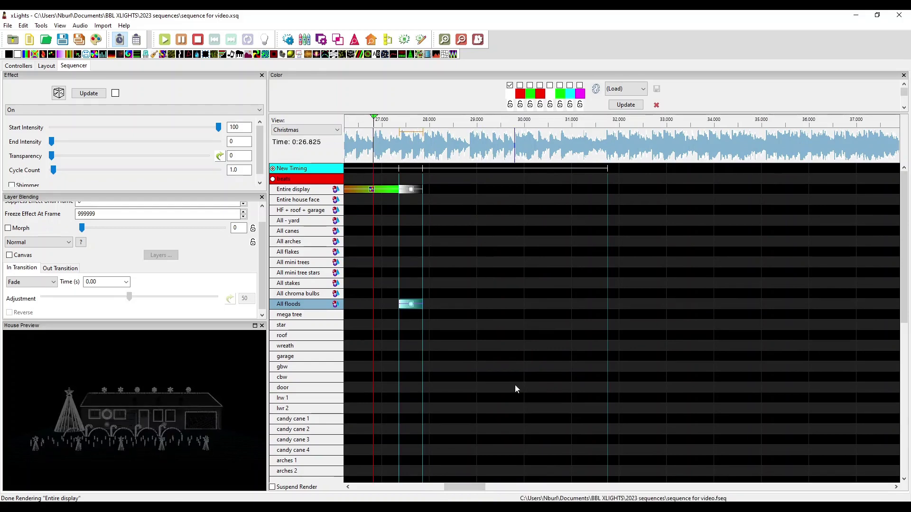
key(space)
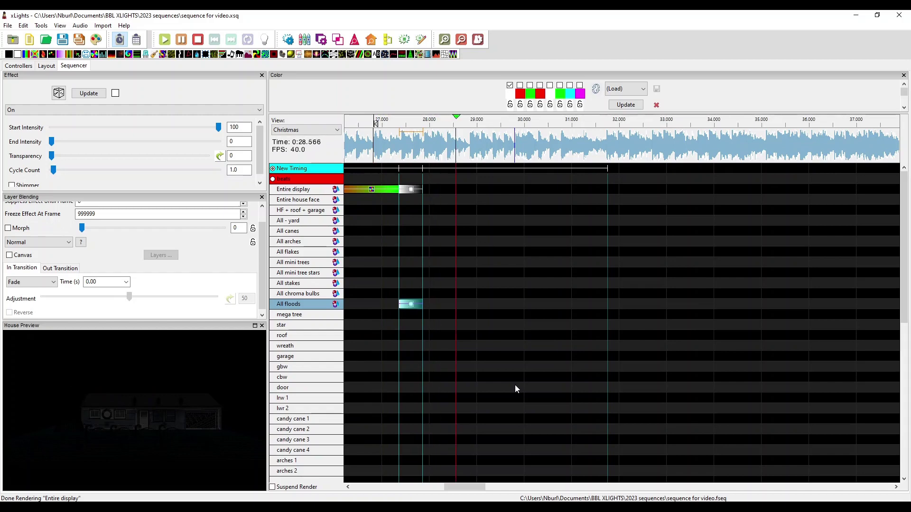
key(t)
key(t)
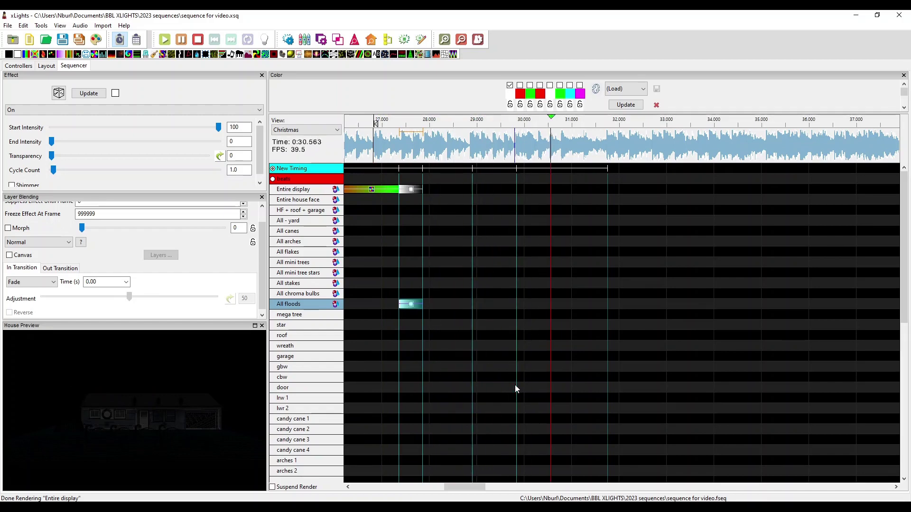
key(space)
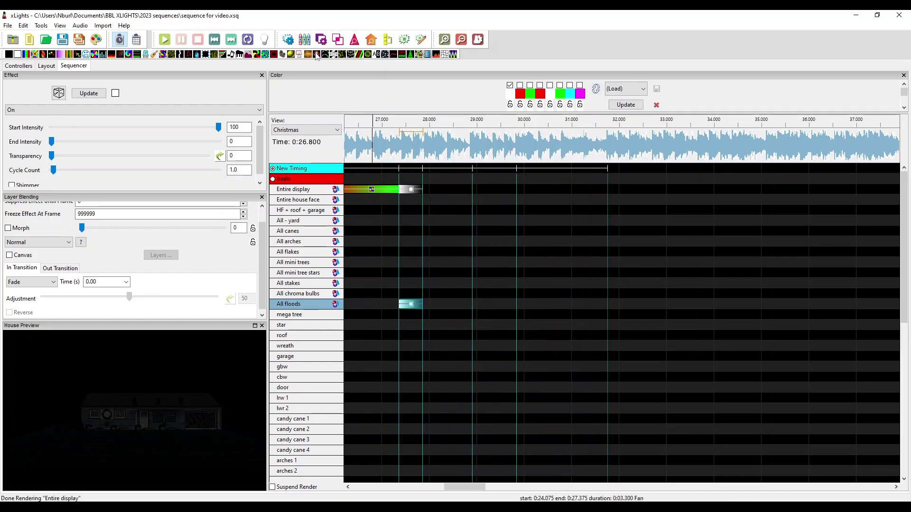
Step: Place Shockwave effects with Radius2 320 on Entire display: red at 27.875 s, green at 28.925 s and white at 29.850 s
drag(317, 56, 449, 194)
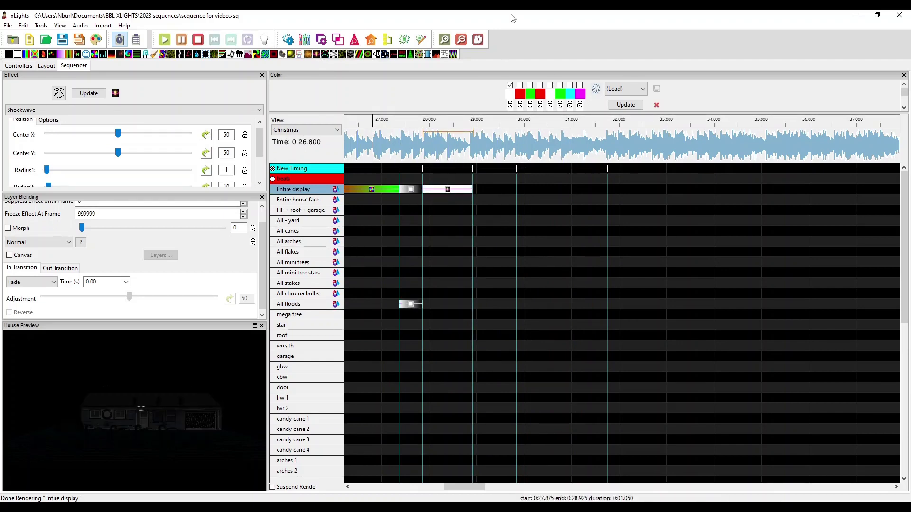
scroll(42, 149, down, 2)
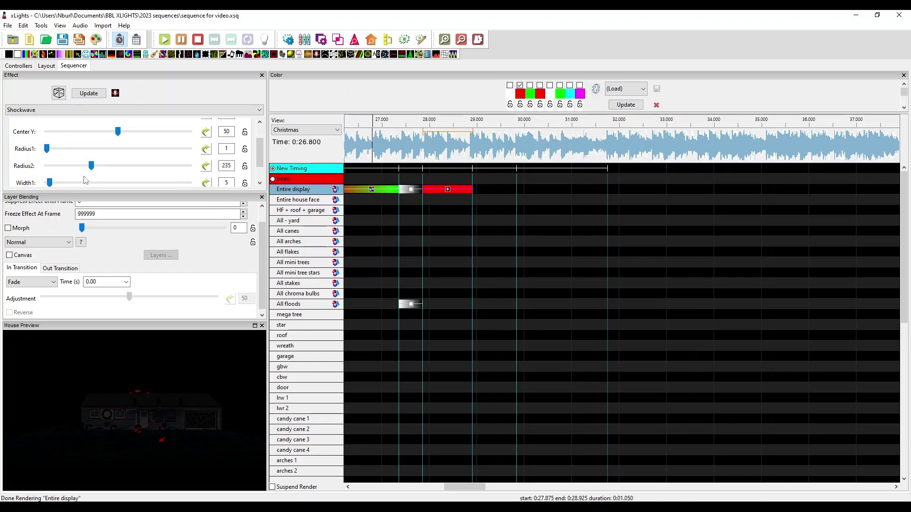
scroll(42, 180, down, 3)
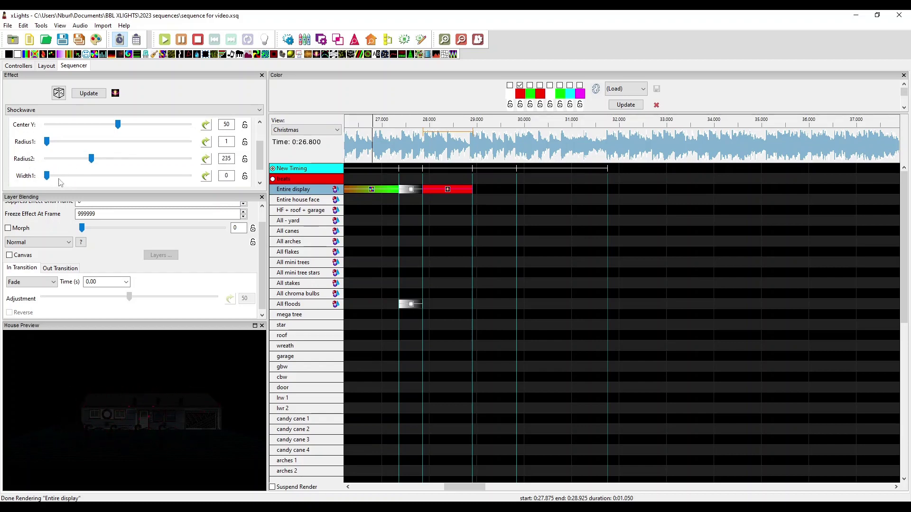
key(ctrl+v)
Step: Play back the three Shockwave effects from 27.550 s and again from 28.700 s
click(390, 138)
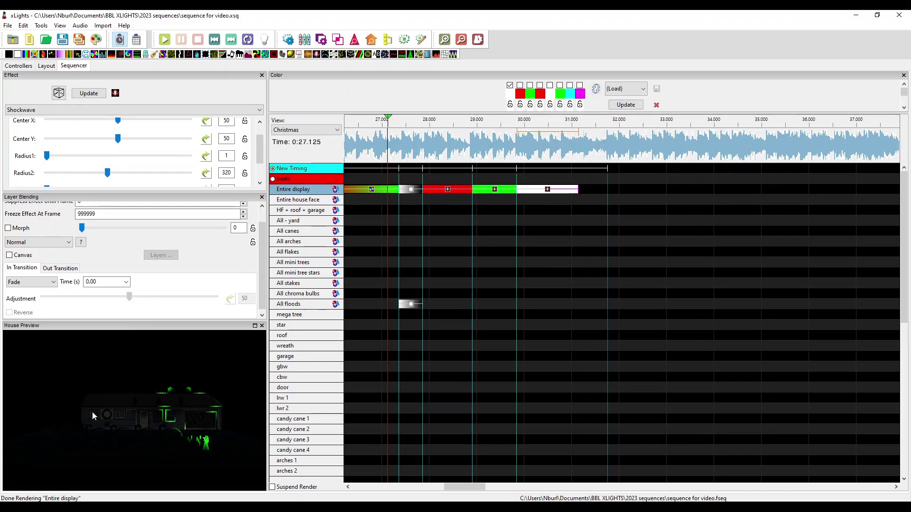
click(409, 150)
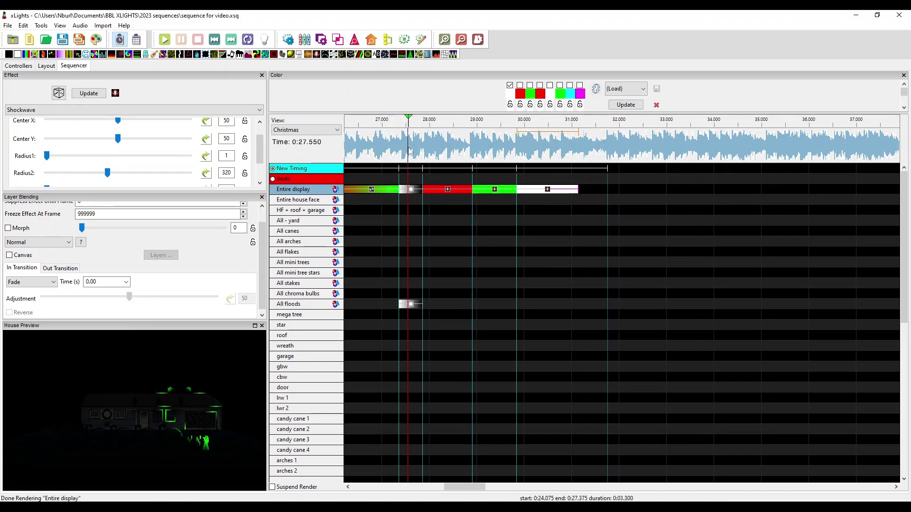
key(space)
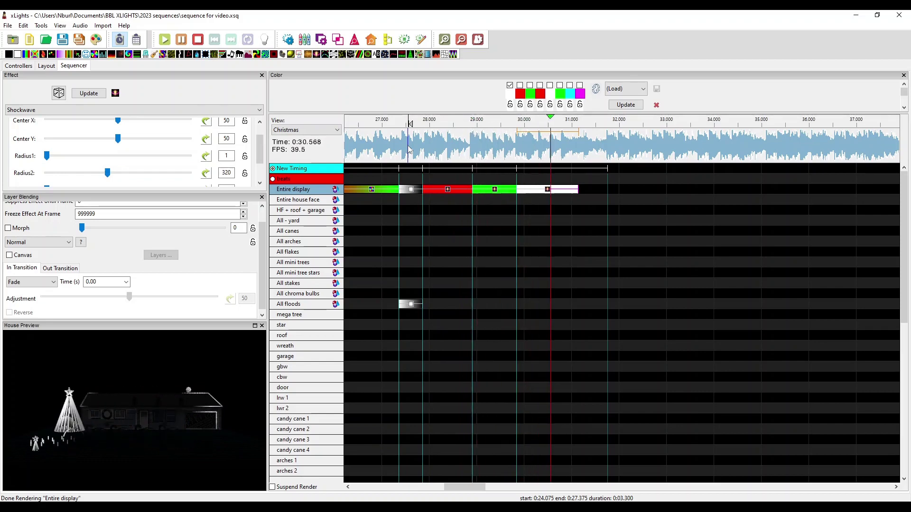
key(space)
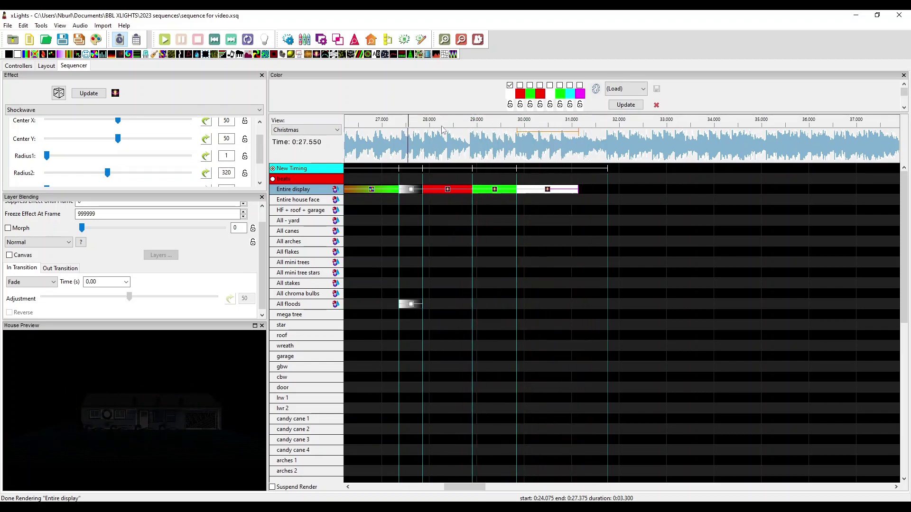
click(464, 158)
key(space)
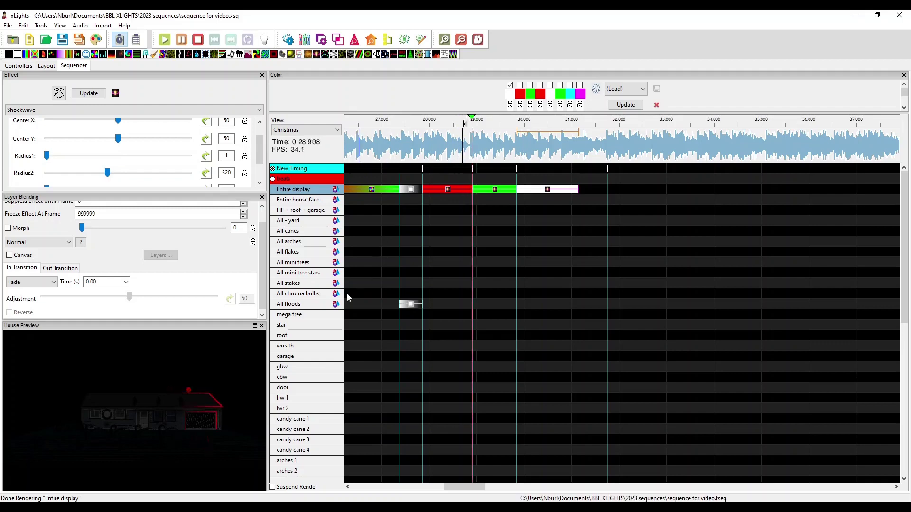
key(space)
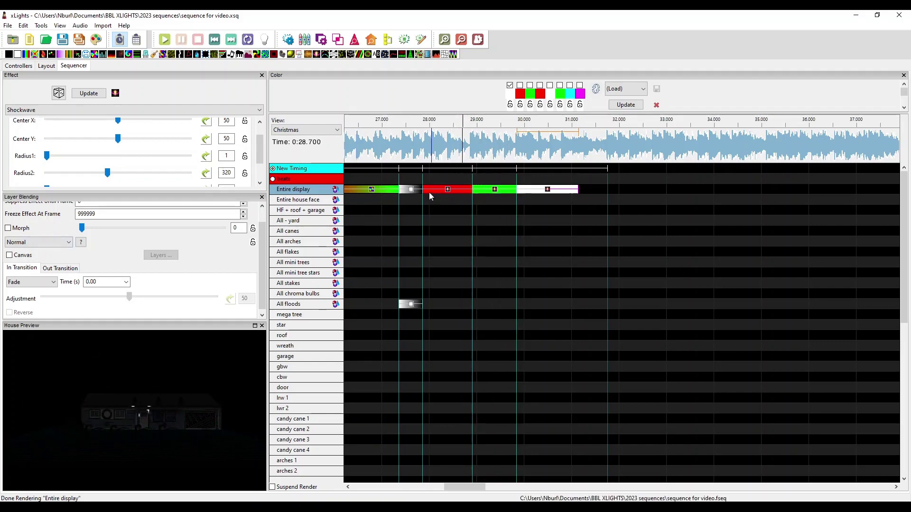
Step: Give the red Shockwave on Entire display a Fade out transition of 0.25 s
click(447, 192)
click(60, 268)
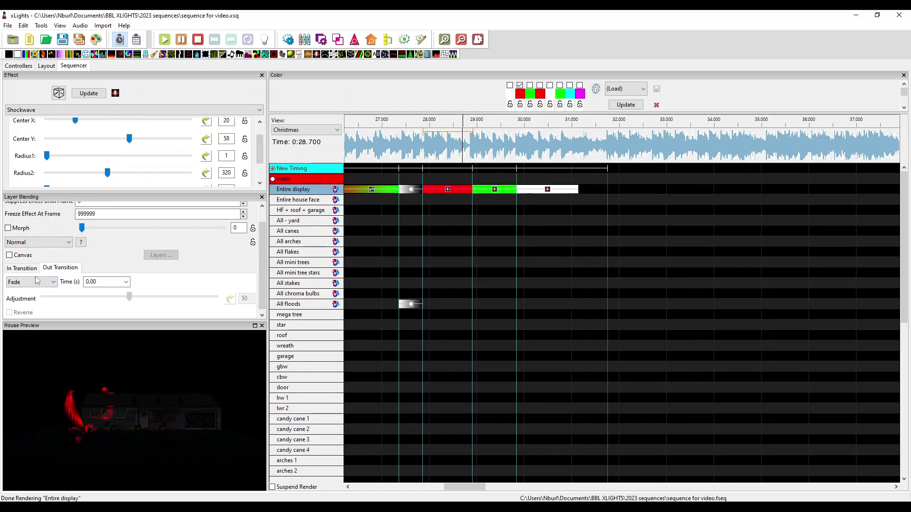
click(126, 281)
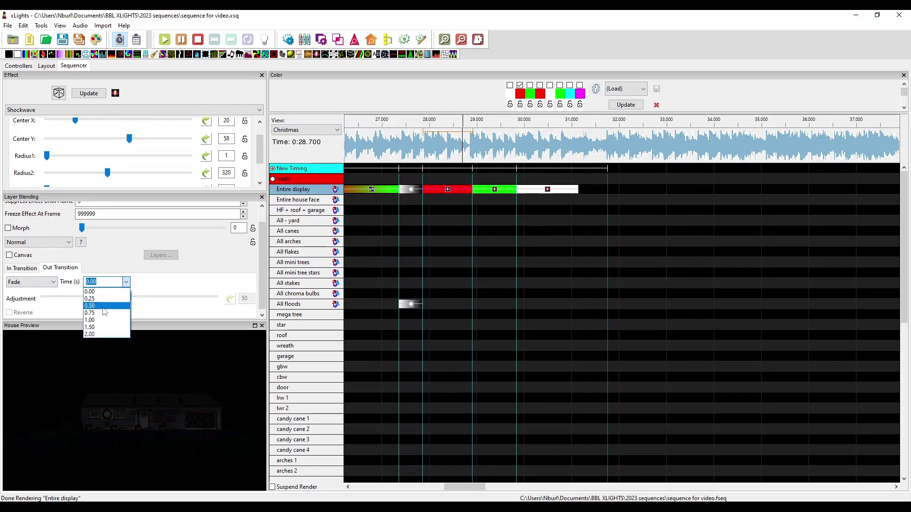
click(114, 306)
click(126, 282)
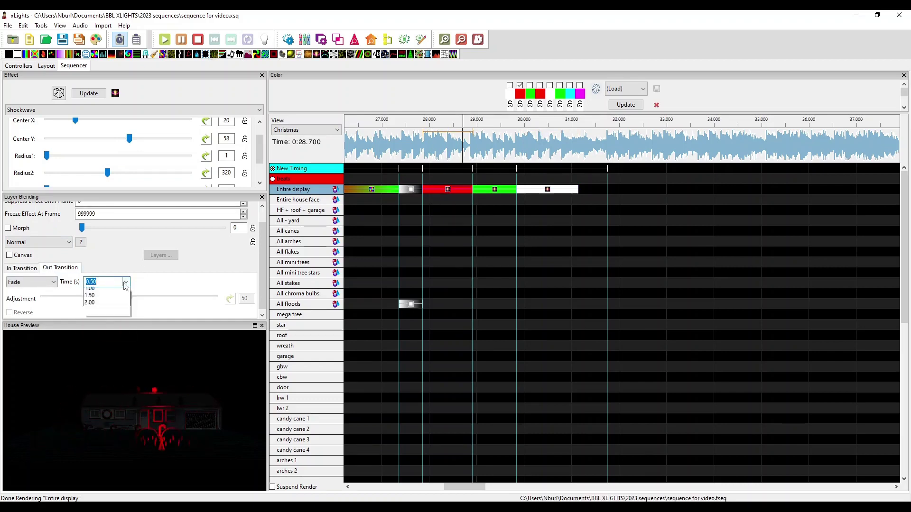
click(111, 298)
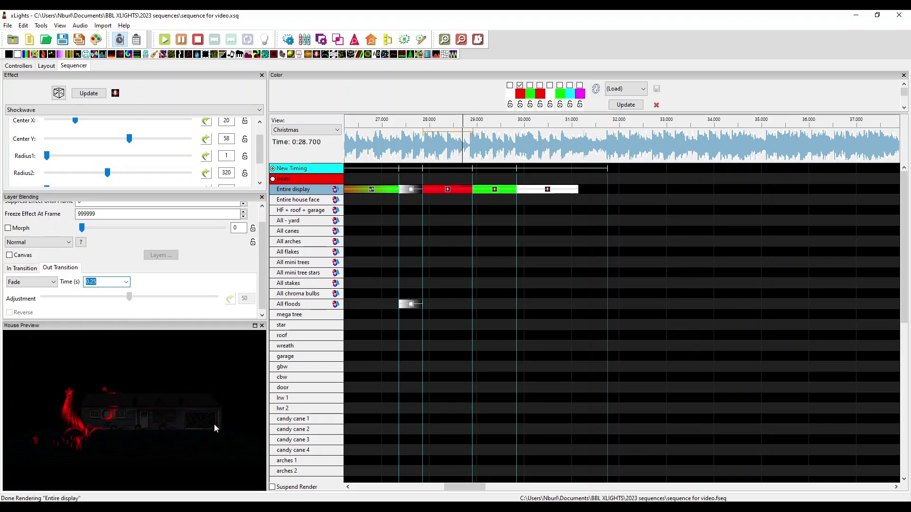
Step: Give the green Shockwave on Entire display a 0.25 s Fade out transition and play back from about 26.8 s
click(496, 190)
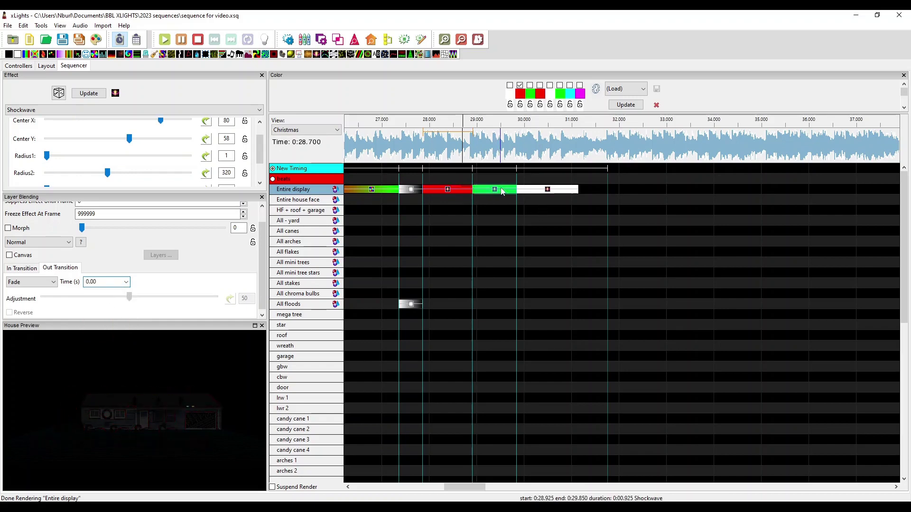
click(126, 282)
click(111, 298)
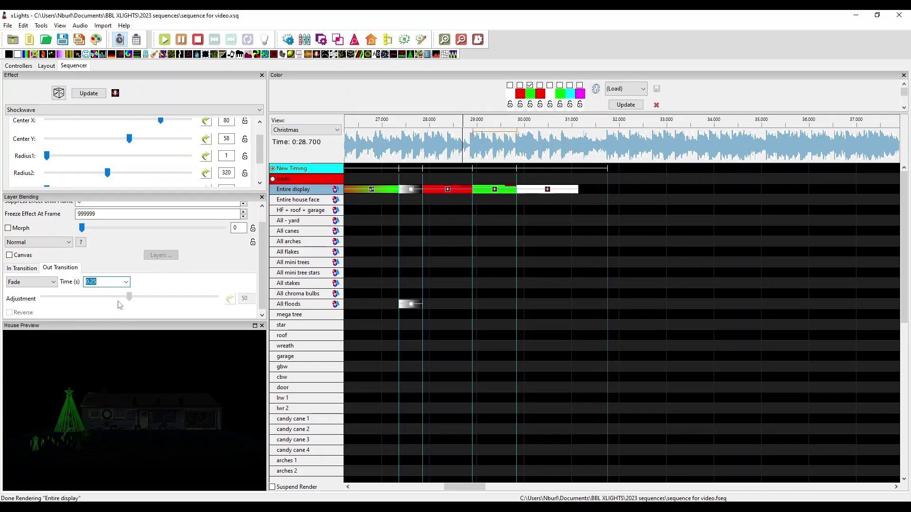
click(372, 154)
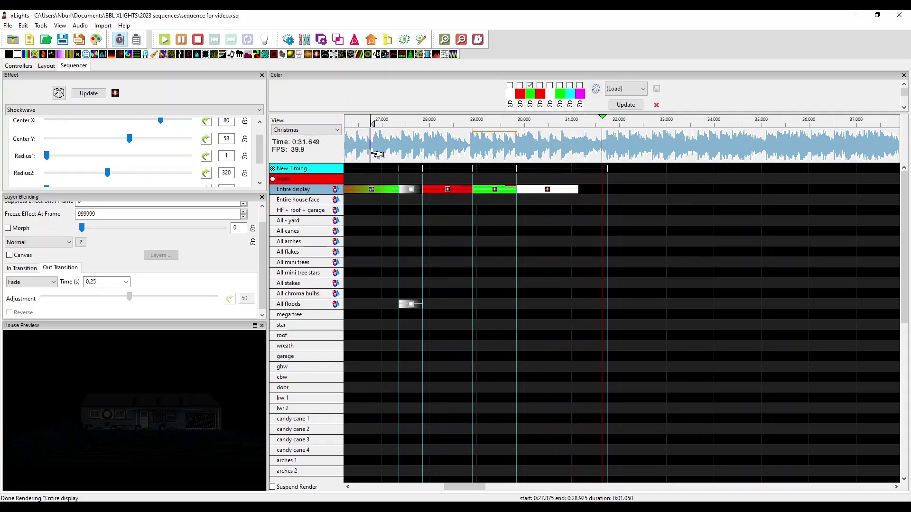
key(space)
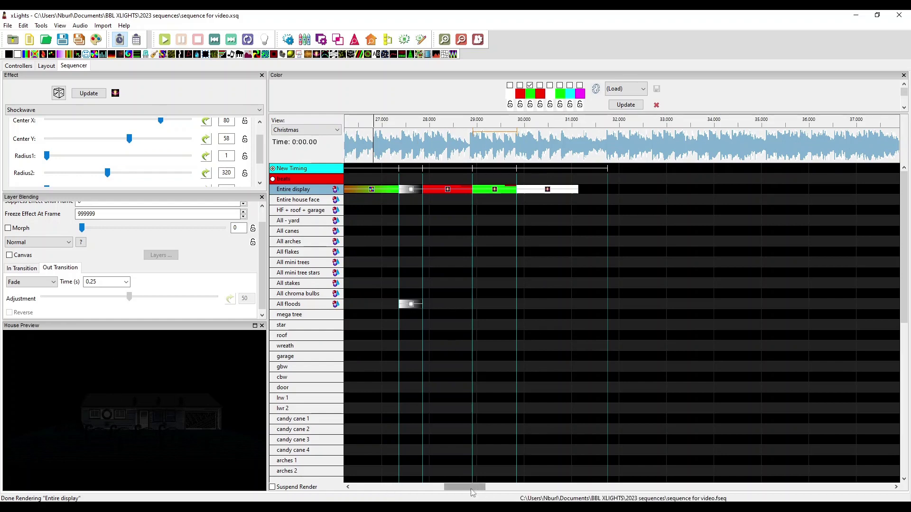
Step: Review the sequence timeline as a whole and play the music from 31.525 s
mouse_move(469, 485)
mouse_down()
mouse_move(477, 486)
mouse_move(450, 479)
mouse_move(488, 480)
mouse_move(476, 479)
mouse_up()
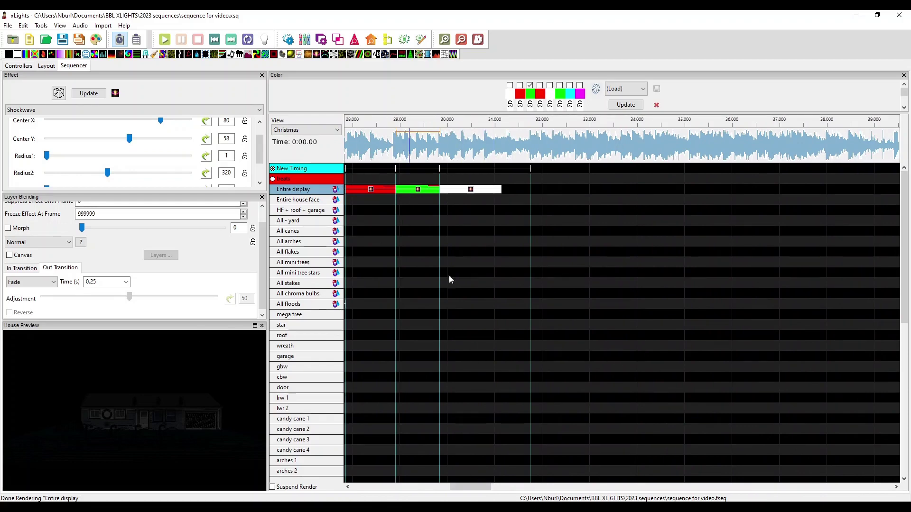
scroll(551, 374, down, 5)
scroll(551, 361, up, 3)
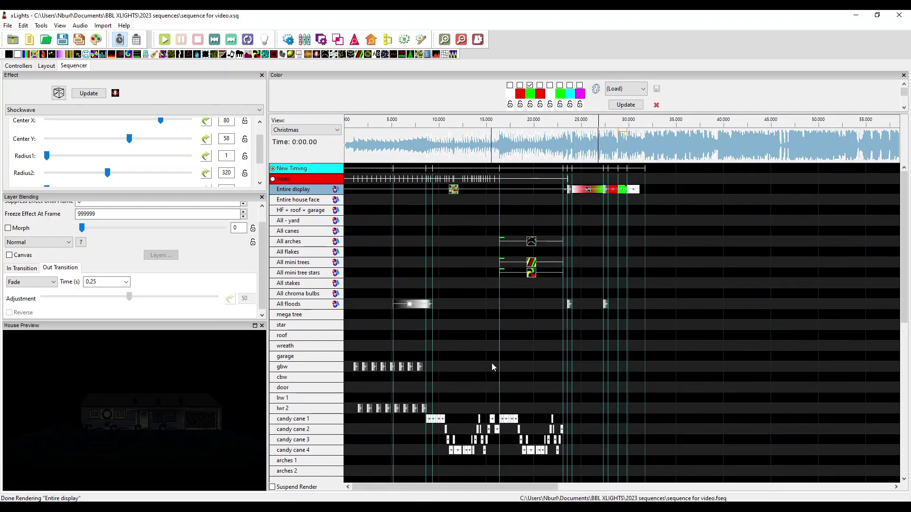
scroll(644, 376, up, 3)
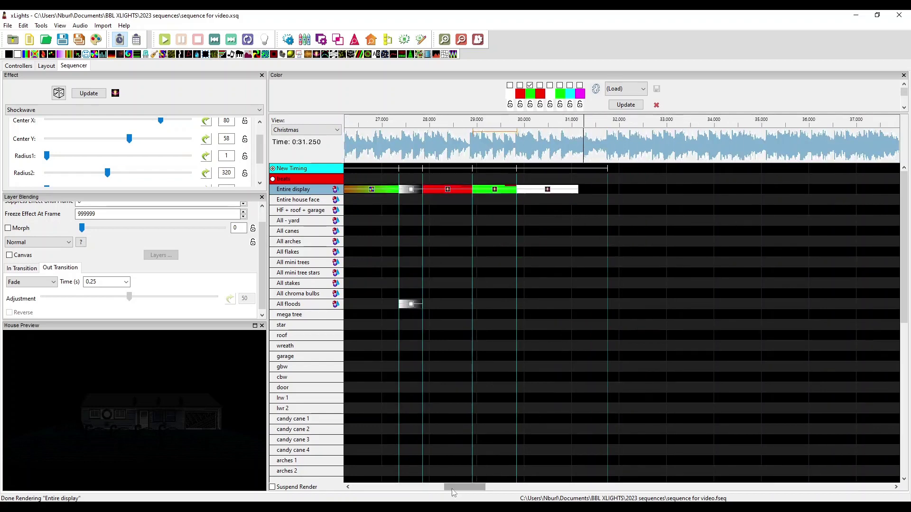
drag(453, 490, 467, 487)
click(411, 144)
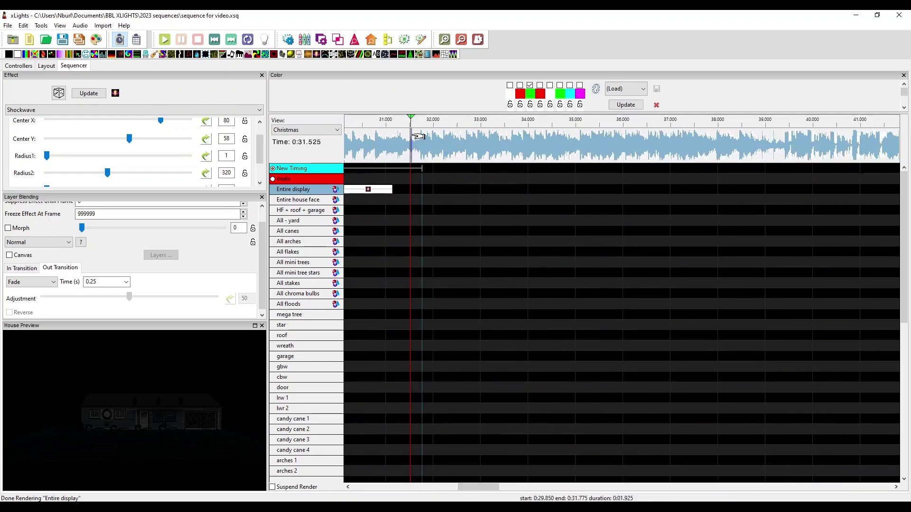
key(space)
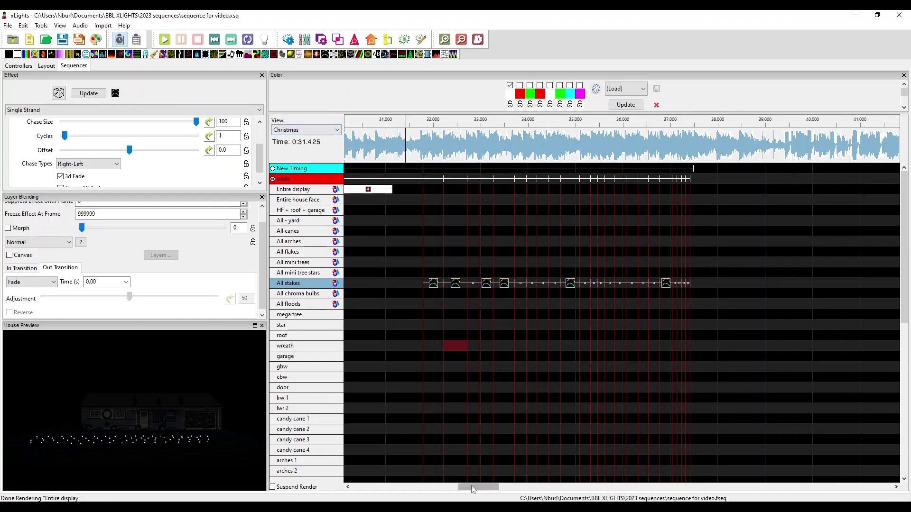
Step: Place a Shockwave effect on the All mini trees row between 31.800 s and 32.225 s
drag(472, 489, 456, 471)
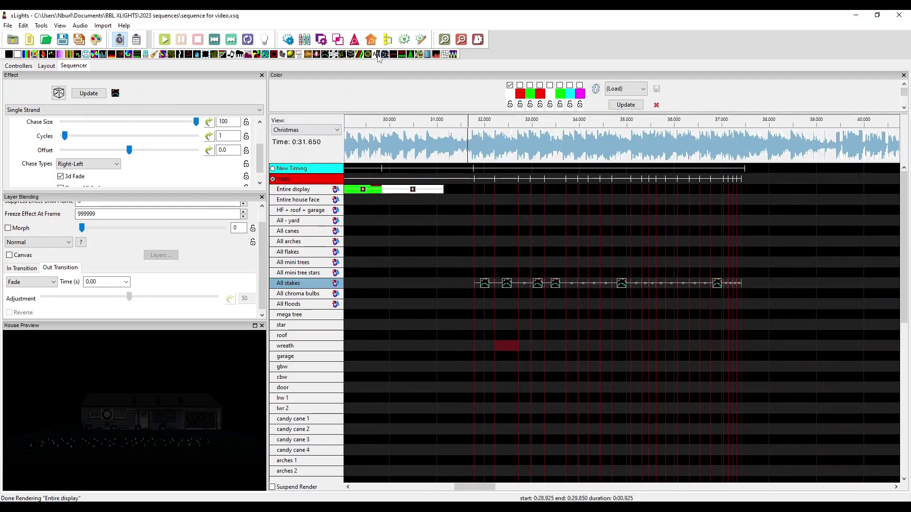
drag(317, 54, 551, 428)
scroll(503, 479, right, 10)
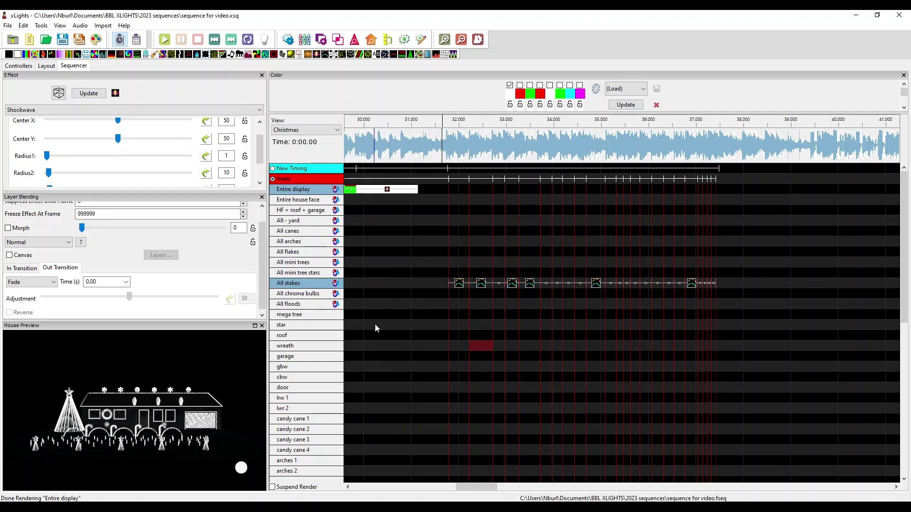
drag(395, 54, 464, 262)
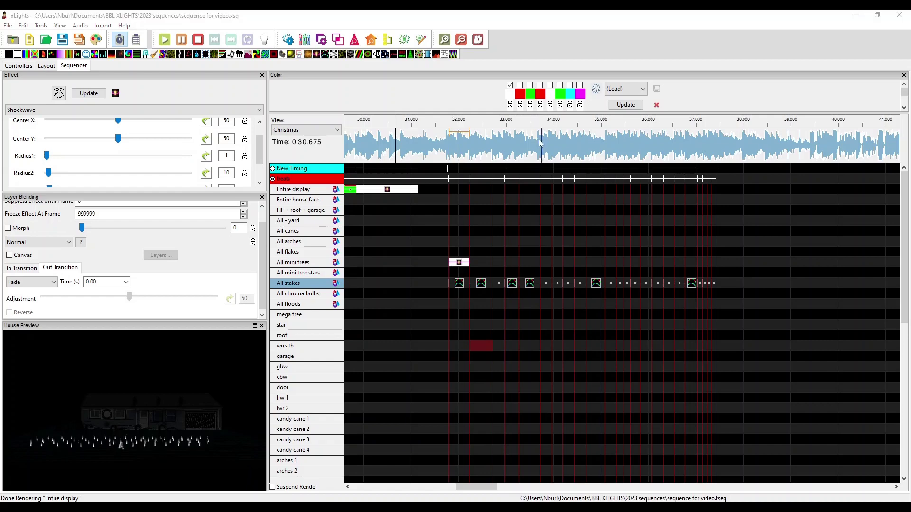
Step: Render the All mini trees Shockwave in green with the Per Model Default render style and play it back from 31.525 s
key(l)
click(661, 179)
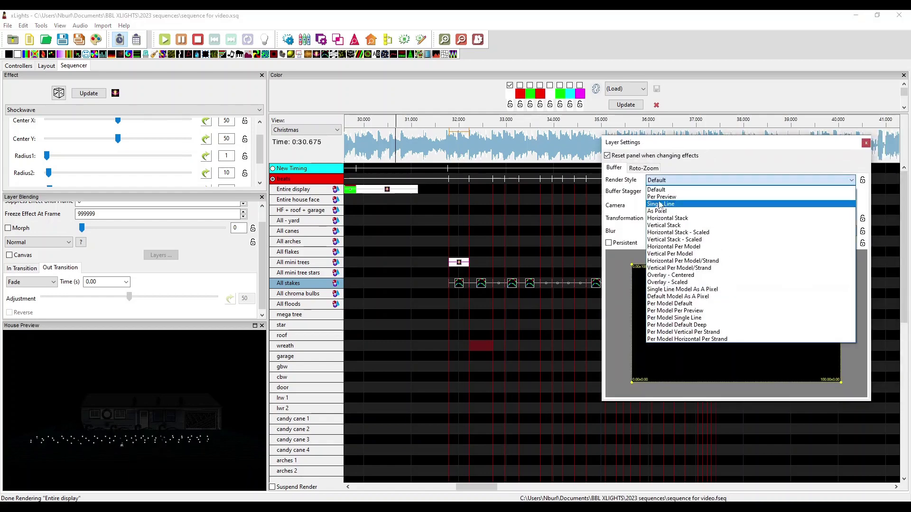
click(657, 304)
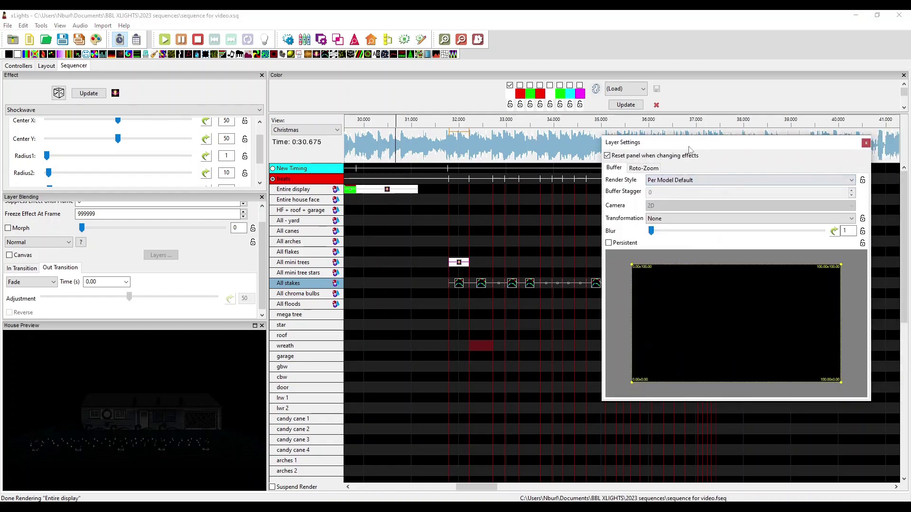
key(l)
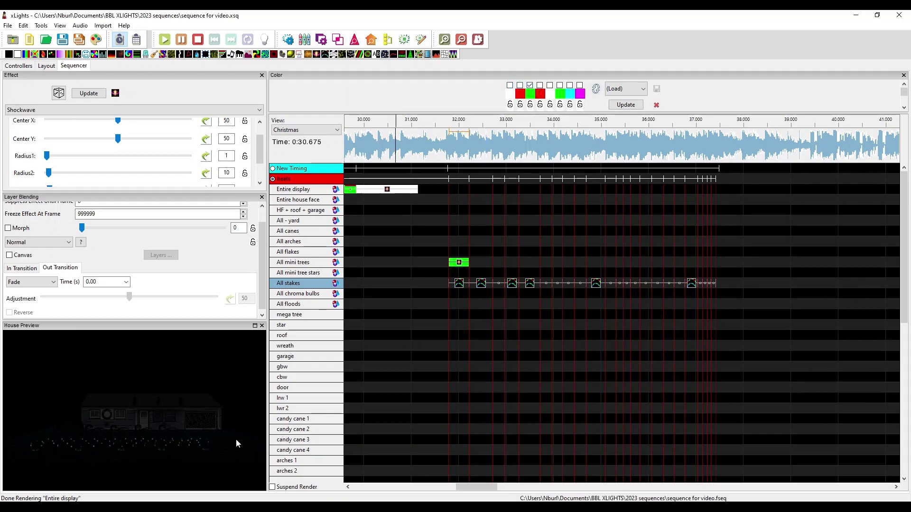
click(436, 147)
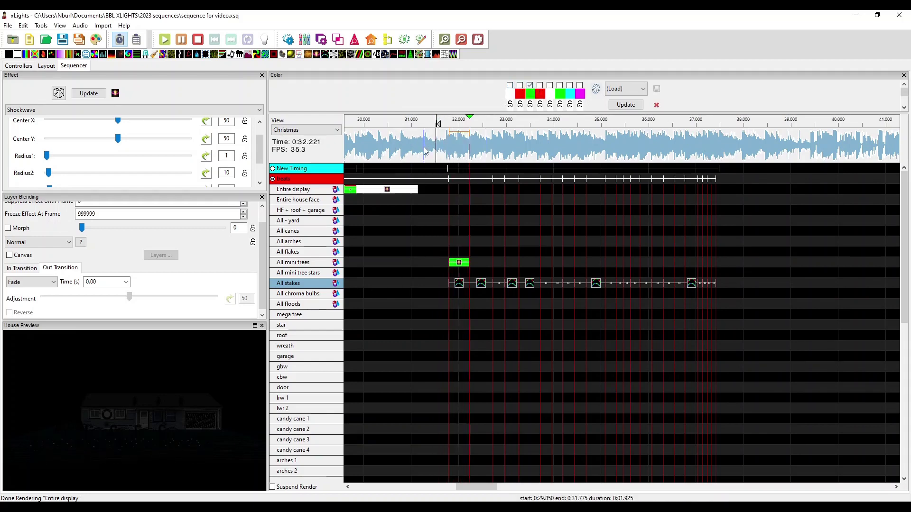
Step: Copy the green Shockwave from All mini trees to the All mini tree stars row at 31.800 s
click(461, 264)
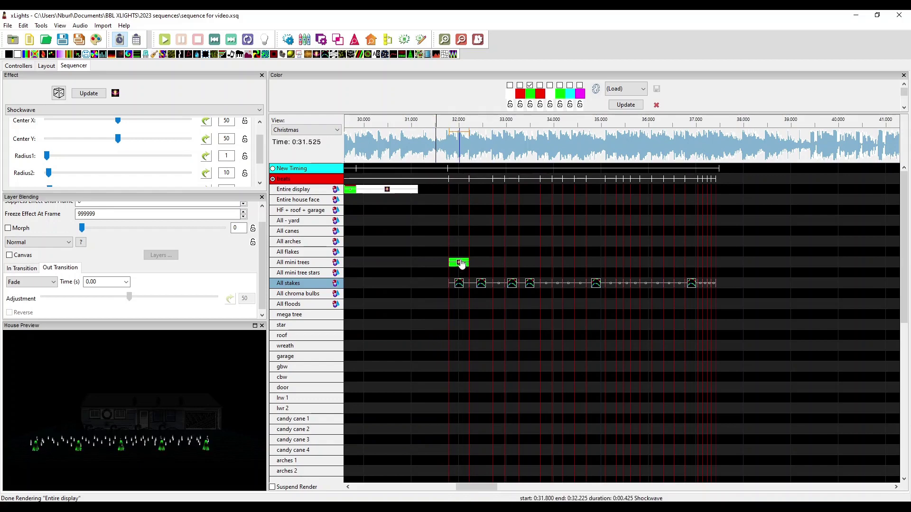
click(461, 255)
click(460, 257)
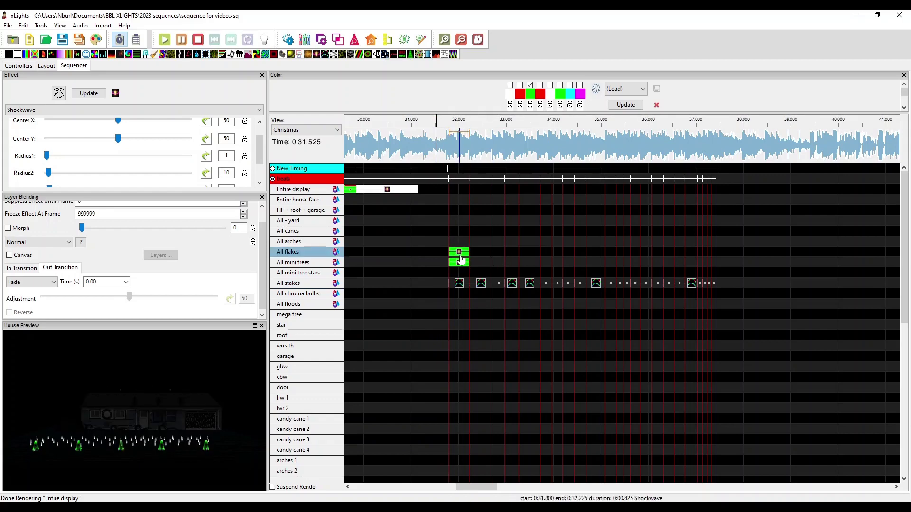
drag(460, 260, 460, 282)
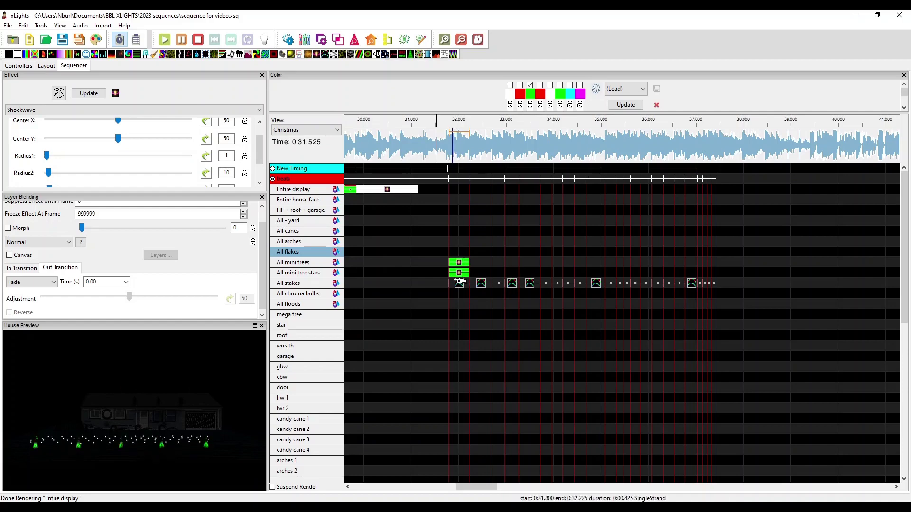
Step: Load a saved palette containing yellow on the All mini tree stars Shockwave and keep only yellow enabled
click(619, 88)
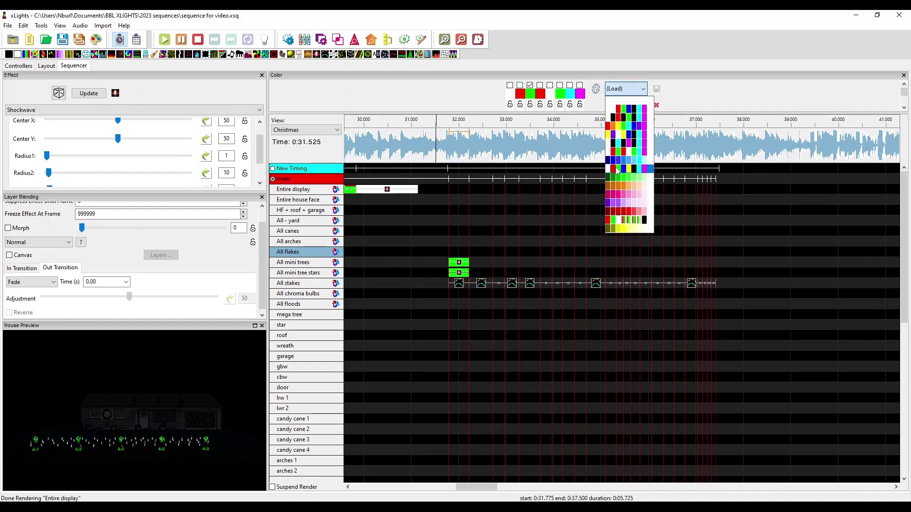
click(618, 176)
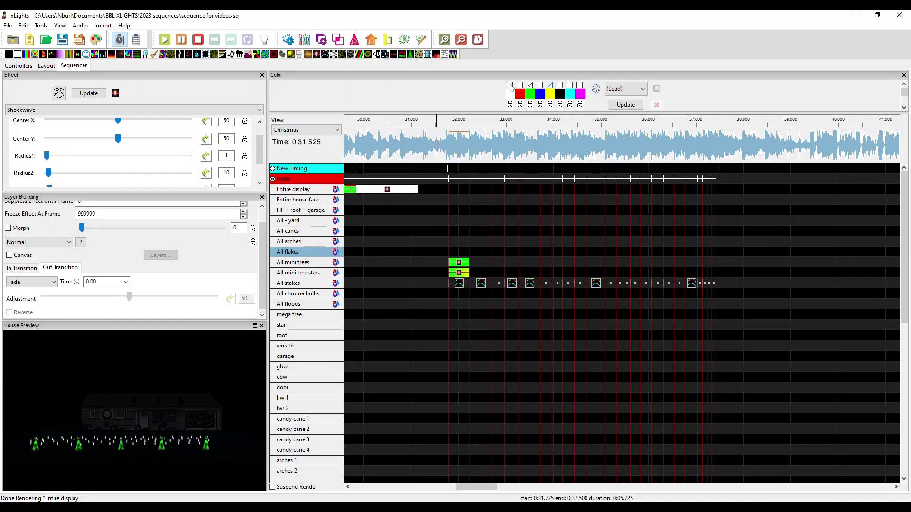
click(530, 86)
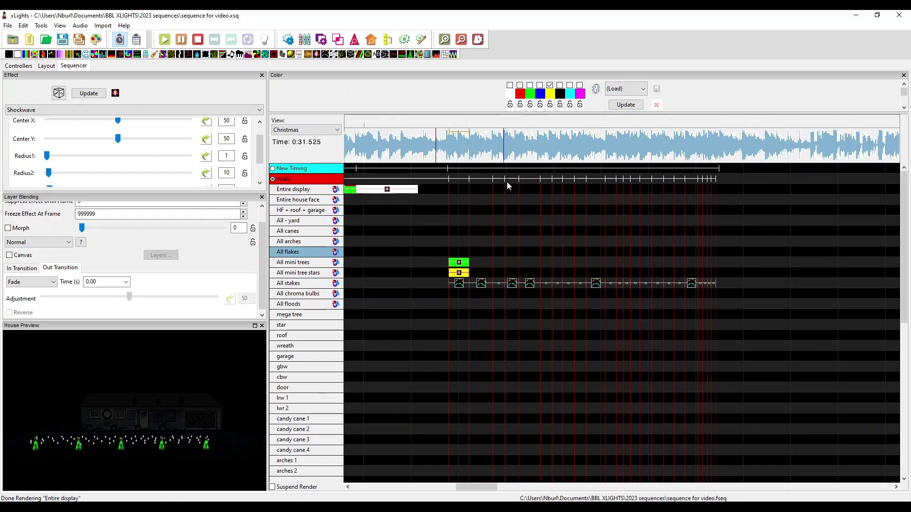
Step: Play back the new Shockwaves from 31.350 s and set Radius2 of the All mini tree stars Shockwave to 18
click(430, 152)
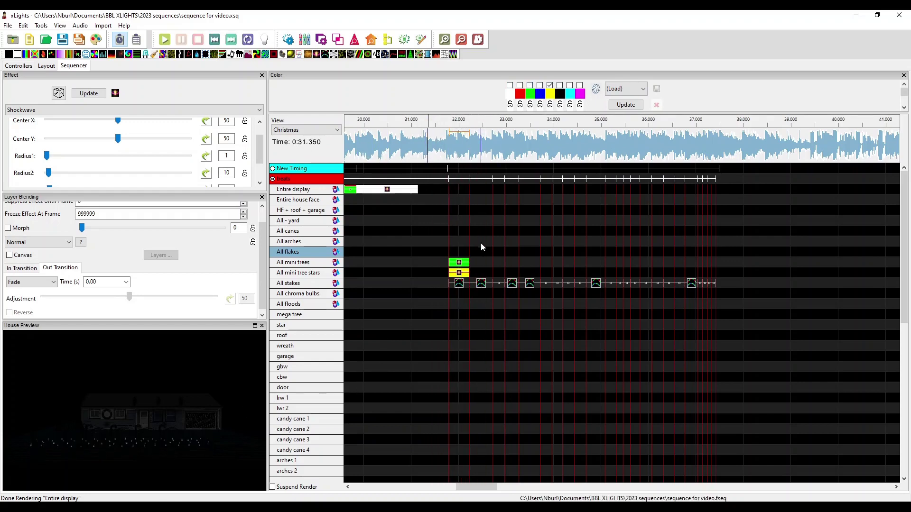
click(459, 272)
scroll(33, 167, down, 1)
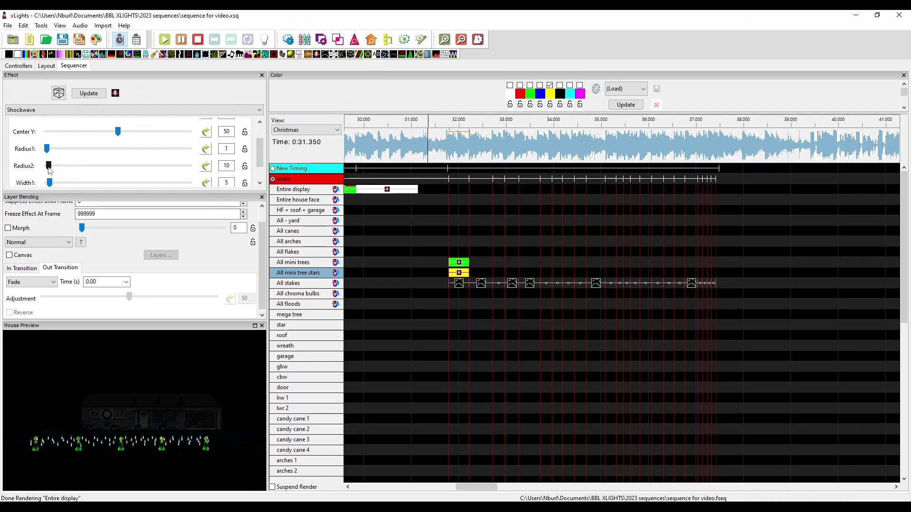
key(Up)
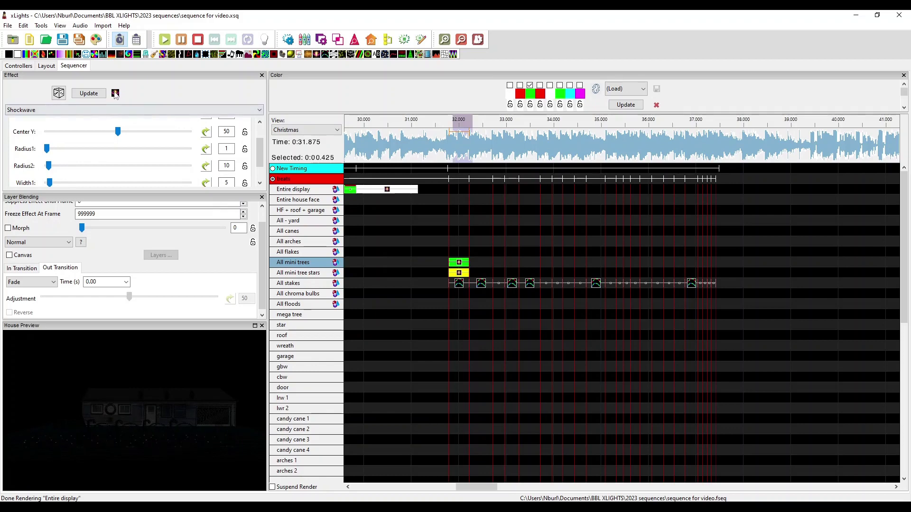
Step: Fill the remaining beats of the All mini trees and All mini tree stars rows with their Shockwaves, and play back from 29.725 s
drag(116, 94, 481, 262)
drag(116, 93, 500, 266)
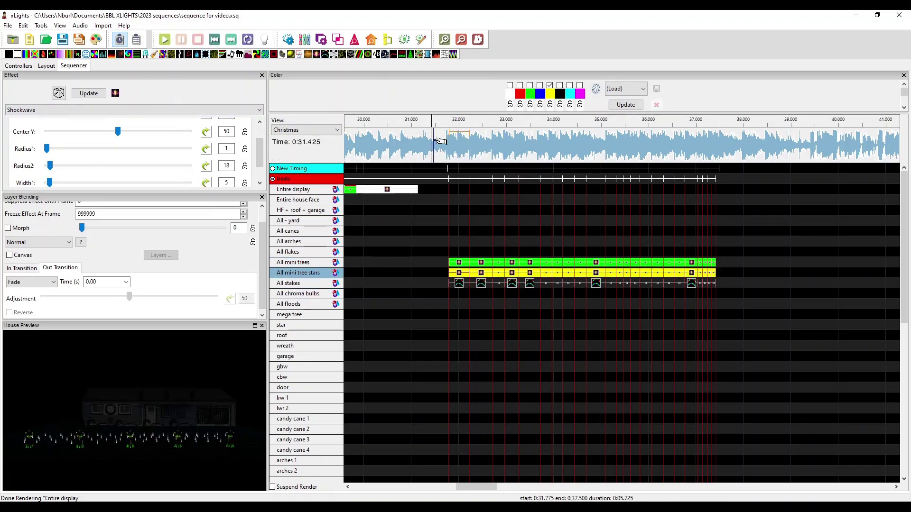
click(351, 145)
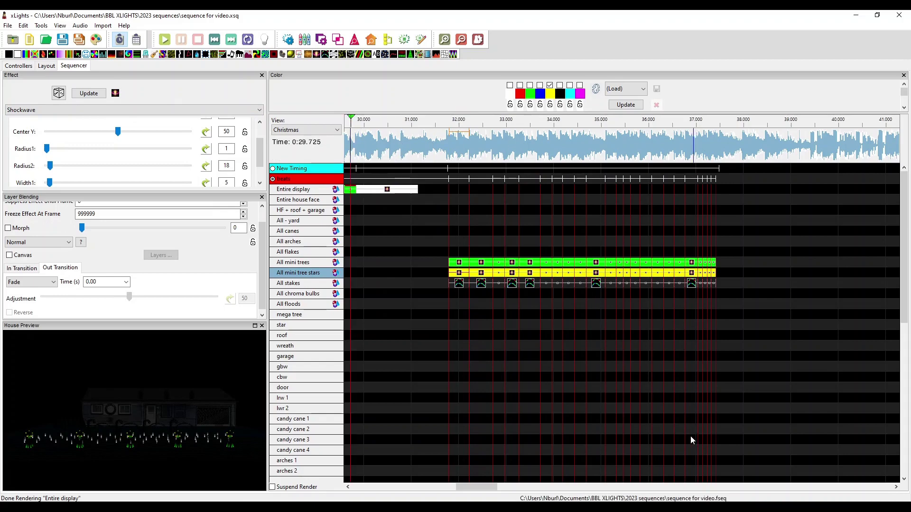
key(space)
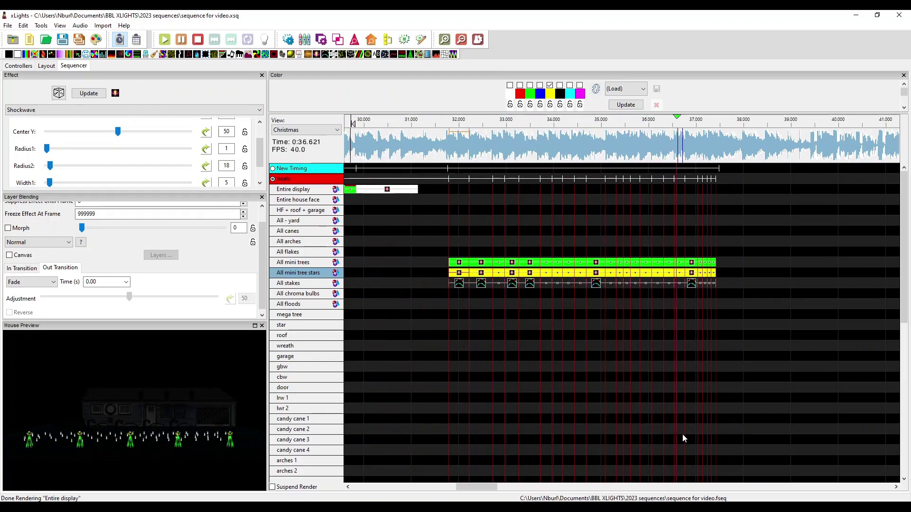
key(space)
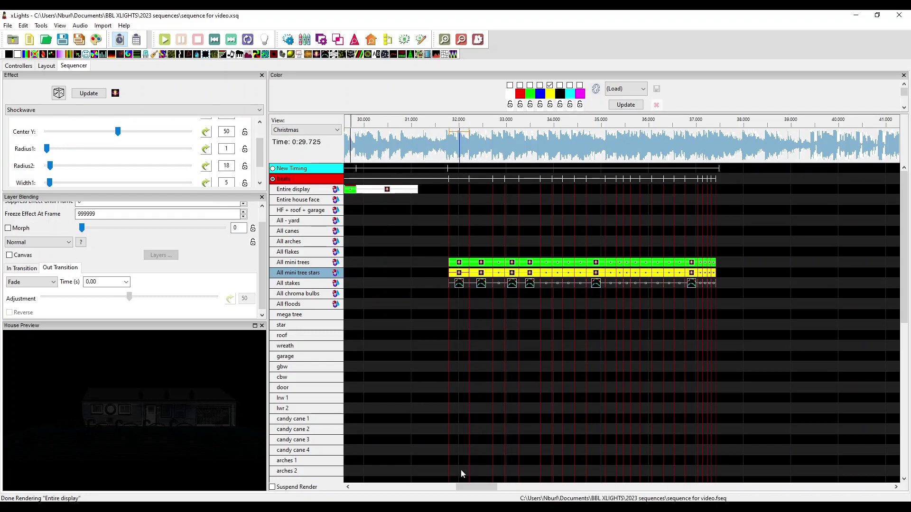
Step: Play back the earlier candy cane section from about 16.4 s and the mini tree Shockwave section from about 31.7 s to compare them
drag(476, 487, 429, 487)
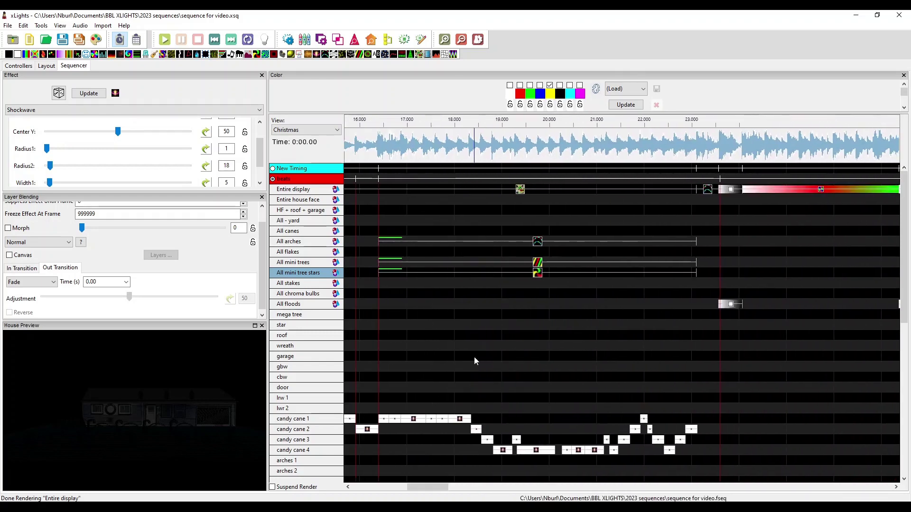
click(378, 142)
key(space)
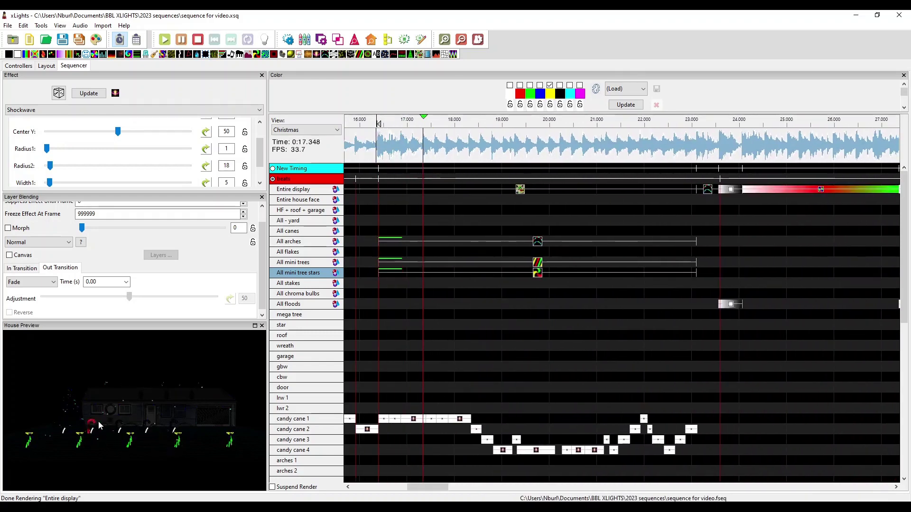
key(space)
drag(428, 486, 482, 487)
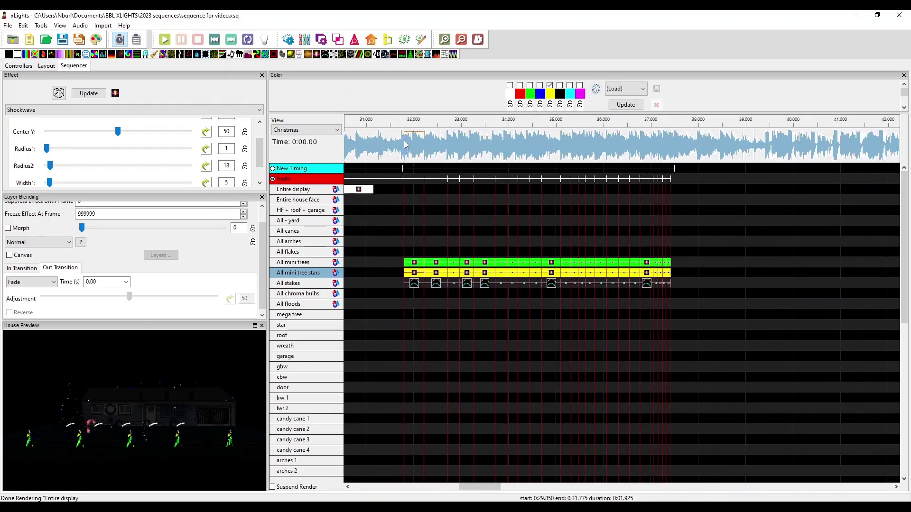
key(space)
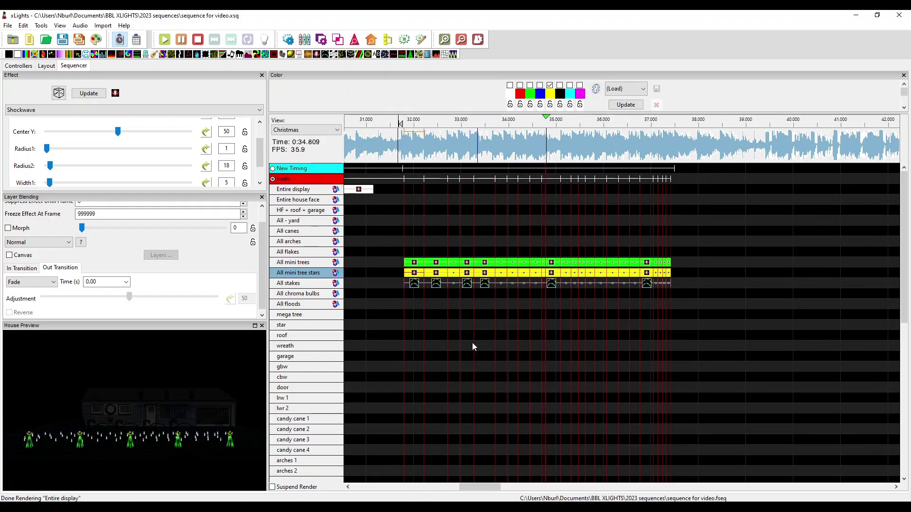
key(space)
Step: Copy the candy cane 1 to candy cane 4 effects starting at about 16.4 s, paste them at 31.8 s from candy cane 1, and play them back
drag(522, 388, 728, 451)
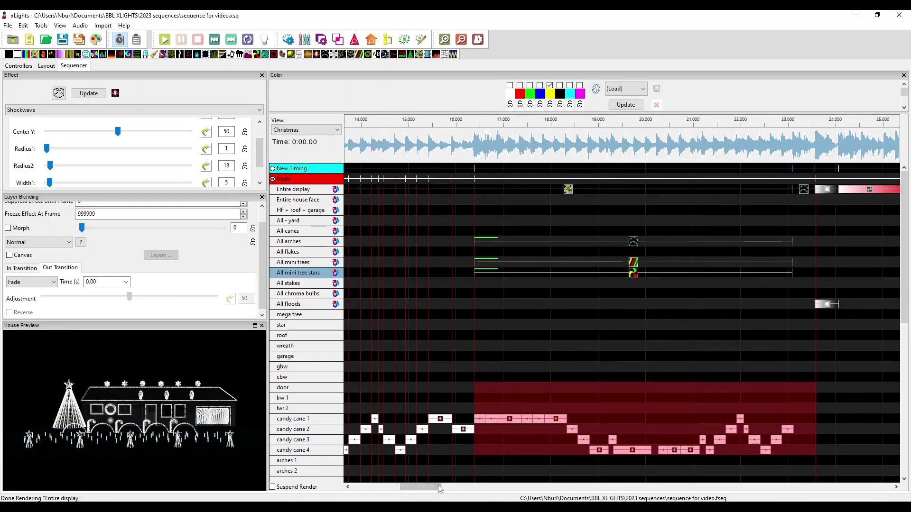
drag(438, 487, 497, 493)
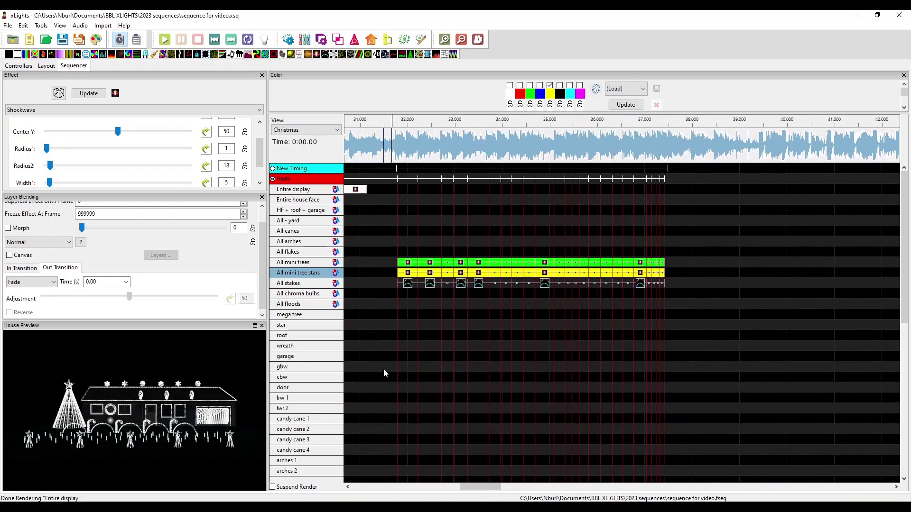
click(406, 419)
key(ctrl+v)
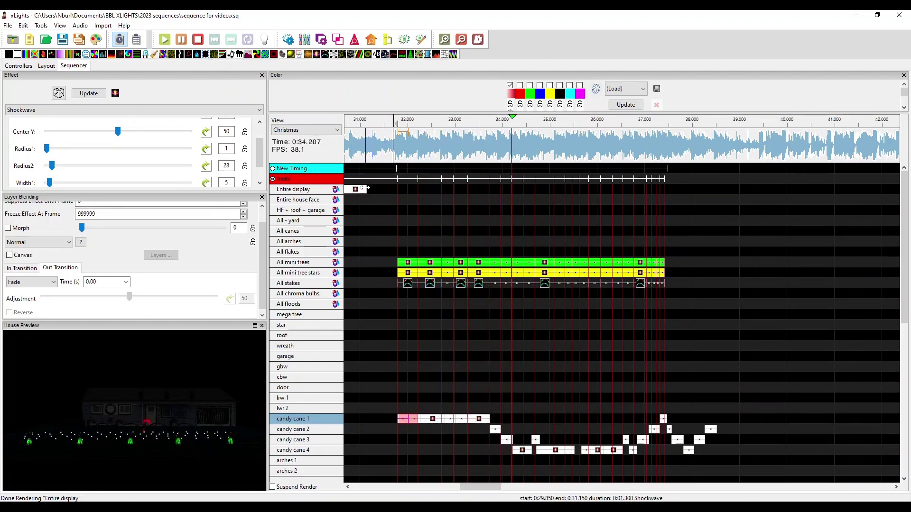
key(space)
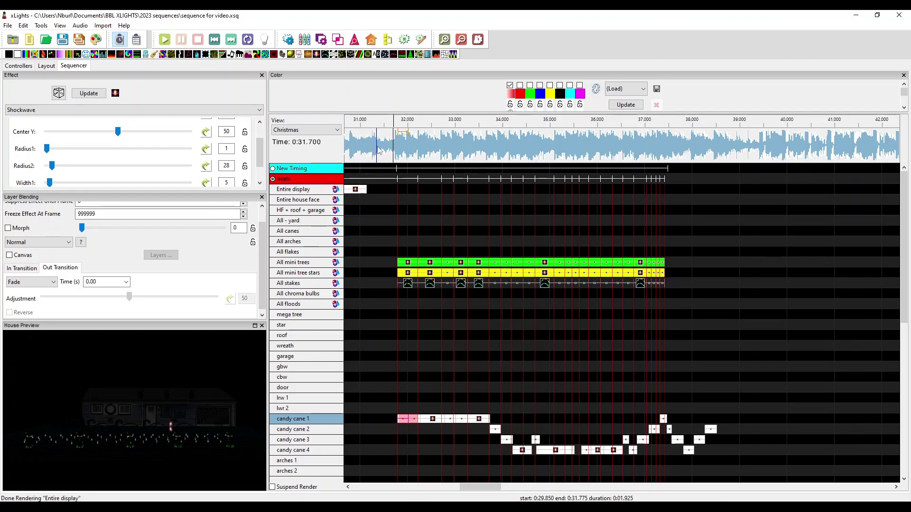
key(space)
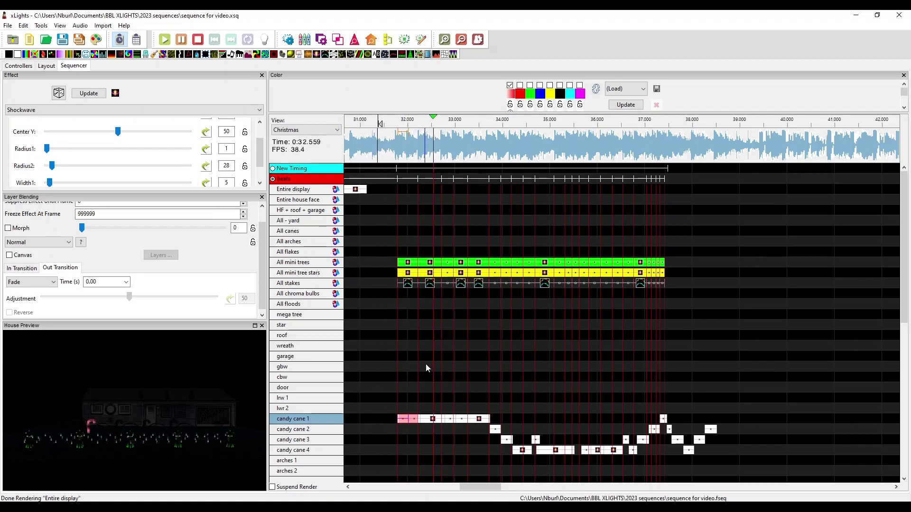
key(space)
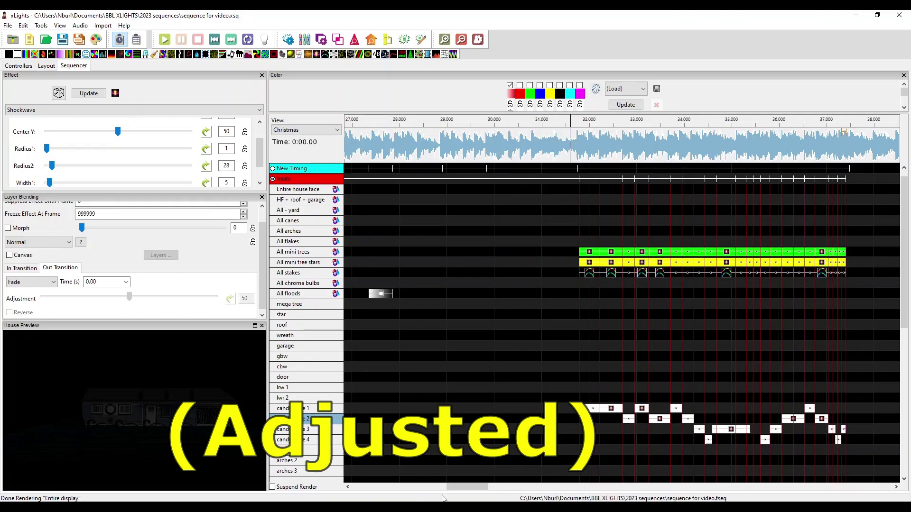
Step: Play back the adjusted candy cane effects from just before the first beat mark near 31.8 s
mouse_move(467, 487)
mouse_down()
mouse_move(499, 487)
mouse_move(482, 487)
mouse_up()
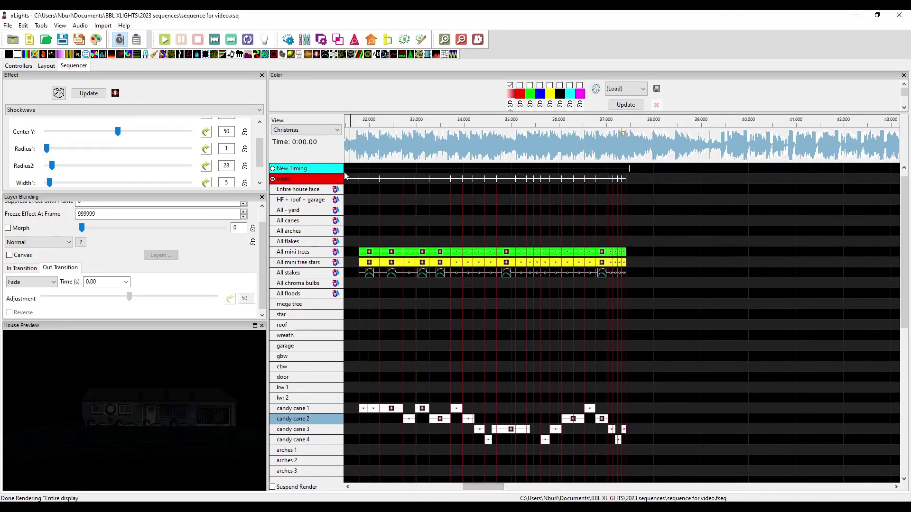
key(space)
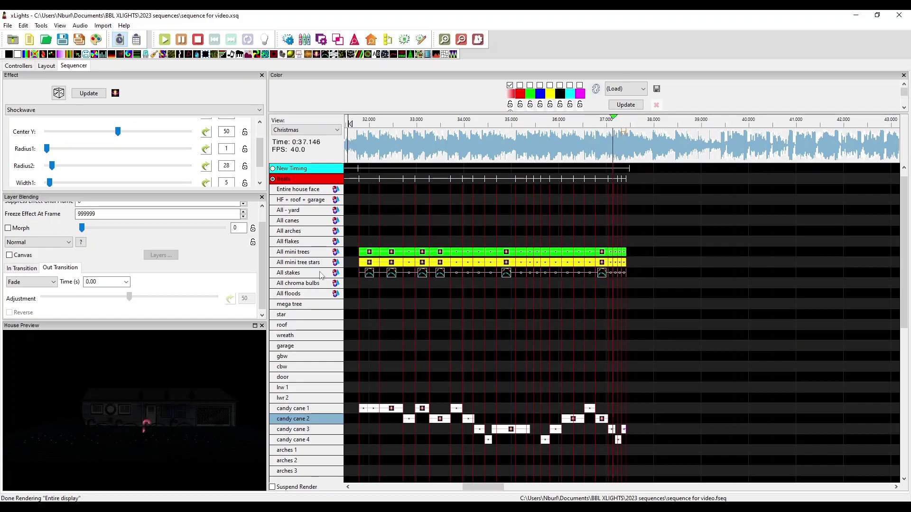
click(370, 135)
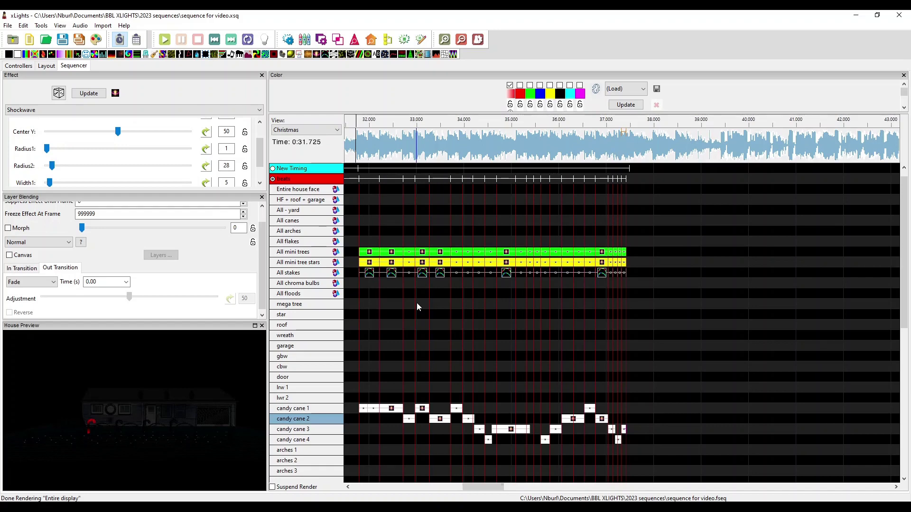
Step: Make New Timing the active timing track and place a Garlands effect on Entire display from 31.775 s to 37.500 s
mouse_move(482, 487)
mouse_down()
mouse_move(463, 486)
mouse_move(474, 486)
mouse_up()
scroll(304, 170, up, 1)
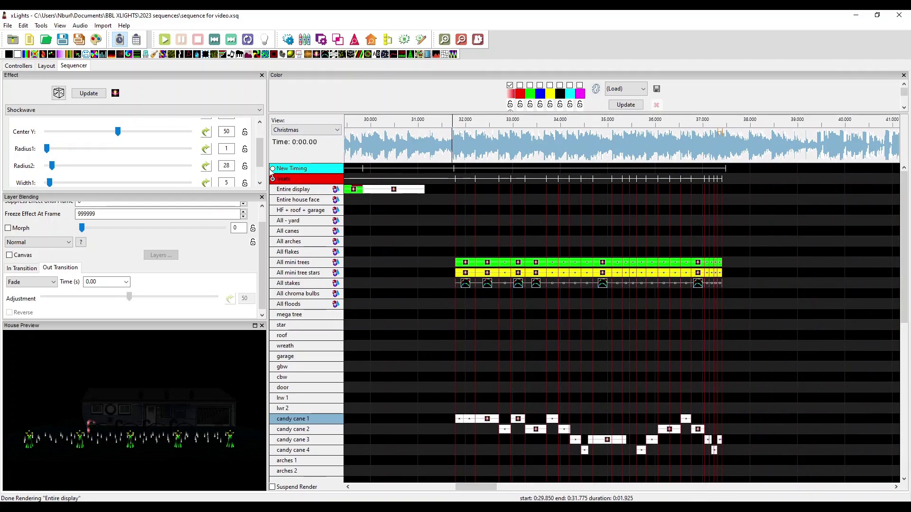
click(273, 168)
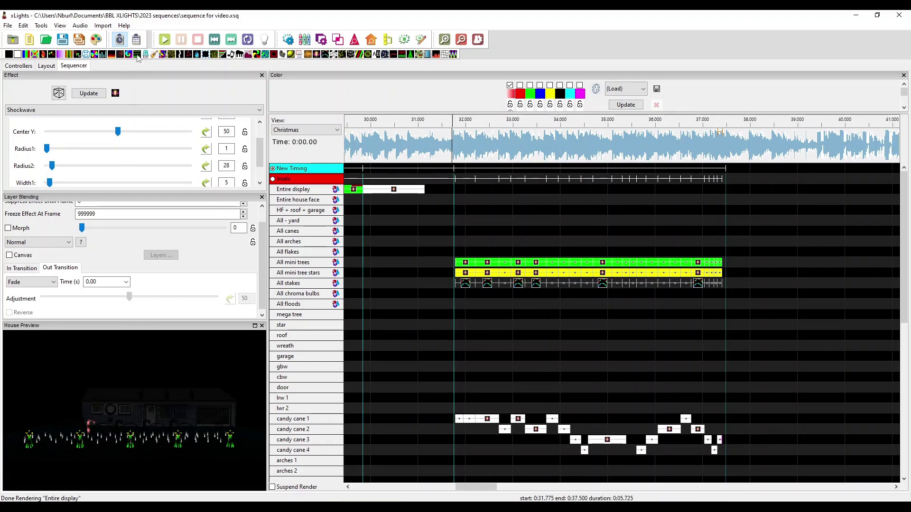
drag(137, 55, 590, 189)
Step: Load a saved palette for the Entire display Garlands effect and enable white, red and green
click(626, 89)
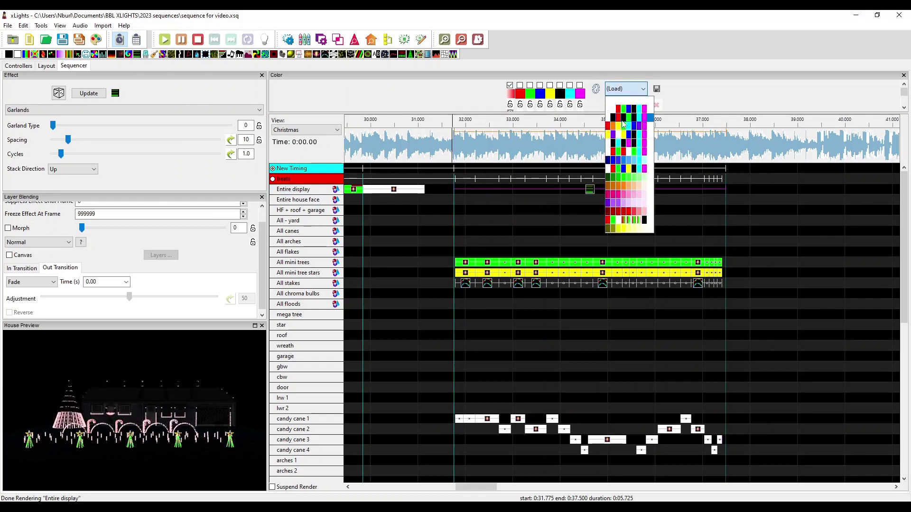
click(631, 163)
click(530, 86)
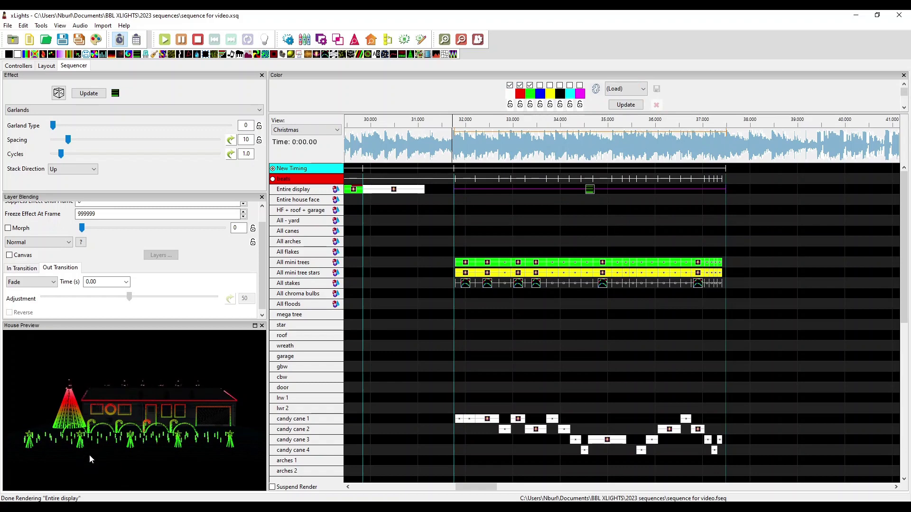
Step: Insert a layer below All mini trees and fill it with an Off effect from 31.775 s to 37.500 s
click(309, 273)
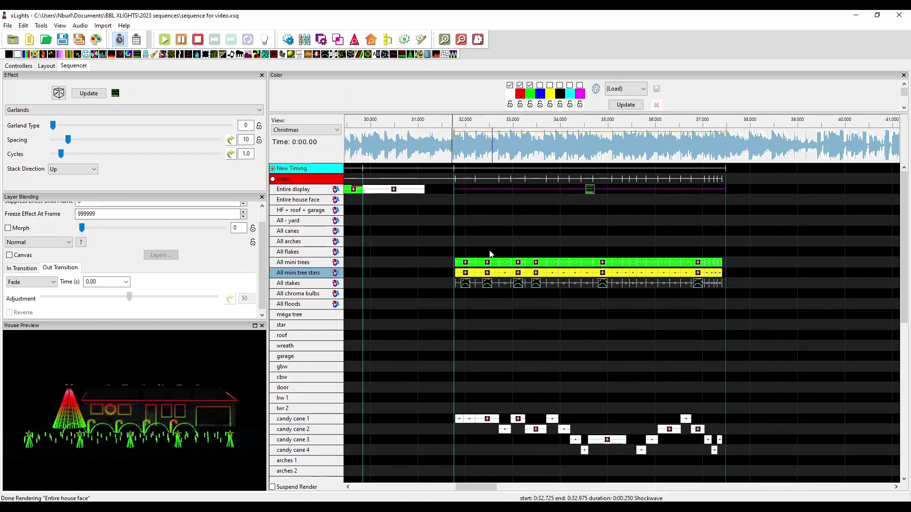
right_click(284, 274)
right_click(295, 262)
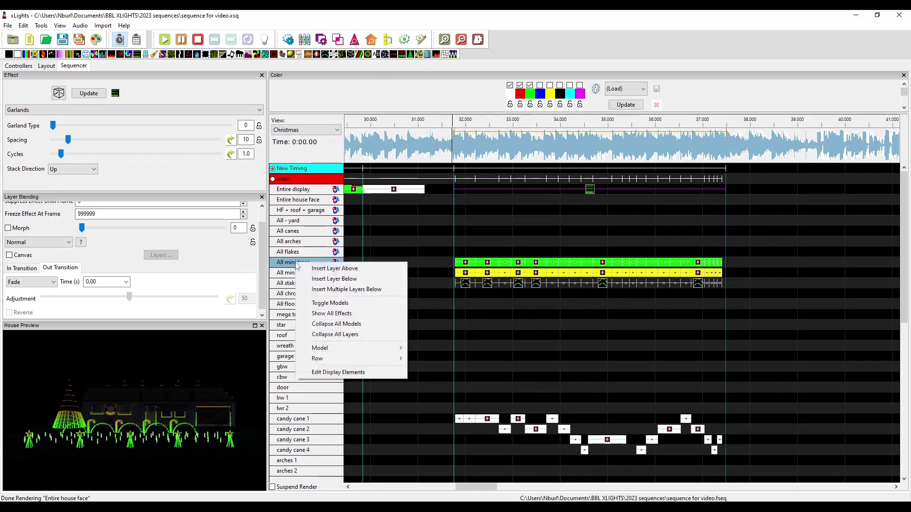
click(324, 279)
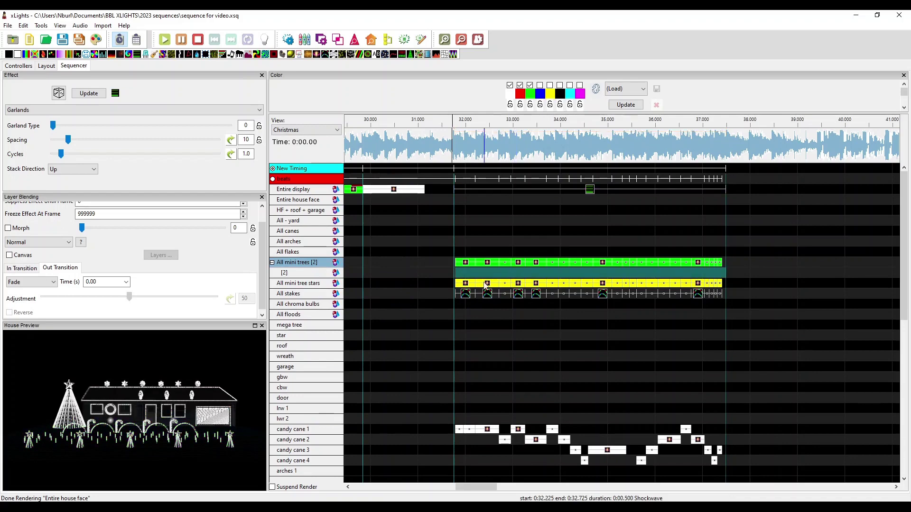
key(shift+o)
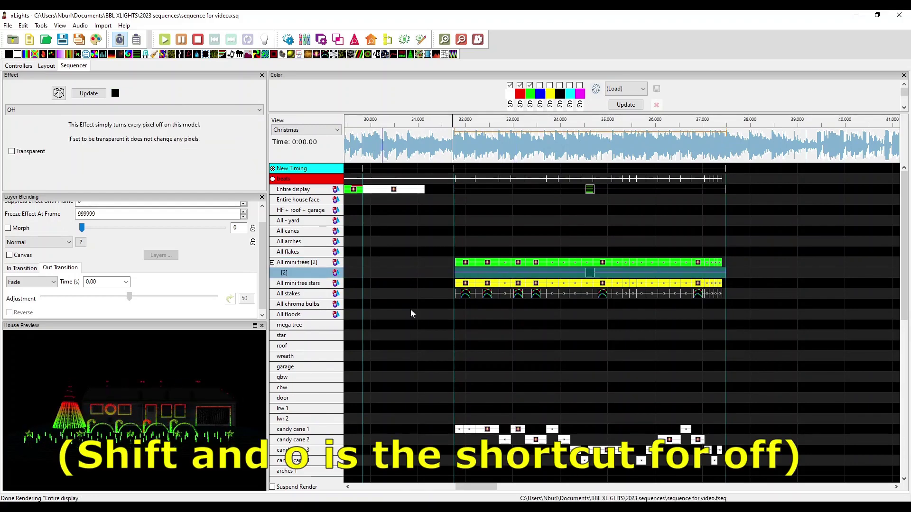
Step: Insert a layer below All mini tree stars and below All stakes, each with an Off effect from 31.775 s to 37.500 s
right_click(312, 283)
click(341, 299)
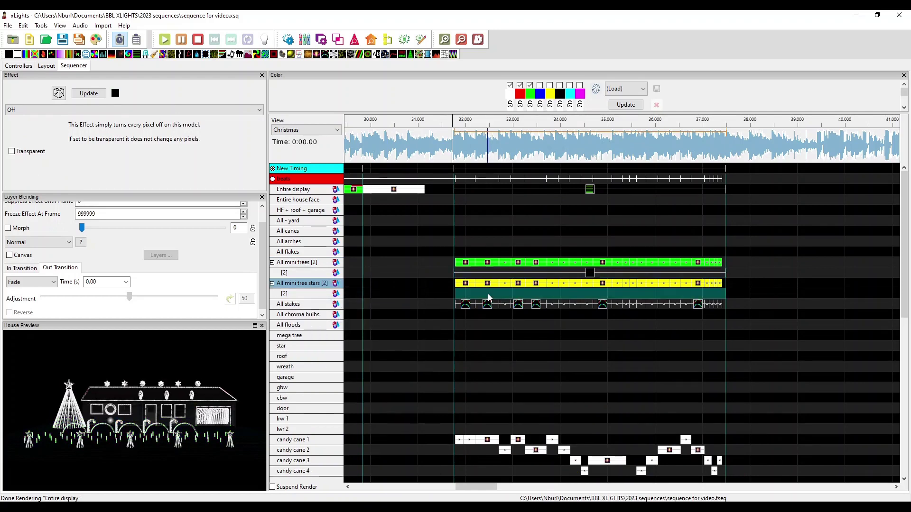
key(shift+o)
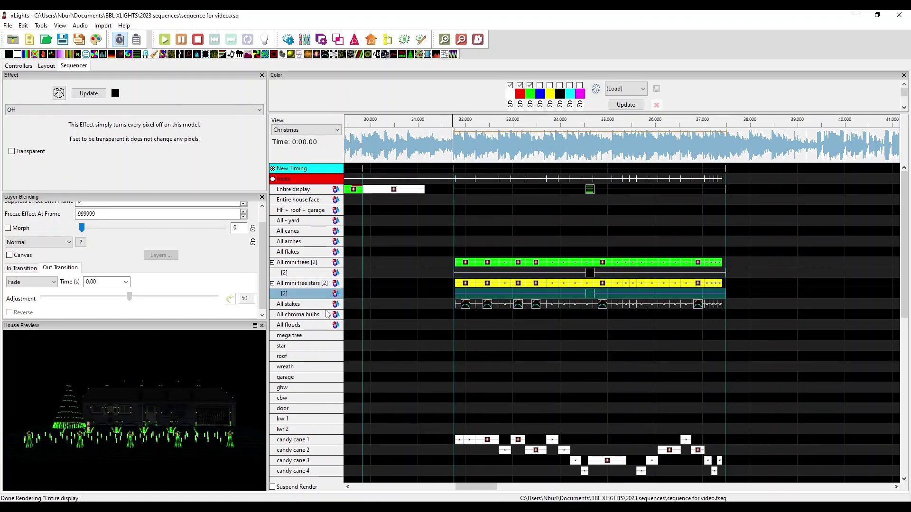
right_click(327, 304)
click(342, 320)
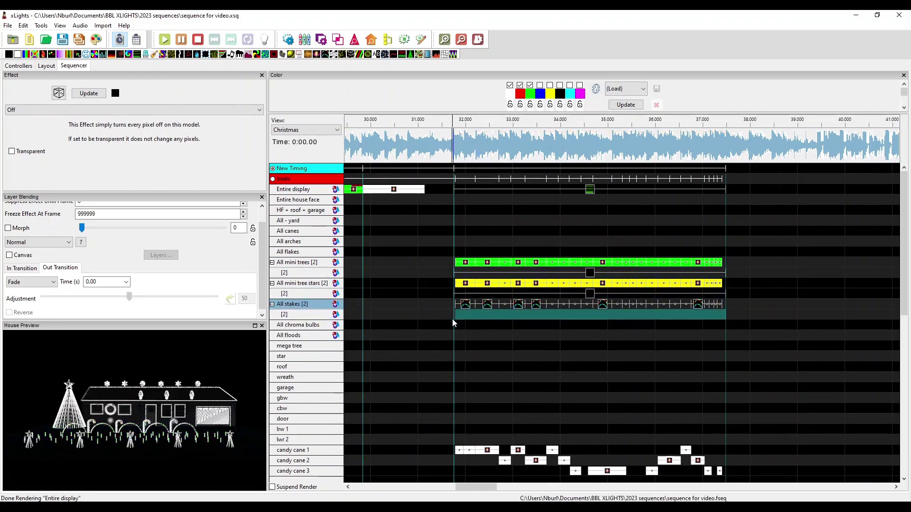
key(shift+o)
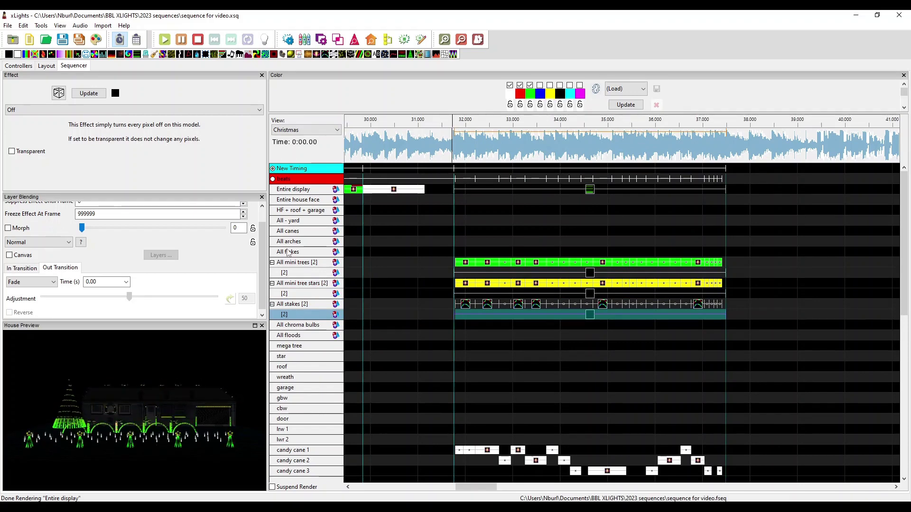
Step: Place an Off effect on the All canes row from 31.775 s to 37.500 s
scroll(329, 364, down, 1)
scroll(327, 361, up, 1)
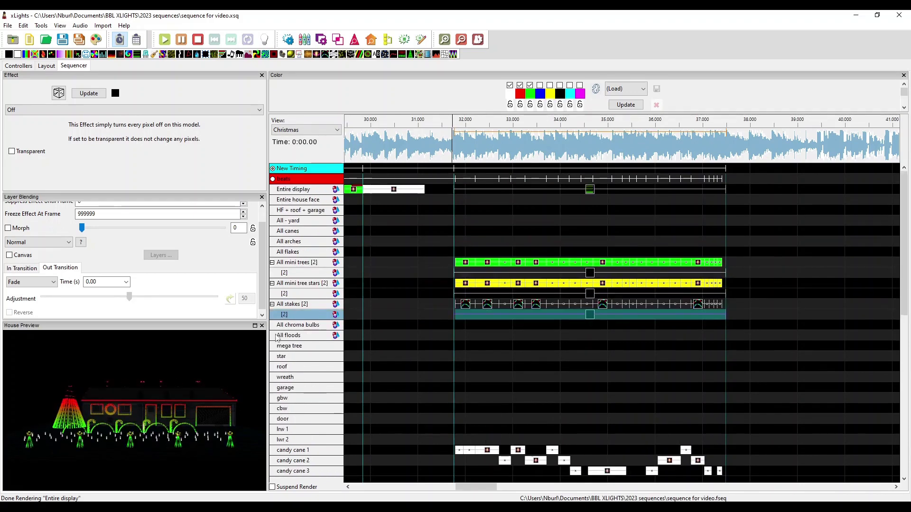
click(486, 232)
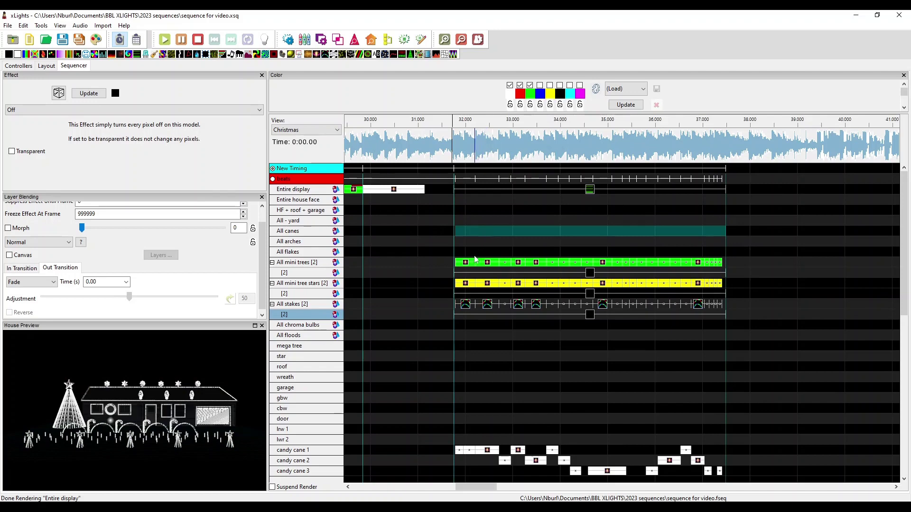
key(shift+o)
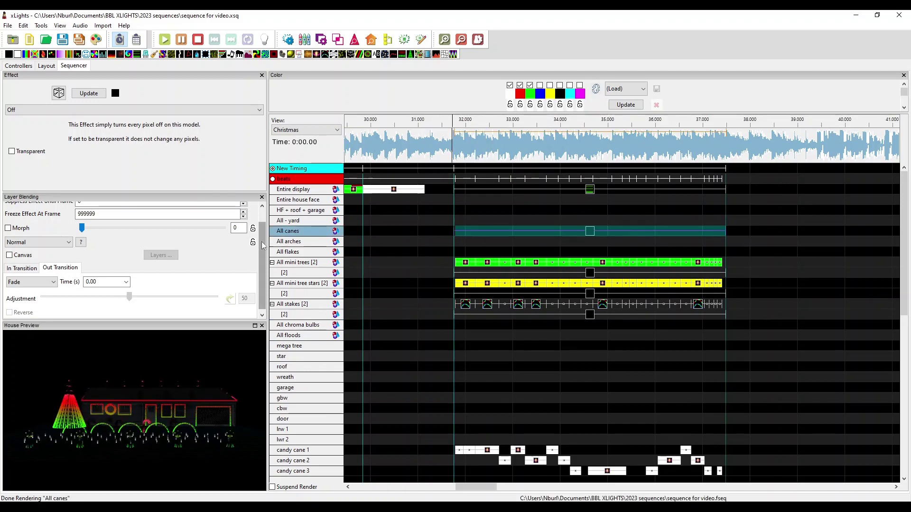
Step: Place an Off effect on the All arches row from 31.775 s to 37.500 s
click(468, 241)
key(shift+o)
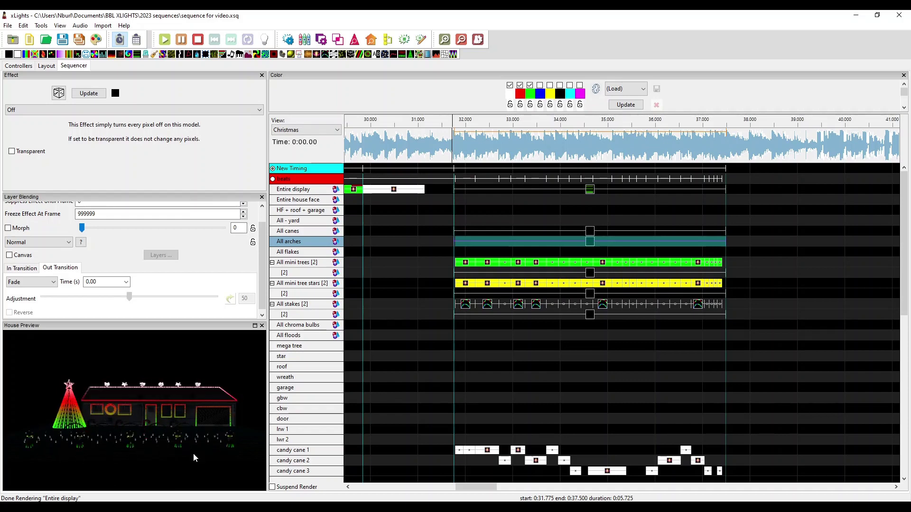
Step: Enable blue, yellow, cyan and magenta as additional colours of the Entire display Garlands effect
click(540, 85)
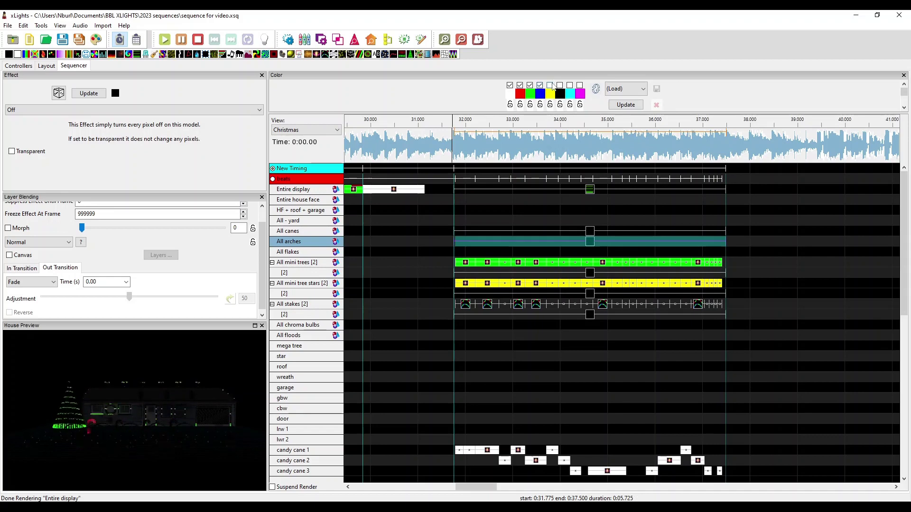
click(549, 86)
click(570, 85)
click(580, 86)
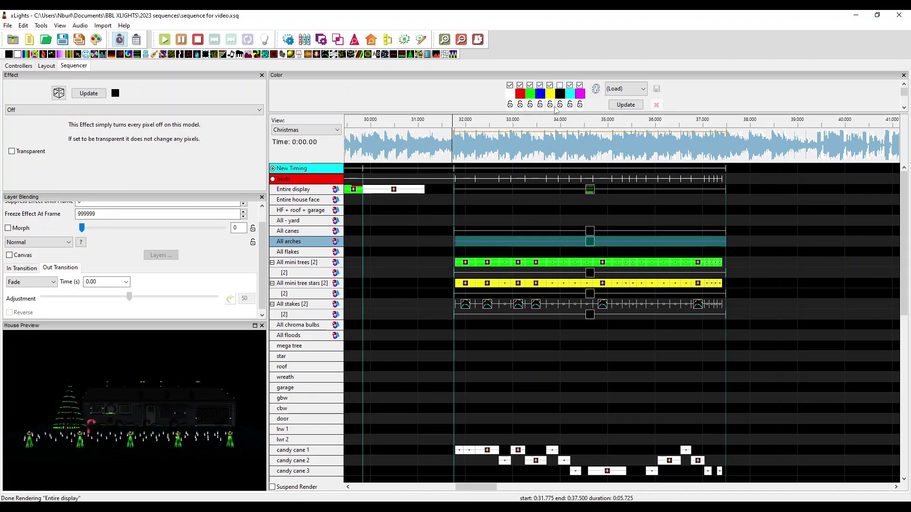
click(590, 189)
Step: Play back the Garlands section from about 31 s and listen to the music just after 37.5 s
click(410, 143)
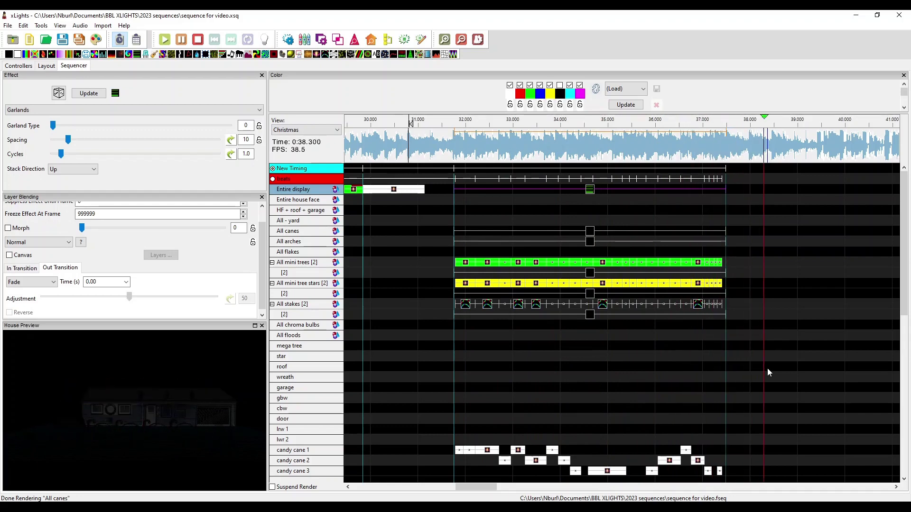
key(space)
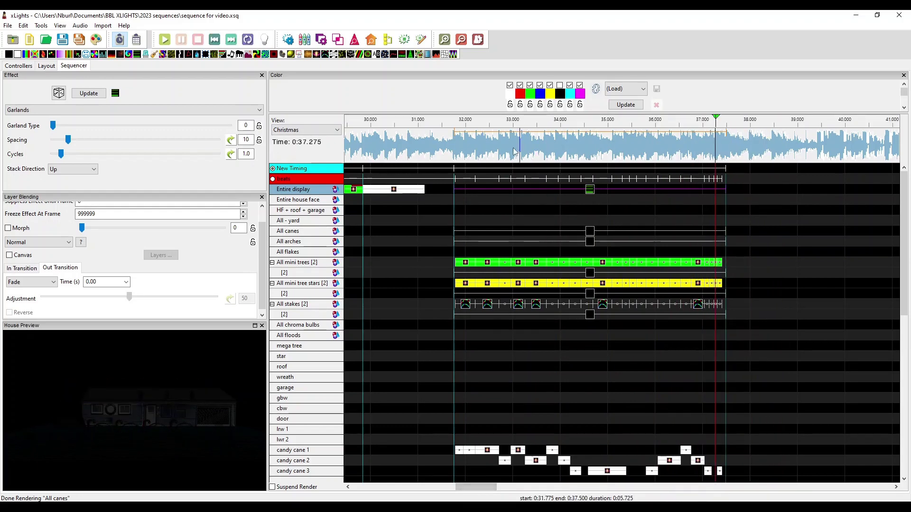
drag(464, 143, 616, 142)
key(space)
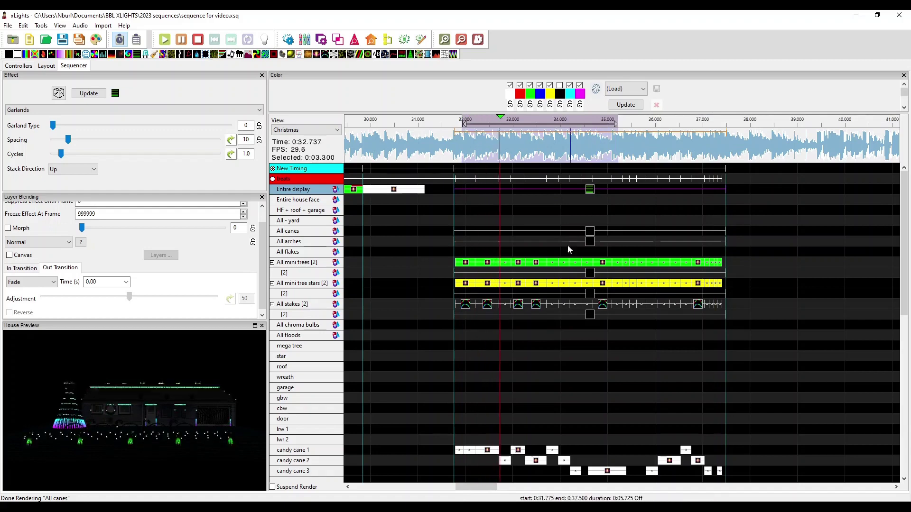
key(space)
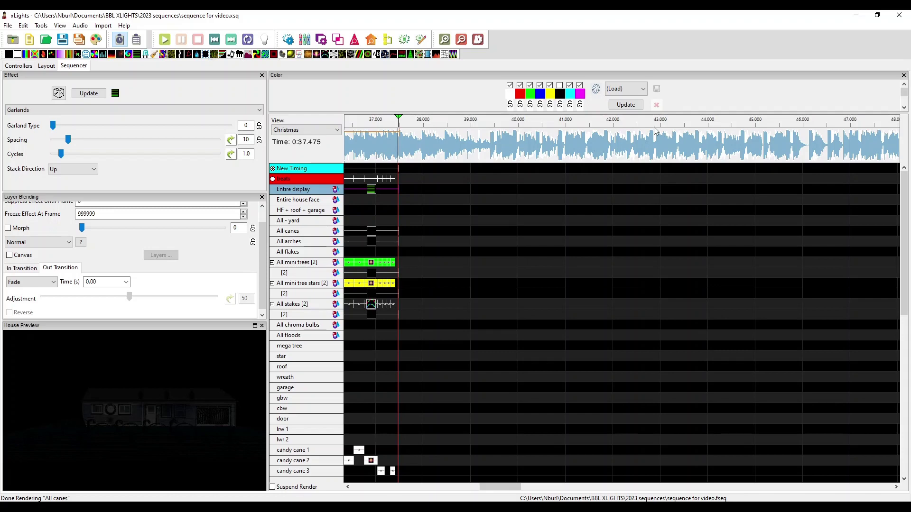
key(space)
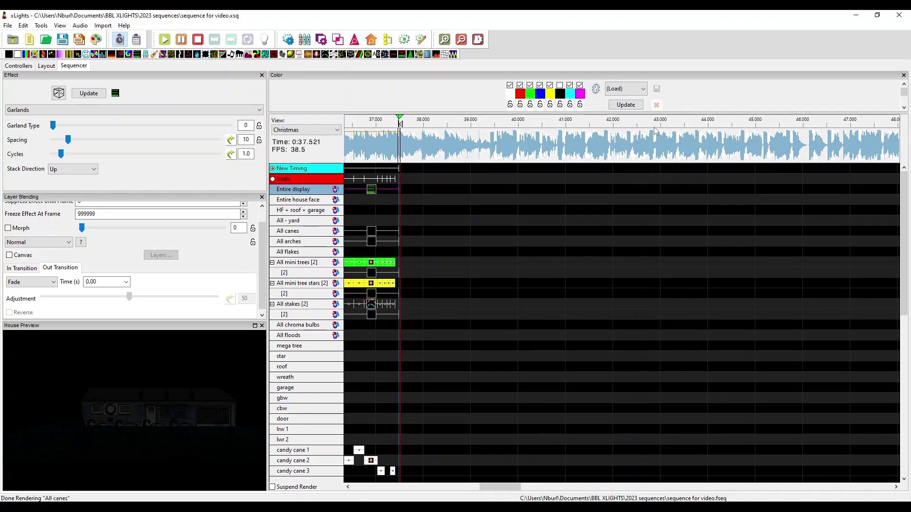
key(space)
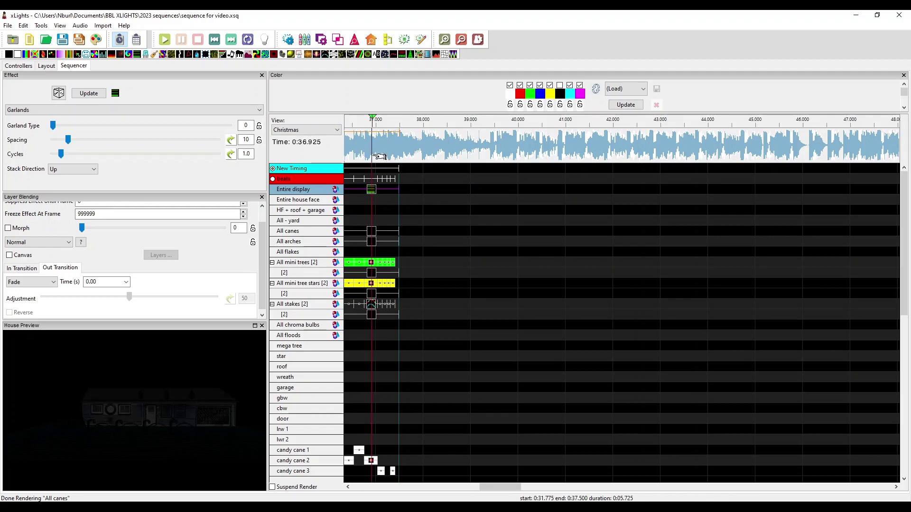
Step: Add three marks to the New Timing track at about 38.0, 38.5 and 39.0 s while the music plays
key(space)
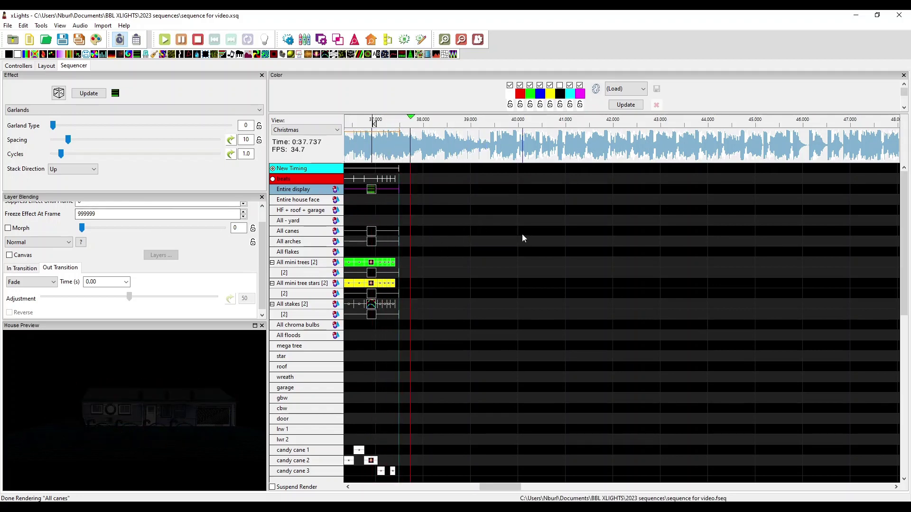
key(t)
key(t)
key(t)
key(space)
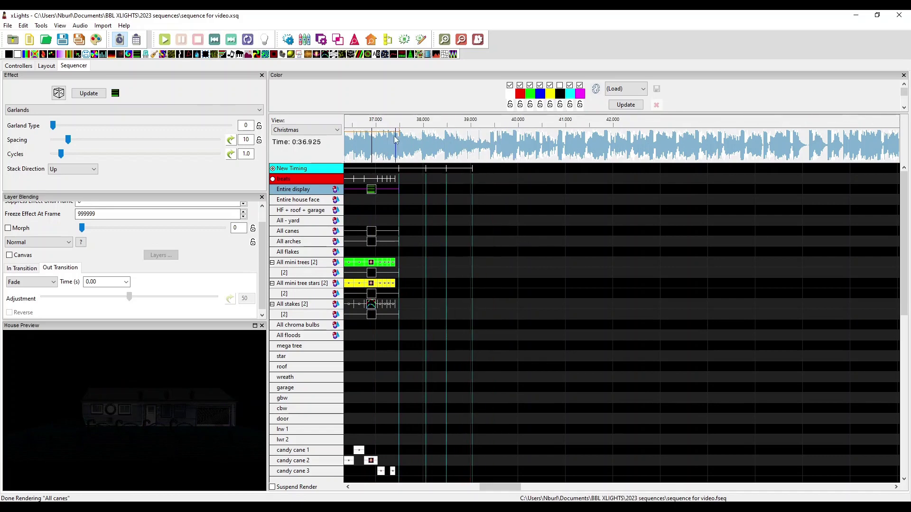
Step: Replay the passage from 37.250 s and move the first new timing mark to 38.000 s
click(388, 138)
key(space)
key(space)
drag(427, 167, 424, 167)
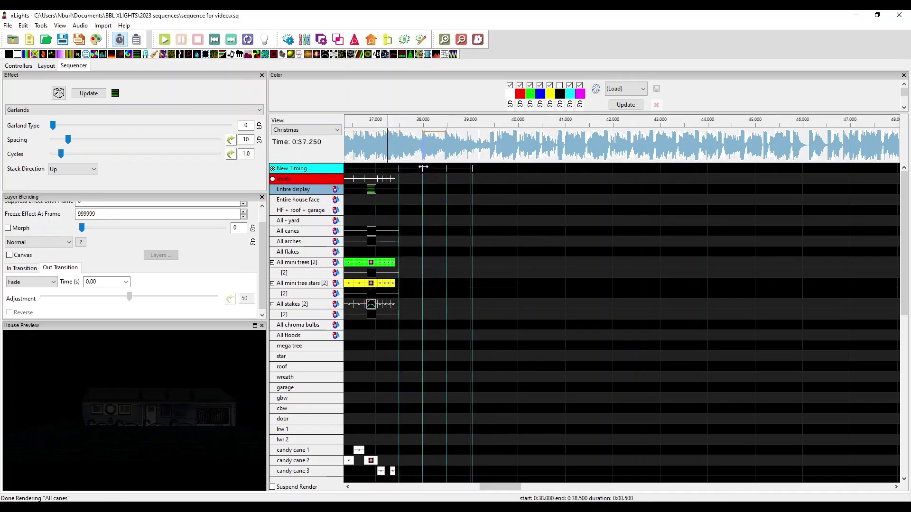
Step: Place a Single Strand effect on Entire display from 37.500 s to 38.000 s and leave only white enabled
drag(316, 55, 410, 190)
click(540, 85)
click(550, 84)
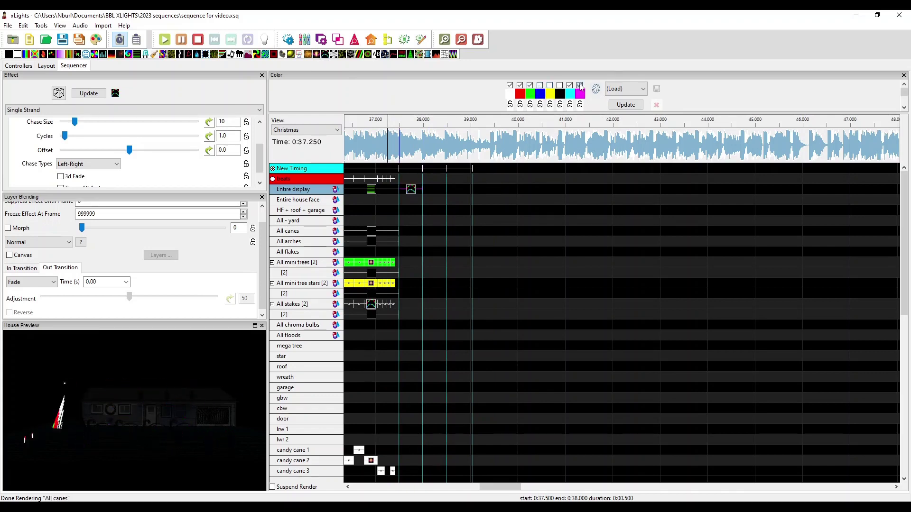
click(580, 85)
click(570, 85)
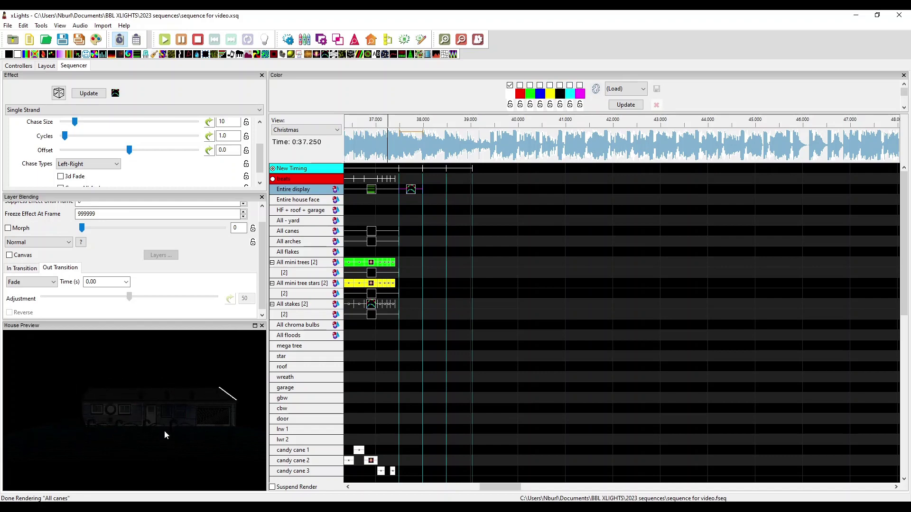
Step: Enable 3d Fade on the white Single Strand effect and set its chase size to 37
click(61, 176)
drag(75, 122, 123, 122)
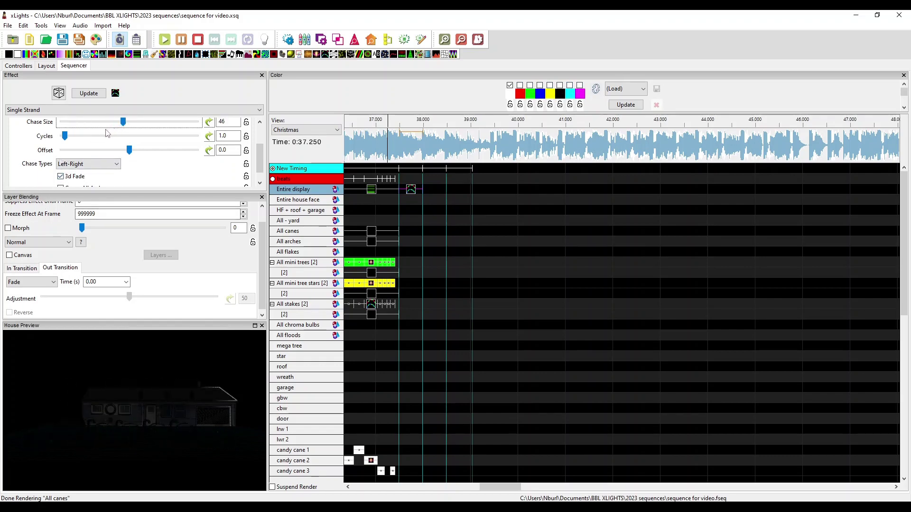
scroll(106, 135, up, 3)
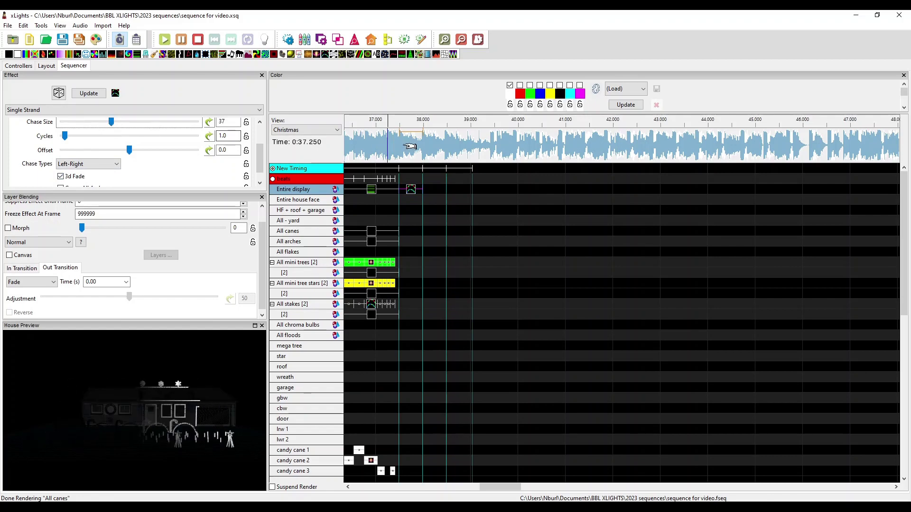
Step: Add Single Strand effects to Entire display in the two timing intervals after 38.000 s, changing the first one's chase type and colouring the last green
drag(115, 93, 434, 189)
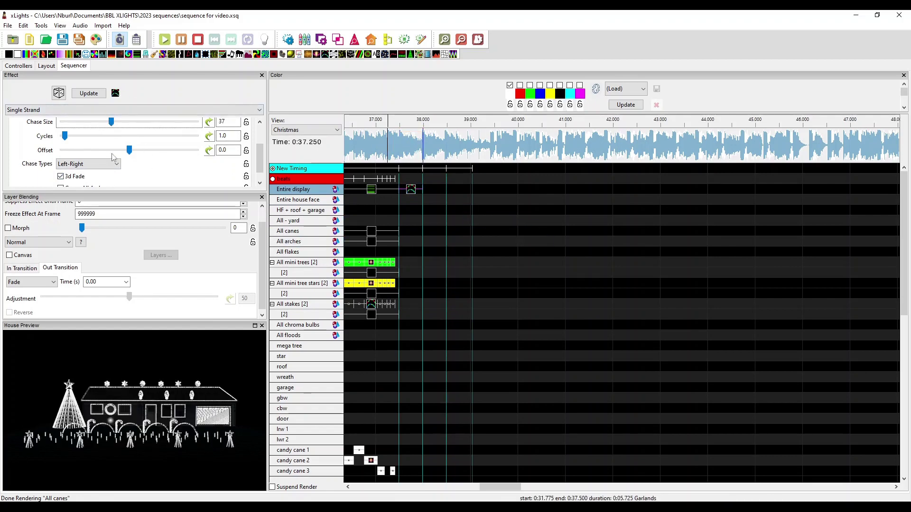
click(88, 164)
click(71, 180)
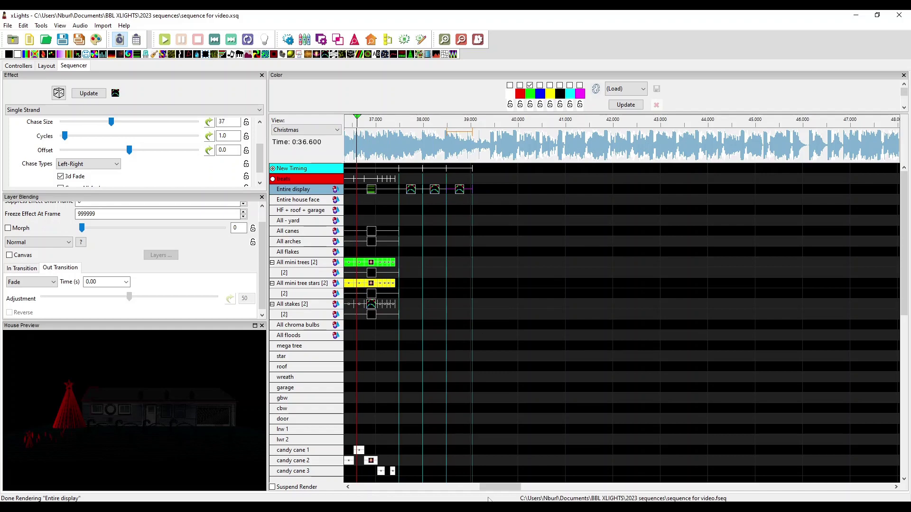
Step: Give the Entire display Garlands effect a Fade out transition of 0.25 s
drag(497, 490, 490, 492)
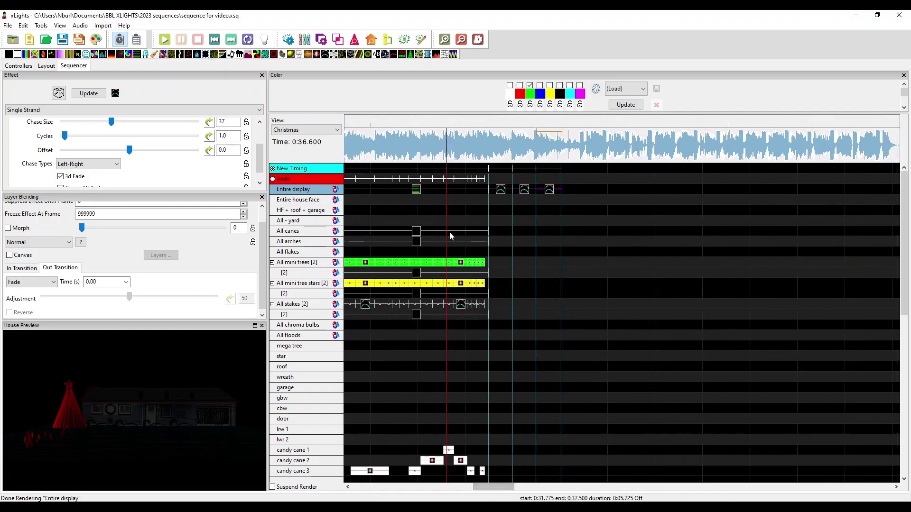
click(443, 161)
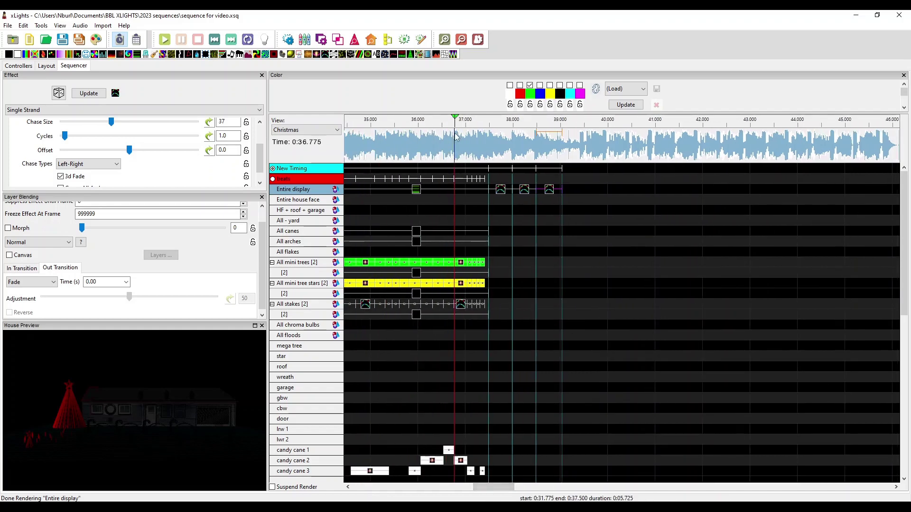
click(429, 189)
click(126, 282)
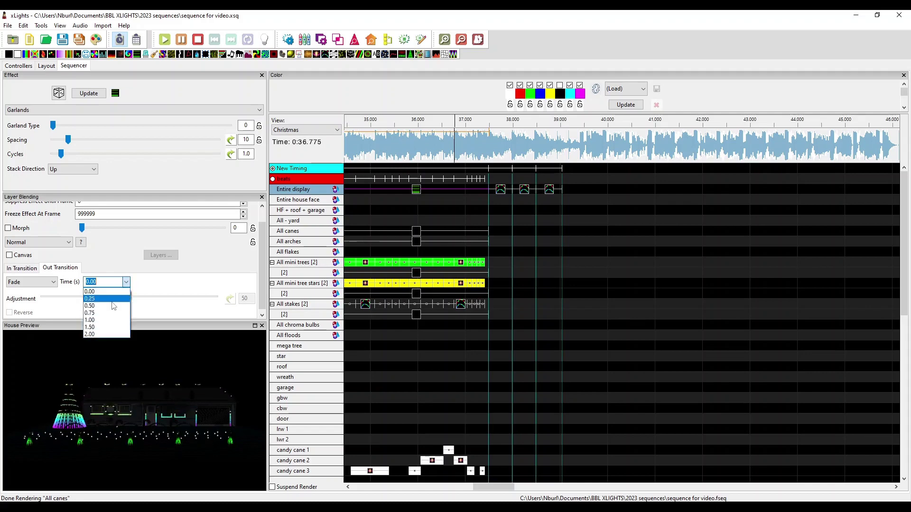
click(112, 300)
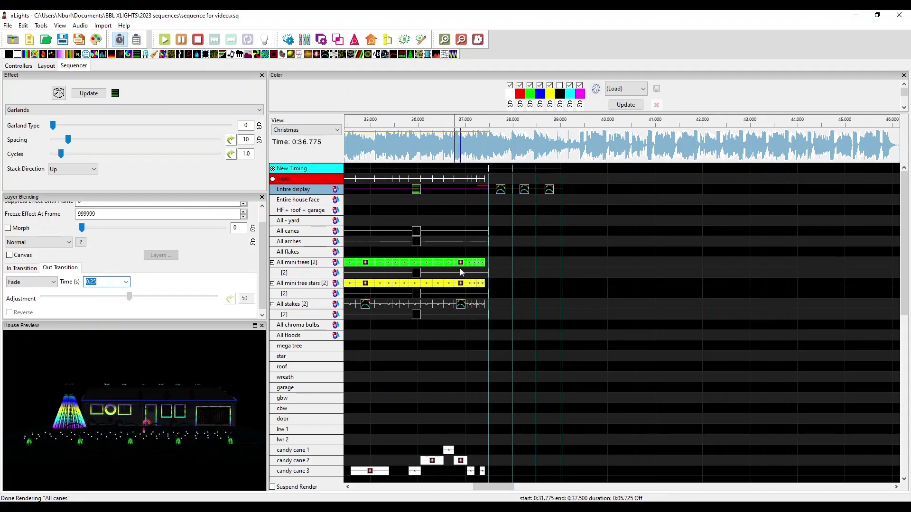
Step: Play back the transition from Garlands into the Single Strand chases and look over the whole sequence from its beginning
scroll(466, 294, down, 9)
scroll(494, 418, up, 9)
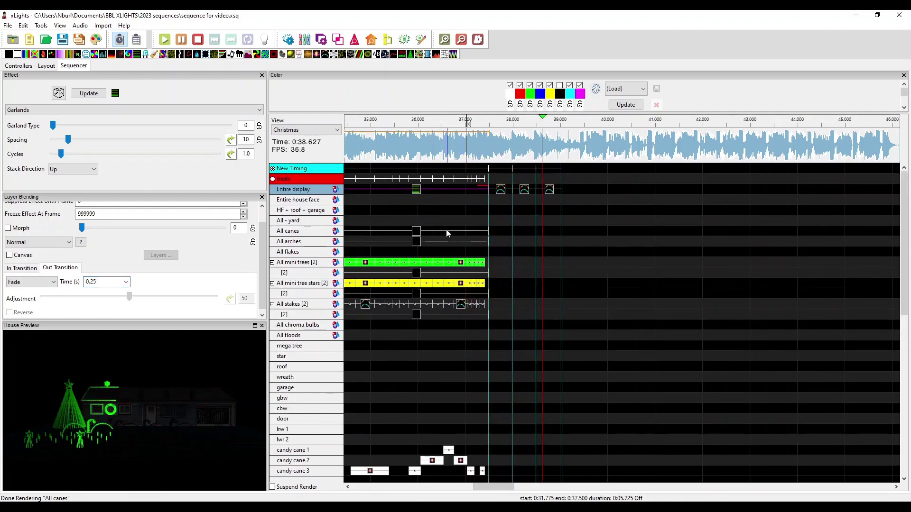
key(space)
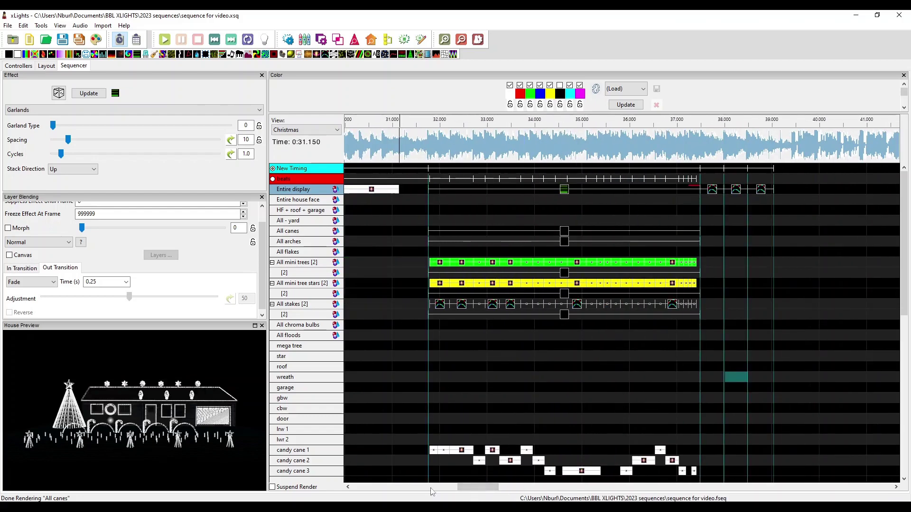
mouse_move(469, 491)
mouse_down()
mouse_move(377, 488)
mouse_move(553, 488)
mouse_move(454, 483)
mouse_up()
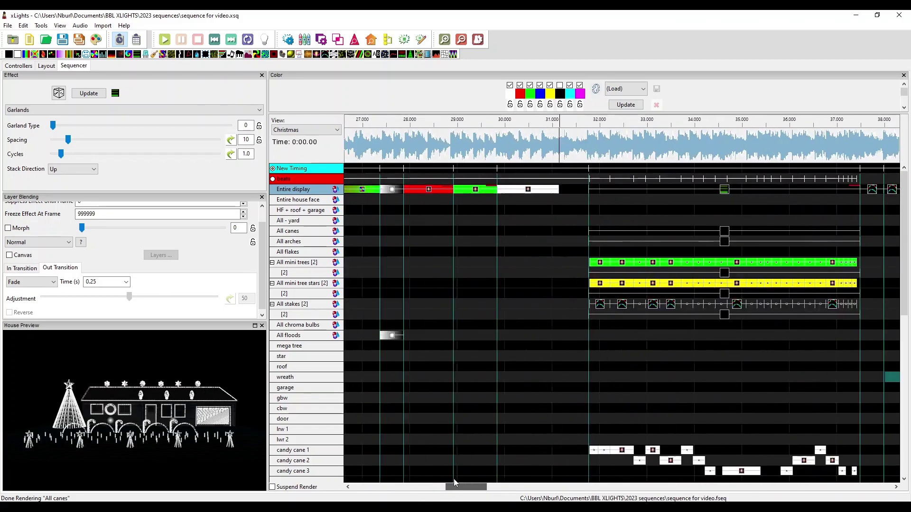
scroll(578, 423, down, 3)
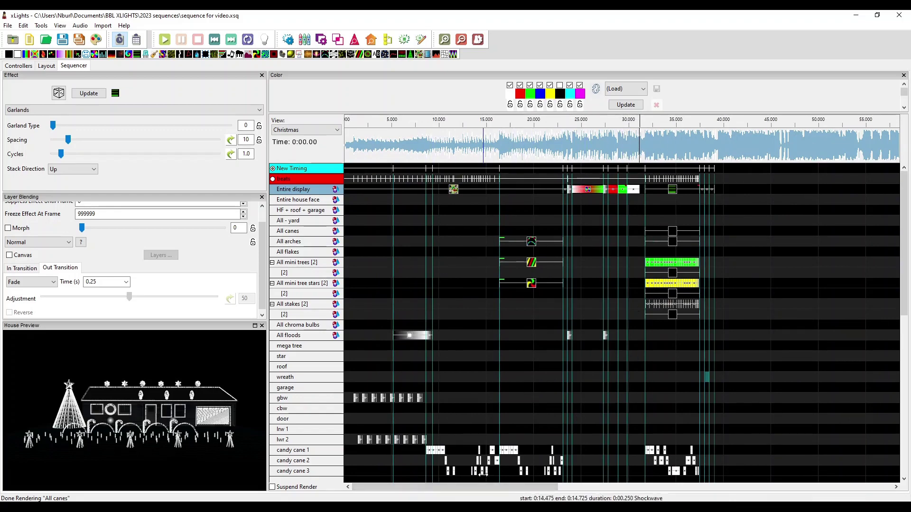
drag(518, 487, 336, 487)
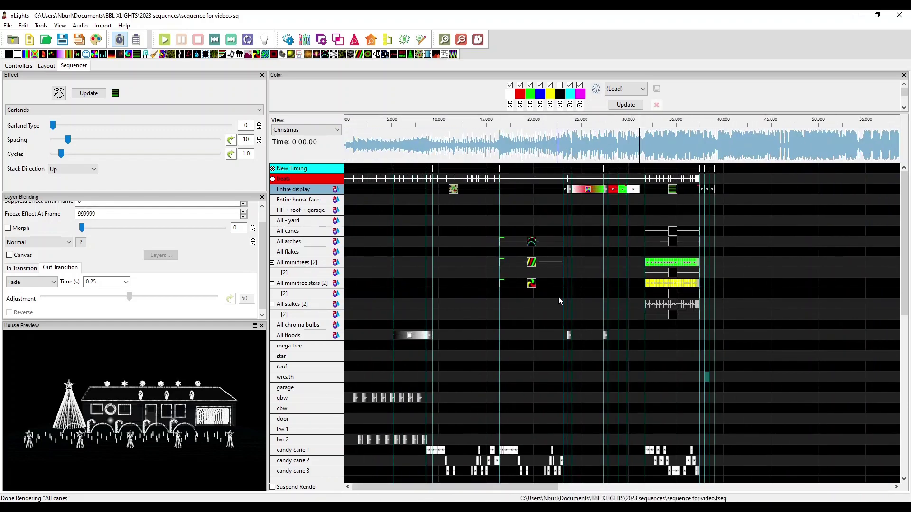
scroll(572, 379, down, 3)
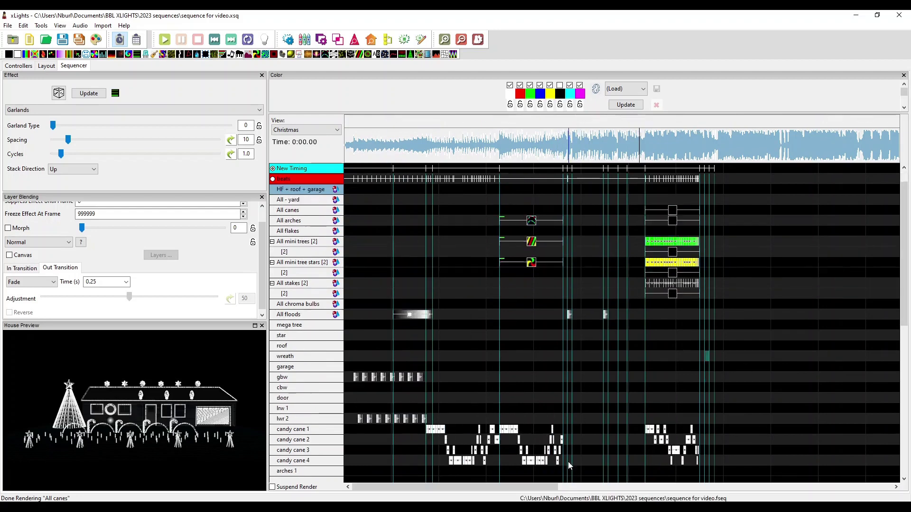
scroll(567, 462, up, 3)
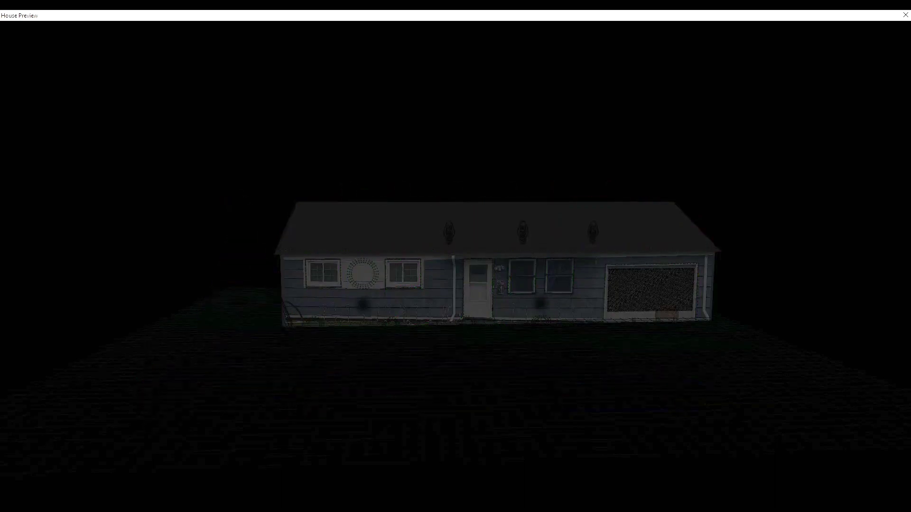
Step: Close the full-size house preview and bring the docked House Preview back
click(906, 15)
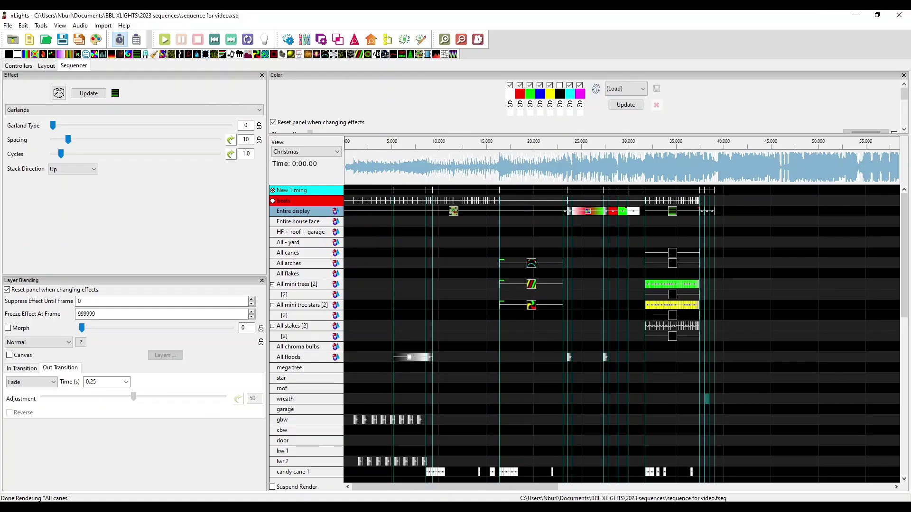
drag(515, 488, 707, 471)
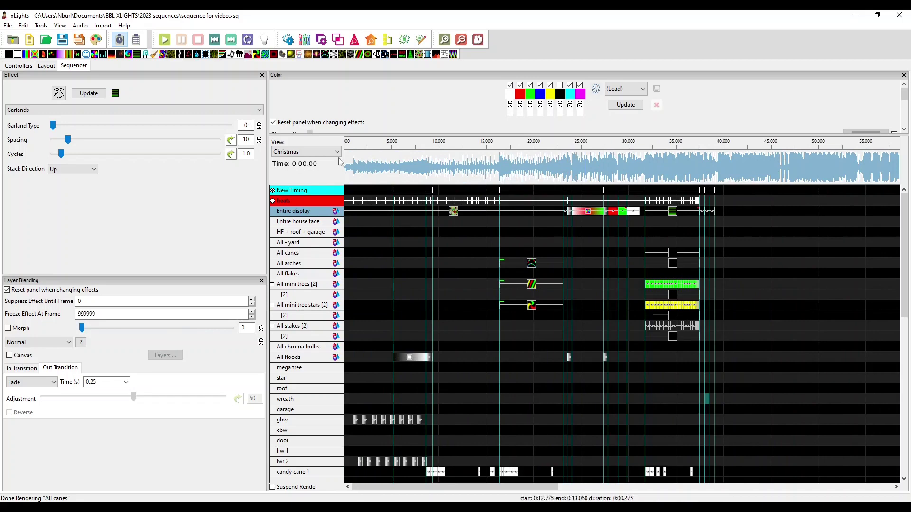
click(371, 40)
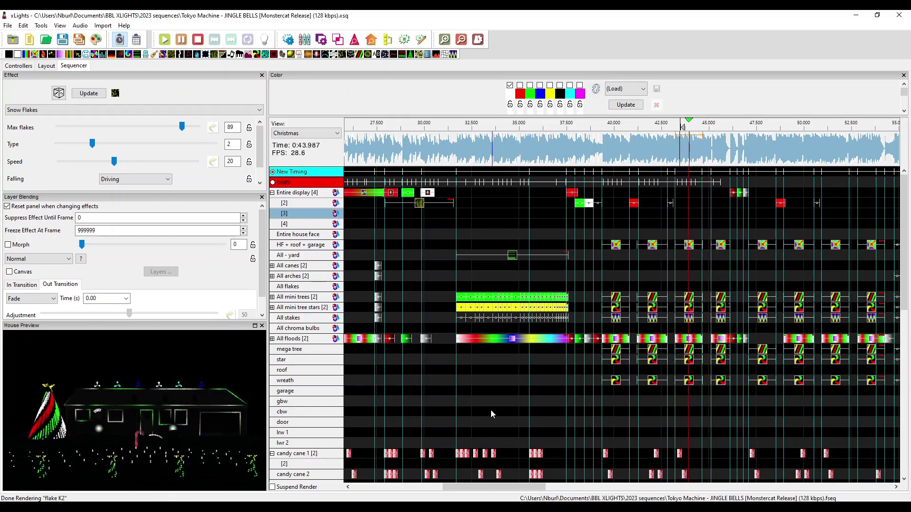
Step: Play back the Tokyo Machine - JINGLE BELLS sequence from 45.875 s
key(space)
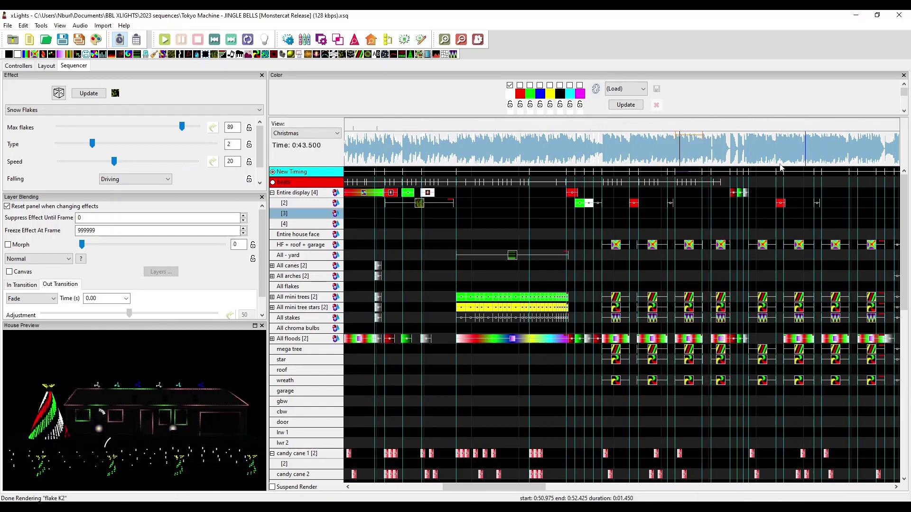
click(726, 143)
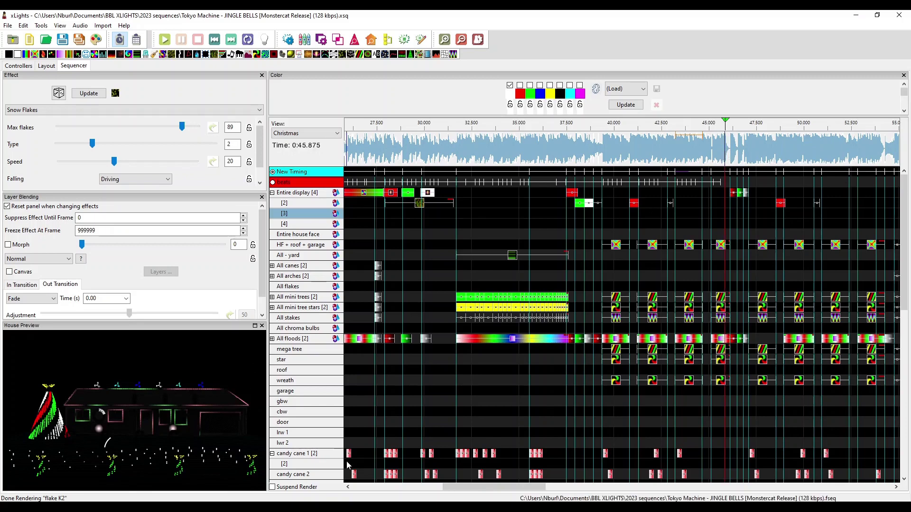
key(space)
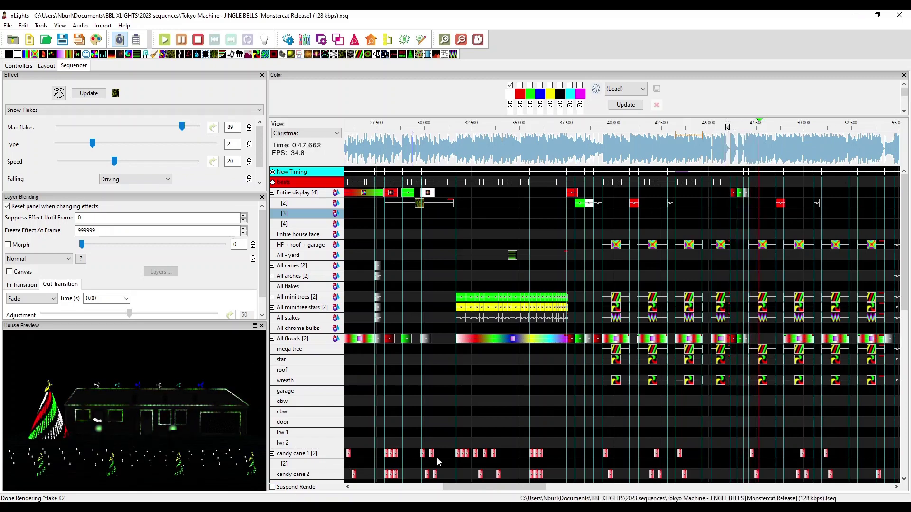
Step: Stop playback and look over the effects on the individual models, from the mega tree down to the snowflakes, around 35 to 60 s
key(space)
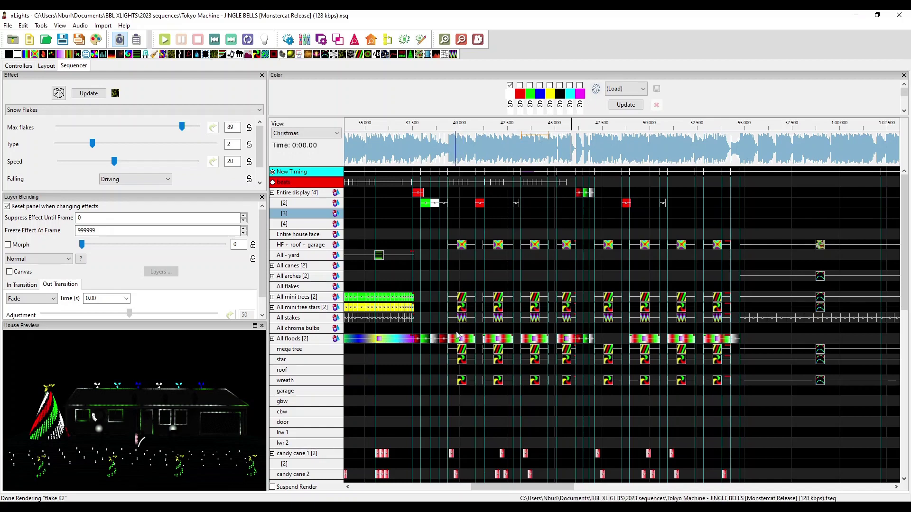
scroll(463, 353, down, 4)
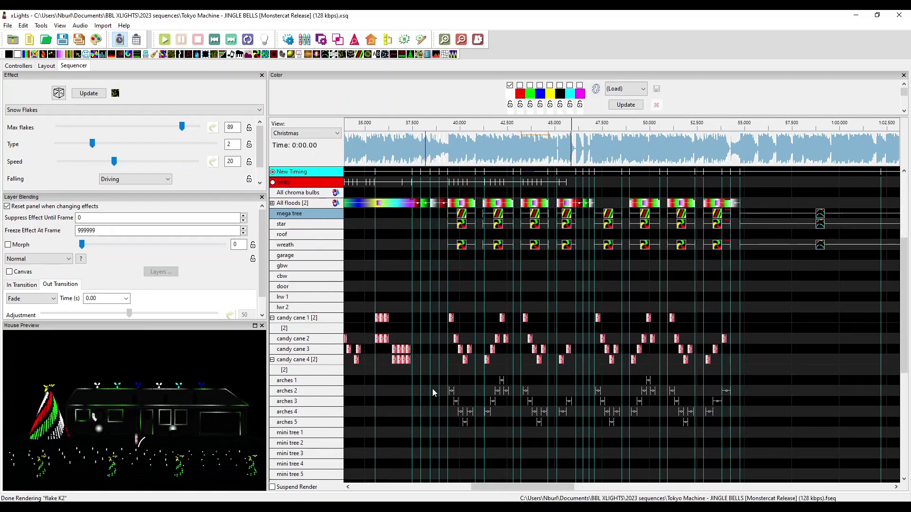
scroll(432, 389, down, 3)
scroll(417, 417, down, 4)
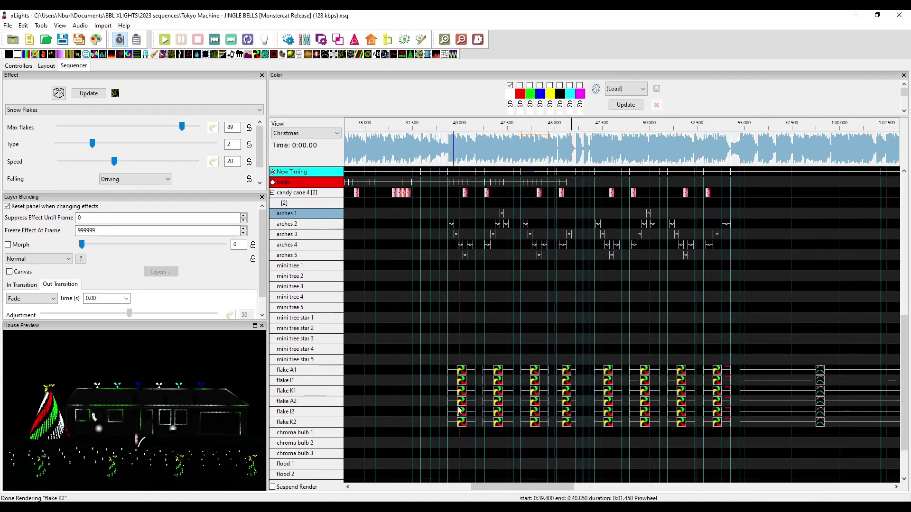
scroll(489, 427, up, 6)
scroll(491, 422, up, 1)
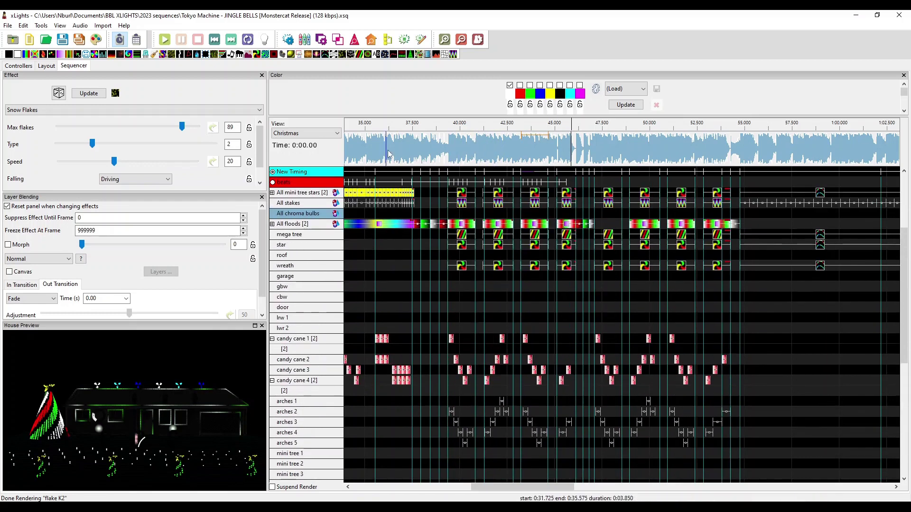
Step: Play back the section beginning at about 55 s, restarting it once from 55.00 s
scroll(474, 149, right, 4)
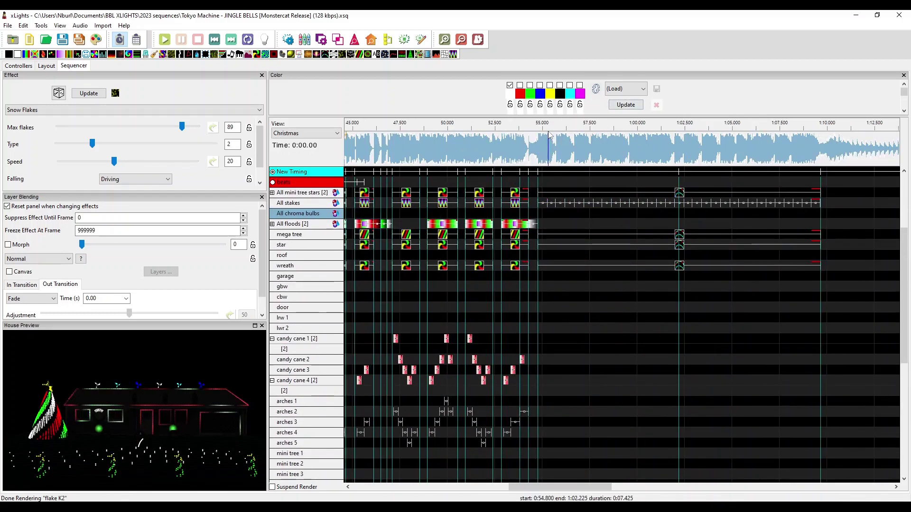
drag(520, 151, 530, 152)
key(space)
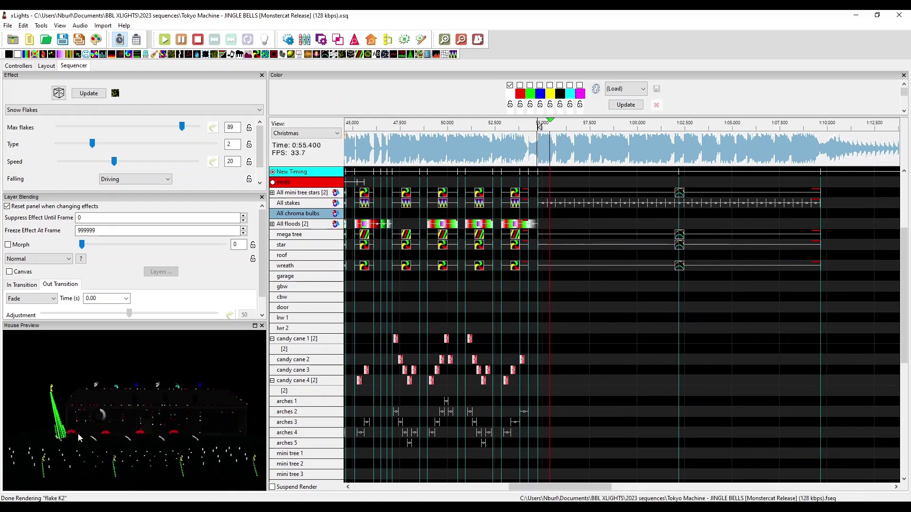
key(space)
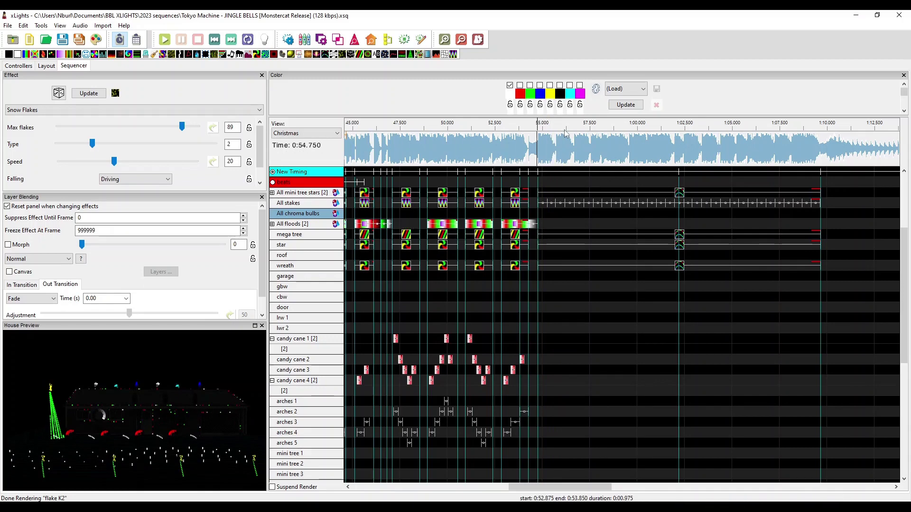
click(537, 143)
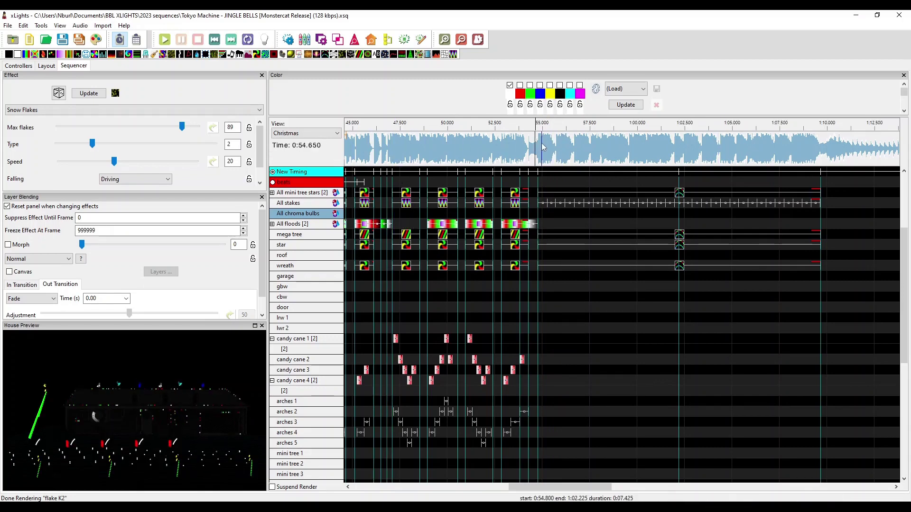
key(space)
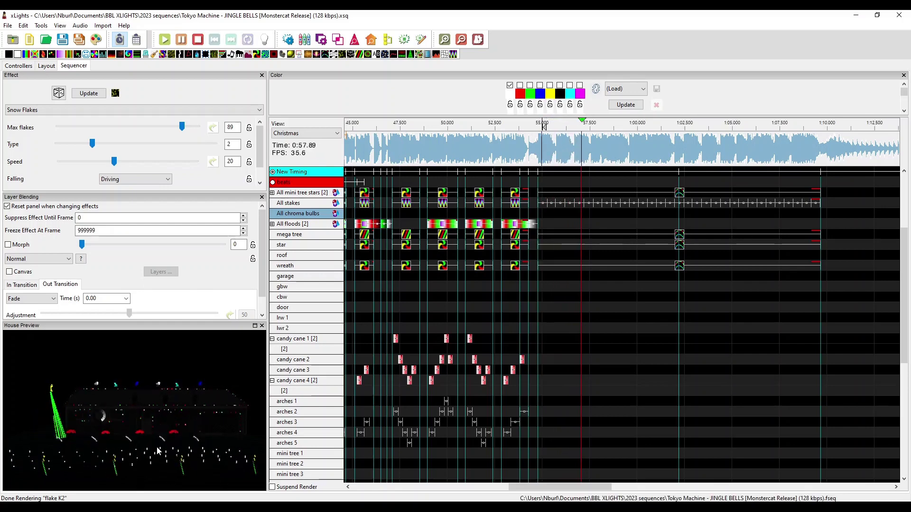
key(space)
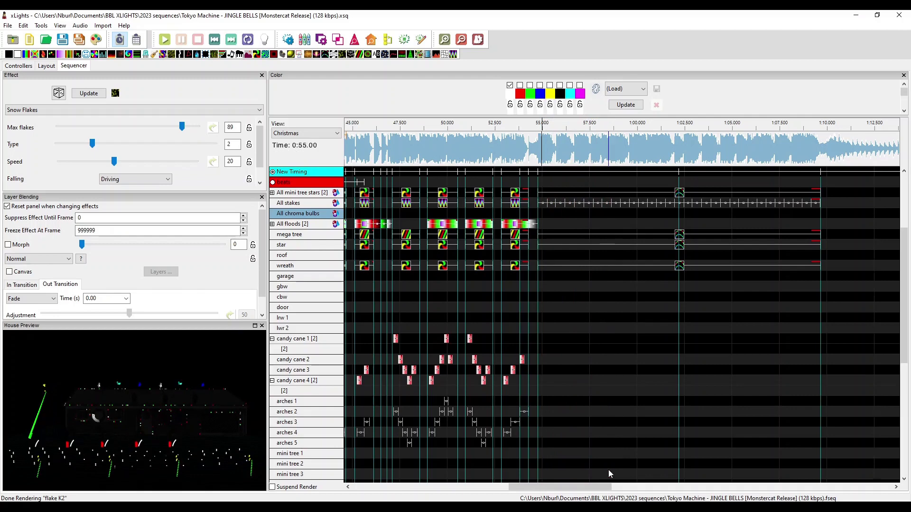
Step: Play back the quiet section from about 1:10 and the candy cane section from about 1:18
scroll(551, 351, right, 5)
key(space)
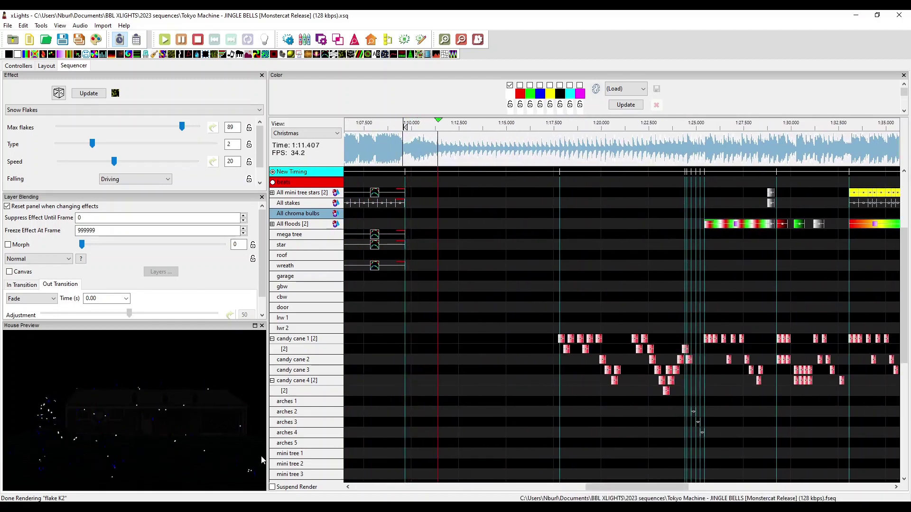
click(565, 224)
key(space)
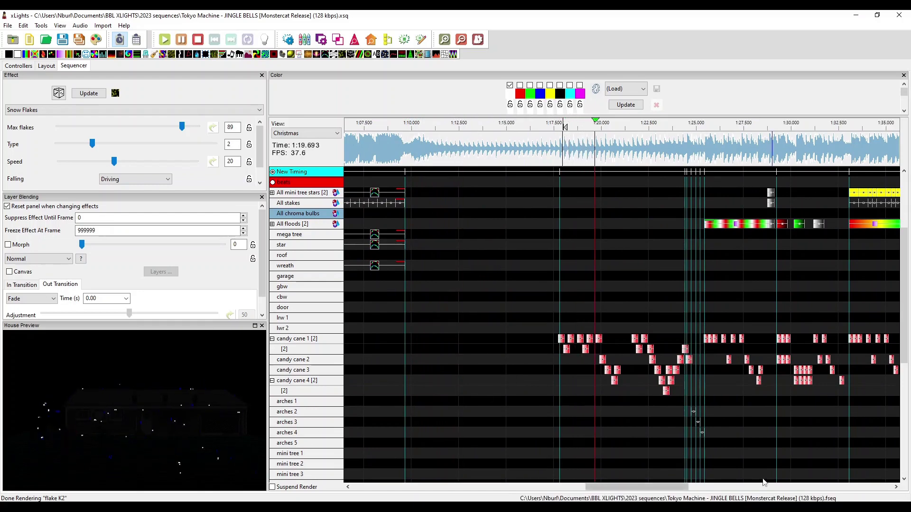
click(743, 487)
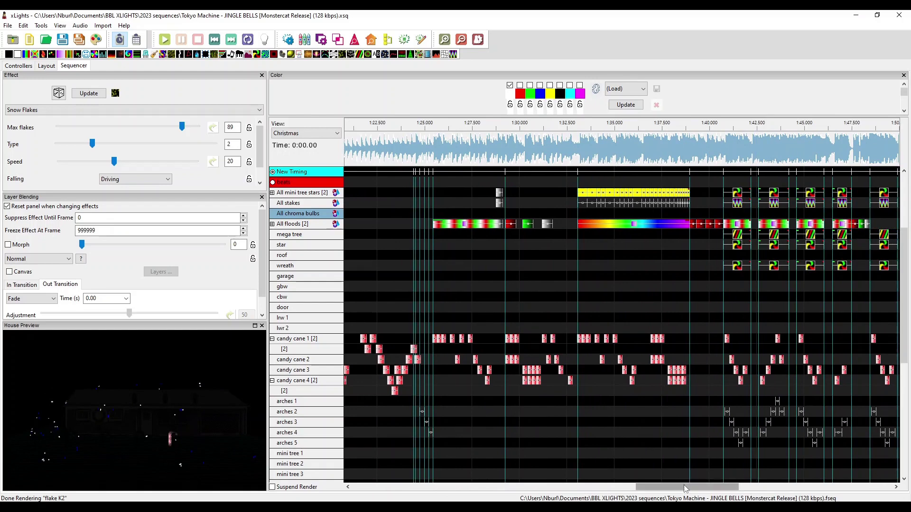
Step: Look over the repeated effects after 1:30, and play back the later section from 2:06.425 and 2:09.825
drag(685, 489, 719, 495)
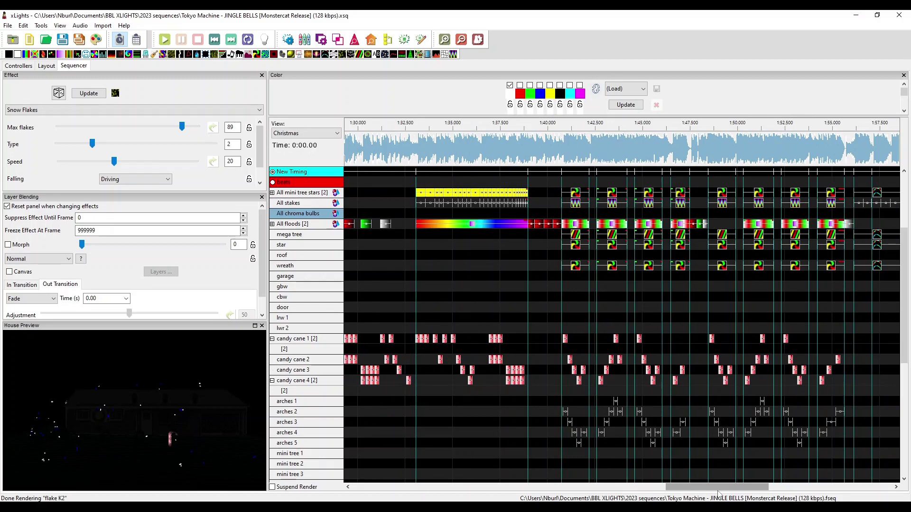
drag(718, 495, 696, 490)
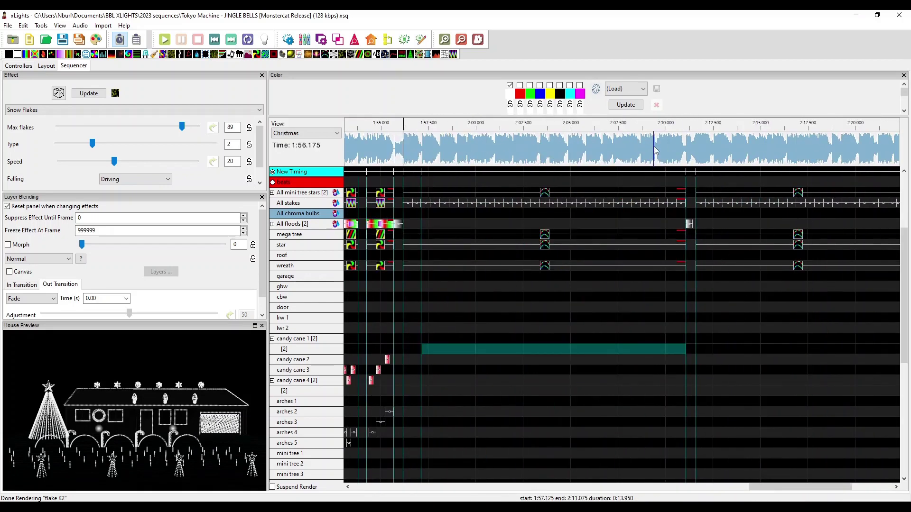
click(598, 150)
key(space)
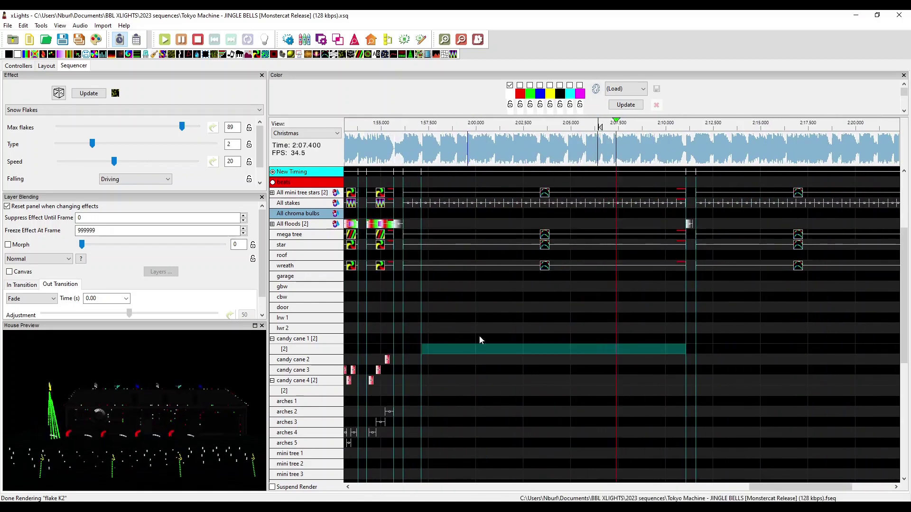
key(space)
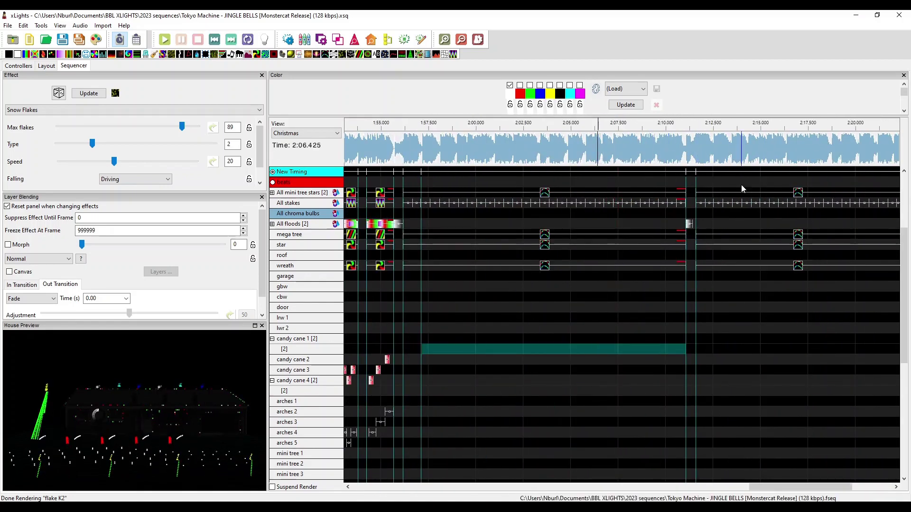
click(663, 148)
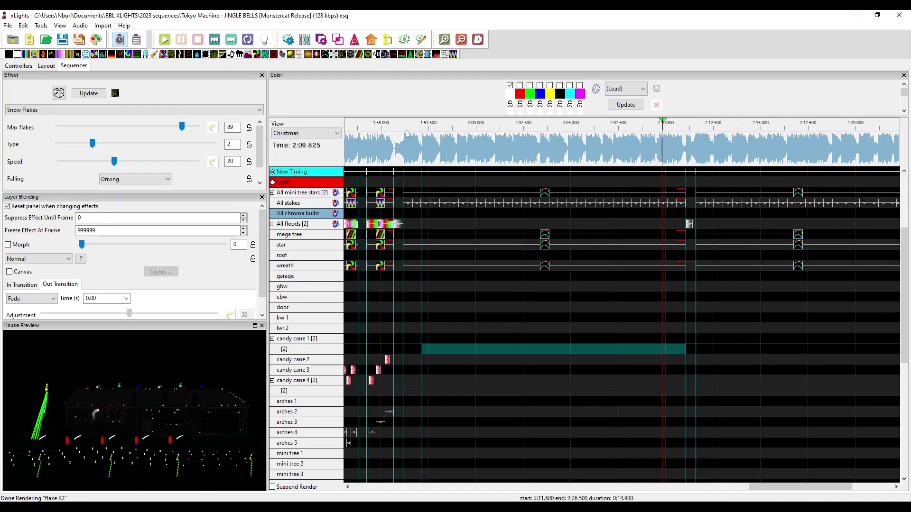
key(space)
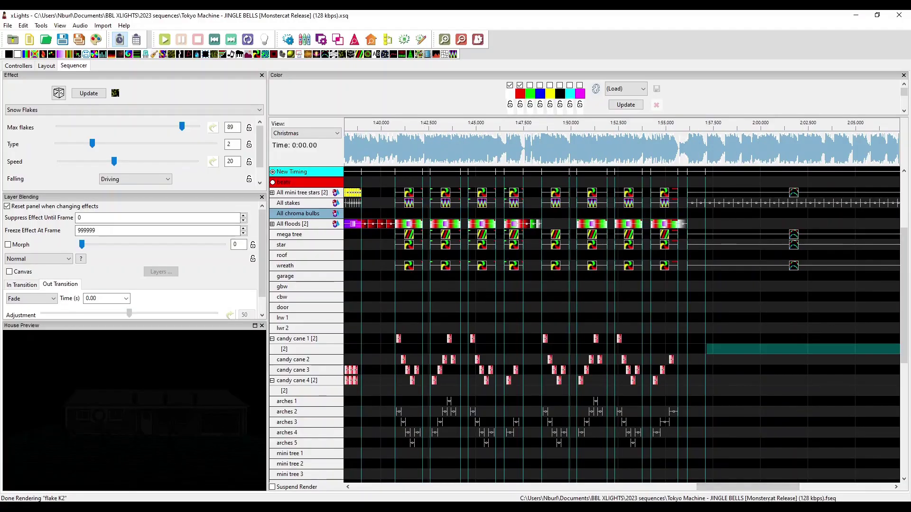
Step: Examine how effects repeat along the whole song, from the final section back to the opening, on both group and individual model rows
scroll(857, 454, right, 2)
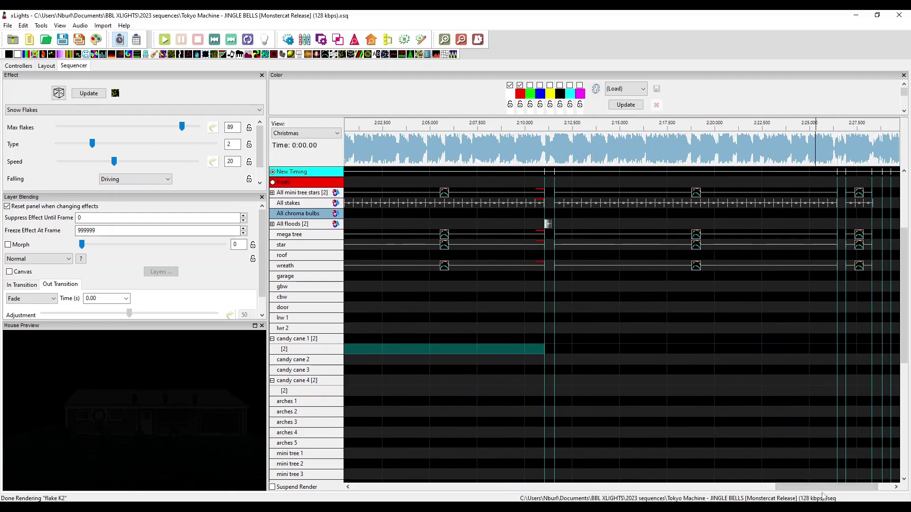
drag(792, 489, 720, 485)
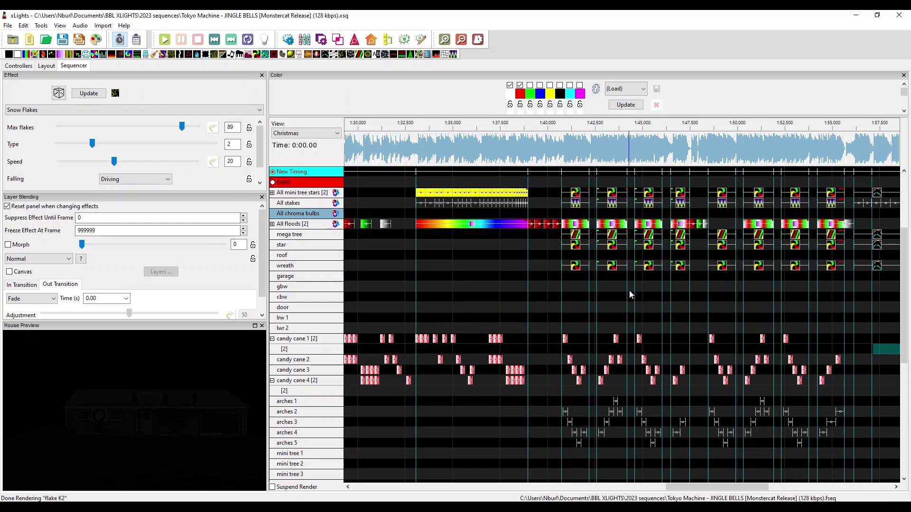
click(663, 488)
drag(582, 491, 540, 496)
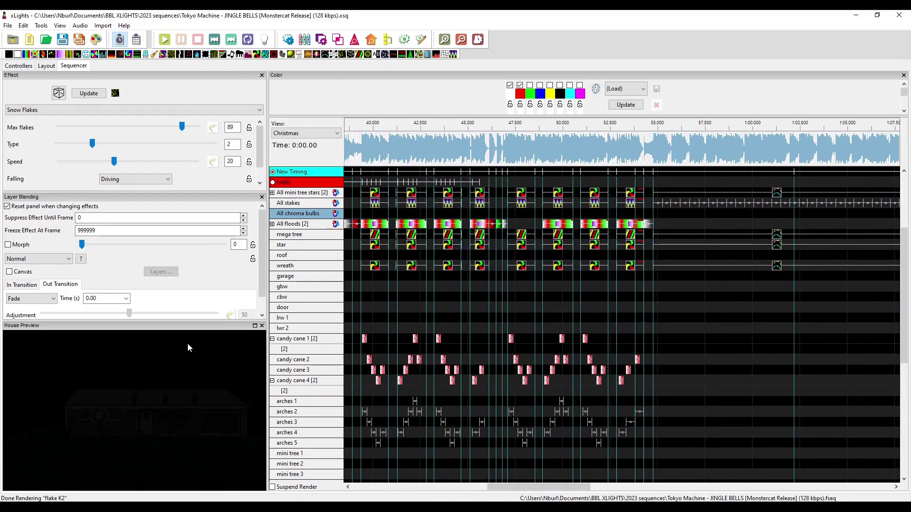
scroll(644, 294, down, 1)
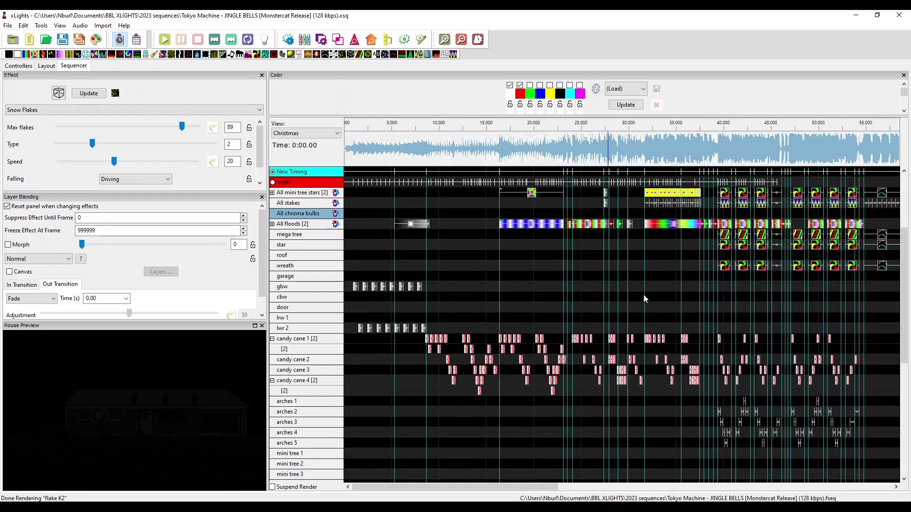
drag(465, 487, 479, 487)
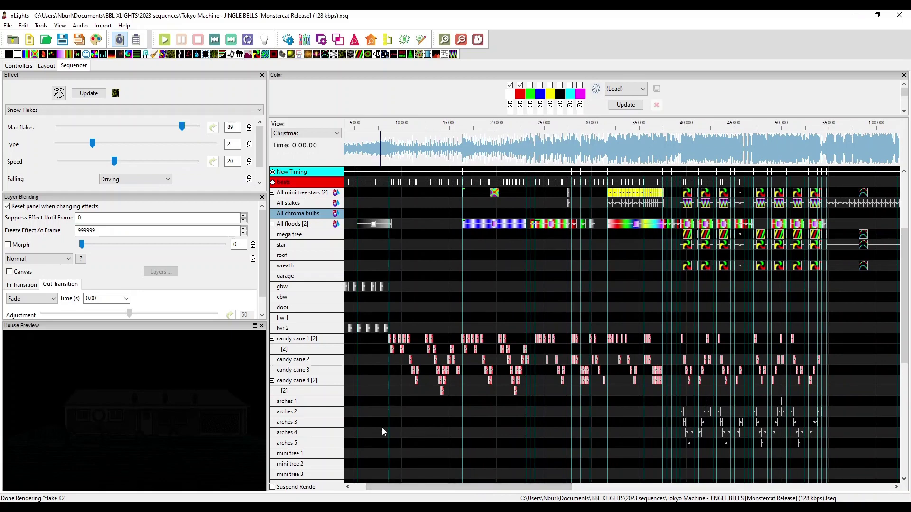
scroll(599, 238, right, 1)
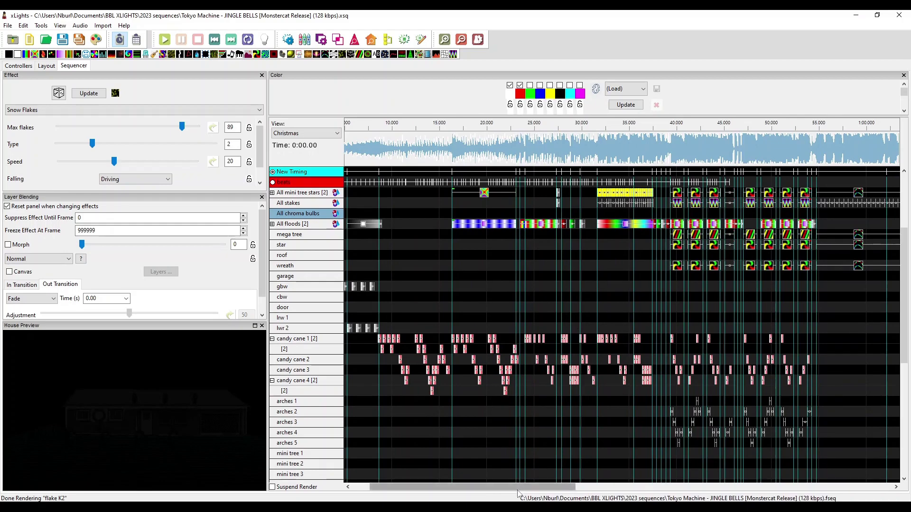
drag(517, 487, 594, 498)
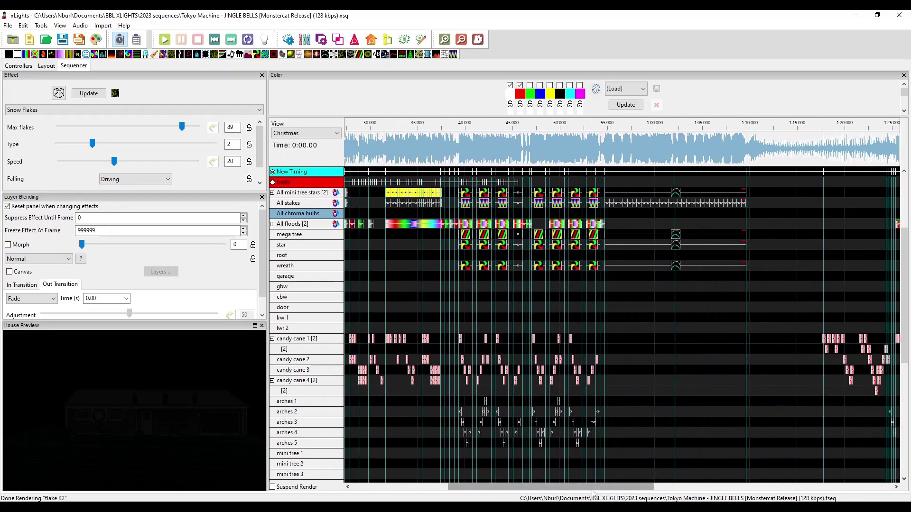
drag(552, 496, 480, 493)
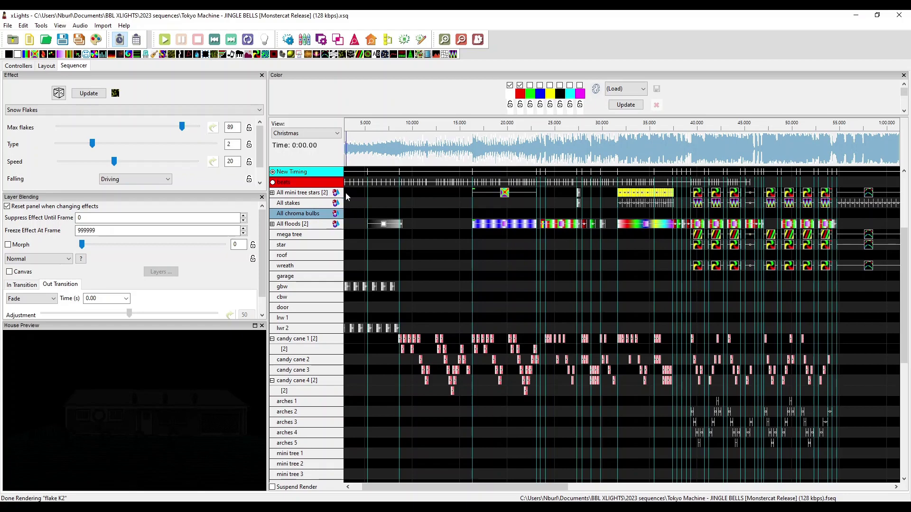
scroll(548, 400, up, 4)
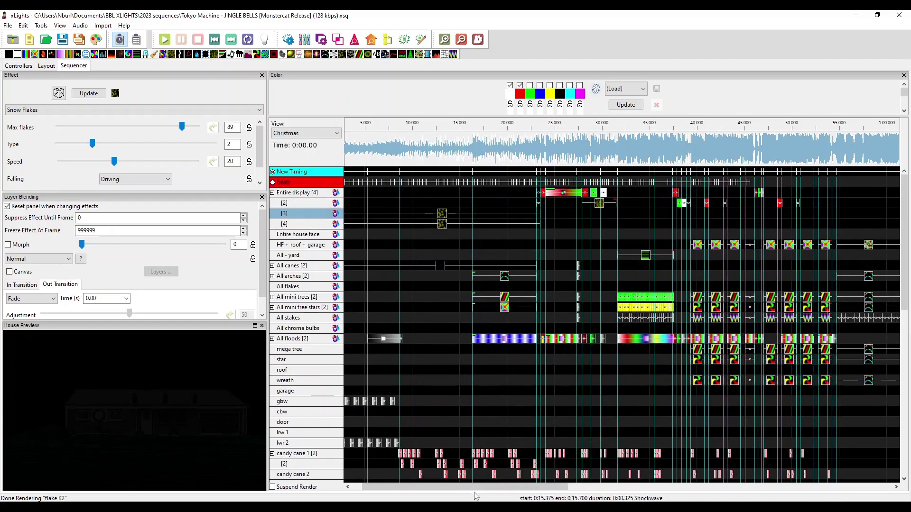
scroll(617, 365, right, 3)
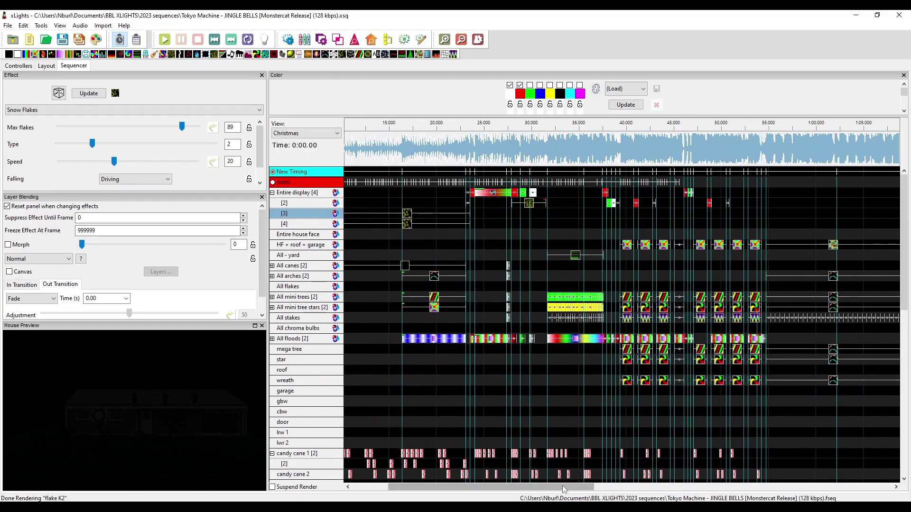
scroll(659, 359, left, 4)
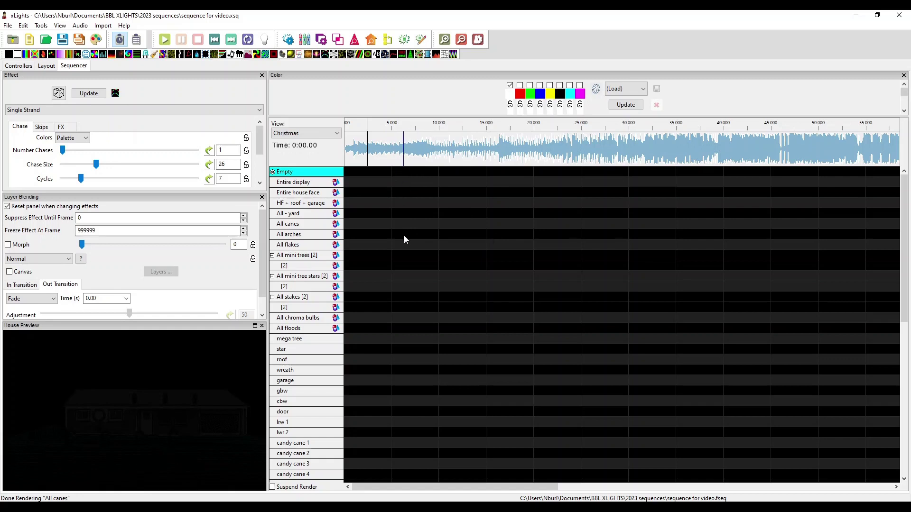
right_click(389, 223)
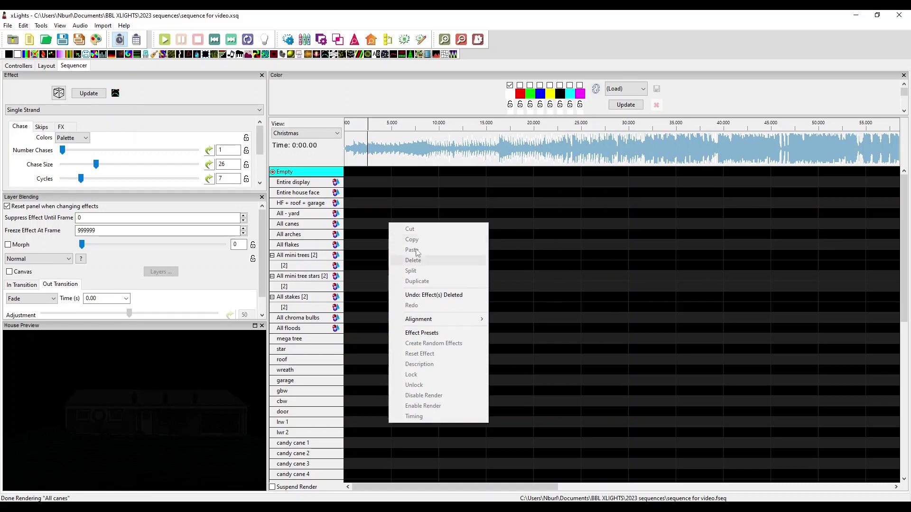
click(441, 140)
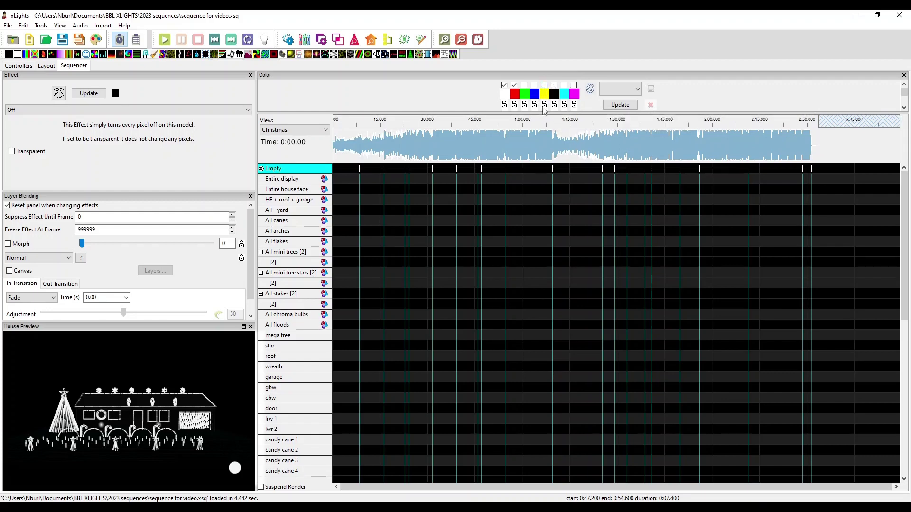
Step: Choose the Fill effect and select the Entire display row across the full length of the song
click(105, 54)
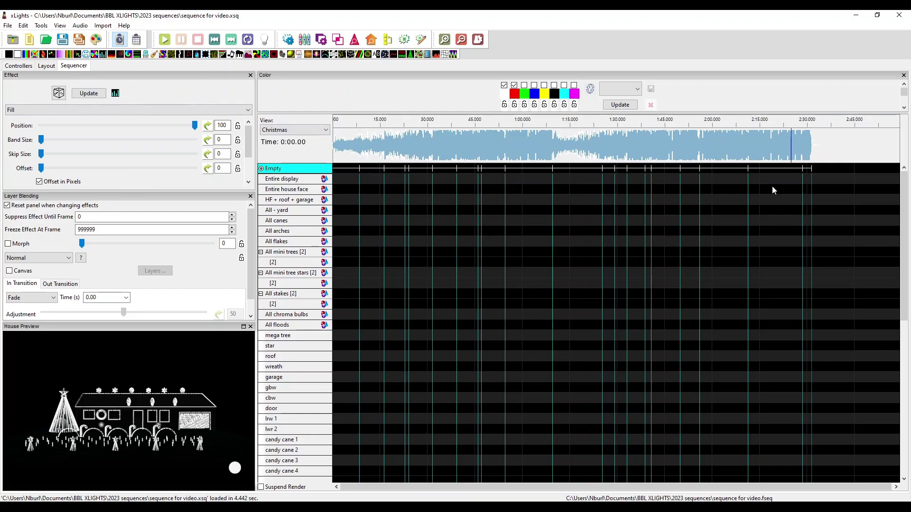
mouse_move(347, 177)
mouse_down()
mouse_move(749, 178)
mouse_move(779, 163)
mouse_move(826, 176)
mouse_up()
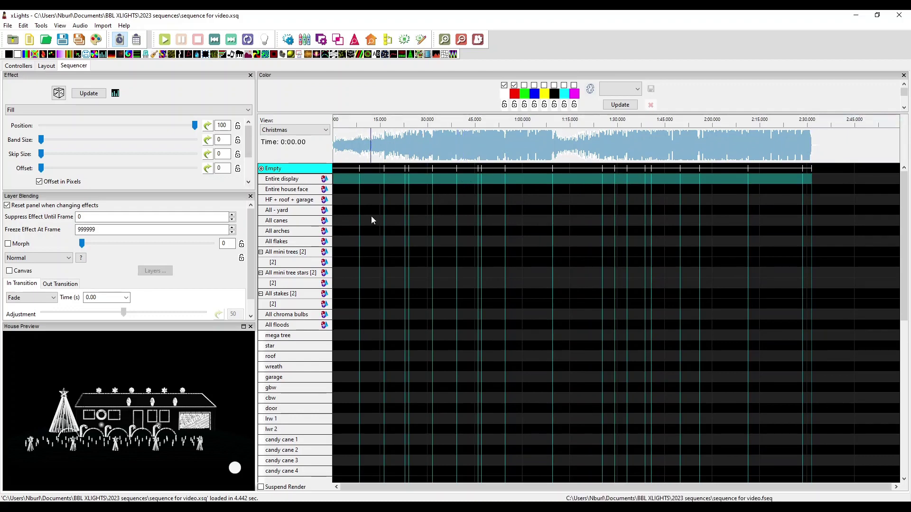
scroll(380, 247, down, 2)
scroll(415, 432, up, 2)
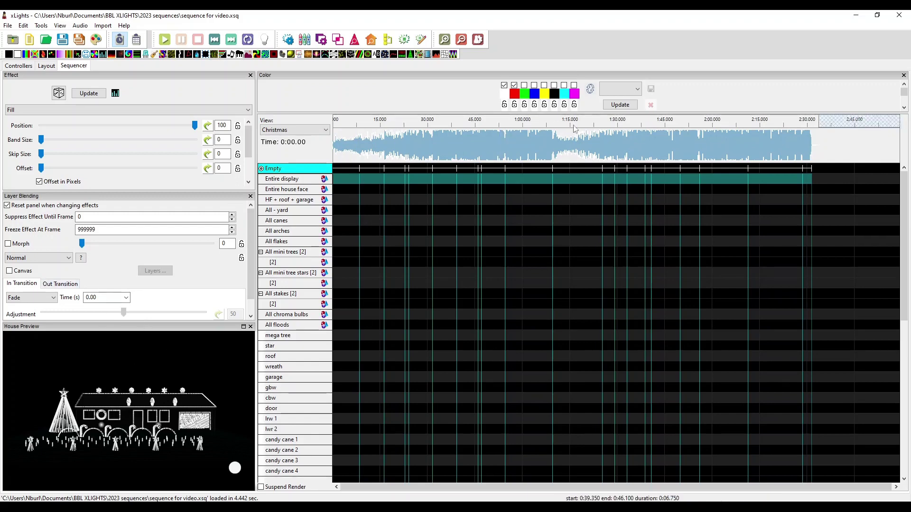
Step: Create random effects in every section of the Entire display row across the full song, and preview the first one
right_click(510, 178)
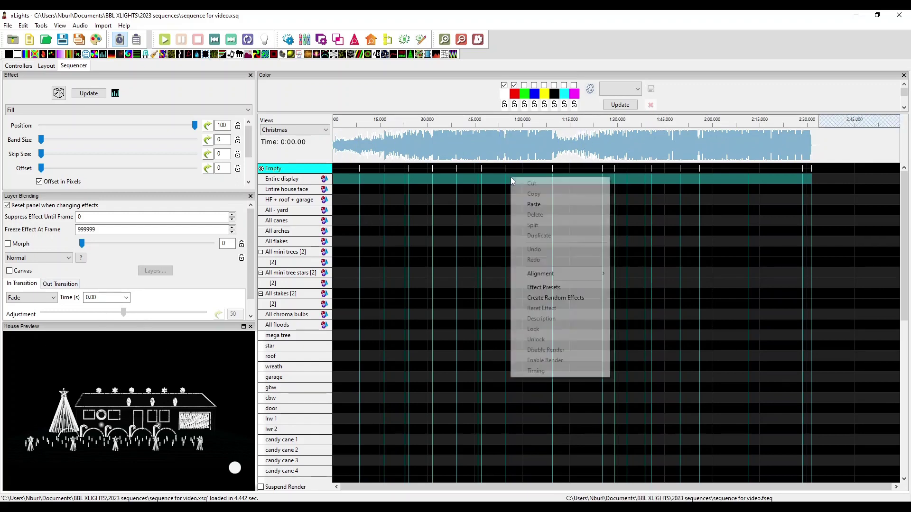
click(544, 299)
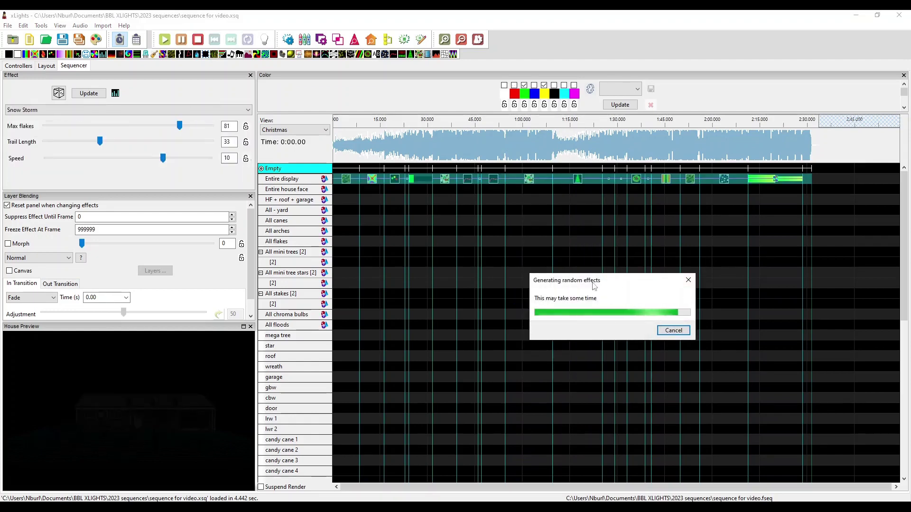
click(346, 179)
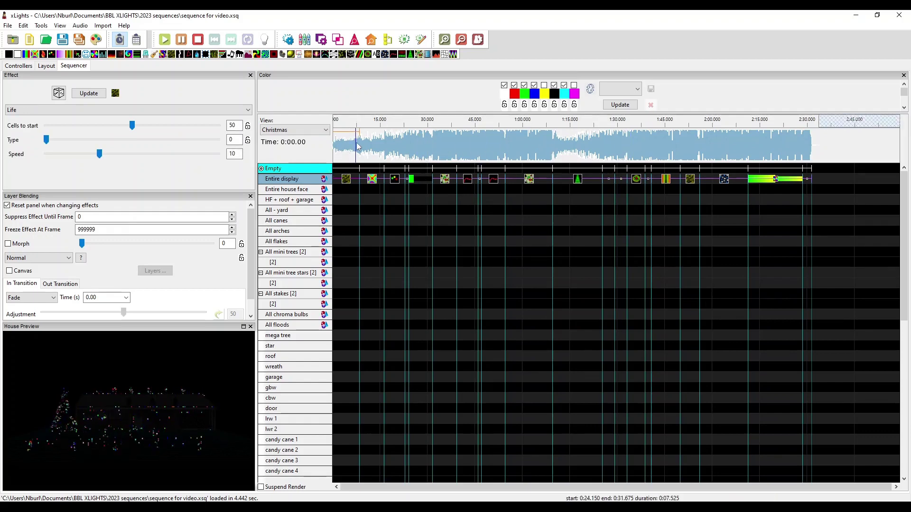
Step: Play back the random effects from the song's start and sample them around 0:55, 1:15, 0:28, 1:27 and 1:33
click(201, 39)
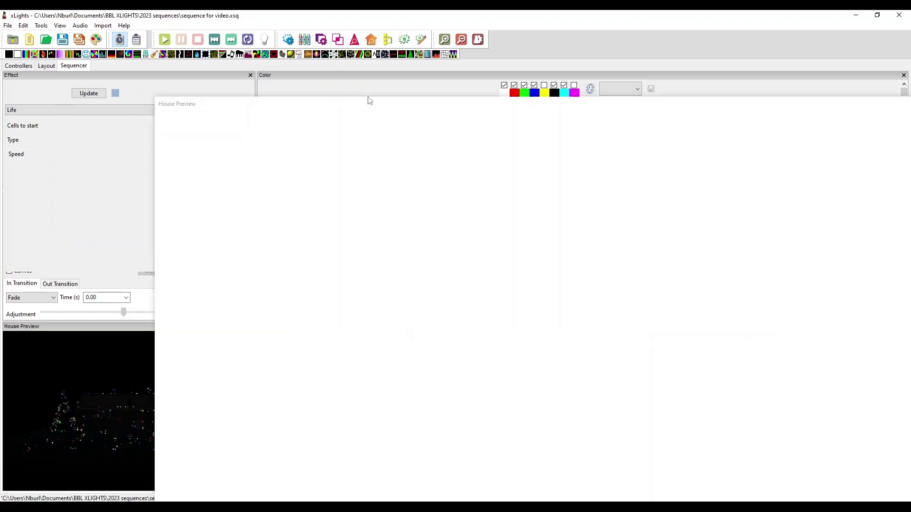
key(space)
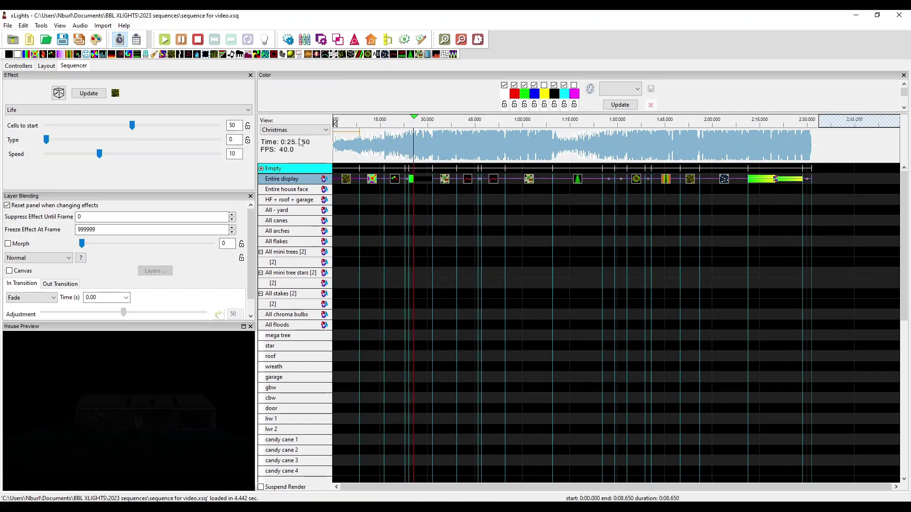
click(508, 142)
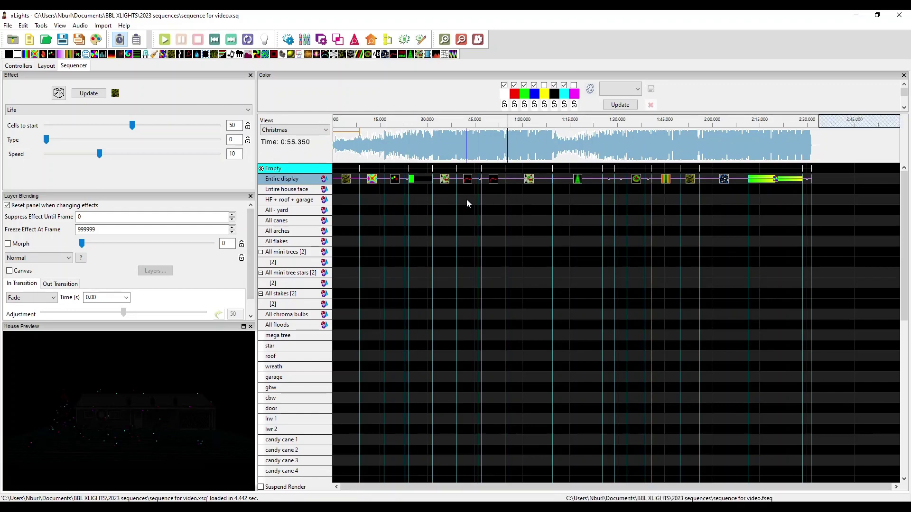
click(570, 119)
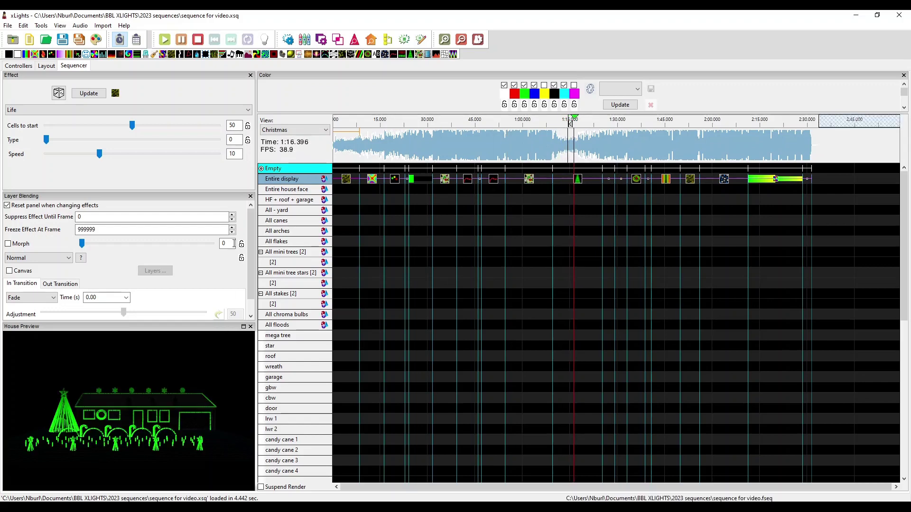
click(423, 150)
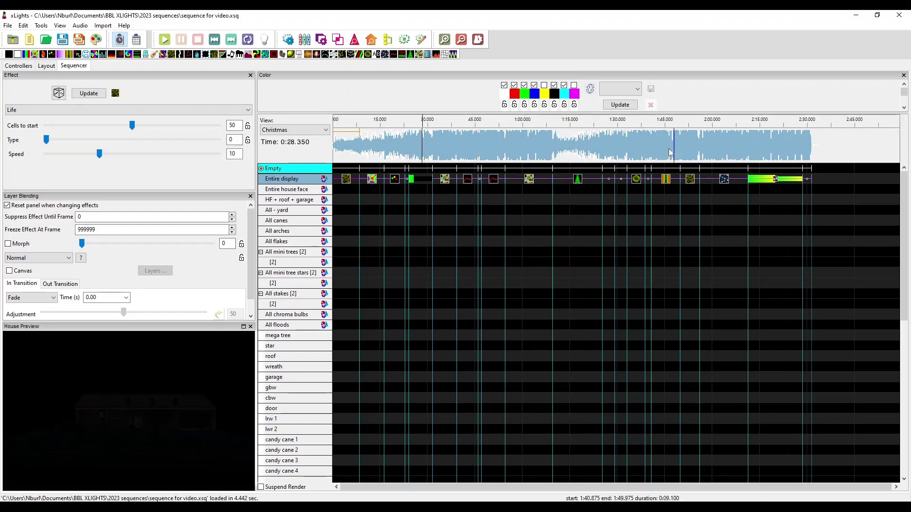
click(607, 145)
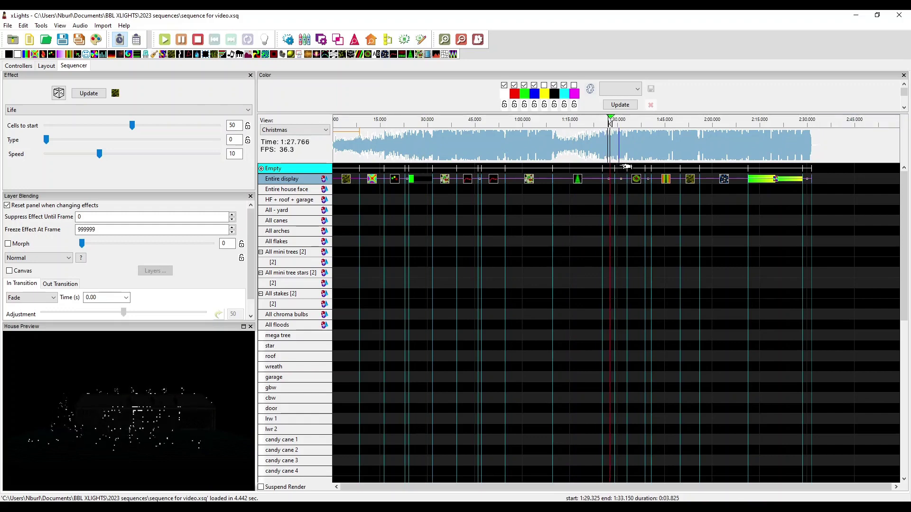
click(625, 151)
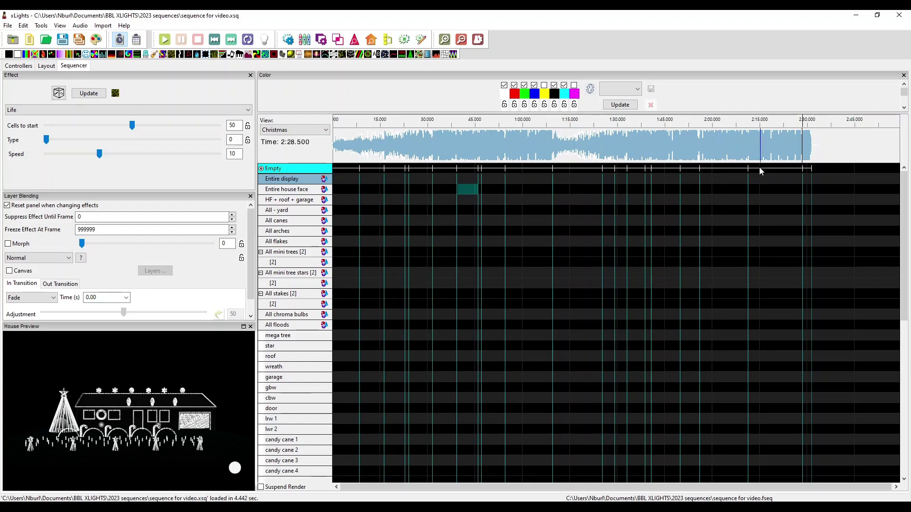
Step: Show the opening sections of the song at a closer timeline zoom
click(529, 231)
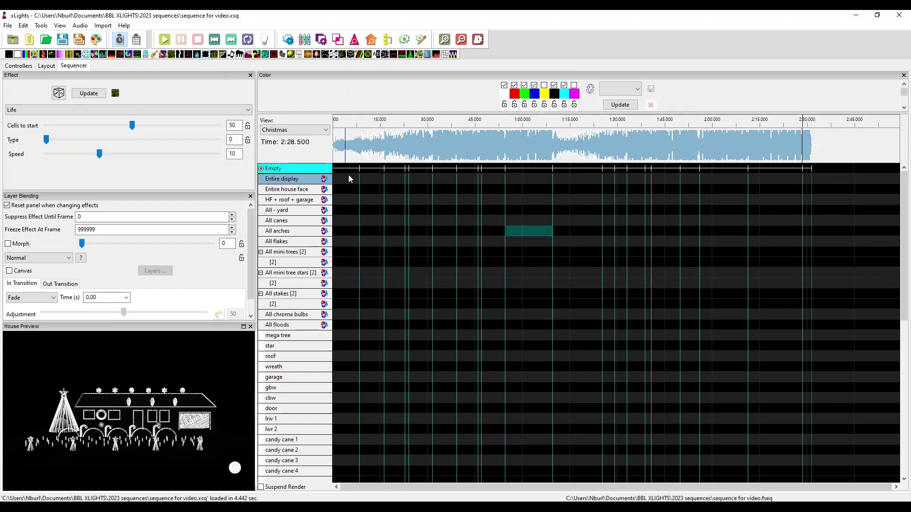
scroll(343, 214, up, 1)
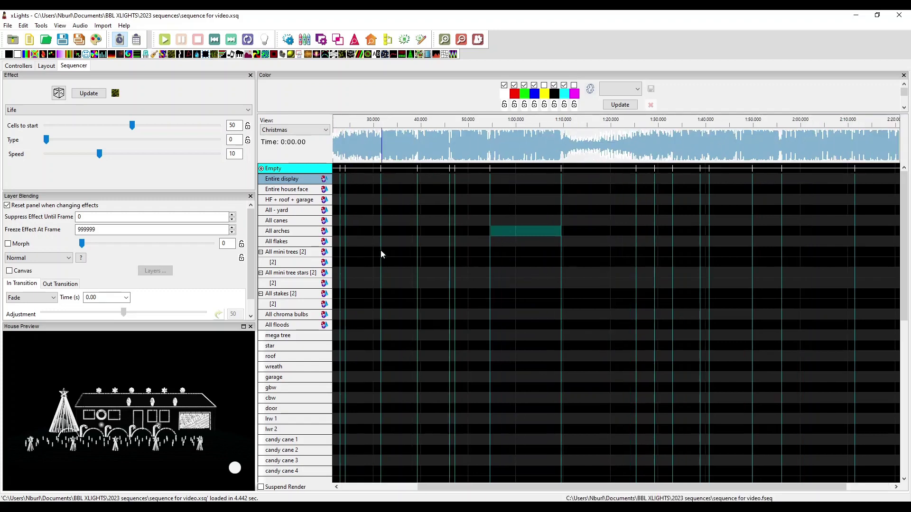
drag(428, 487, 352, 488)
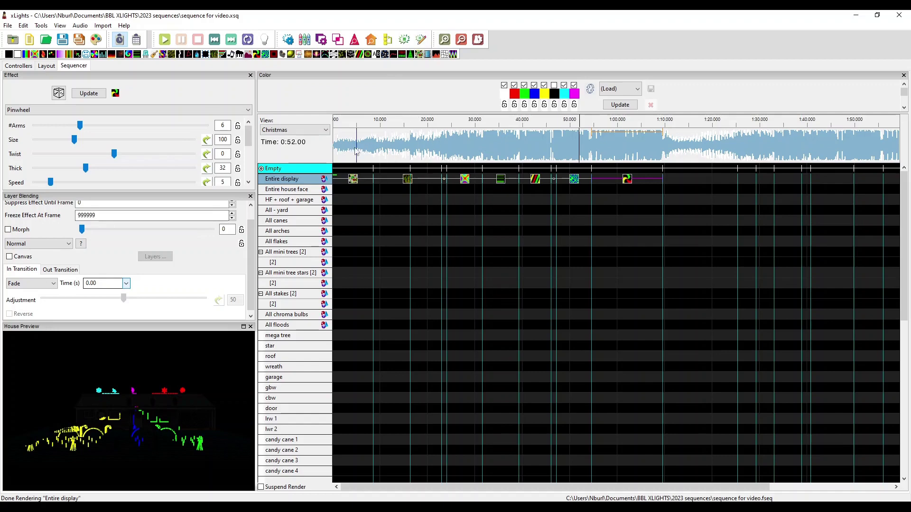
Step: Play back the Entire display effects from the song's start and from 0:49.100, and view the remaining sections toward the song's end
click(351, 151)
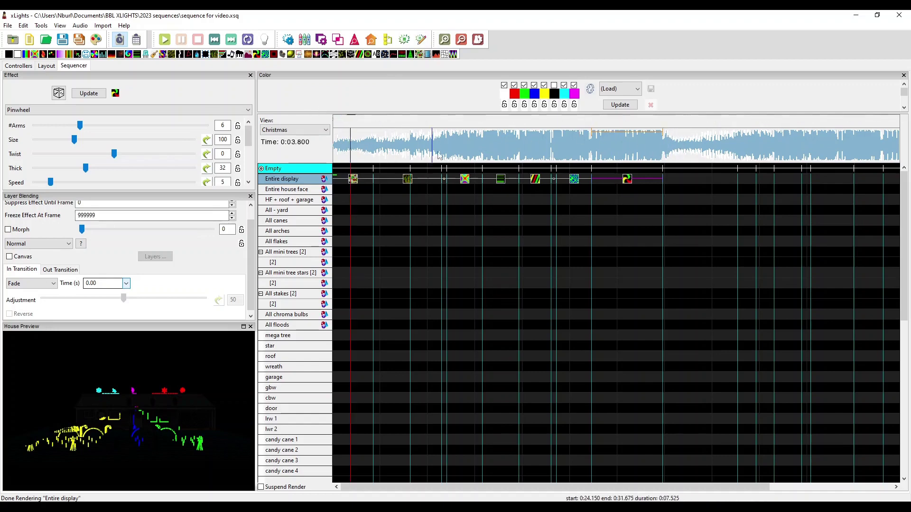
click(214, 40)
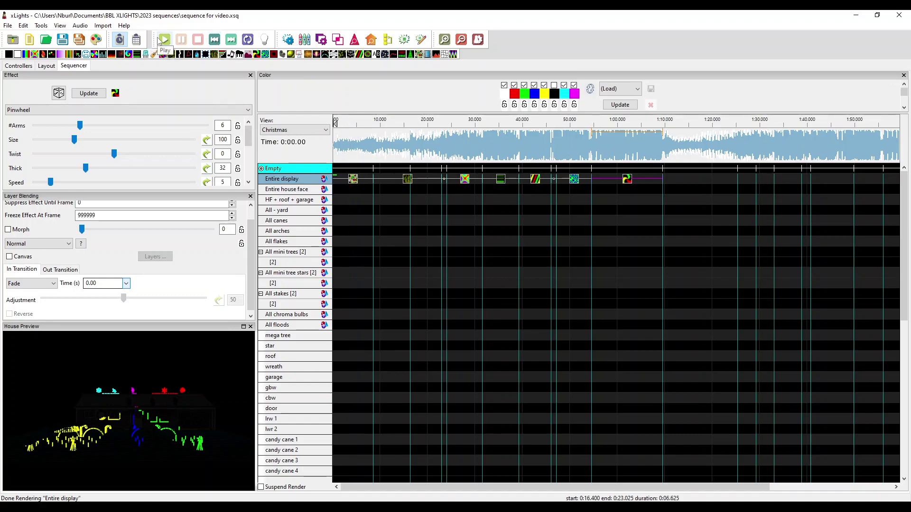
click(160, 40)
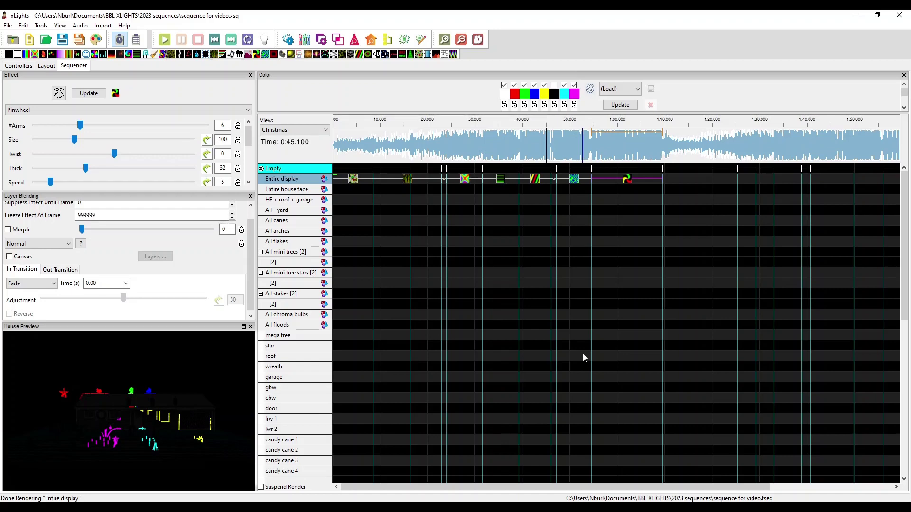
click(566, 155)
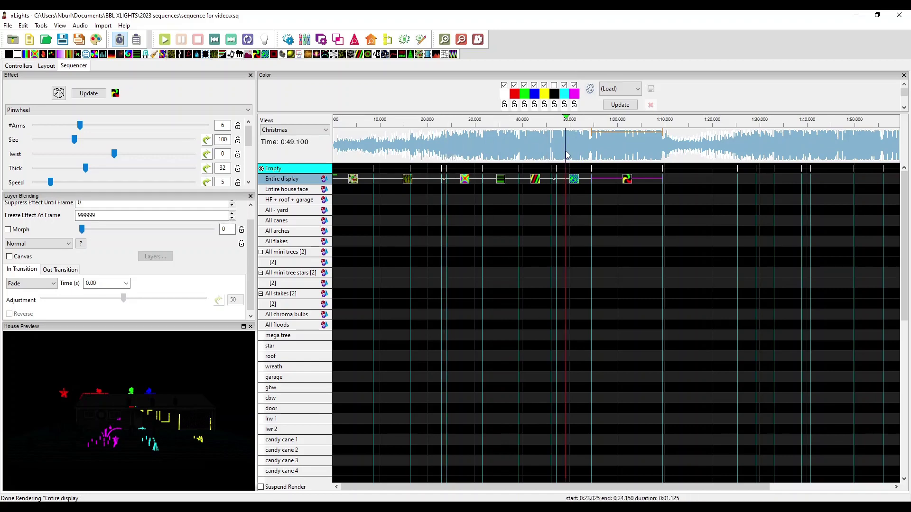
drag(567, 155, 582, 157)
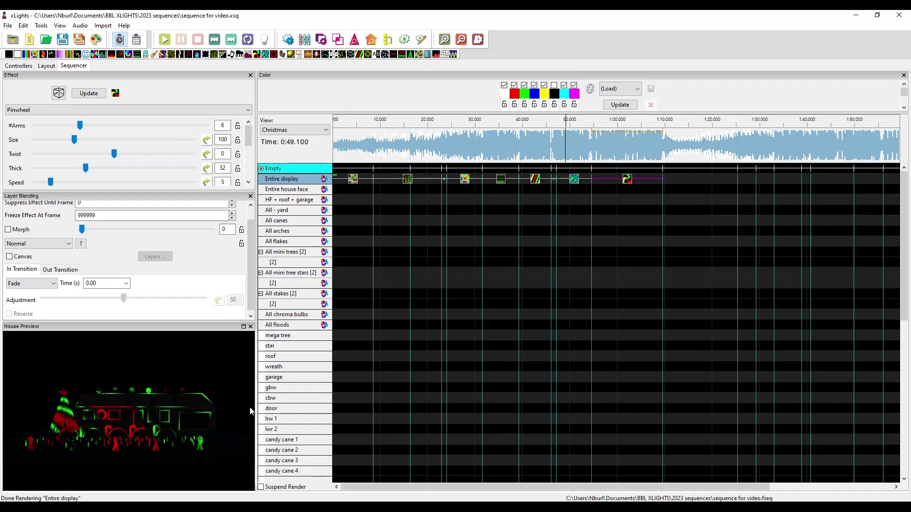
scroll(659, 443, right, 5)
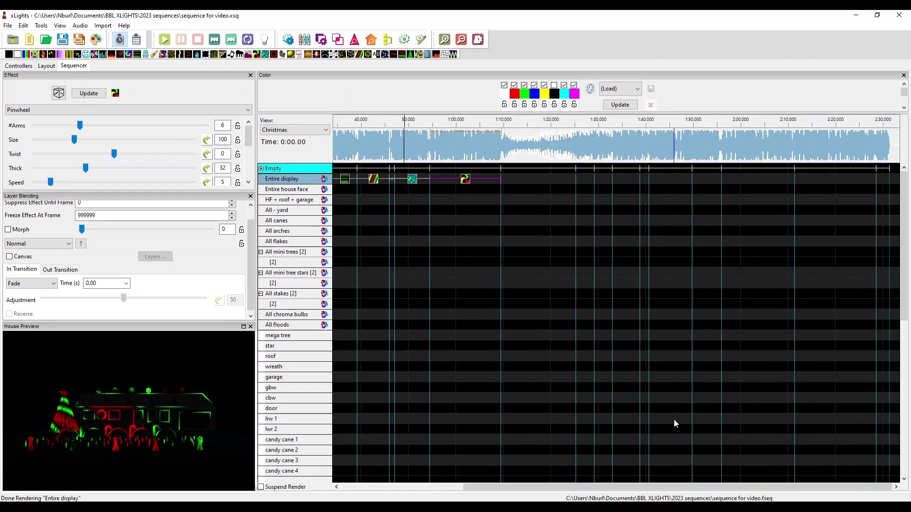